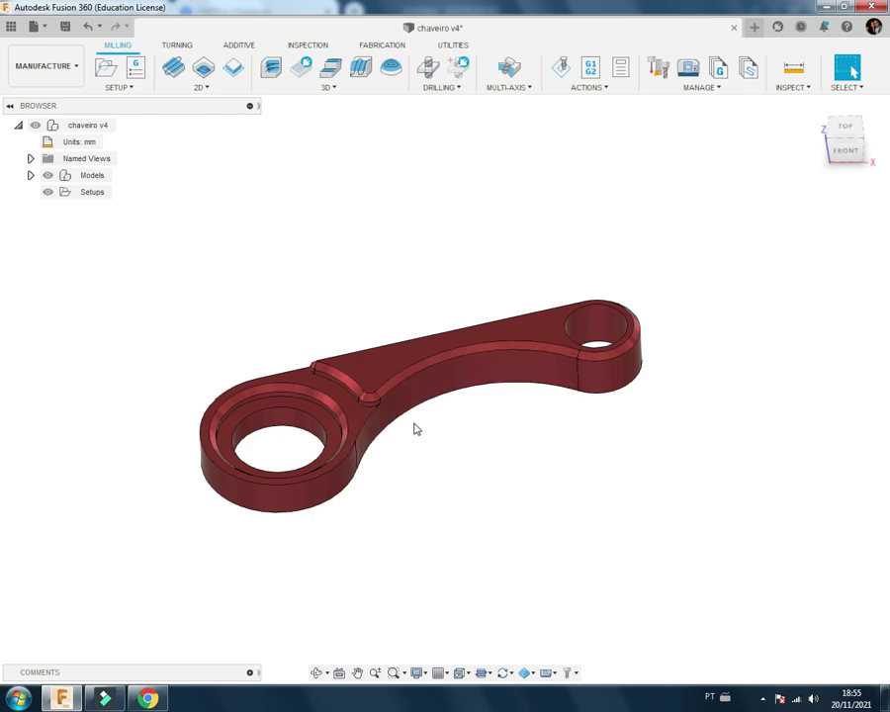
Step: Orbit and zoom around the chaveiro v4 keychain model to inspect it
{"action": "middle_click_drag", "start_coordinate": [412, 418], "coordinate": [398, 421], "text": "shift"}
{"action": "scroll", "coordinate": [254, 498], "scroll_direction": "up", "scroll_amount": 2}
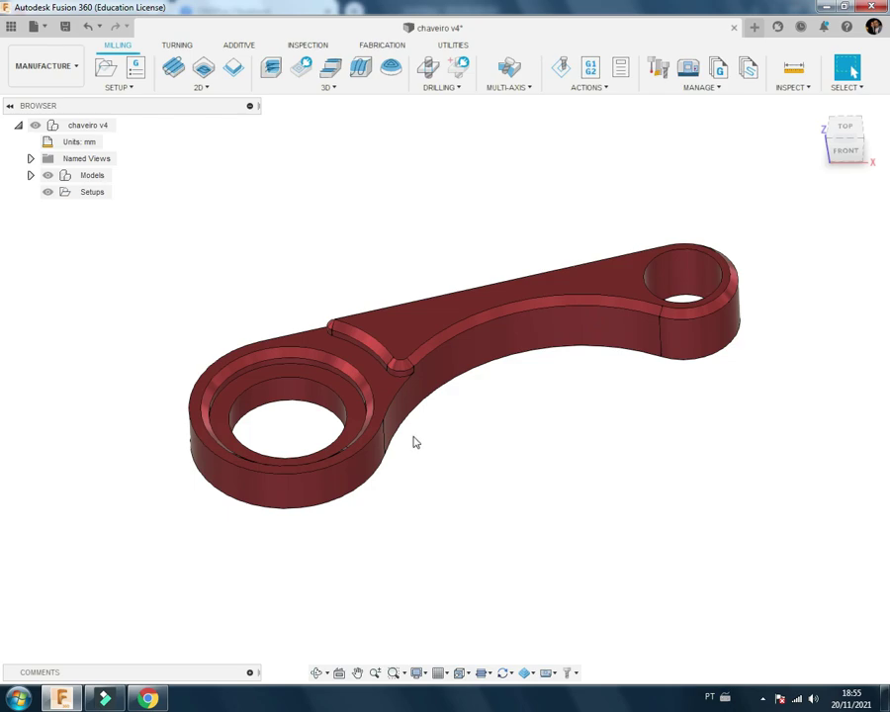
{"action": "scroll", "coordinate": [545, 433], "scroll_direction": "down", "scroll_amount": 2}
{"action": "scroll", "coordinate": [534, 447], "scroll_direction": "down", "scroll_amount": 1}
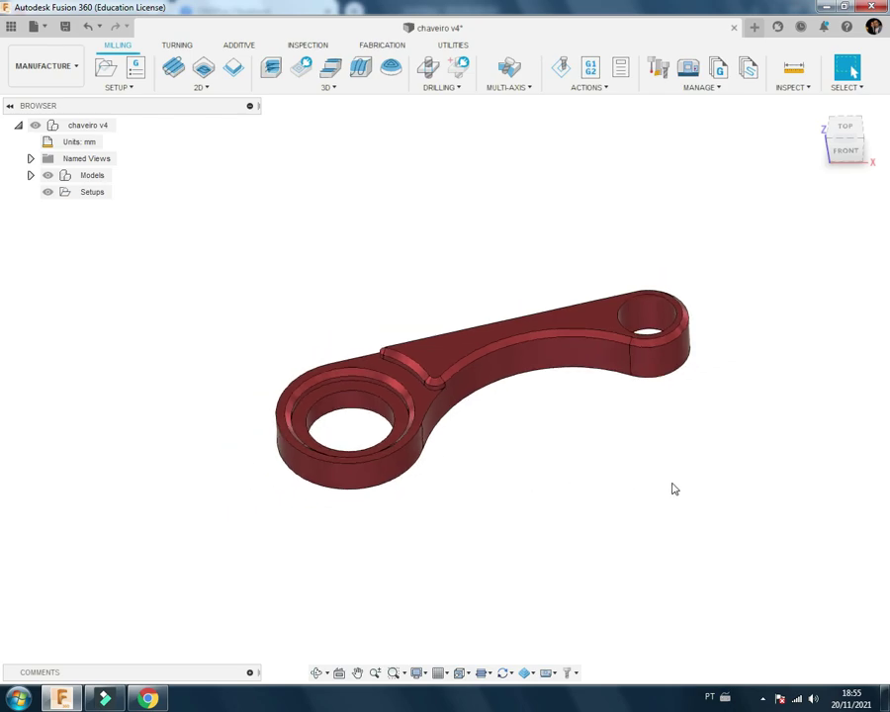
{"action": "scroll", "coordinate": [663, 482], "scroll_direction": "up", "scroll_amount": 1}
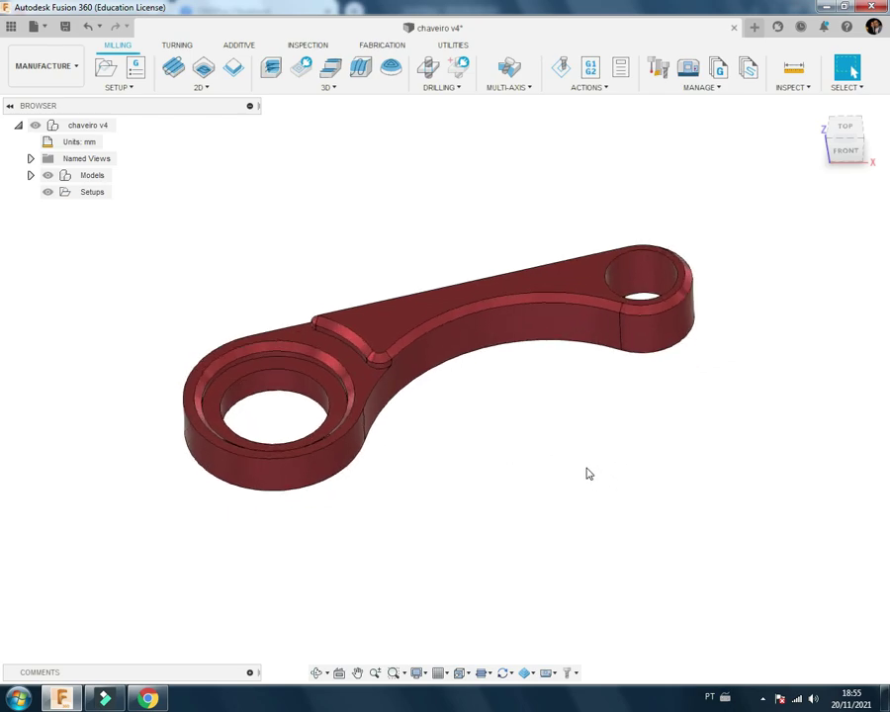
Step: Bring up the Instagram profile tab in Chrome and scroll down the post grid
{"action": "left_click", "coordinate": [148, 698]}
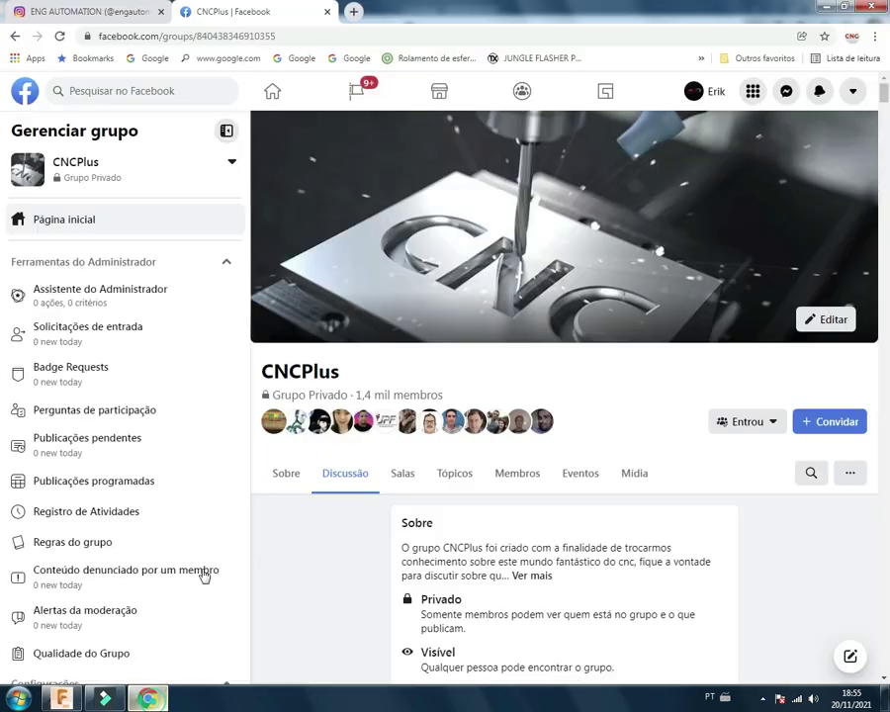
{"action": "left_click", "coordinate": [47, 7]}
{"action": "scroll", "coordinate": [500, 404], "scroll_direction": "down", "scroll_amount": 1}
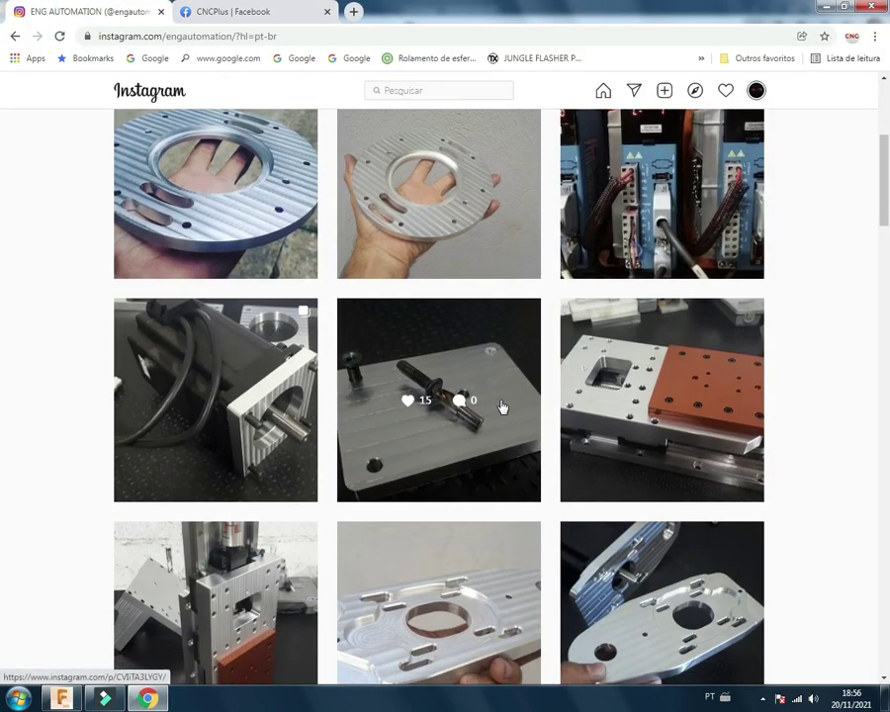
{"action": "scroll", "coordinate": [502, 406], "scroll_direction": "down", "scroll_amount": 2}
{"action": "scroll", "coordinate": [500, 406], "scroll_direction": "down", "scroll_amount": 1}
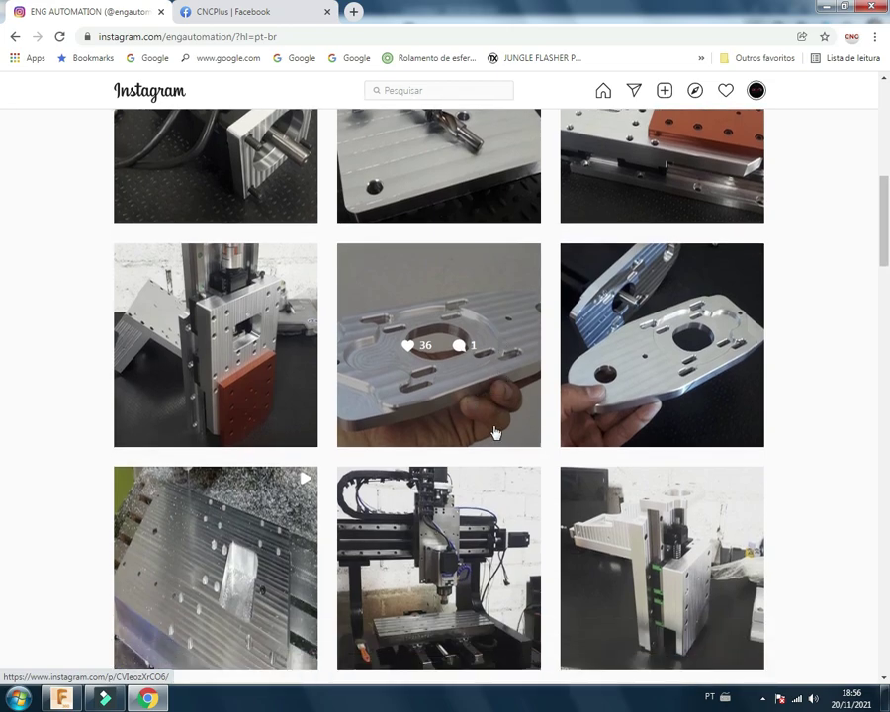
Step: View and close the CNC router, servo drive and round aluminium plate posts
{"action": "left_click", "coordinate": [444, 527]}
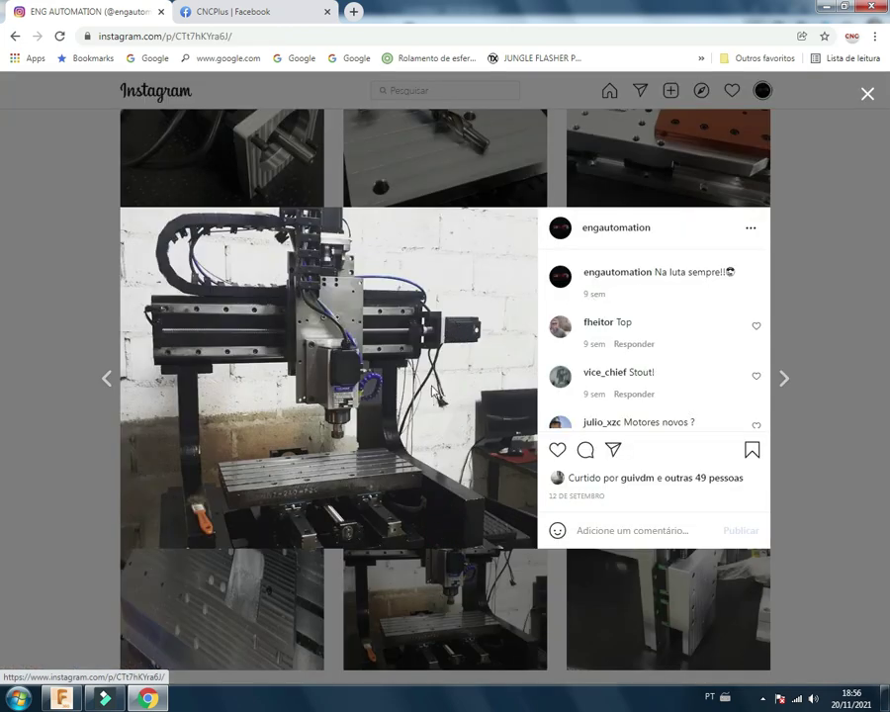
{"action": "left_click", "coordinate": [867, 93]}
{"action": "scroll", "coordinate": [618, 378], "scroll_direction": "up", "scroll_amount": 4}
{"action": "scroll", "coordinate": [613, 372], "scroll_direction": "up", "scroll_amount": 2}
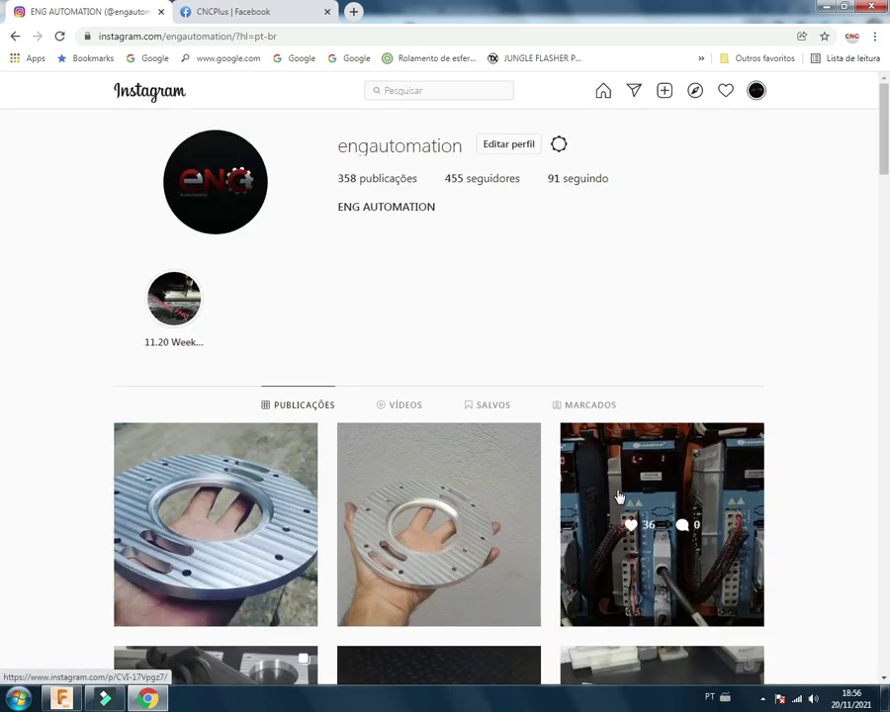
{"action": "scroll", "coordinate": [607, 364], "scroll_direction": "down", "scroll_amount": 1}
{"action": "left_click", "coordinate": [608, 353]}
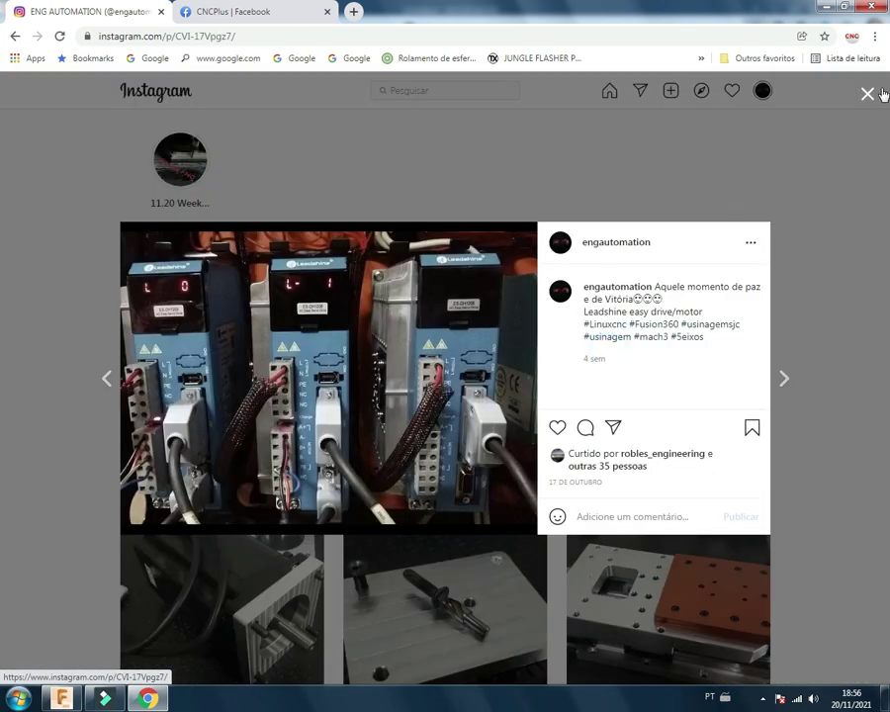
{"action": "left_click", "coordinate": [866, 92]}
{"action": "scroll", "coordinate": [322, 416], "scroll_direction": "down", "scroll_amount": 1}
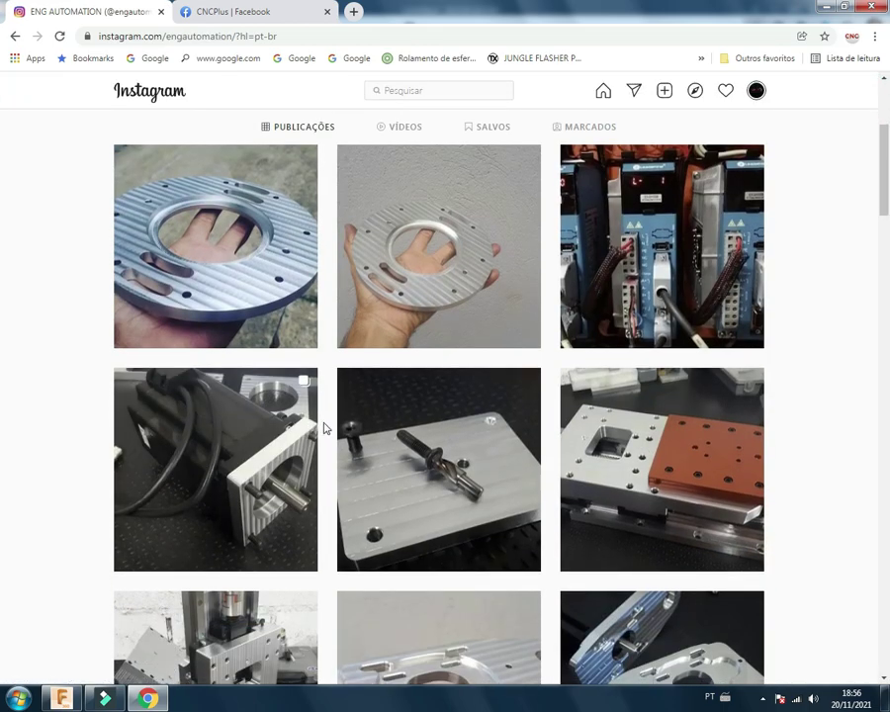
{"action": "mouse_move", "coordinate": [215, 470]}
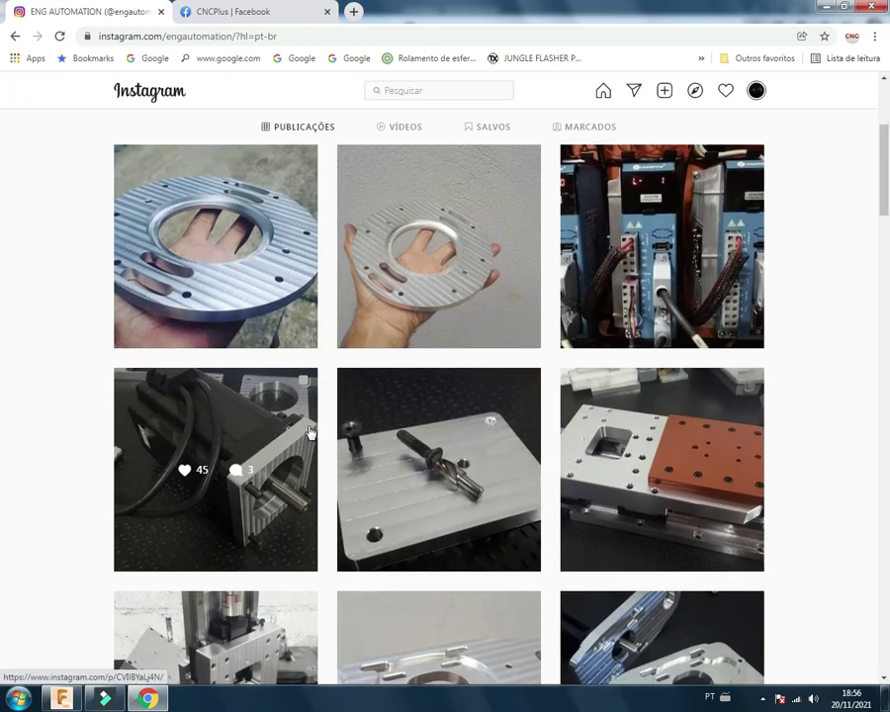
{"action": "left_click", "coordinate": [234, 295]}
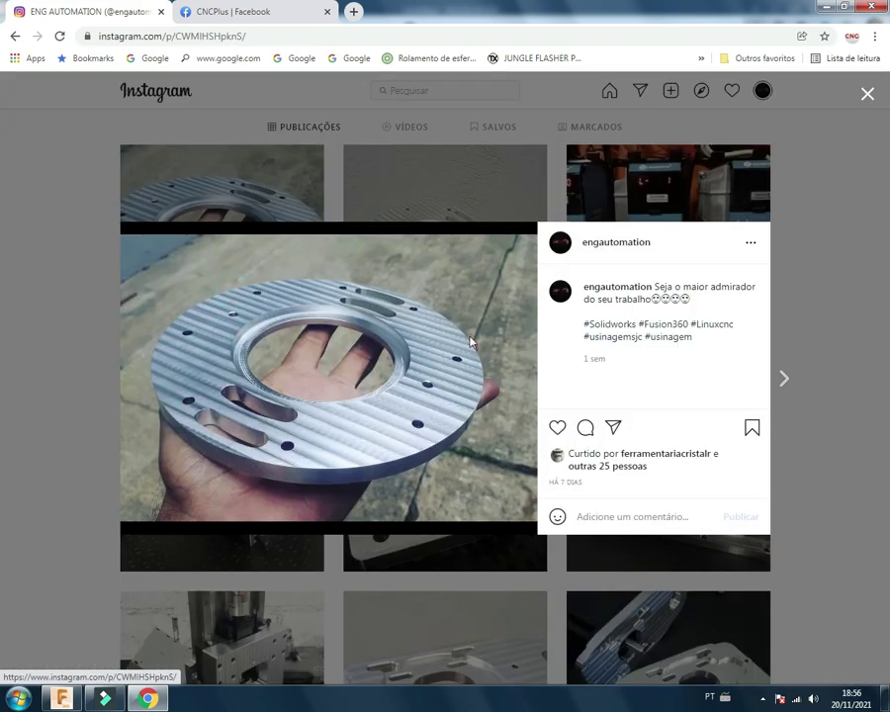
{"action": "left_click", "coordinate": [867, 94]}
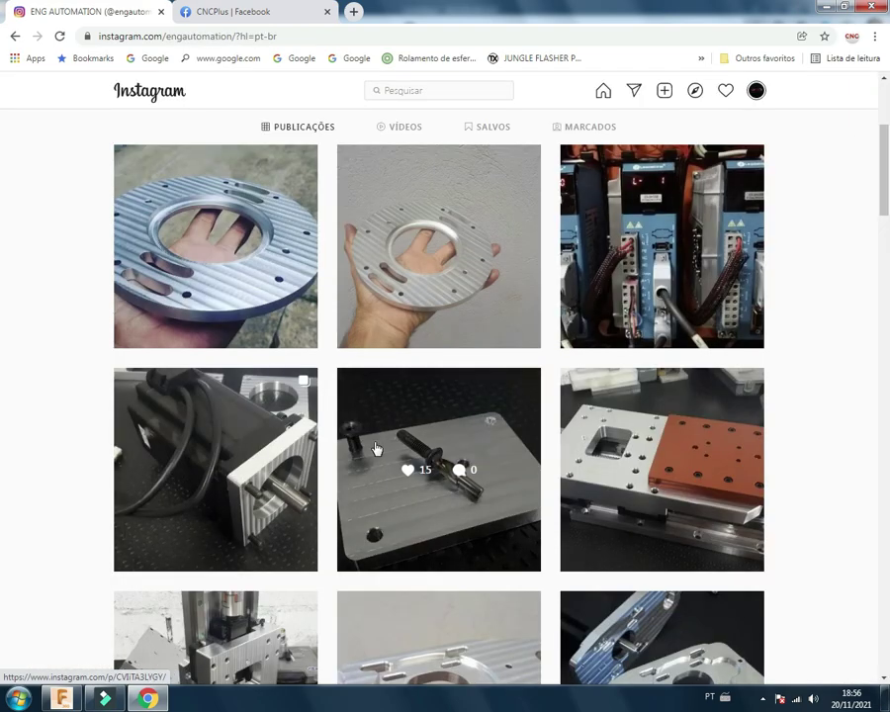
{"action": "scroll", "coordinate": [365, 447], "scroll_direction": "down", "scroll_amount": 2}
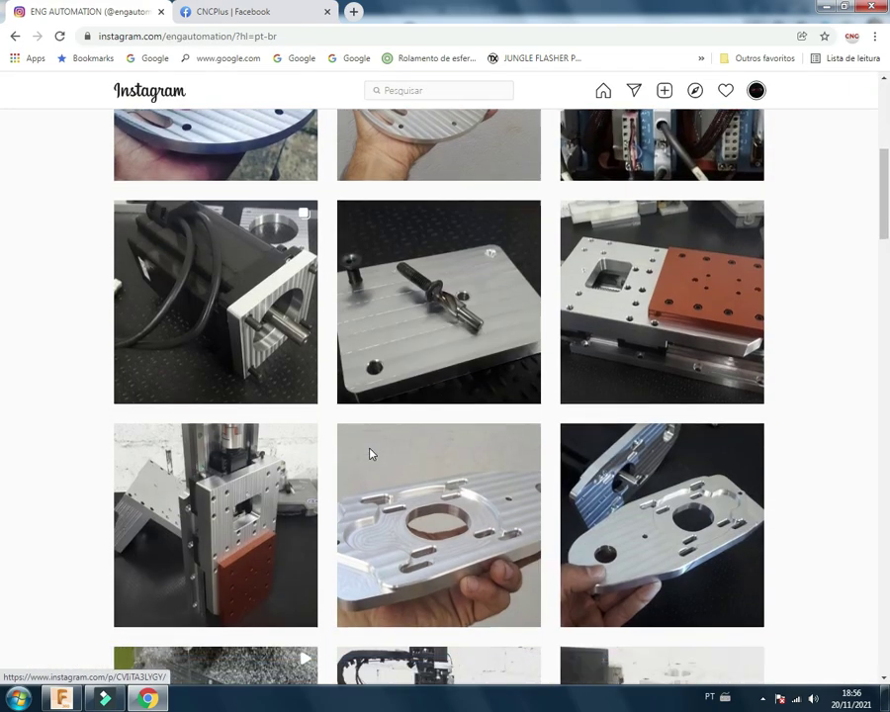
{"action": "scroll", "coordinate": [366, 452], "scroll_direction": "down", "scroll_amount": 2}
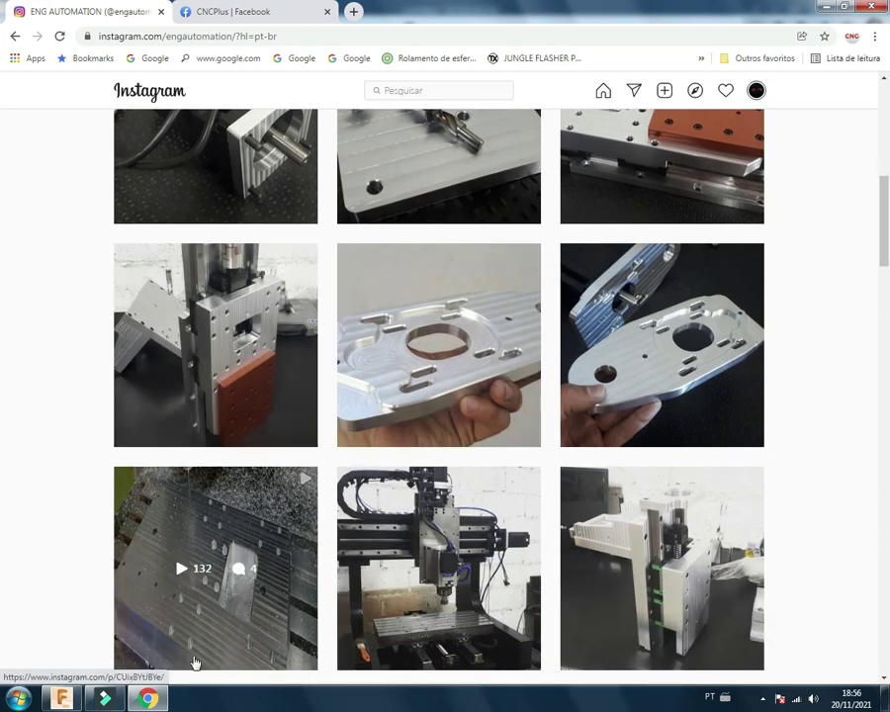
{"action": "mouse_move", "coordinate": [216, 525]}
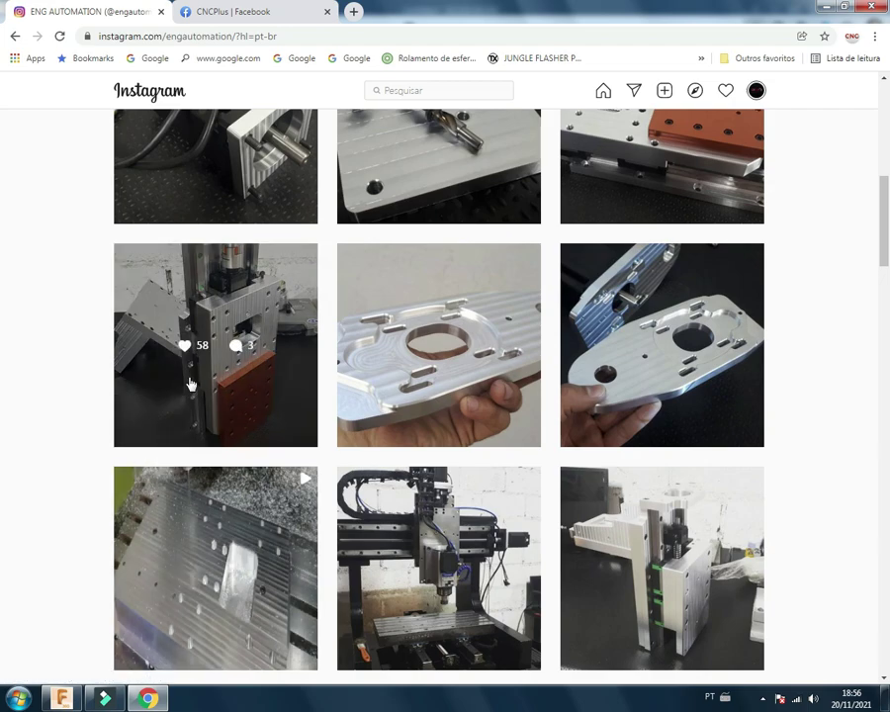
Step: Glance back at Fusion 360, then open the hand-held plate post with the oval opening
{"action": "key", "text": "alt+Tab"}
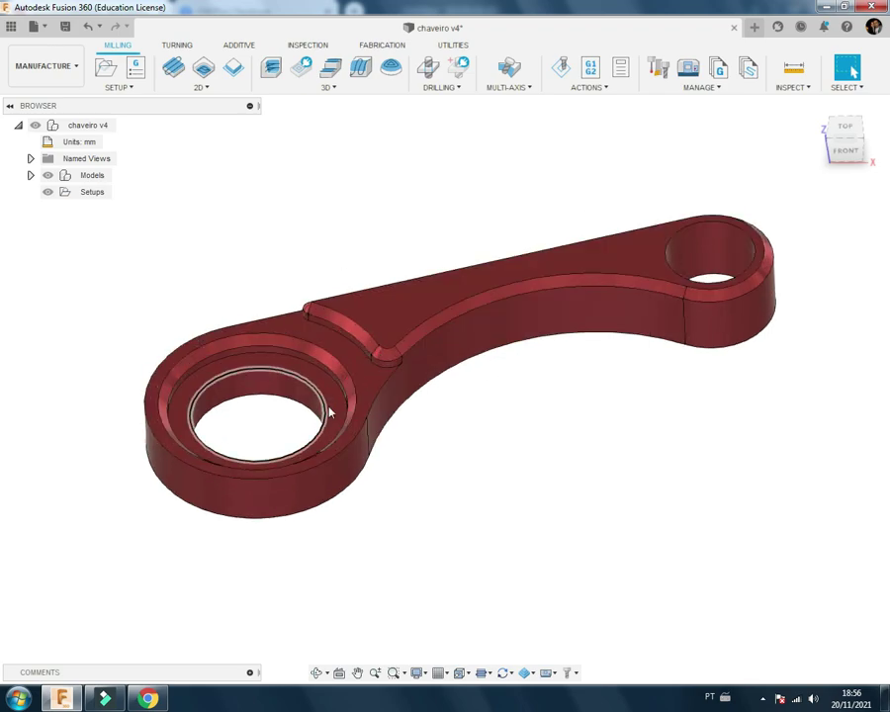
{"action": "left_click", "coordinate": [151, 700]}
{"action": "left_click", "coordinate": [468, 304]}
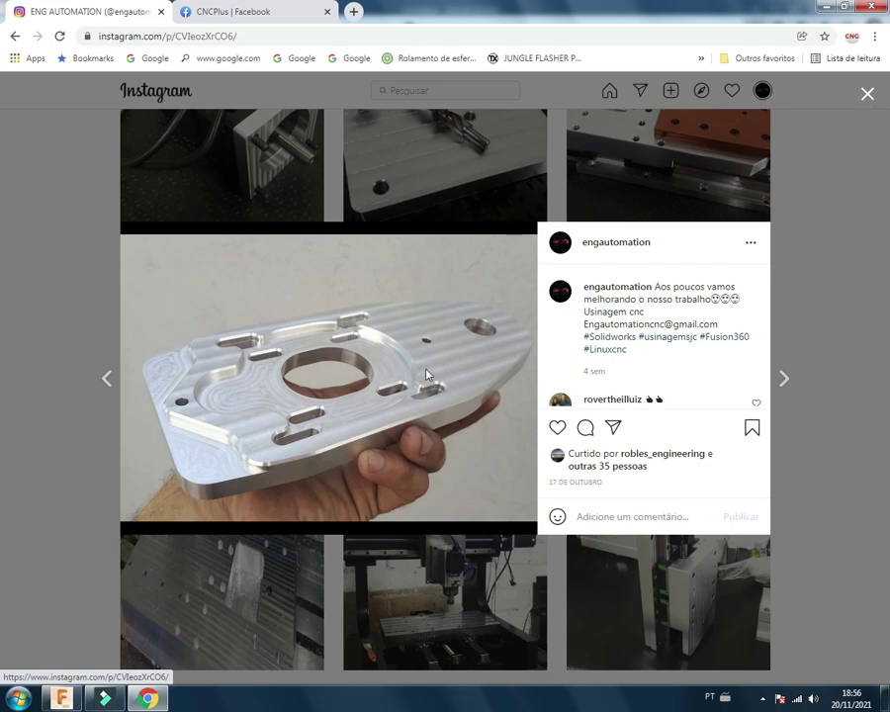
Step: Close the oval-opening post and view the plate with two large holes
{"action": "left_click", "coordinate": [866, 94]}
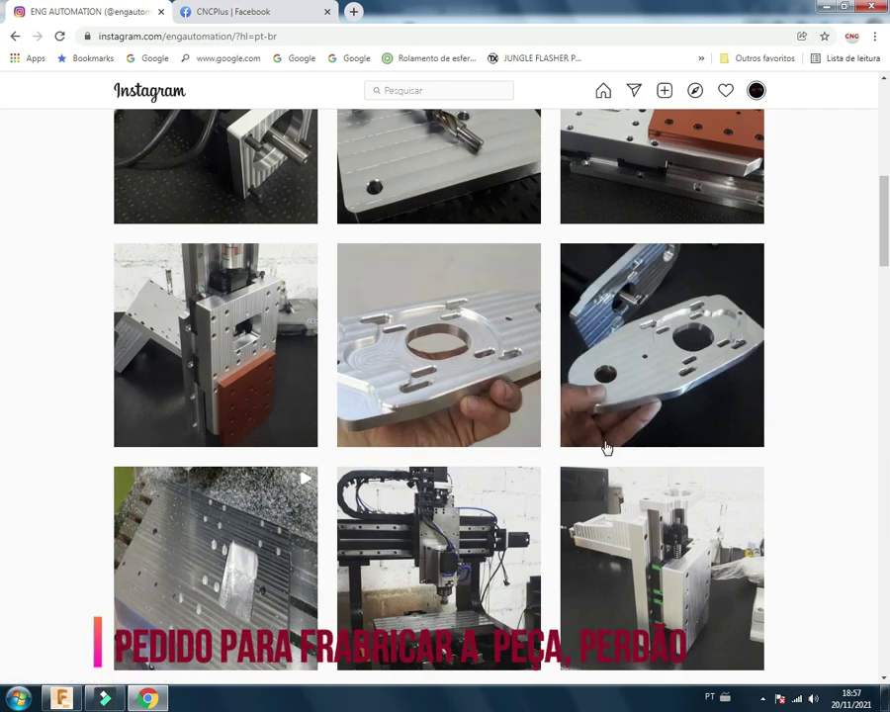
{"action": "left_click", "coordinate": [626, 392]}
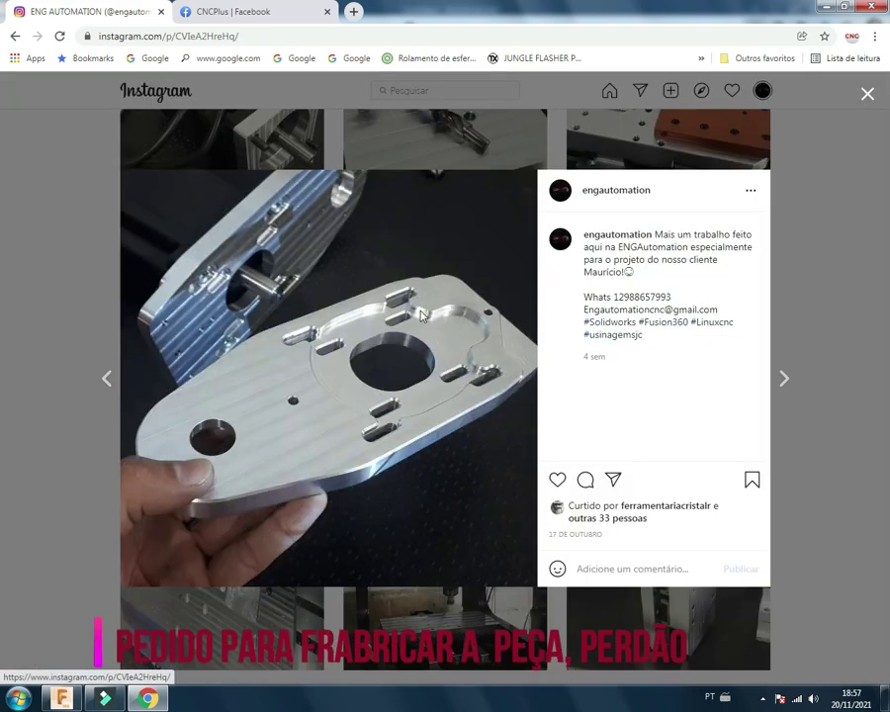
{"action": "left_click", "coordinate": [868, 93]}
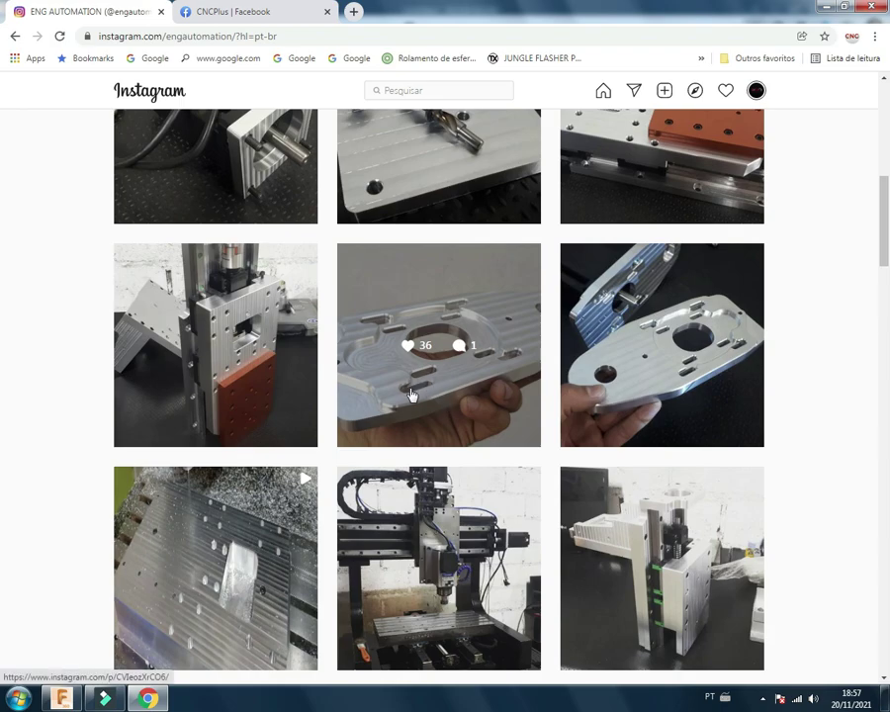
{"action": "scroll", "coordinate": [529, 524], "scroll_direction": "down", "scroll_amount": 2}
{"action": "scroll", "coordinate": [673, 361], "scroll_direction": "up", "scroll_amount": 2}
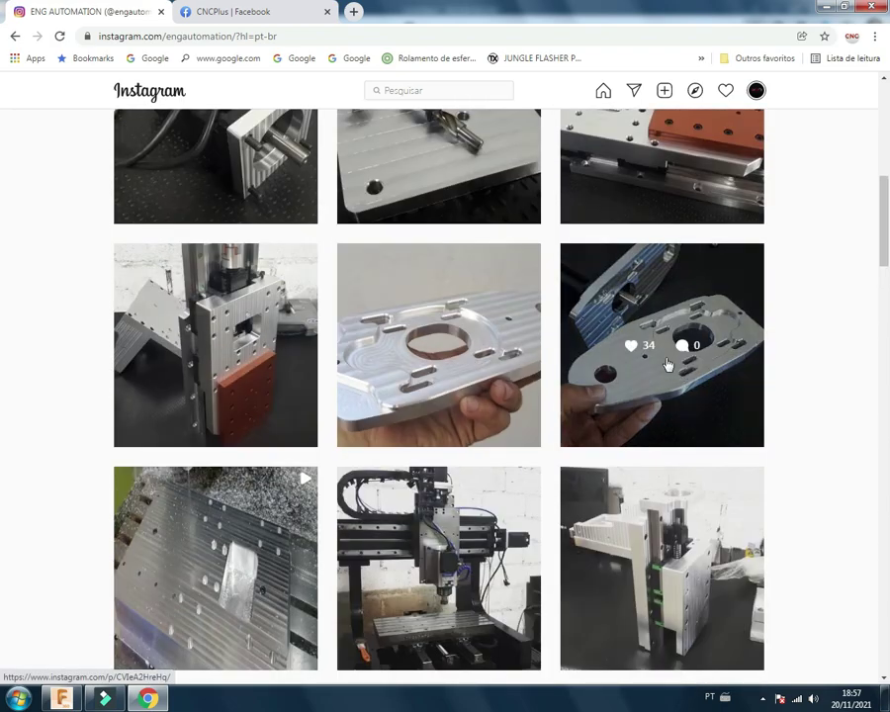
{"action": "scroll", "coordinate": [594, 386], "scroll_direction": "up", "scroll_amount": 2}
Step: View and close the screw-and-drill-bit and linear axis assembly posts
{"action": "left_click", "coordinate": [414, 319]}
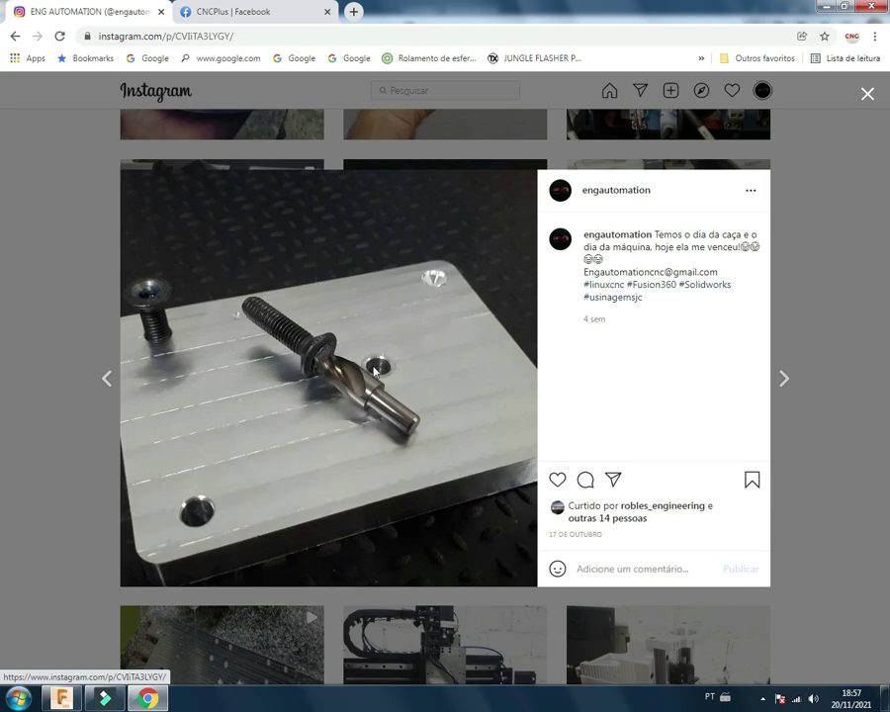
{"action": "left_click", "coordinate": [867, 98]}
{"action": "scroll", "coordinate": [537, 365], "scroll_direction": "down", "scroll_amount": 3}
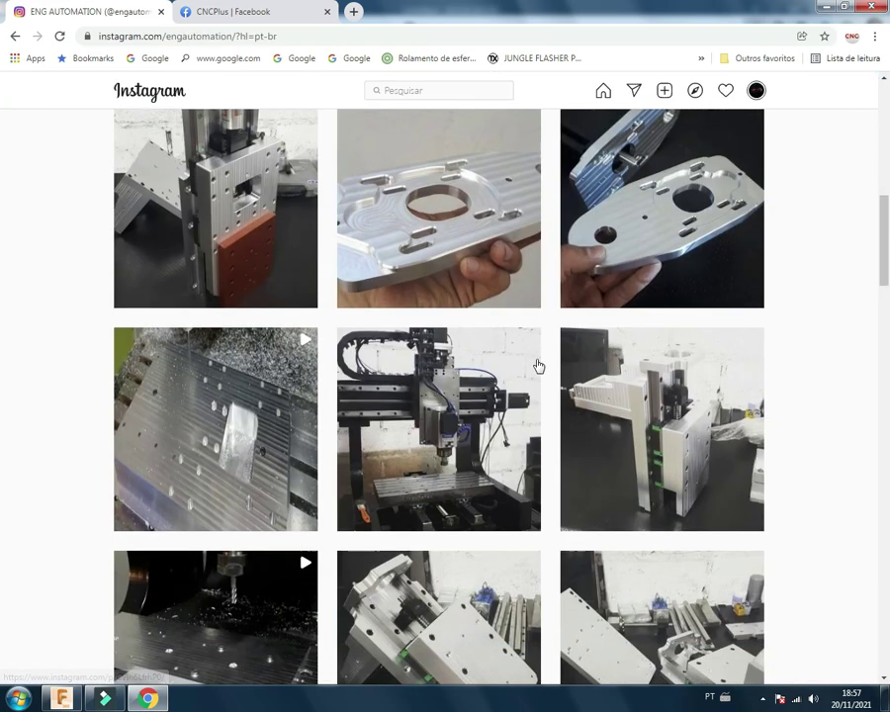
{"action": "scroll", "coordinate": [520, 373], "scroll_direction": "down", "scroll_amount": 3}
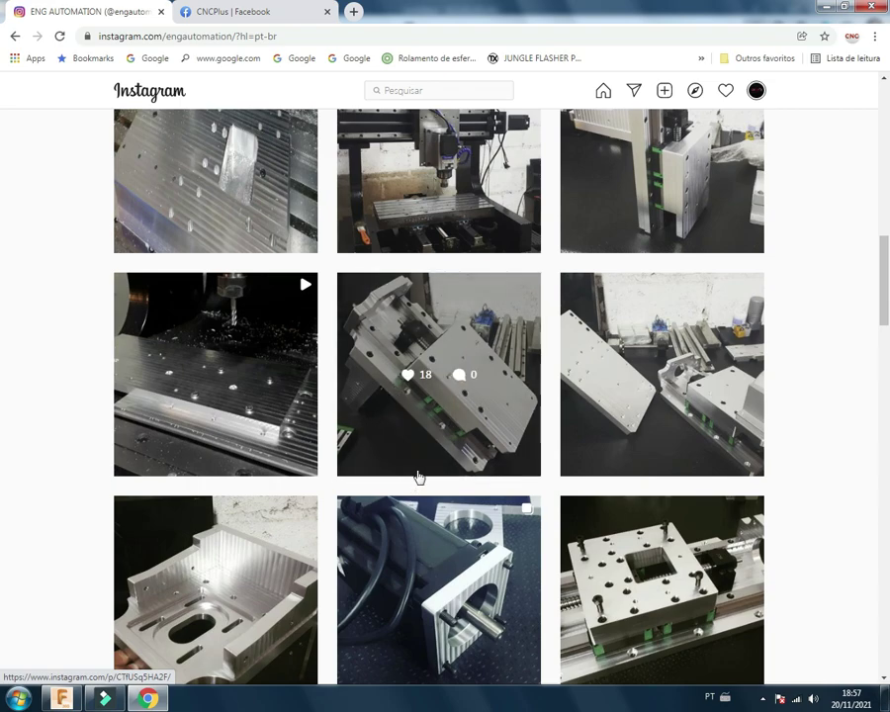
{"action": "left_click", "coordinate": [635, 636]}
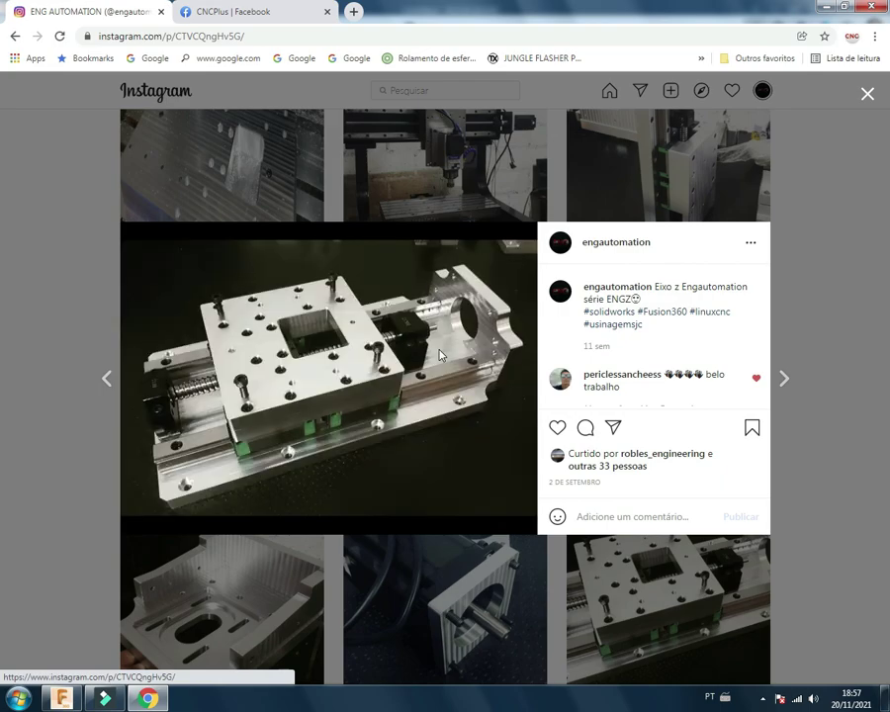
{"action": "key", "text": "Escape"}
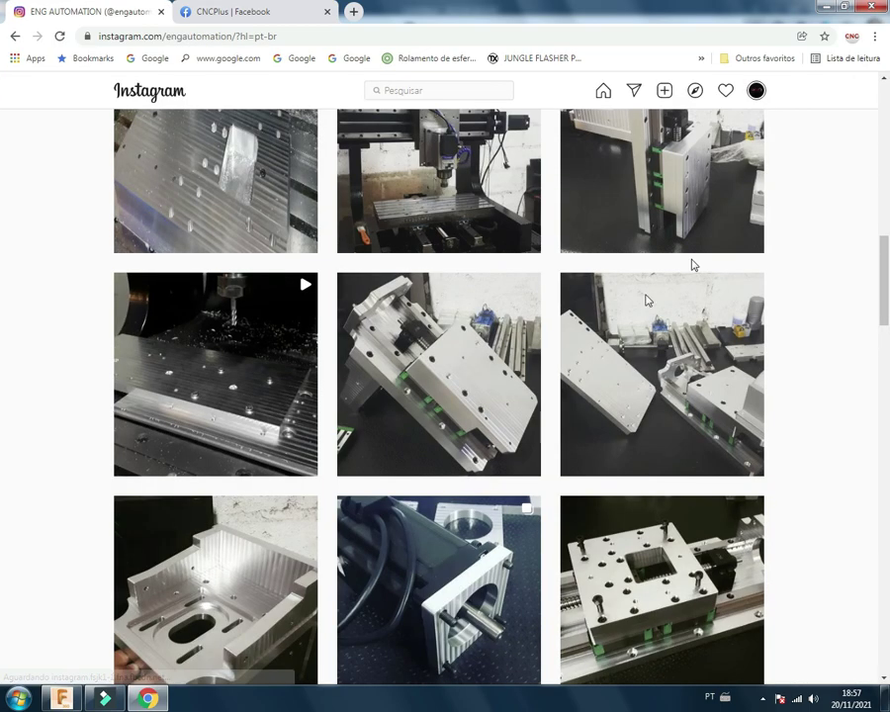
Step: Scroll up and back down through the profile's post grid
{"action": "scroll", "coordinate": [593, 336], "scroll_direction": "up", "scroll_amount": 2}
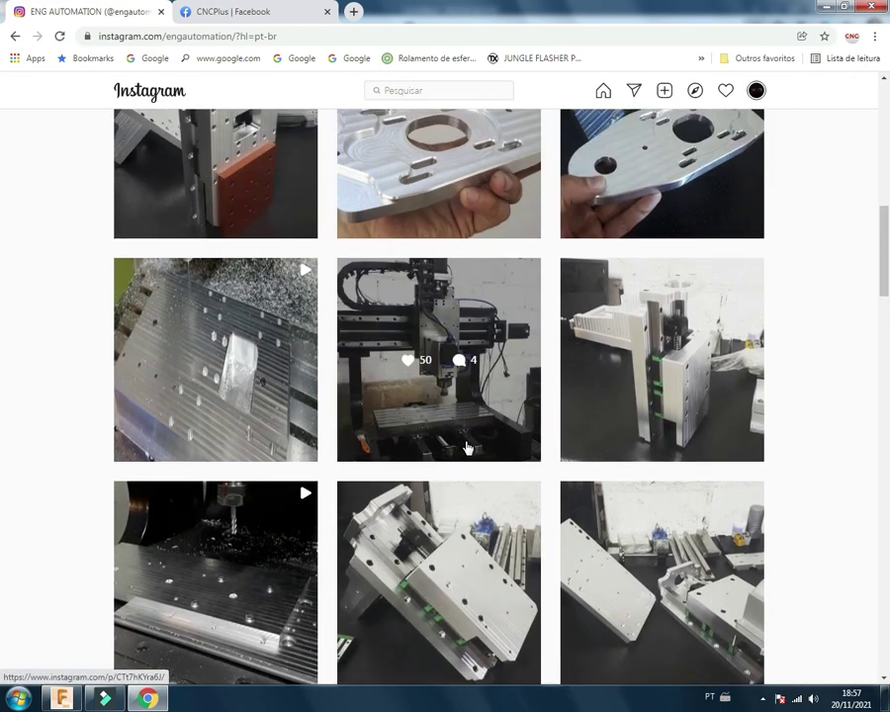
{"action": "scroll", "coordinate": [454, 455], "scroll_direction": "up", "scroll_amount": 3}
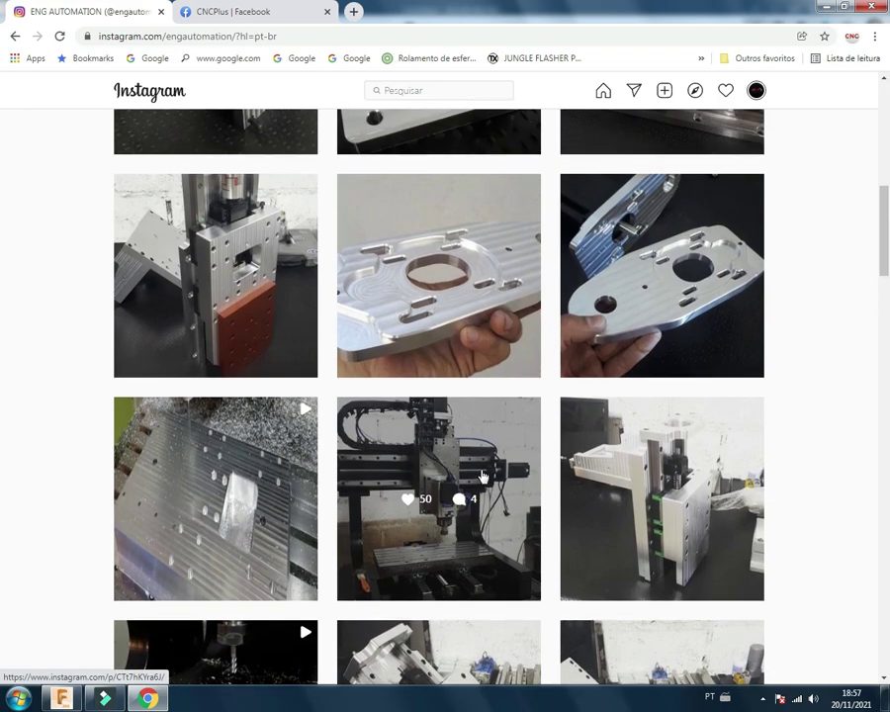
{"action": "scroll", "coordinate": [478, 479], "scroll_direction": "up", "scroll_amount": 3}
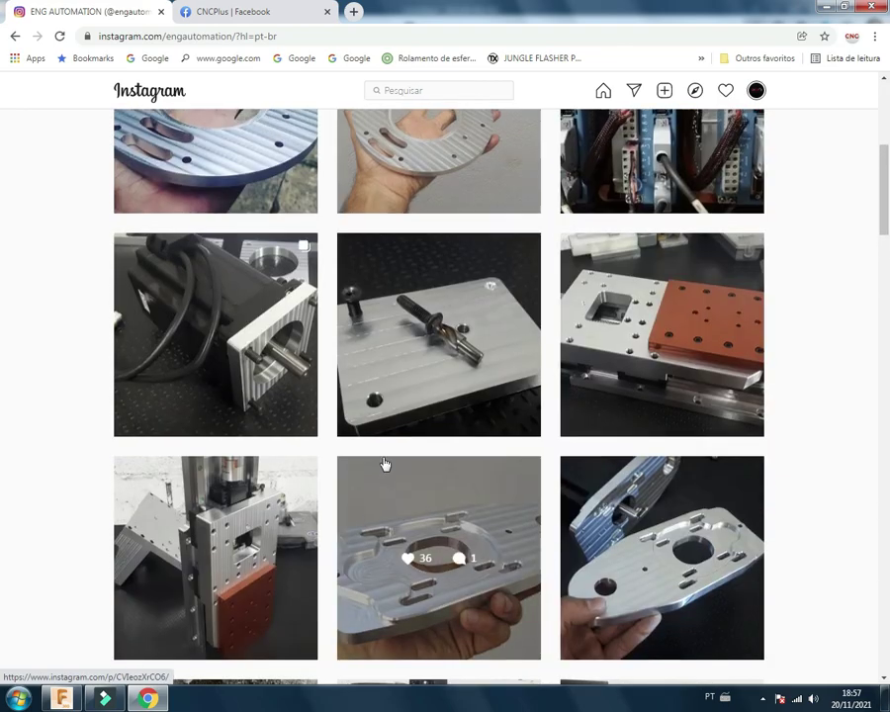
{"action": "scroll", "coordinate": [361, 445], "scroll_direction": "up", "scroll_amount": 2}
{"action": "scroll", "coordinate": [415, 435], "scroll_direction": "down", "scroll_amount": 1}
{"action": "scroll", "coordinate": [396, 440], "scroll_direction": "down", "scroll_amount": 3}
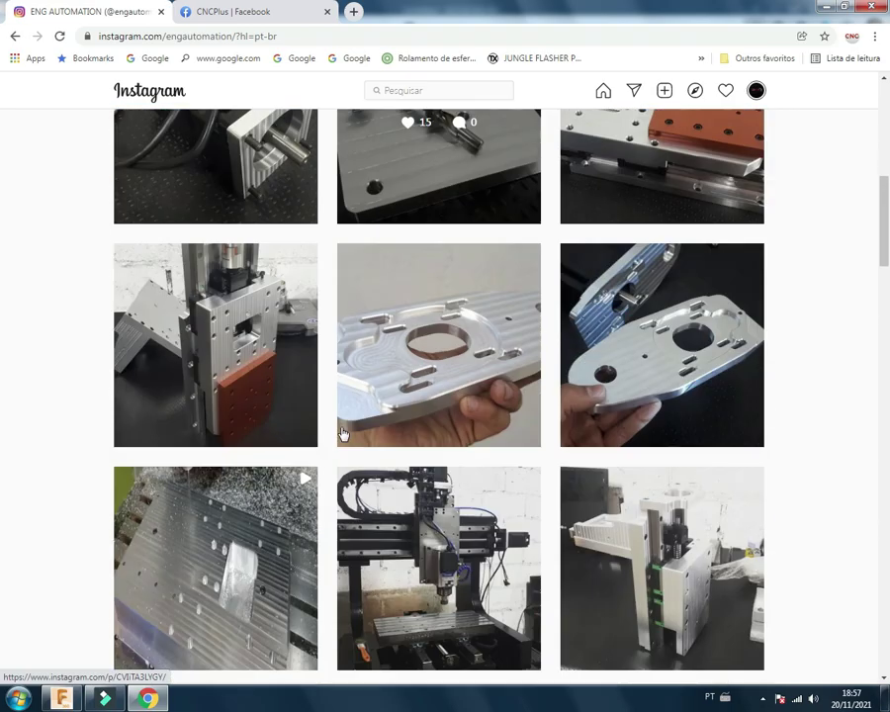
{"action": "scroll", "coordinate": [360, 443], "scroll_direction": "down", "scroll_amount": 2}
{"action": "left_click", "coordinate": [61, 698]}
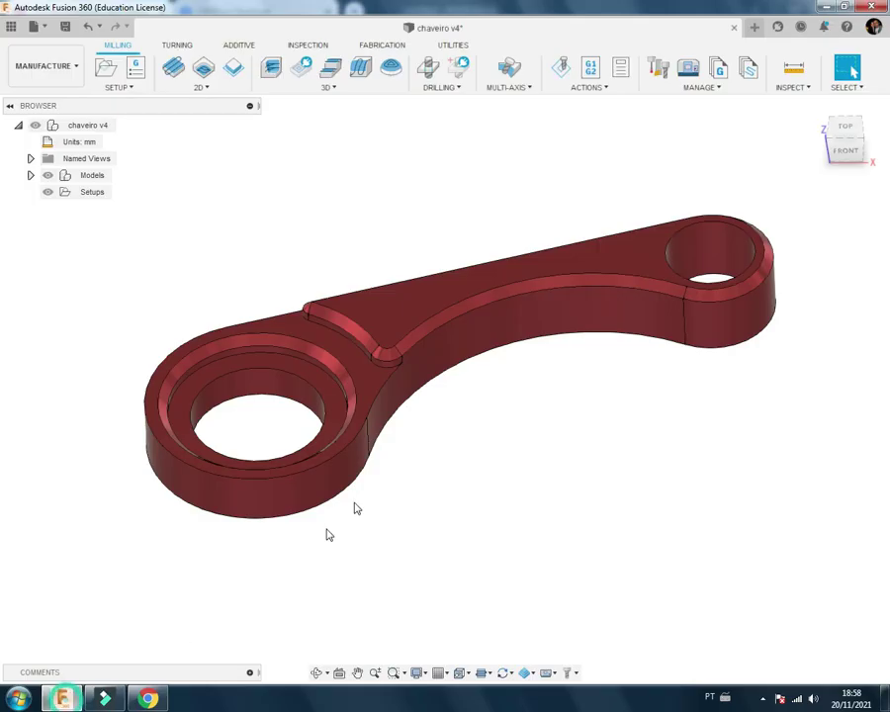
{"action": "scroll", "coordinate": [281, 427], "scroll_direction": "up", "scroll_amount": 3}
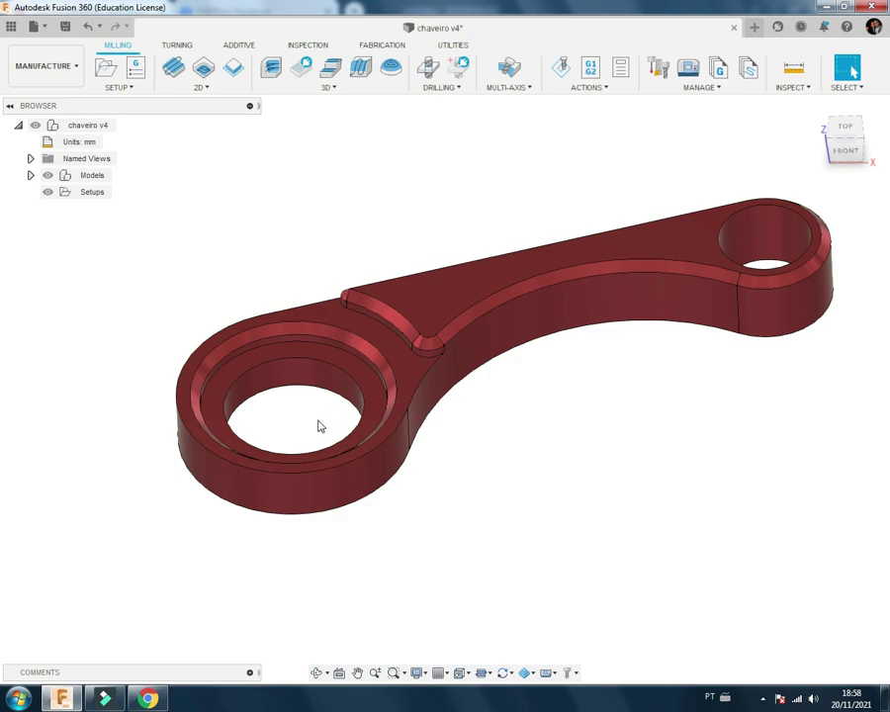
{"action": "scroll", "coordinate": [336, 389], "scroll_direction": "down", "scroll_amount": 2}
{"action": "scroll", "coordinate": [405, 368], "scroll_direction": "up", "scroll_amount": 2}
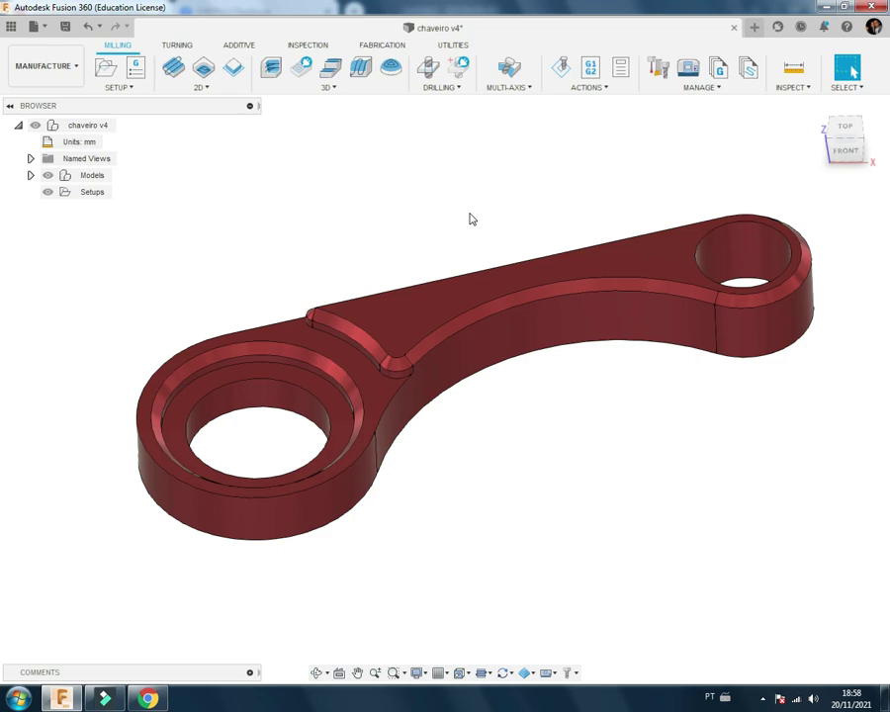
Step: Orbit and zoom the keychain to view its two holes and stepped ring from several angles
{"action": "scroll", "coordinate": [478, 387], "scroll_direction": "down", "scroll_amount": 1}
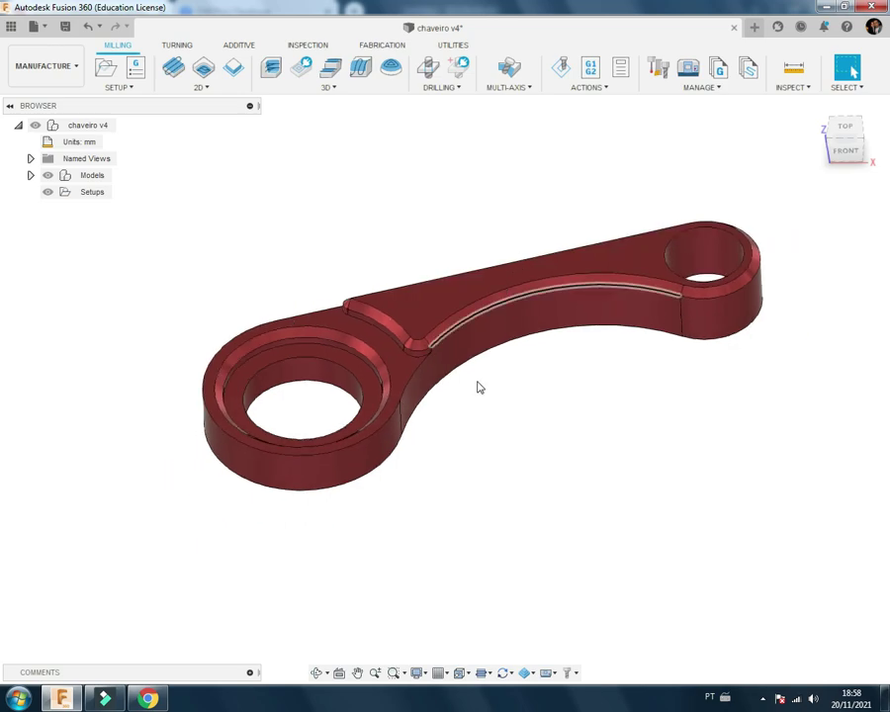
{"action": "mouse_move", "coordinate": [479, 386]}
{"action": "middle_mouse_down", "text": "shift"}
{"action": "mouse_move", "coordinate": [530, 324]}
{"action": "mouse_move", "coordinate": [469, 373]}
{"action": "mouse_move", "coordinate": [500, 360]}
{"action": "mouse_move", "coordinate": [606, 205]}
{"action": "mouse_move", "coordinate": [537, 278]}
{"action": "mouse_move", "coordinate": [590, 284]}
{"action": "mouse_move", "coordinate": [584, 315]}
{"action": "middle_mouse_up", "text": "shift"}
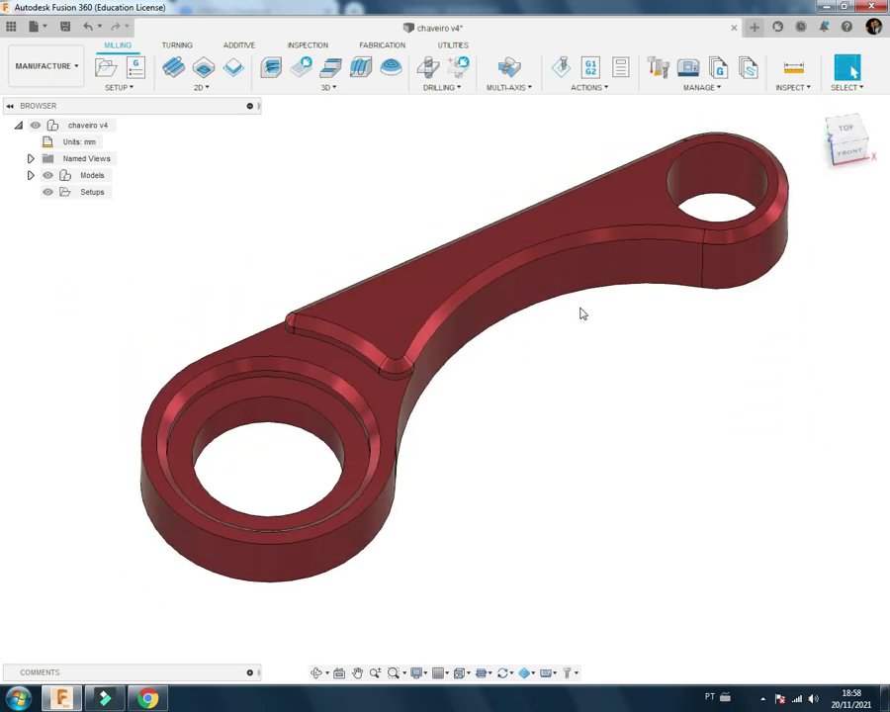
{"action": "scroll", "coordinate": [539, 314], "scroll_direction": "down", "scroll_amount": 1}
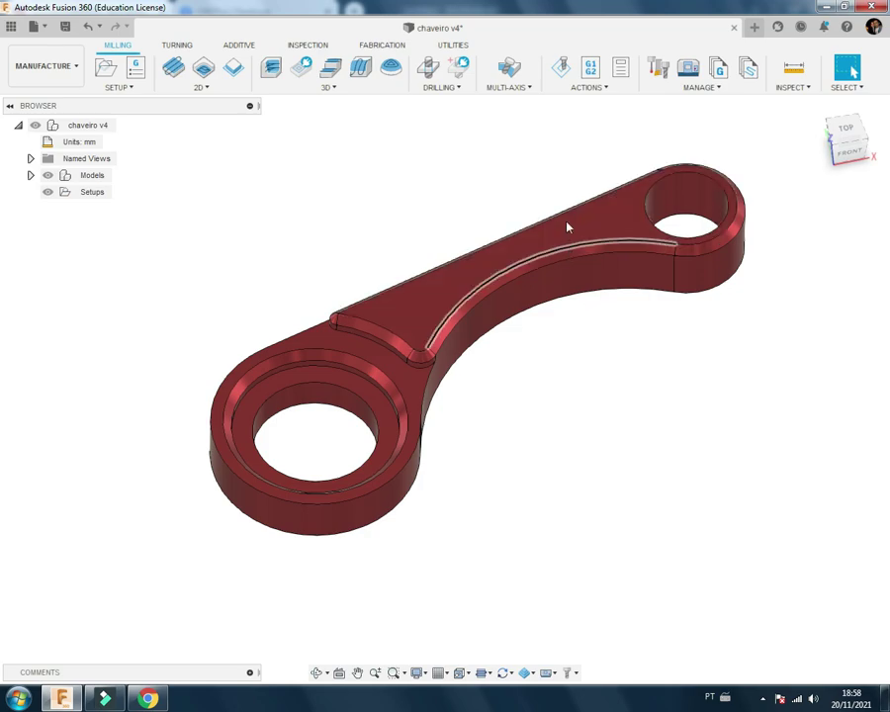
{"action": "scroll", "coordinate": [545, 291], "scroll_direction": "up", "scroll_amount": 1}
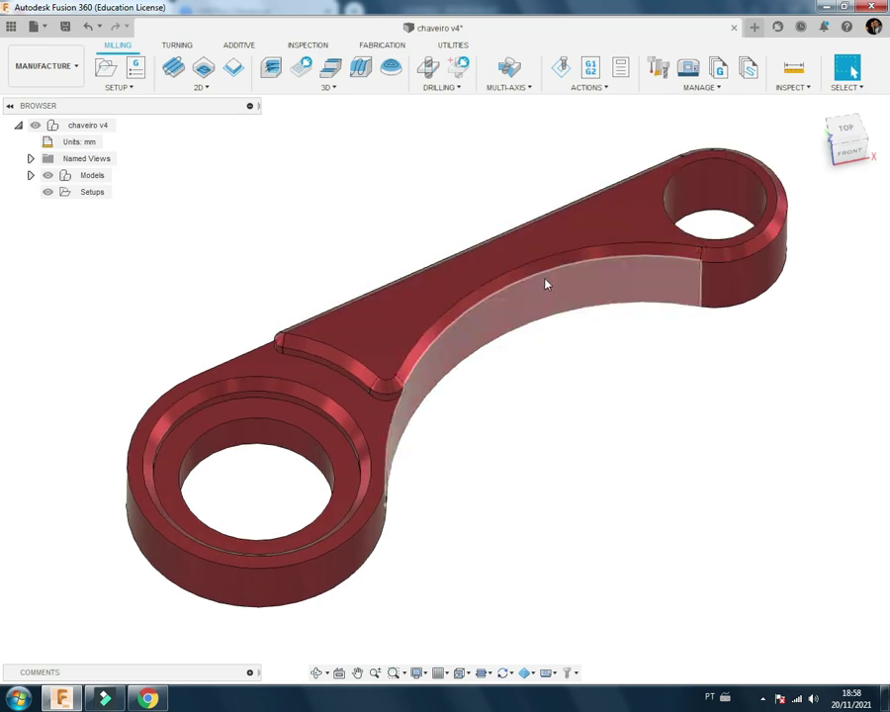
{"action": "mouse_move", "coordinate": [506, 324]}
{"action": "middle_mouse_down", "text": "shift"}
{"action": "mouse_move", "coordinate": [473, 317]}
{"action": "mouse_move", "coordinate": [492, 333]}
{"action": "middle_mouse_up", "text": "shift"}
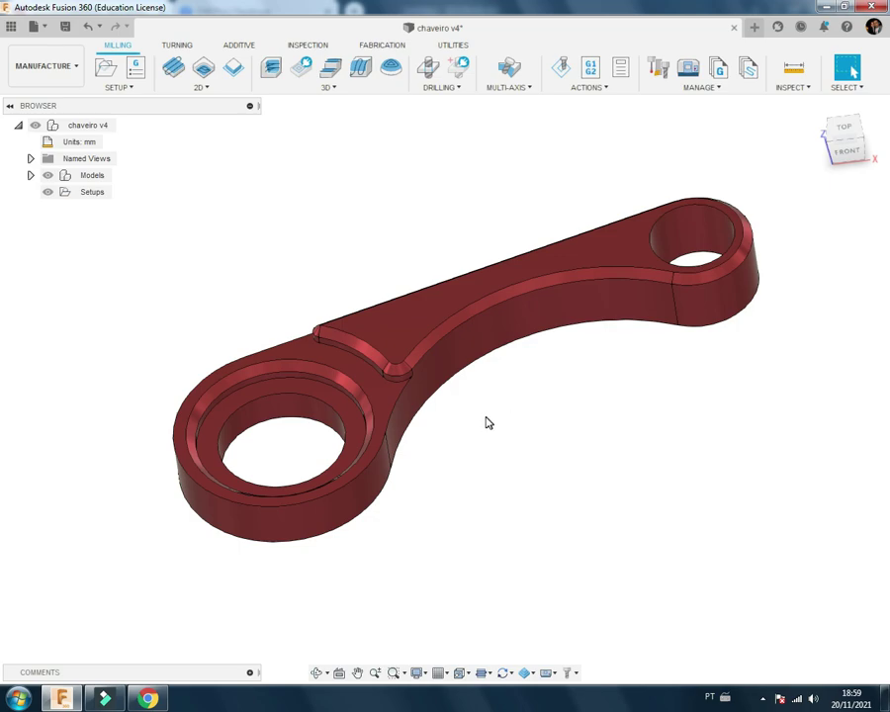
{"action": "mouse_move", "coordinate": [485, 422]}
{"action": "middle_mouse_down", "text": "shift"}
{"action": "mouse_move", "coordinate": [538, 407]}
{"action": "mouse_move", "coordinate": [520, 391]}
{"action": "middle_mouse_up", "text": "shift"}
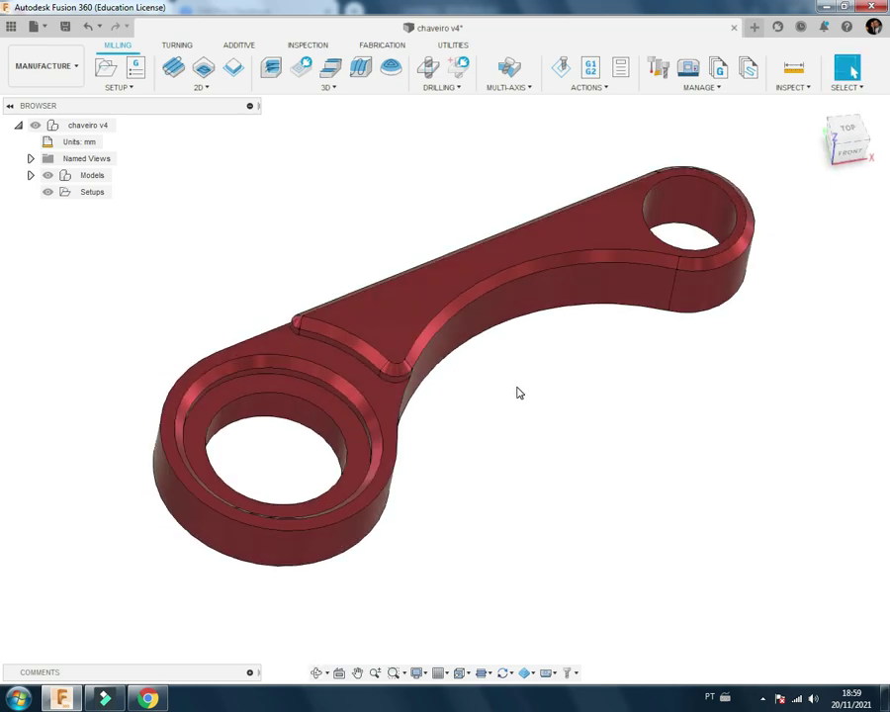
{"action": "middle_click_drag", "start_coordinate": [466, 344], "coordinate": [455, 341], "text": "shift"}
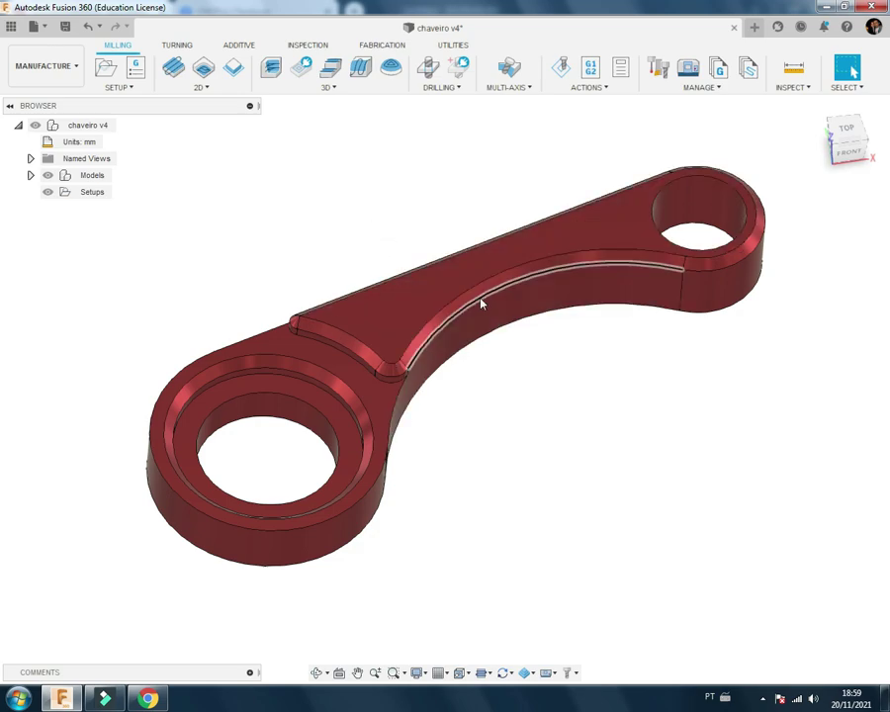
{"action": "mouse_move", "coordinate": [433, 368]}
{"action": "middle_mouse_down", "text": "shift"}
{"action": "mouse_move", "coordinate": [428, 343]}
{"action": "mouse_move", "coordinate": [441, 397]}
{"action": "middle_mouse_up", "text": "shift"}
{"action": "middle_click_drag", "start_coordinate": [440, 446], "coordinate": [419, 423], "text": "shift"}
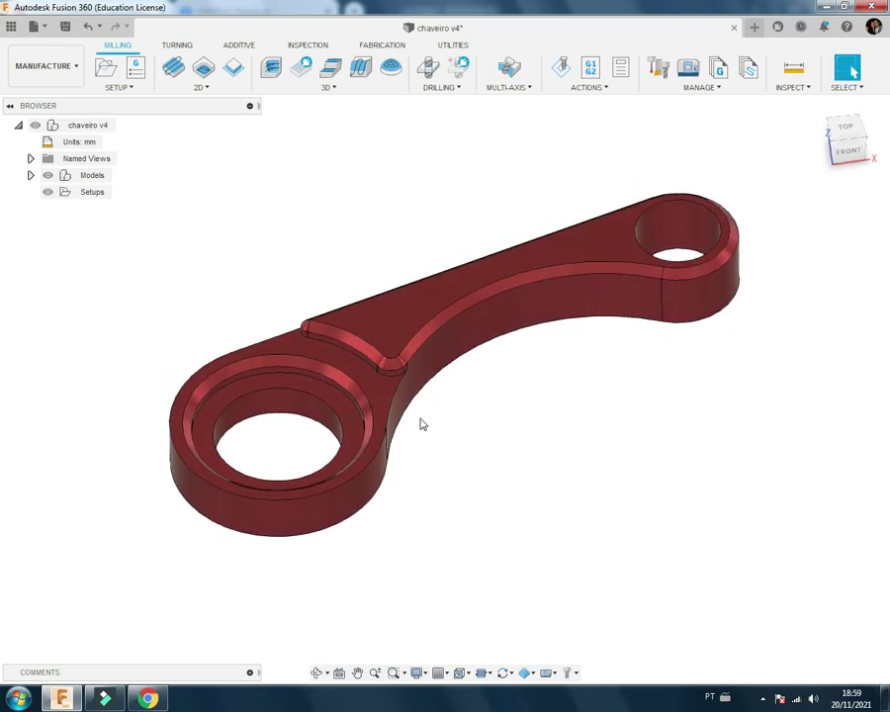
Step: On the Instagram profile, view and close two machined aluminium plate posts
{"action": "left_click", "coordinate": [147, 698]}
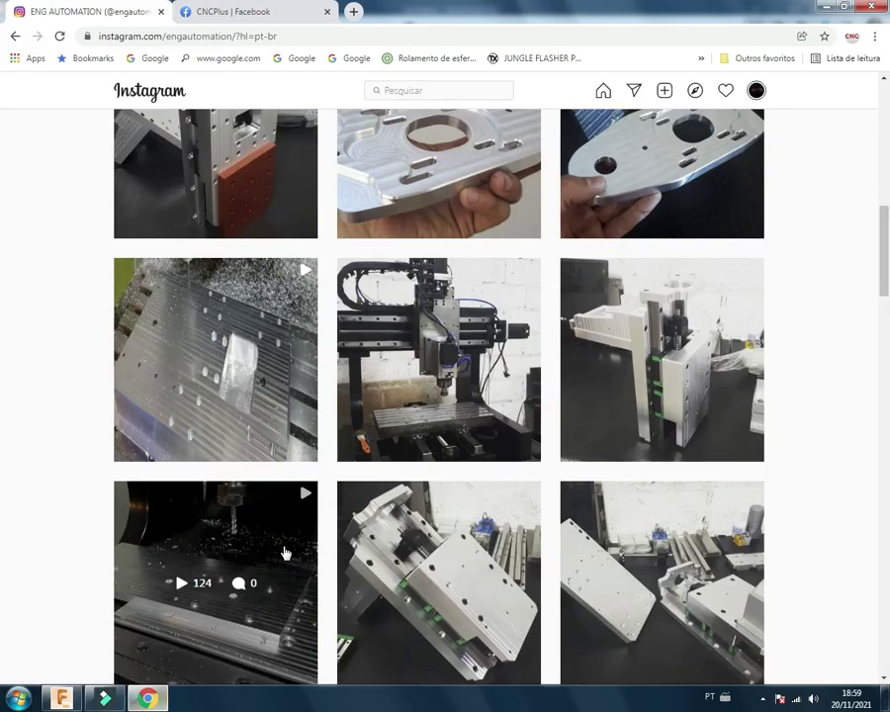
{"action": "scroll", "coordinate": [439, 511], "scroll_direction": "up", "scroll_amount": 2}
{"action": "left_click", "coordinate": [446, 361]}
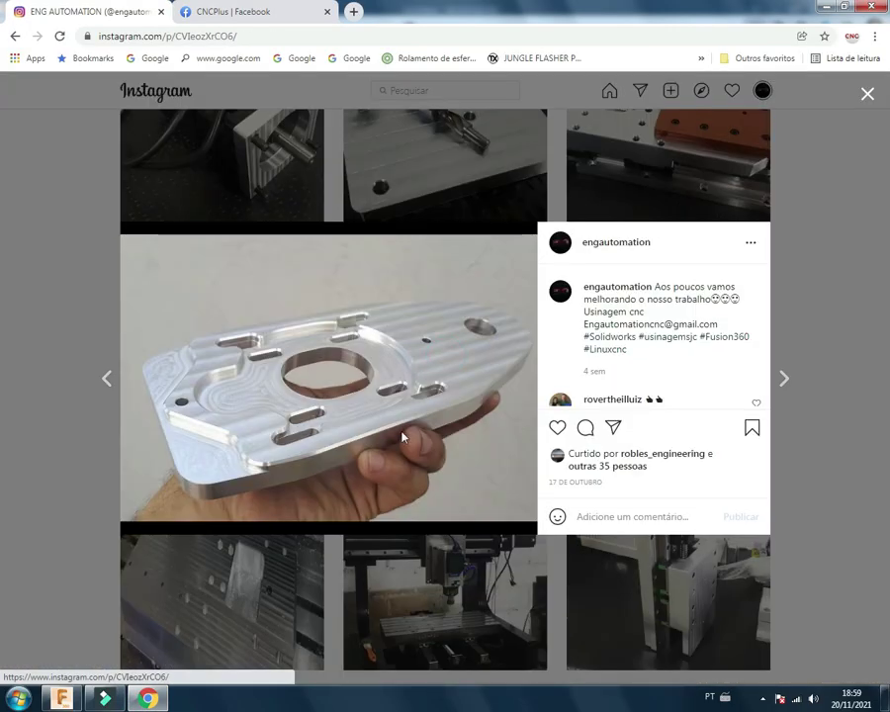
{"action": "left_click", "coordinate": [863, 115]}
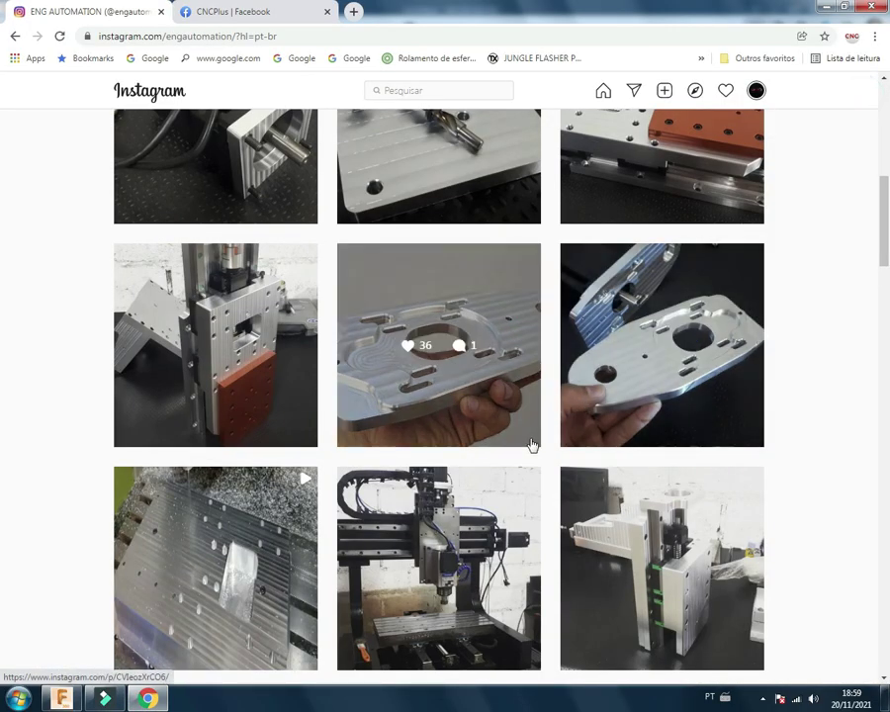
{"action": "scroll", "coordinate": [530, 445], "scroll_direction": "down", "scroll_amount": 1}
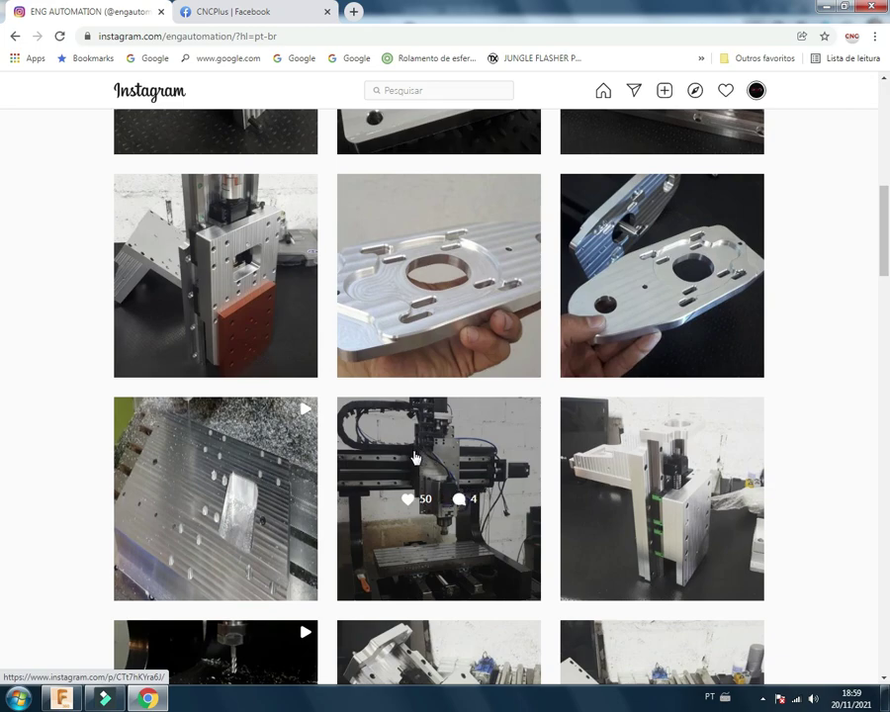
{"action": "left_click", "coordinate": [614, 375]}
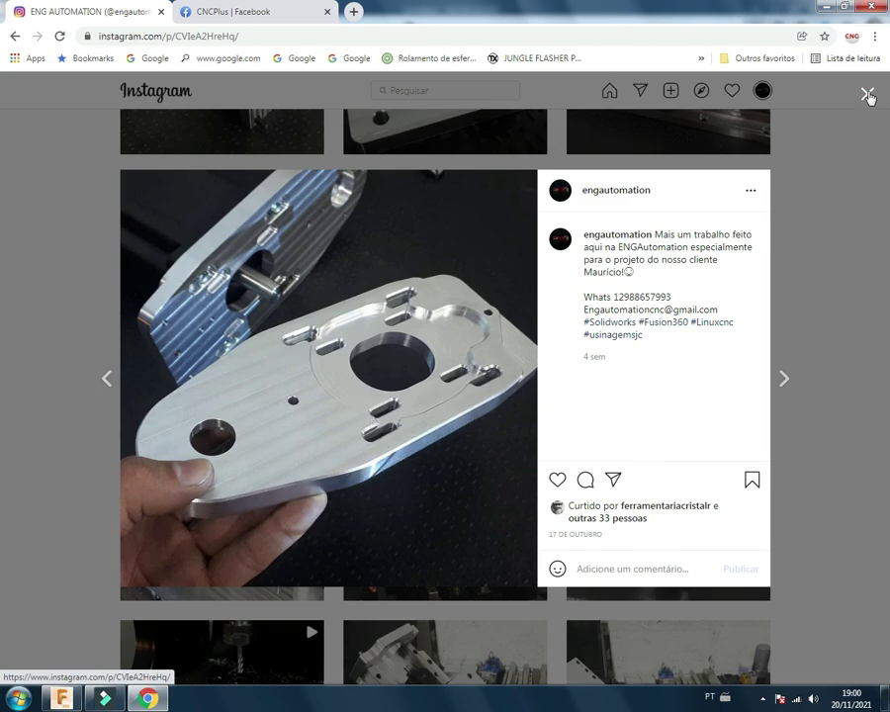
{"action": "left_click", "coordinate": [867, 93]}
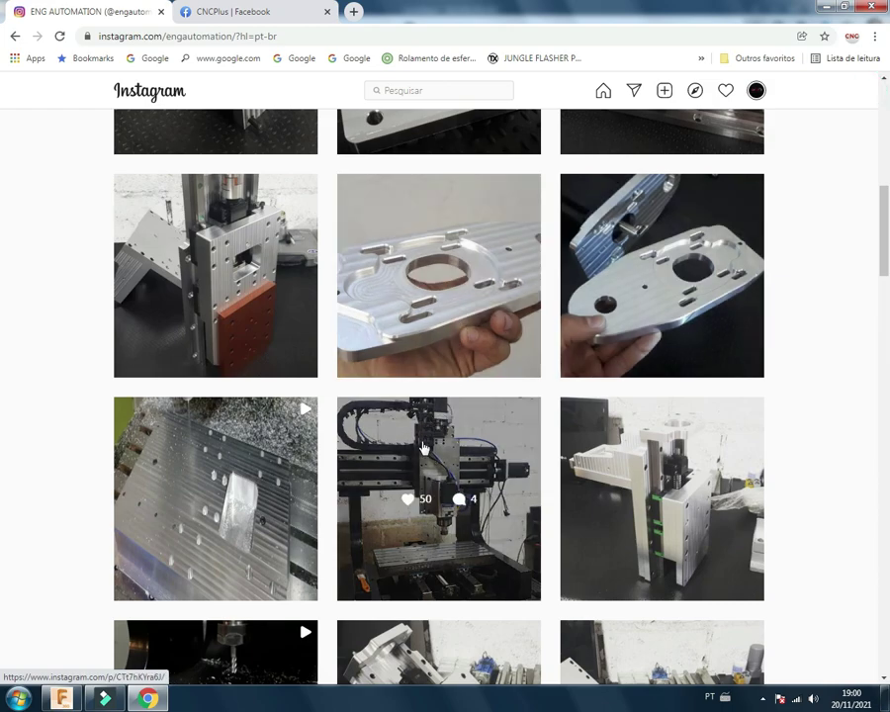
Step: View the hand-held plate post, then return to the keychain in Fusion 360
{"action": "scroll", "coordinate": [431, 419], "scroll_direction": "up", "scroll_amount": 1}
{"action": "left_click", "coordinate": [398, 393]}
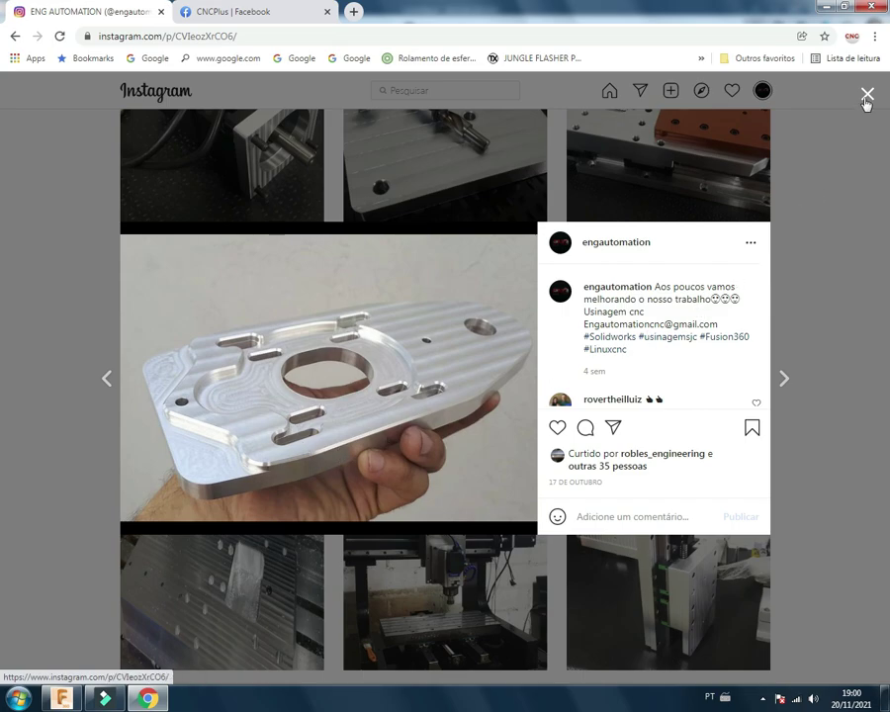
{"action": "left_click", "coordinate": [61, 698]}
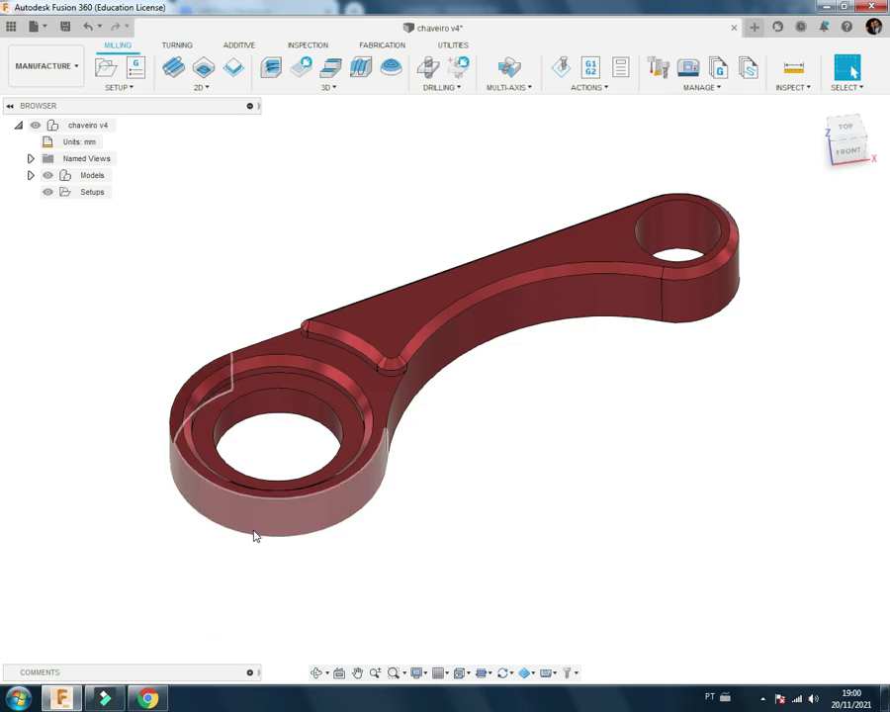
{"action": "scroll", "coordinate": [253, 534], "scroll_direction": "down", "scroll_amount": 1}
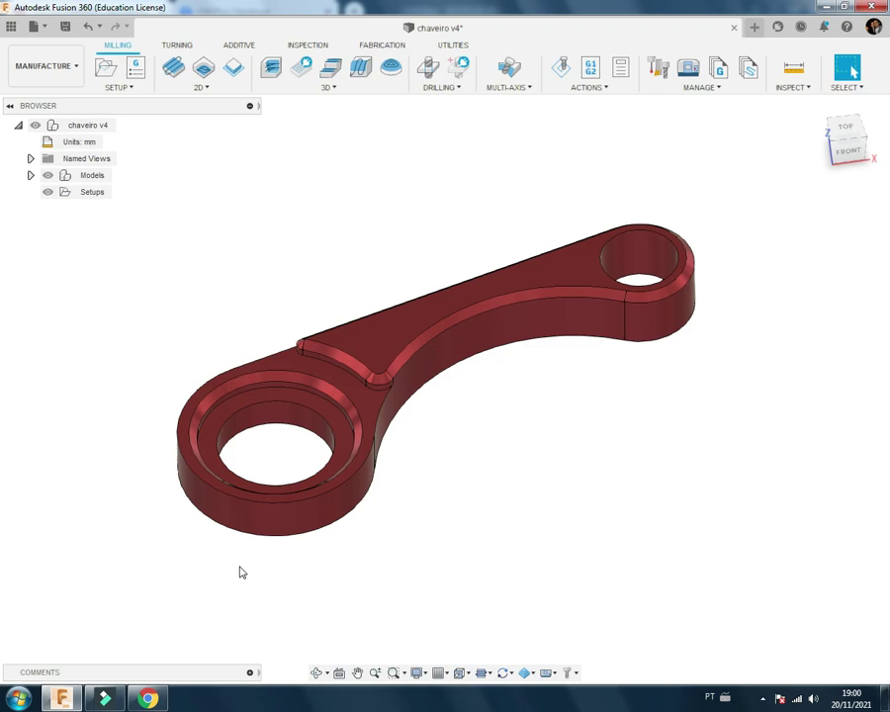
{"action": "scroll", "coordinate": [272, 484], "scroll_direction": "up", "scroll_amount": 2}
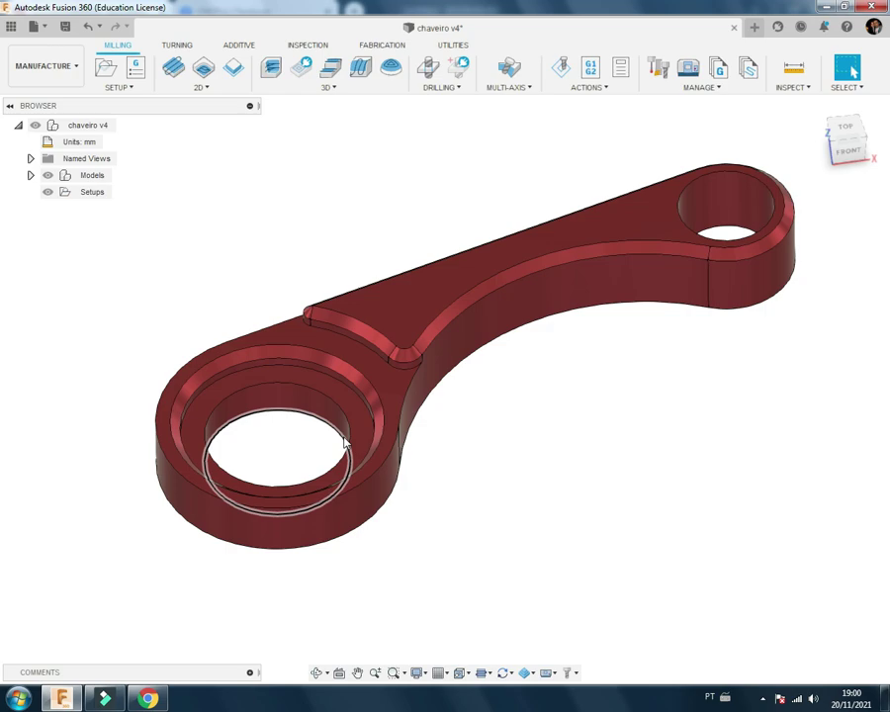
{"action": "scroll", "coordinate": [326, 464], "scroll_direction": "down", "scroll_amount": 2}
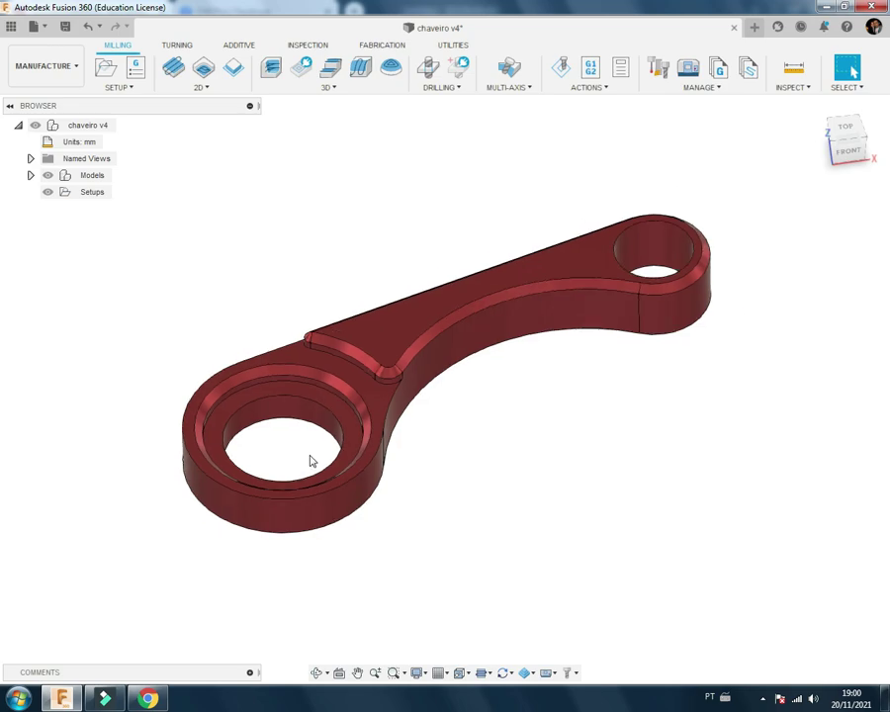
{"action": "scroll", "coordinate": [505, 367], "scroll_direction": "up", "scroll_amount": 2}
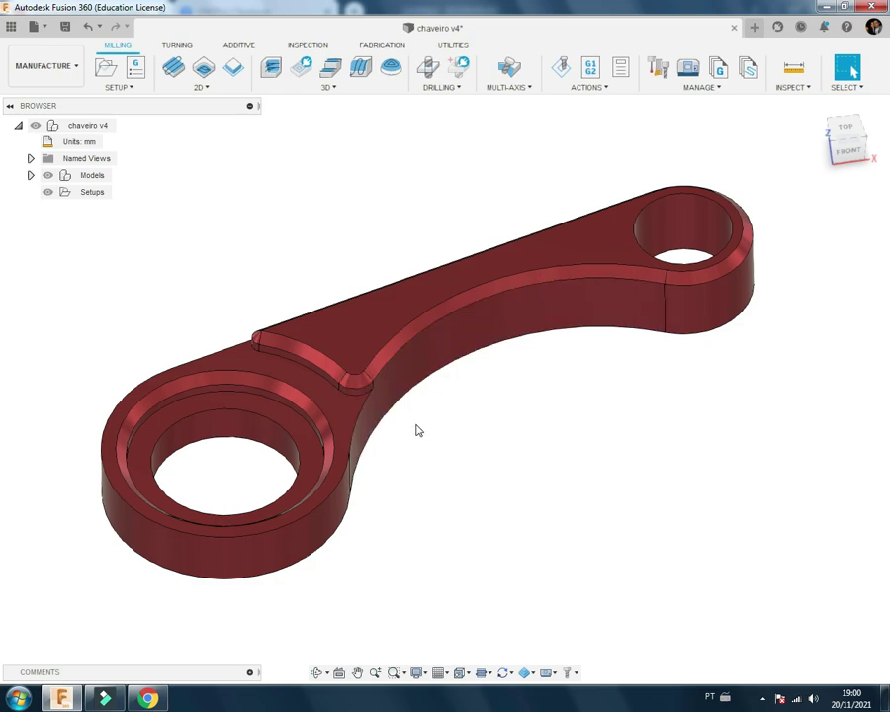
{"action": "scroll", "coordinate": [389, 432], "scroll_direction": "down", "scroll_amount": 1}
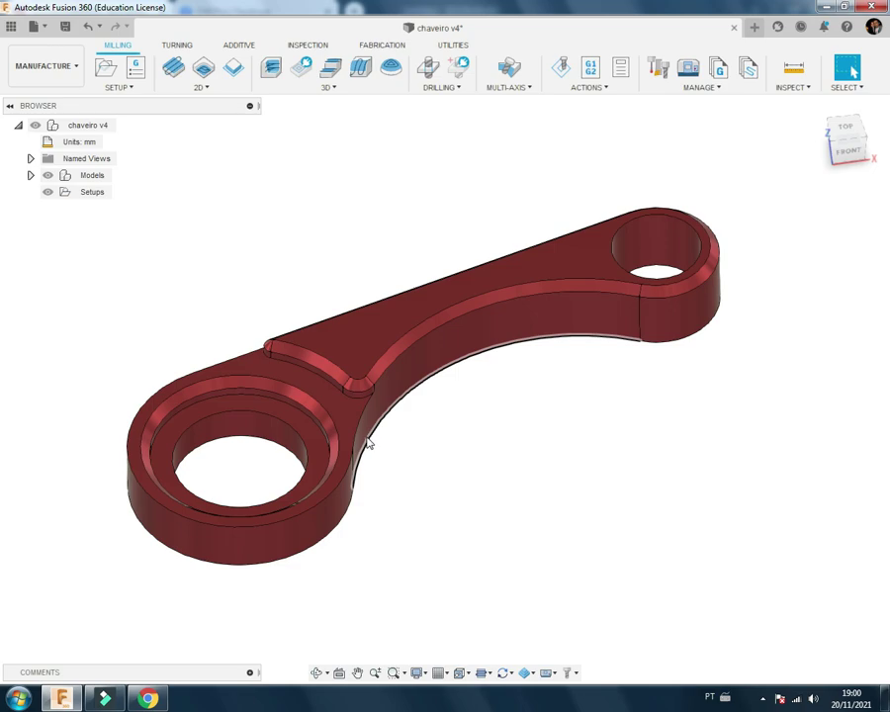
{"action": "scroll", "coordinate": [365, 455], "scroll_direction": "up", "scroll_amount": 2}
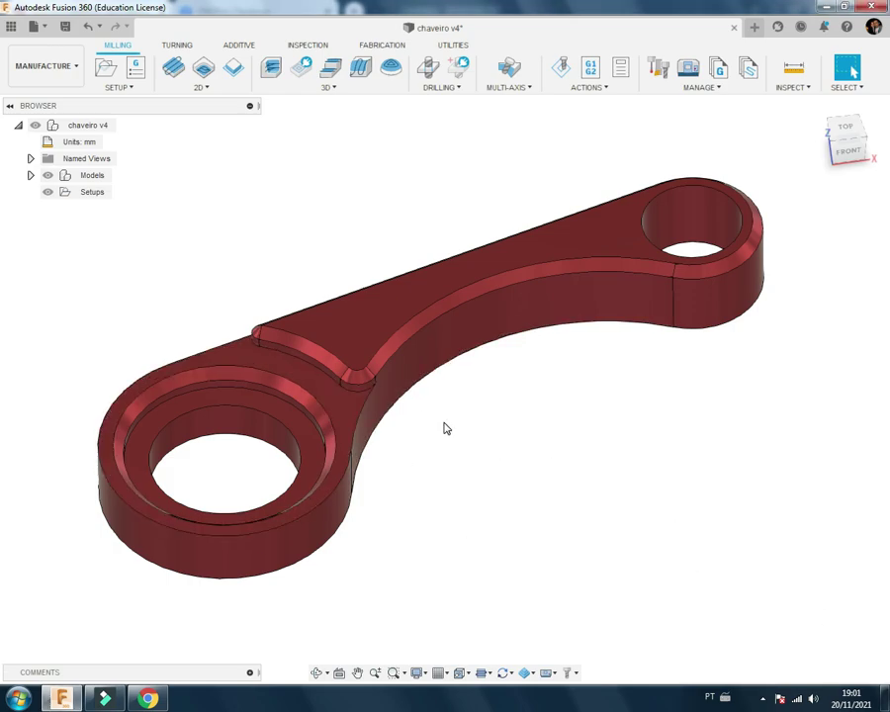
{"action": "scroll", "coordinate": [445, 425], "scroll_direction": "down", "scroll_amount": 2}
{"action": "scroll", "coordinate": [500, 407], "scroll_direction": "up", "scroll_amount": 3}
{"action": "scroll", "coordinate": [465, 416], "scroll_direction": "down", "scroll_amount": 1}
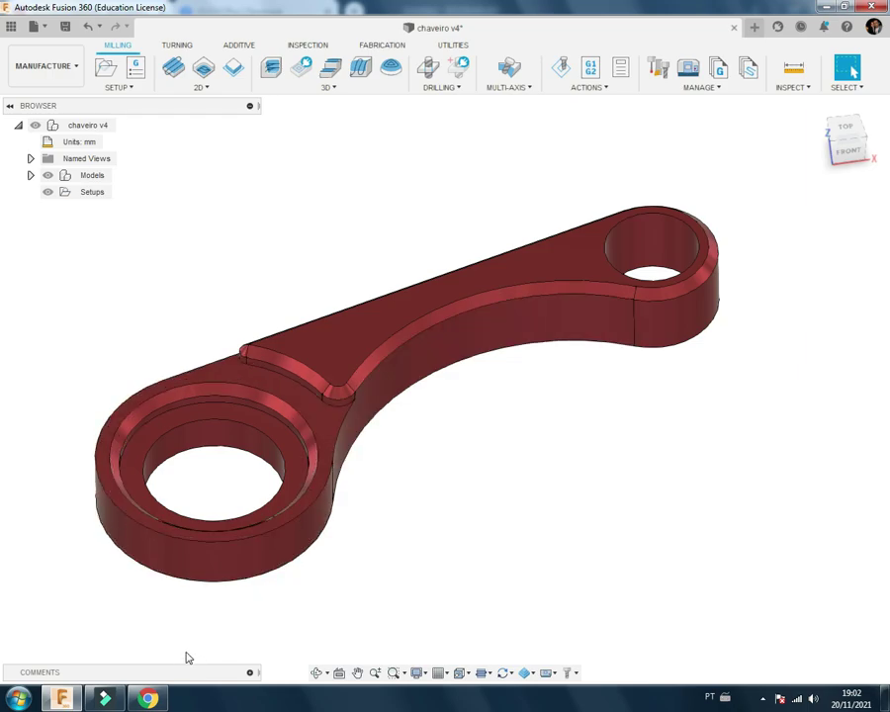
Step: Close the Instagram post, view and close the Z-axis assembly post, then return to Fusion 360
{"action": "left_click", "coordinate": [151, 698]}
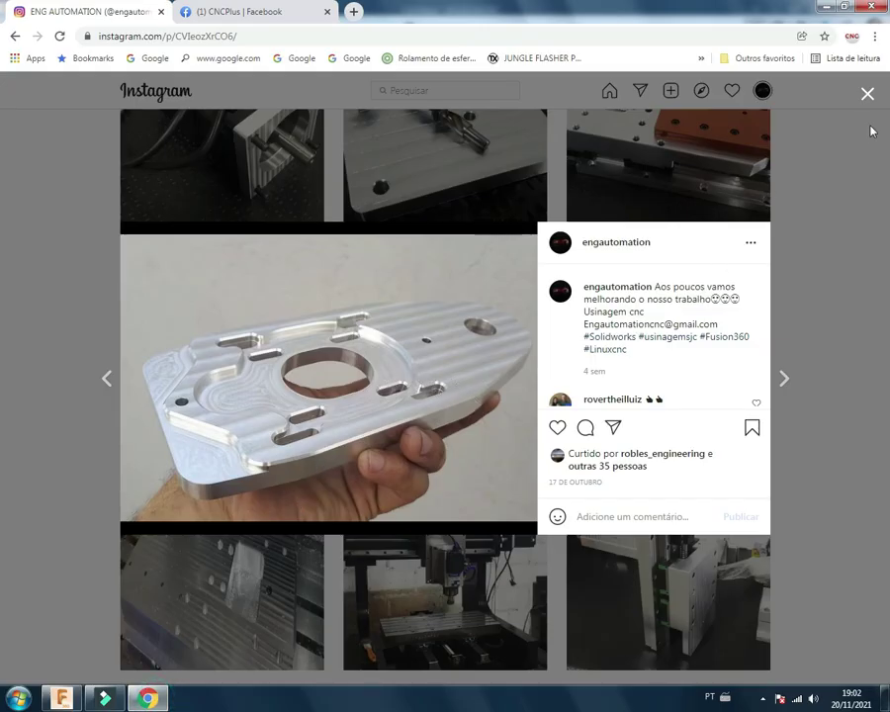
{"action": "left_click", "coordinate": [869, 95]}
{"action": "scroll", "coordinate": [550, 469], "scroll_direction": "down", "scroll_amount": 1}
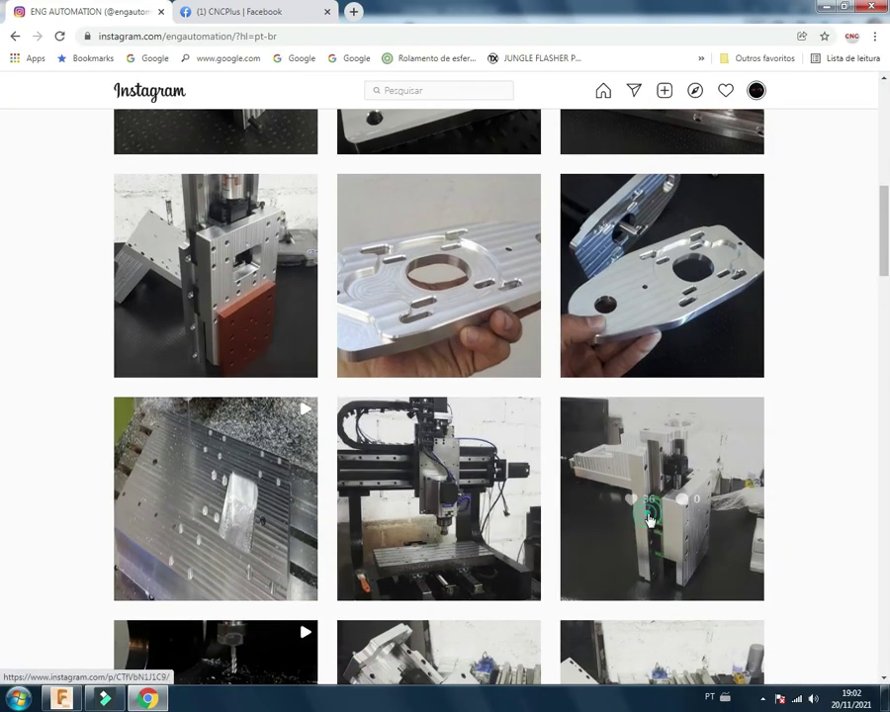
{"action": "left_click", "coordinate": [632, 520]}
{"action": "left_click", "coordinate": [867, 94]}
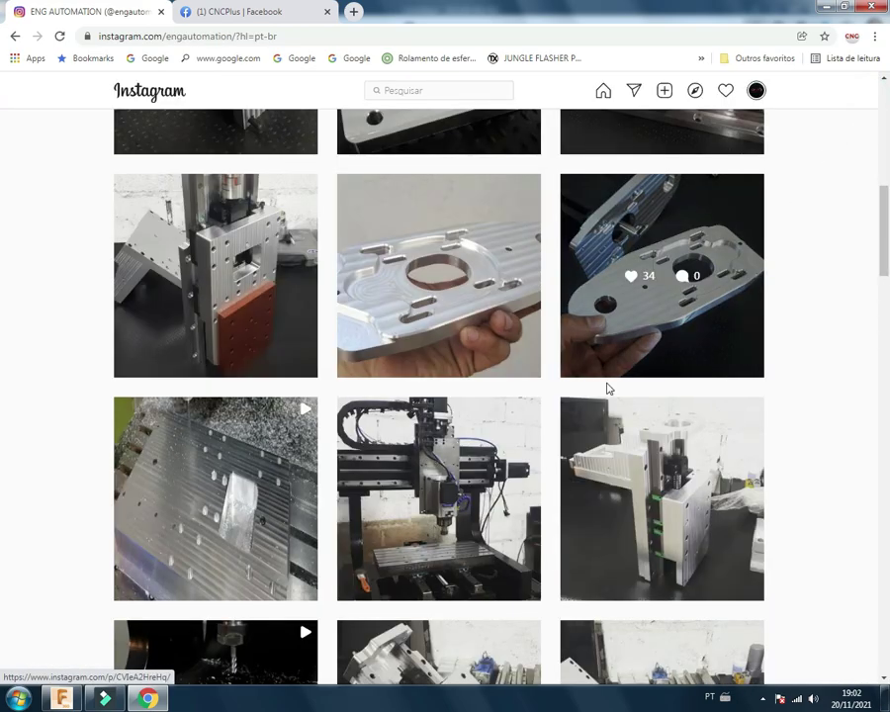
{"action": "scroll", "coordinate": [484, 470], "scroll_direction": "up", "scroll_amount": 1}
{"action": "scroll", "coordinate": [451, 510], "scroll_direction": "up", "scroll_amount": 2}
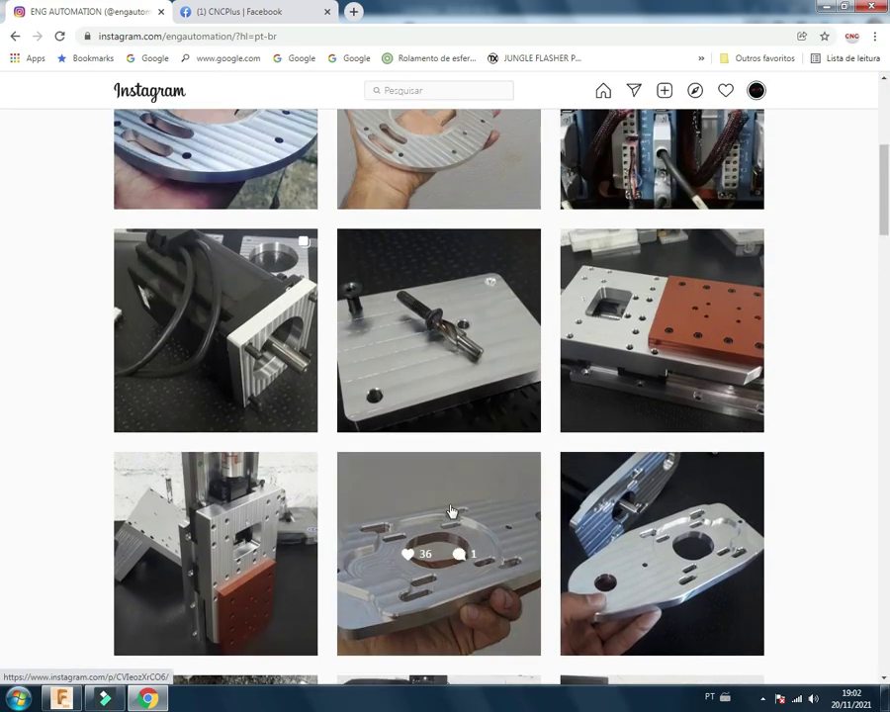
{"action": "scroll", "coordinate": [484, 513], "scroll_direction": "up", "scroll_amount": 1}
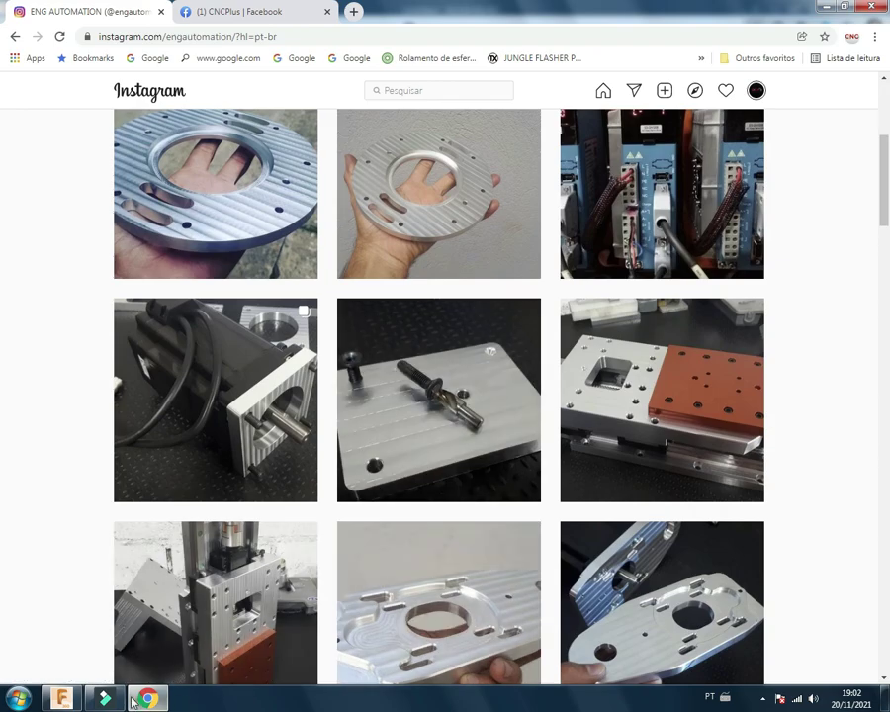
{"action": "left_click", "coordinate": [56, 699]}
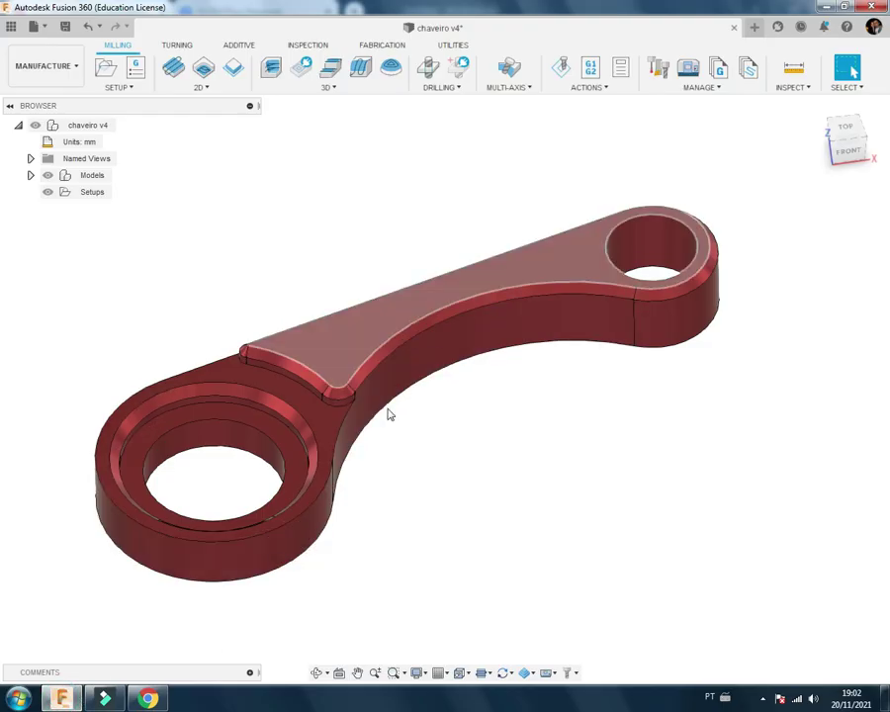
Step: Switch to the Design workspace briefly and return to Manufacture
{"action": "scroll", "coordinate": [475, 461], "scroll_direction": "down", "scroll_amount": 2}
{"action": "scroll", "coordinate": [368, 508], "scroll_direction": "up", "scroll_amount": 1}
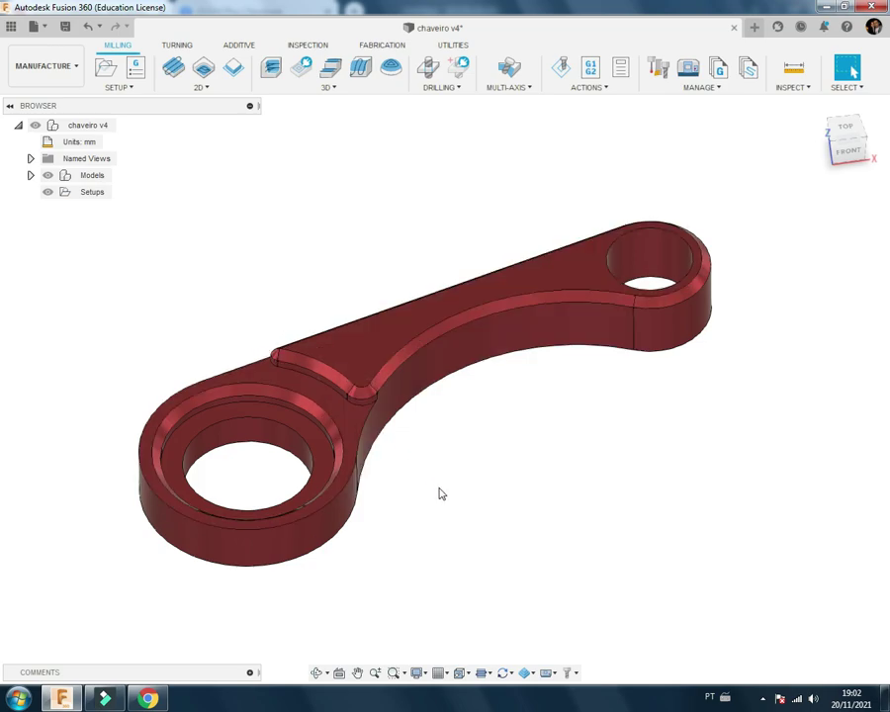
{"action": "left_click", "coordinate": [57, 66]}
{"action": "left_click", "coordinate": [51, 101]}
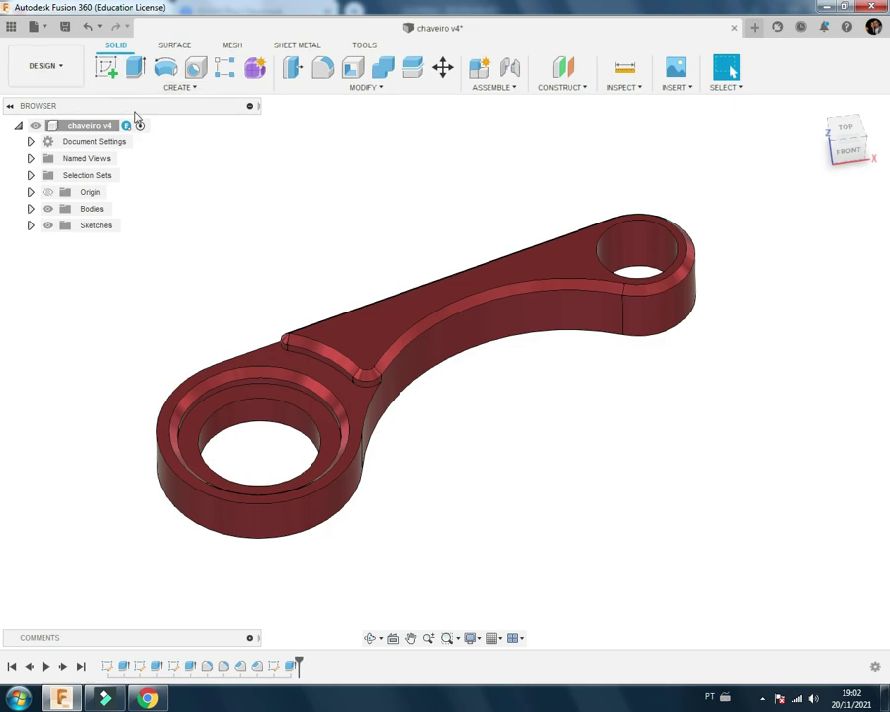
{"action": "left_click", "coordinate": [52, 78]}
{"action": "left_click", "coordinate": [69, 222]}
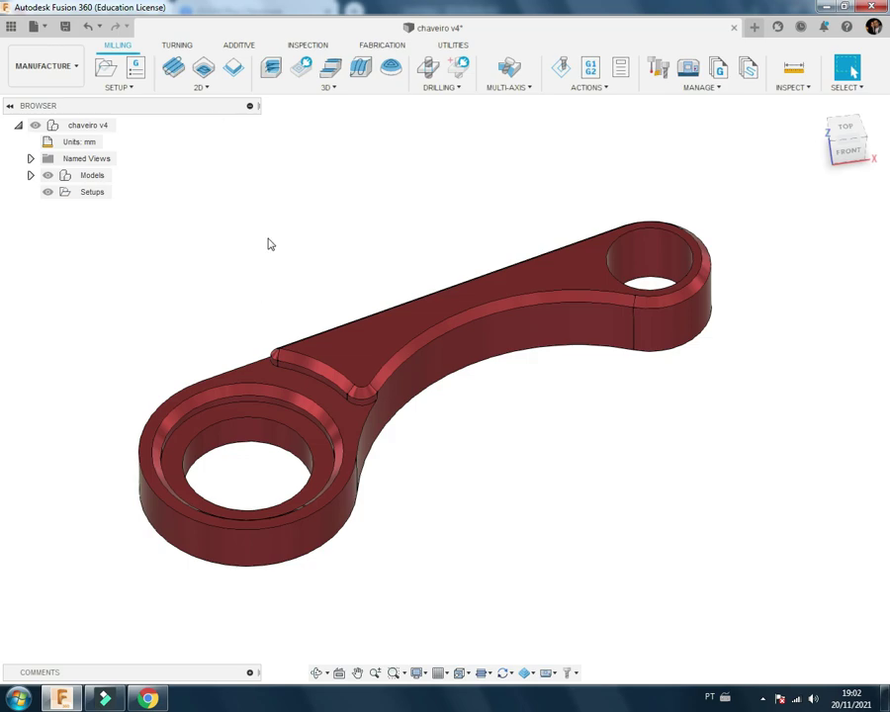
Step: Look at the 2D milling operations list without choosing one, staying in Manufacture
{"action": "left_click", "coordinate": [204, 88]}
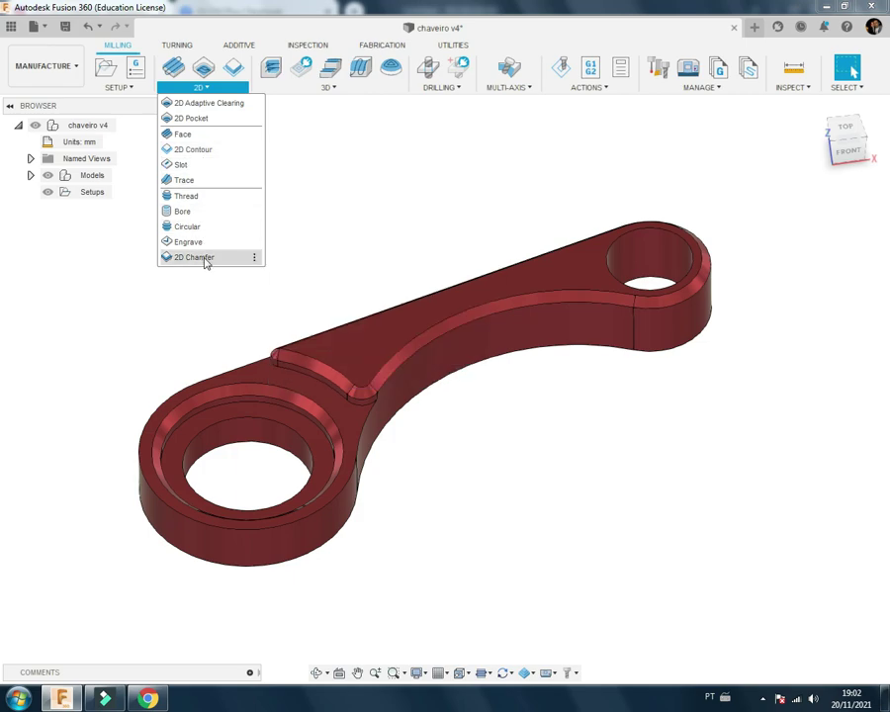
{"action": "left_click", "coordinate": [121, 276]}
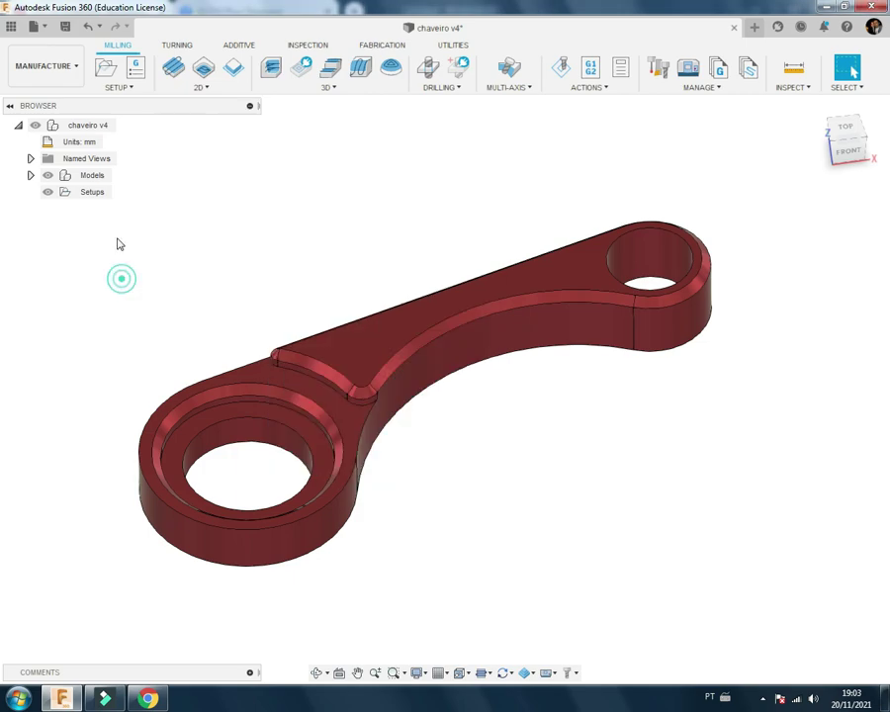
{"action": "left_click", "coordinate": [45, 69]}
{"action": "left_click", "coordinate": [67, 219]}
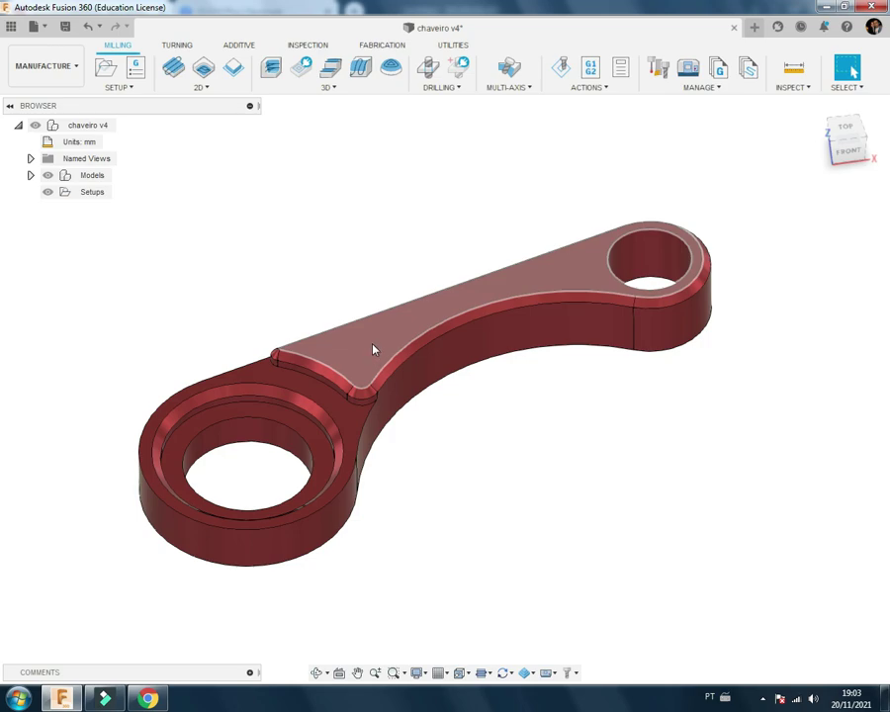
{"action": "scroll", "coordinate": [410, 445], "scroll_direction": "up", "scroll_amount": 1}
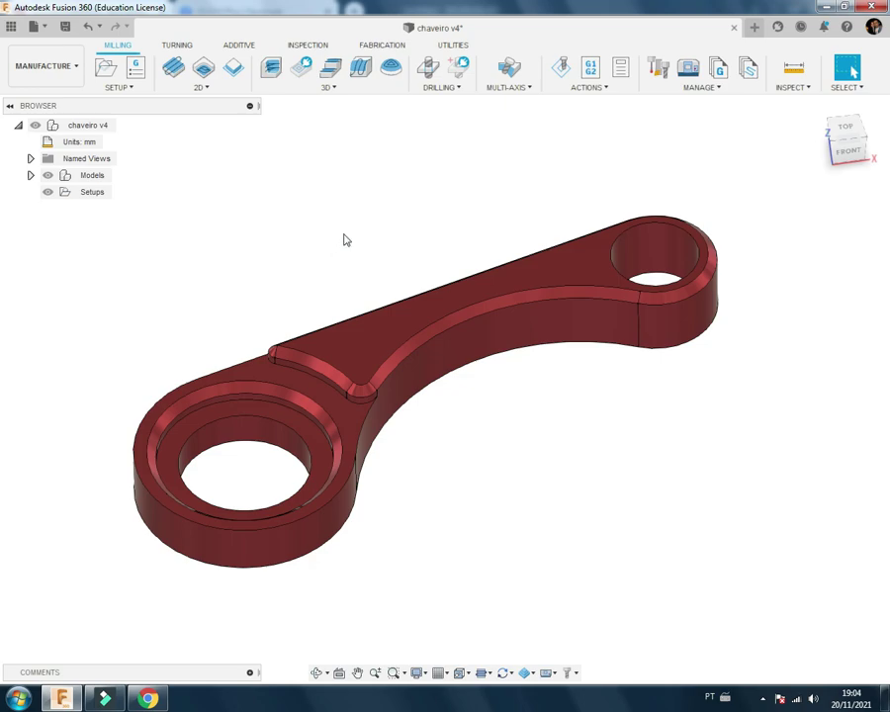
Step: Orbit the keychain and create a new milling setup, Setup7
{"action": "scroll", "coordinate": [392, 376], "scroll_direction": "down", "scroll_amount": 2}
{"action": "scroll", "coordinate": [336, 396], "scroll_direction": "up", "scroll_amount": 3}
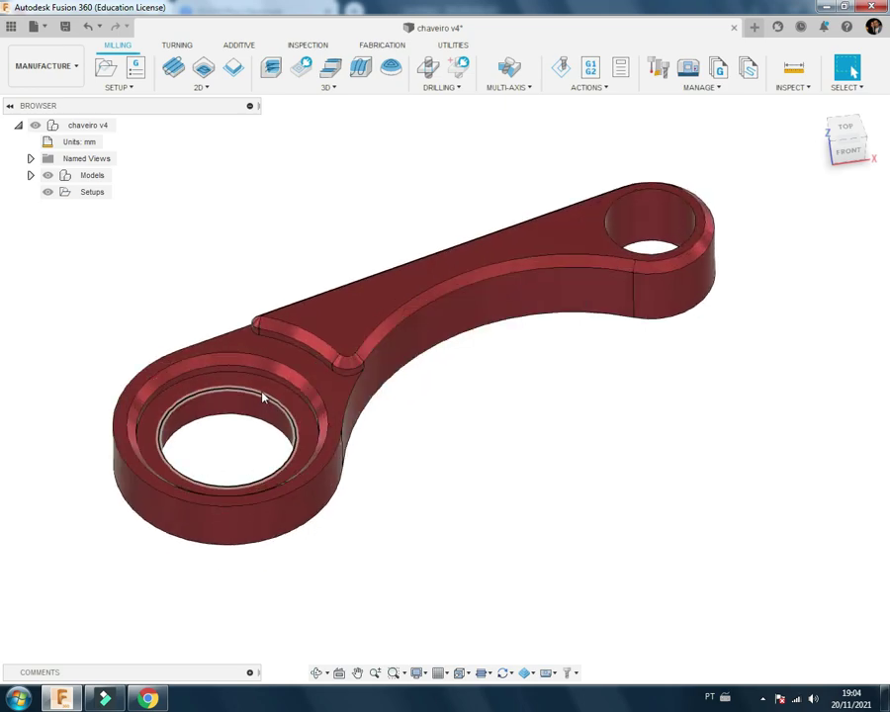
{"action": "scroll", "coordinate": [227, 364], "scroll_direction": "down", "scroll_amount": 1}
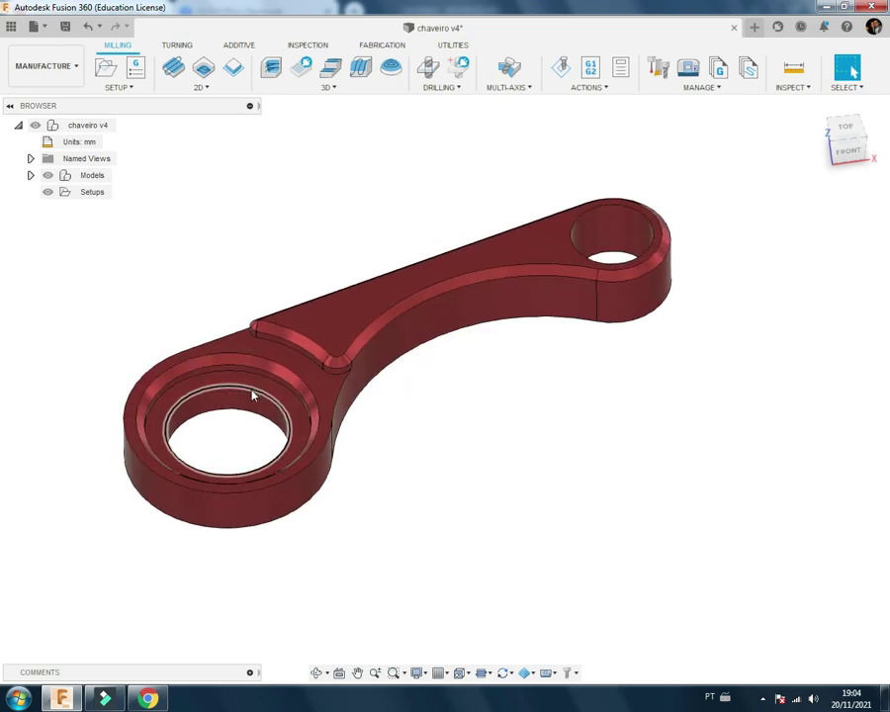
{"action": "middle_click_drag", "start_coordinate": [237, 409], "coordinate": [209, 274], "text": "shift"}
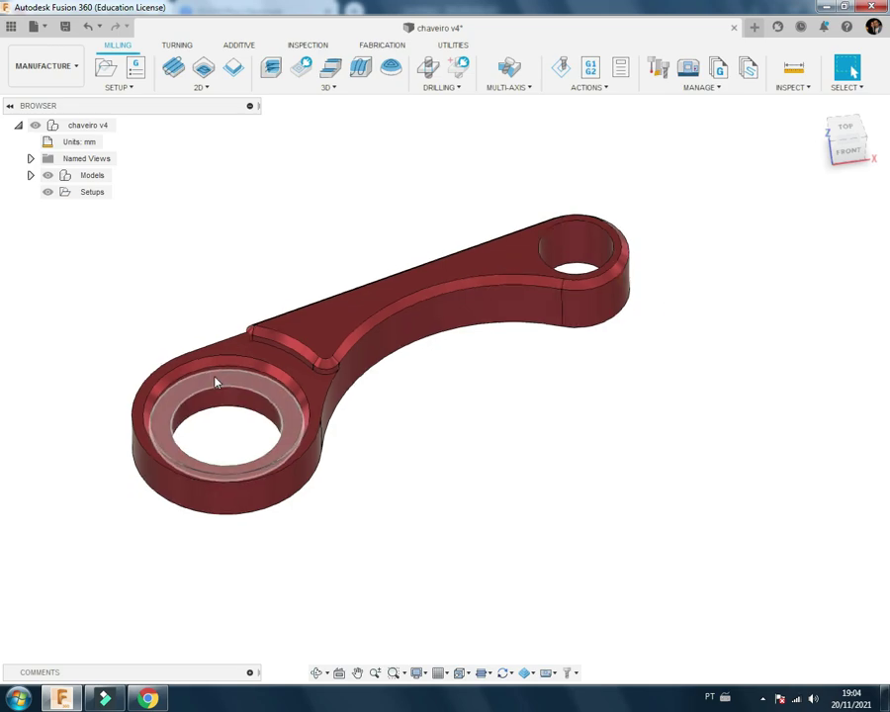
{"action": "left_click", "coordinate": [106, 67]}
Step: Orbit around the keychain's stock box, then open and cancel the Machine Library without choosing a machine
{"action": "middle_click_drag", "start_coordinate": [366, 346], "coordinate": [401, 358], "text": "shift"}
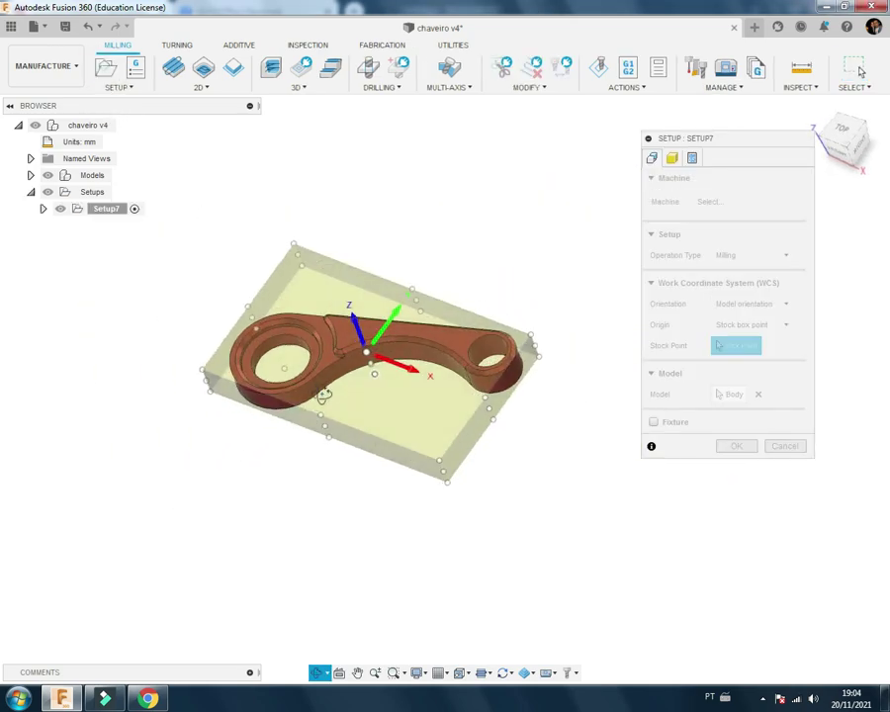
{"action": "scroll", "coordinate": [401, 358], "scroll_direction": "up", "scroll_amount": 2}
{"action": "scroll", "coordinate": [402, 358], "scroll_direction": "up", "scroll_amount": 1}
{"action": "scroll", "coordinate": [469, 390], "scroll_direction": "down", "scroll_amount": 1}
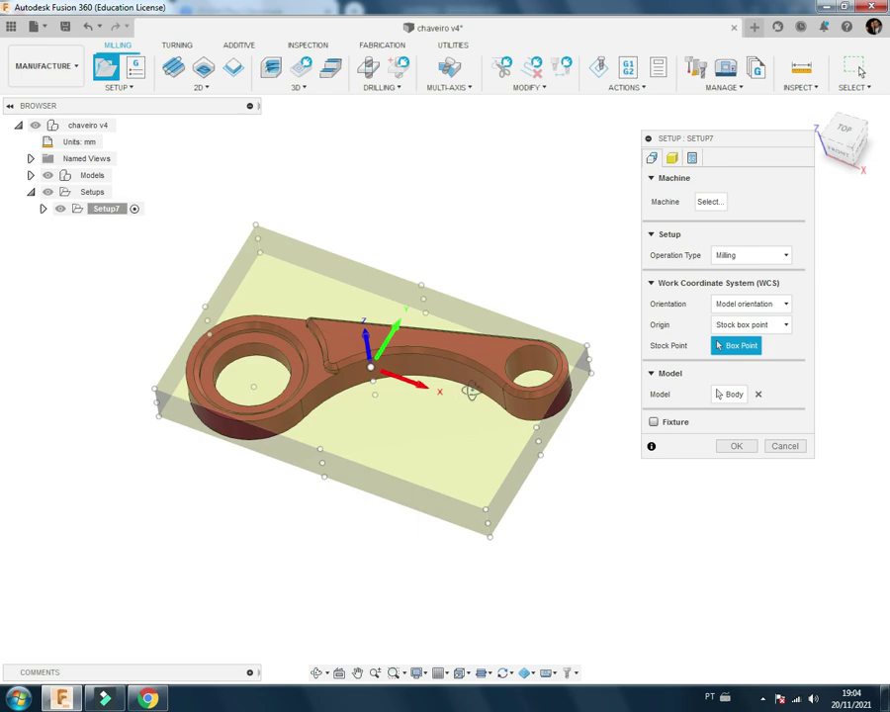
{"action": "middle_click_drag", "start_coordinate": [469, 389], "coordinate": [443, 412], "text": "shift"}
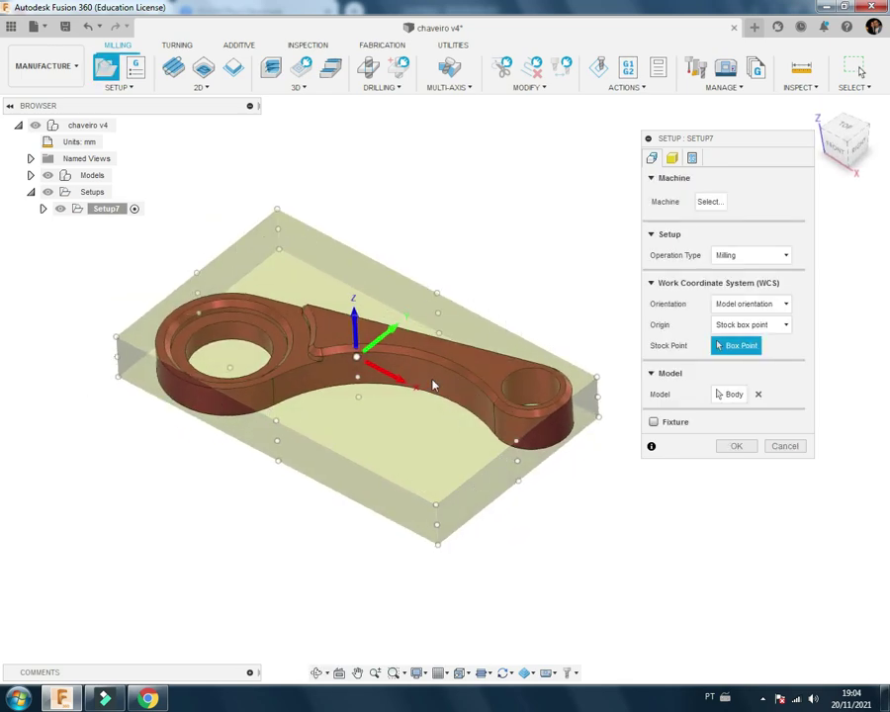
{"action": "mouse_move", "coordinate": [361, 460]}
{"action": "middle_mouse_down", "text": "shift"}
{"action": "mouse_move", "coordinate": [377, 426]}
{"action": "mouse_move", "coordinate": [401, 438]}
{"action": "middle_mouse_up", "text": "shift"}
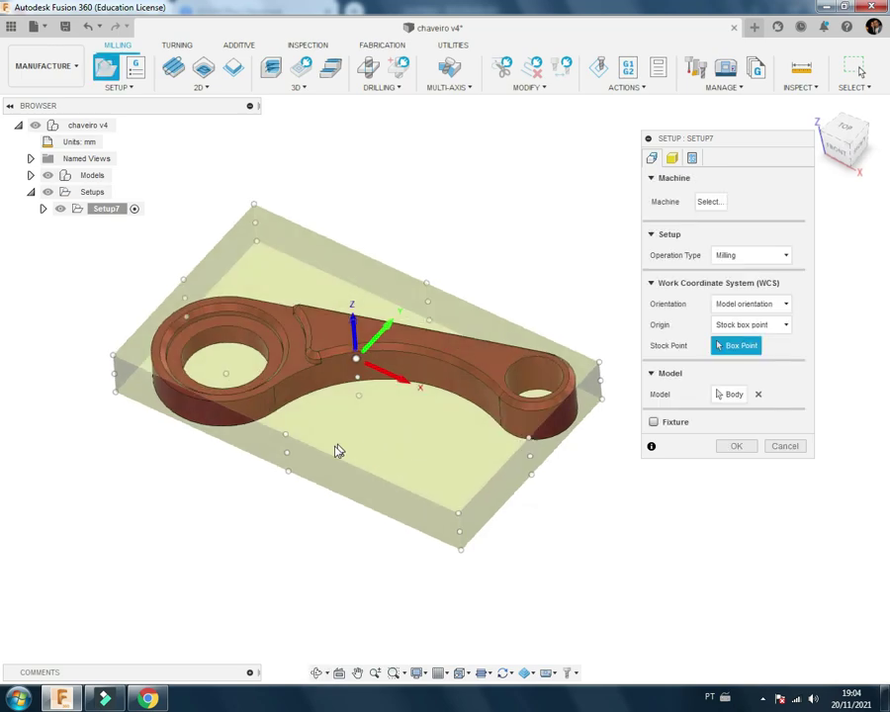
{"action": "mouse_move", "coordinate": [337, 446]}
{"action": "middle_mouse_down", "text": "shift"}
{"action": "mouse_move", "coordinate": [475, 419]}
{"action": "mouse_move", "coordinate": [425, 447]}
{"action": "middle_mouse_up", "text": "shift"}
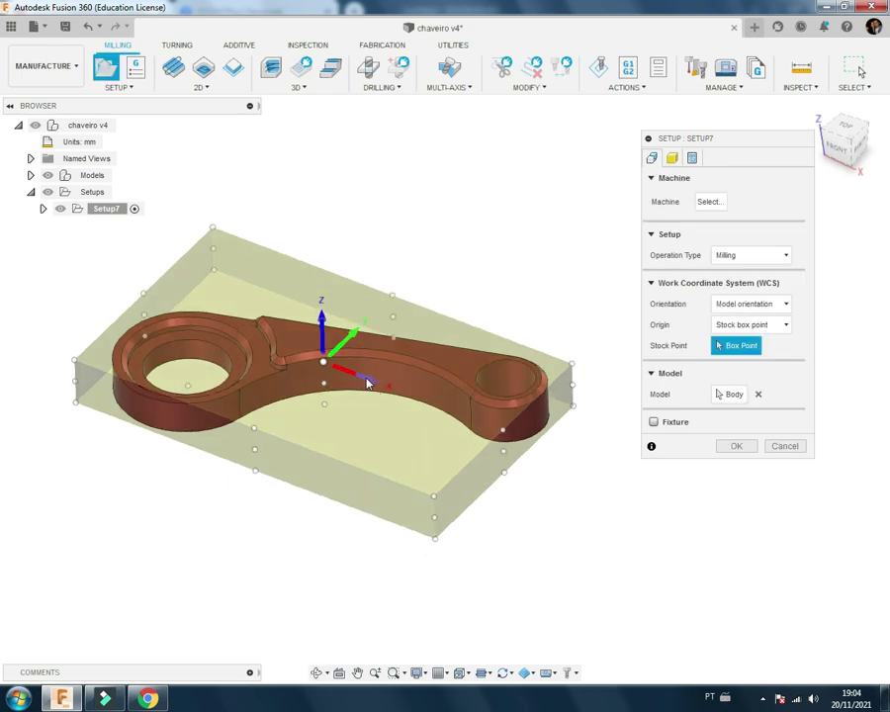
{"action": "mouse_move", "coordinate": [365, 383]}
{"action": "middle_mouse_down", "text": "shift"}
{"action": "mouse_move", "coordinate": [367, 422]}
{"action": "mouse_move", "coordinate": [382, 439]}
{"action": "middle_mouse_up", "text": "shift"}
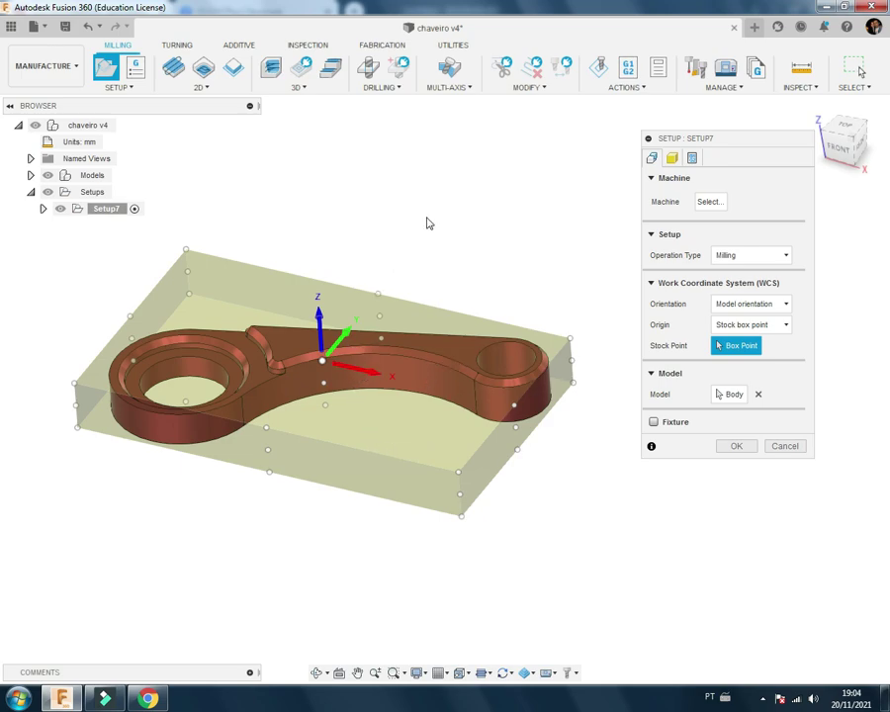
{"action": "middle_click_drag", "start_coordinate": [341, 395], "coordinate": [356, 410], "text": "shift"}
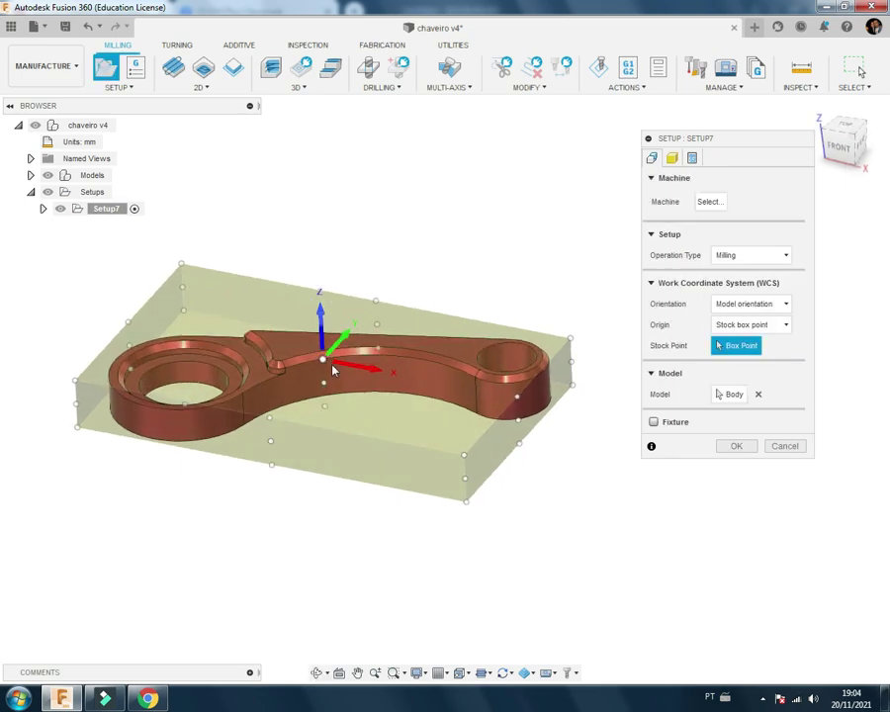
{"action": "left_click", "coordinate": [712, 201]}
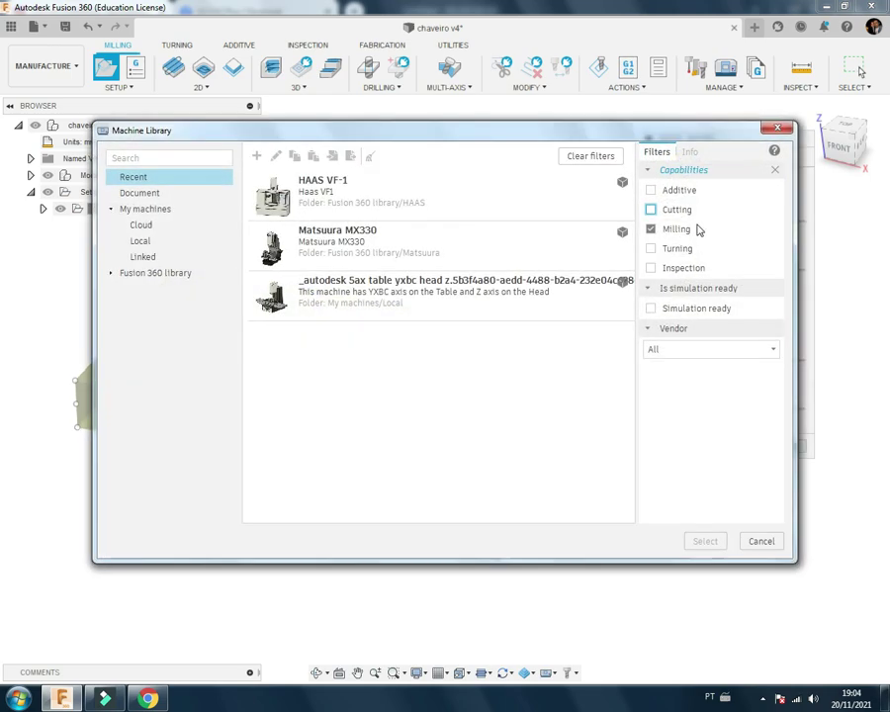
{"action": "left_click", "coordinate": [756, 537]}
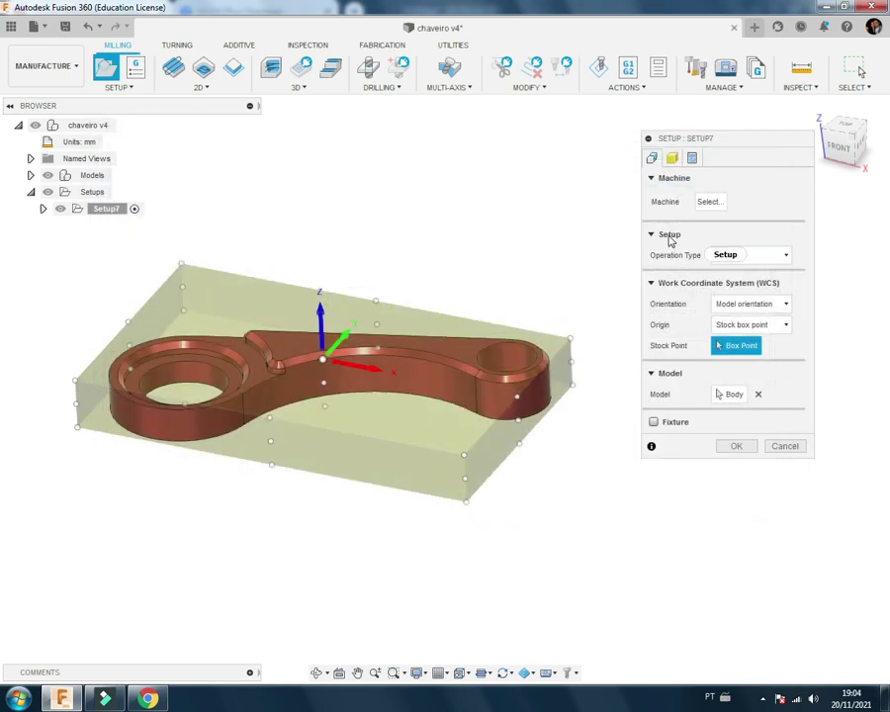
Step: Confirm Milling as Setup7's operation type and open the WCS Orientation choices
{"action": "left_click", "coordinate": [730, 255]}
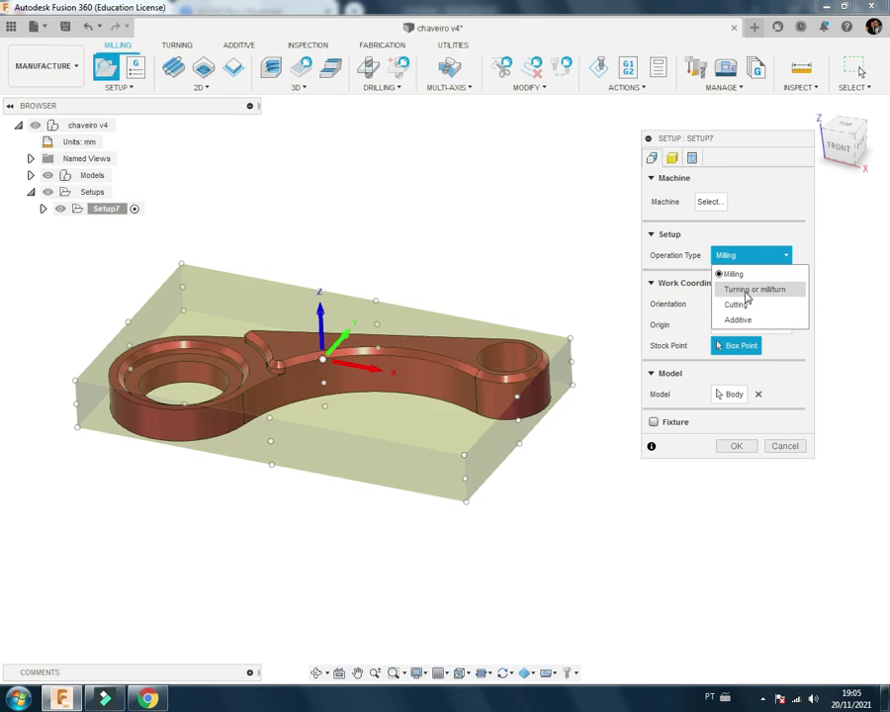
{"action": "left_click", "coordinate": [734, 275]}
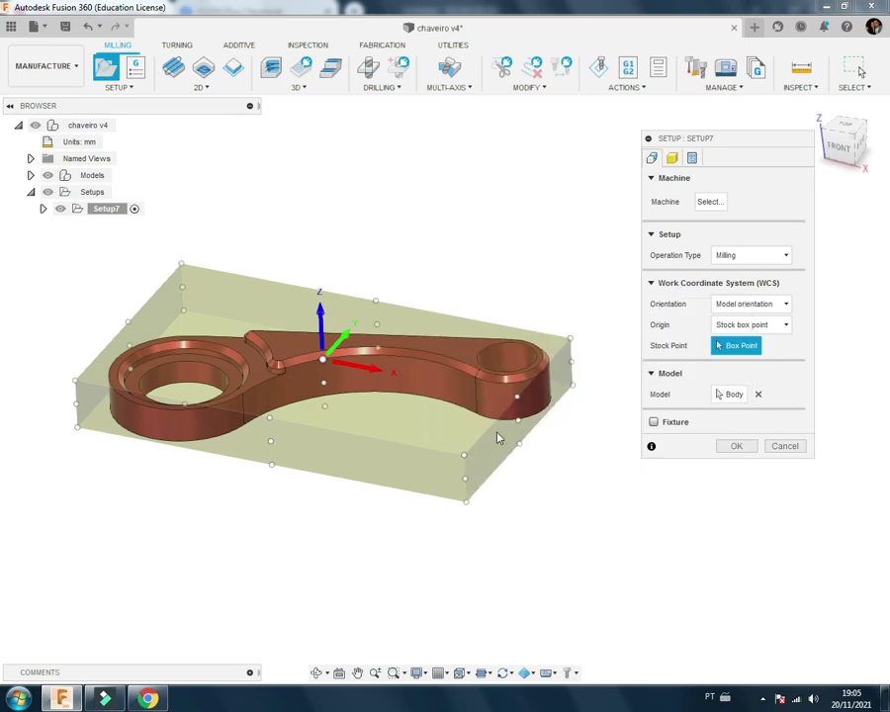
{"action": "middle_click_drag", "start_coordinate": [440, 445], "coordinate": [404, 479], "text": "shift"}
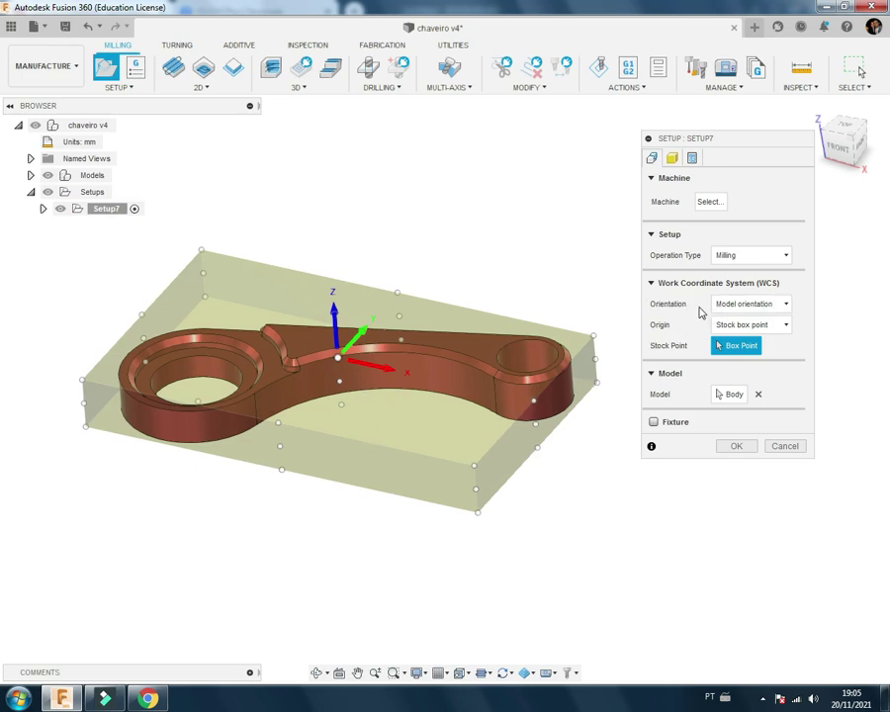
{"action": "left_click", "coordinate": [743, 305]}
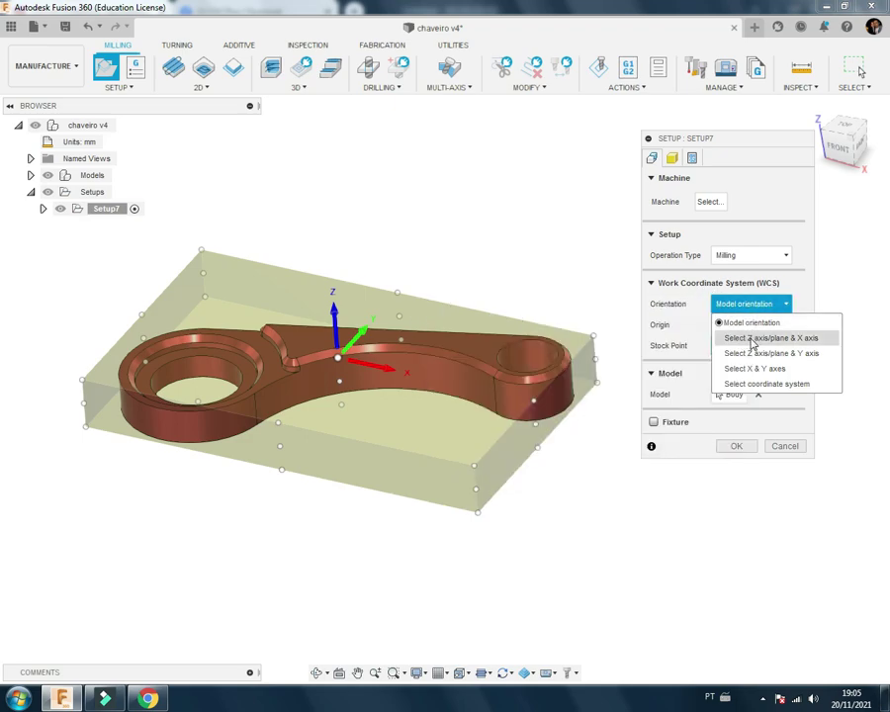
Step: Set the WCS orientation to 'Select Z axis/plane & X axis' and orbit to inspect the part
{"action": "left_click", "coordinate": [808, 339]}
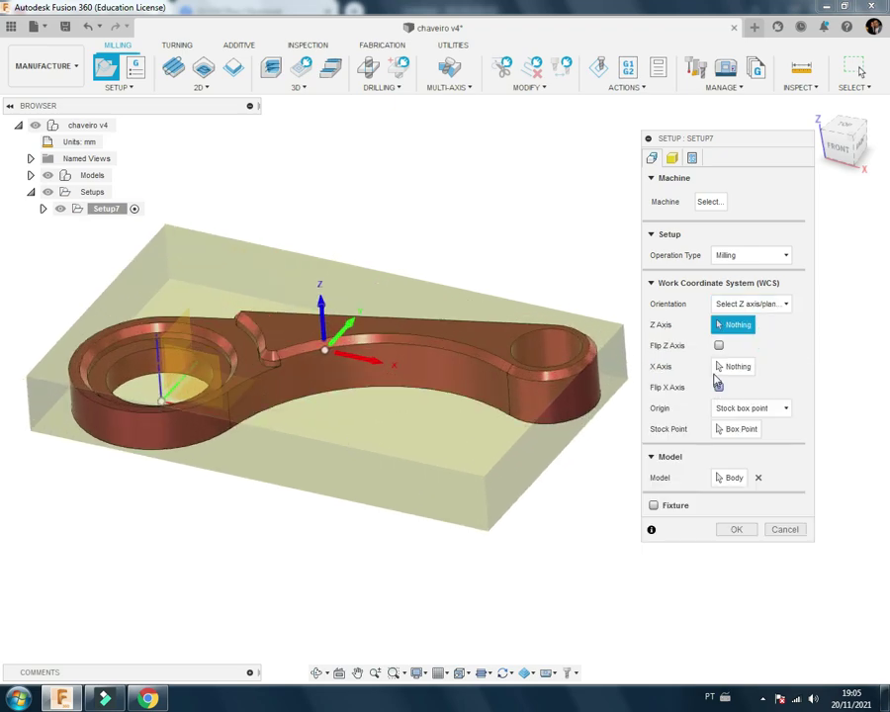
{"action": "middle_click_drag", "start_coordinate": [445, 378], "coordinate": [378, 390], "text": "shift"}
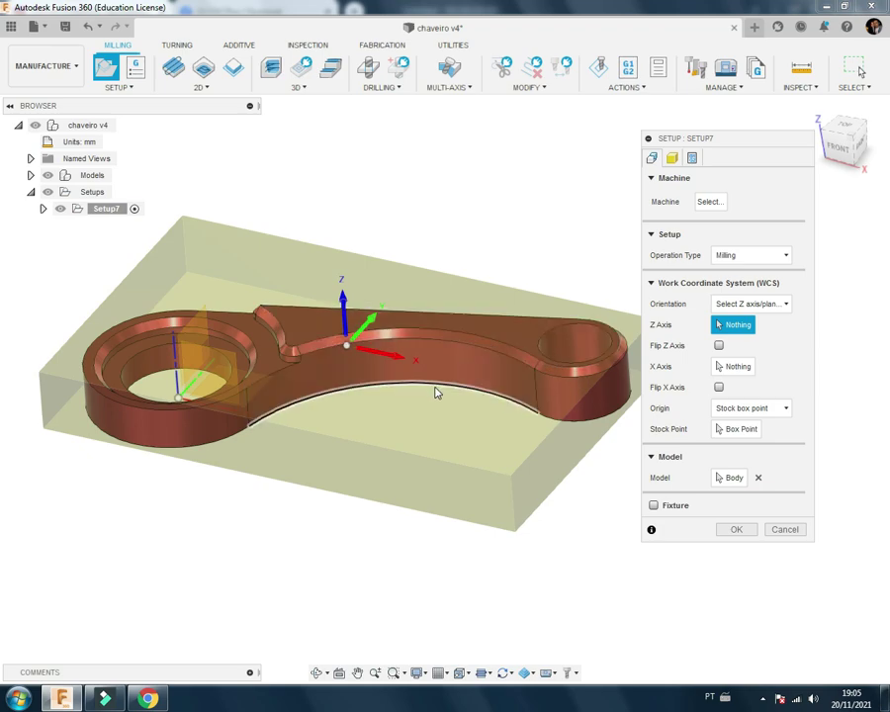
{"action": "mouse_move", "coordinate": [460, 401]}
{"action": "middle_mouse_down", "text": "shift"}
{"action": "mouse_move", "coordinate": [396, 396]}
{"action": "mouse_move", "coordinate": [391, 424]}
{"action": "middle_mouse_up", "text": "shift"}
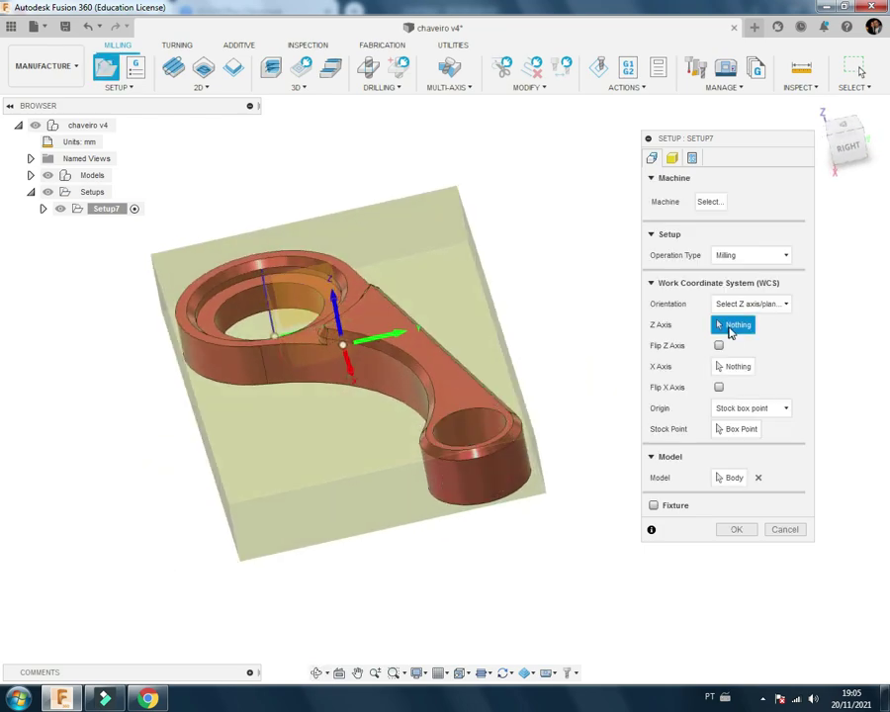
{"action": "mouse_move", "coordinate": [520, 449]}
{"action": "middle_mouse_down", "text": "shift"}
{"action": "mouse_move", "coordinate": [481, 435]}
{"action": "mouse_move", "coordinate": [451, 393]}
{"action": "middle_mouse_up", "text": "shift"}
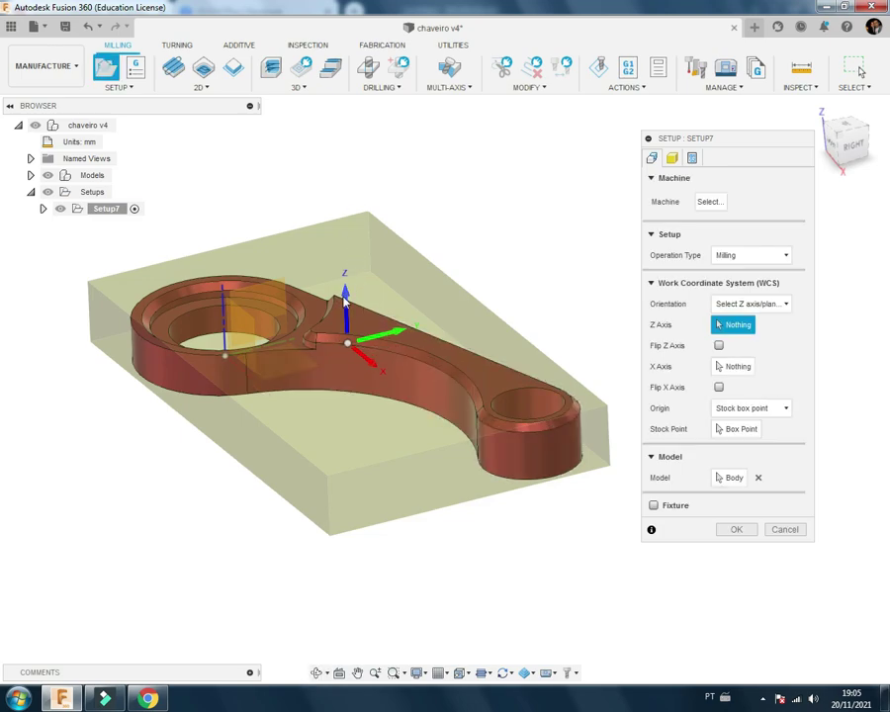
{"action": "mouse_move", "coordinate": [342, 286]}
{"action": "middle_mouse_down", "text": "shift"}
{"action": "mouse_move", "coordinate": [401, 380]}
{"action": "mouse_move", "coordinate": [345, 389]}
{"action": "mouse_move", "coordinate": [361, 396]}
{"action": "middle_mouse_up", "text": "shift"}
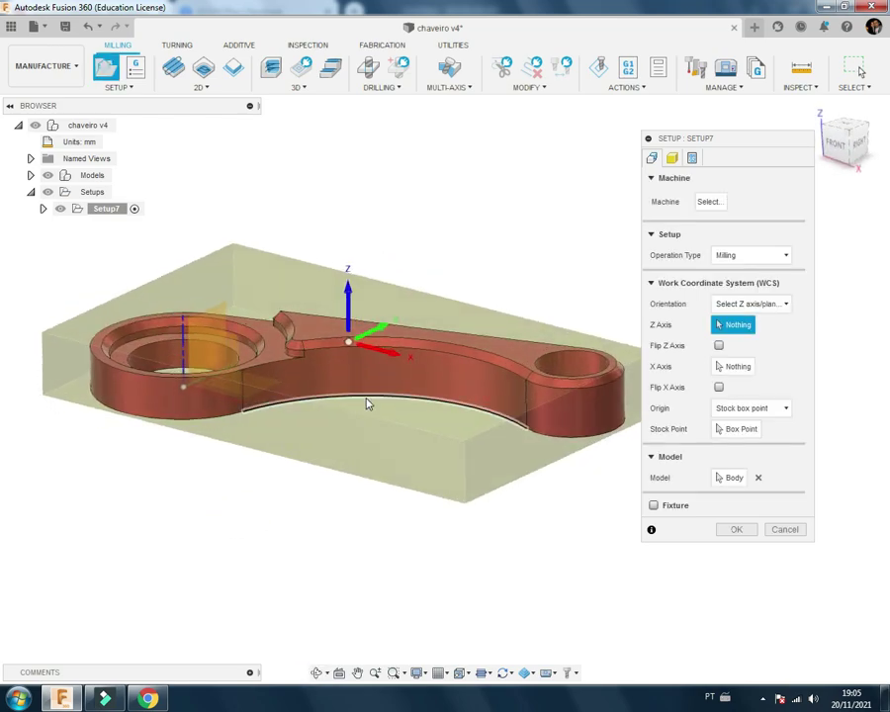
{"action": "middle_click_drag", "start_coordinate": [369, 405], "coordinate": [296, 419], "text": "shift"}
Step: Pick a part face as the X axis reference, then clear it again
{"action": "left_click", "coordinate": [733, 367]}
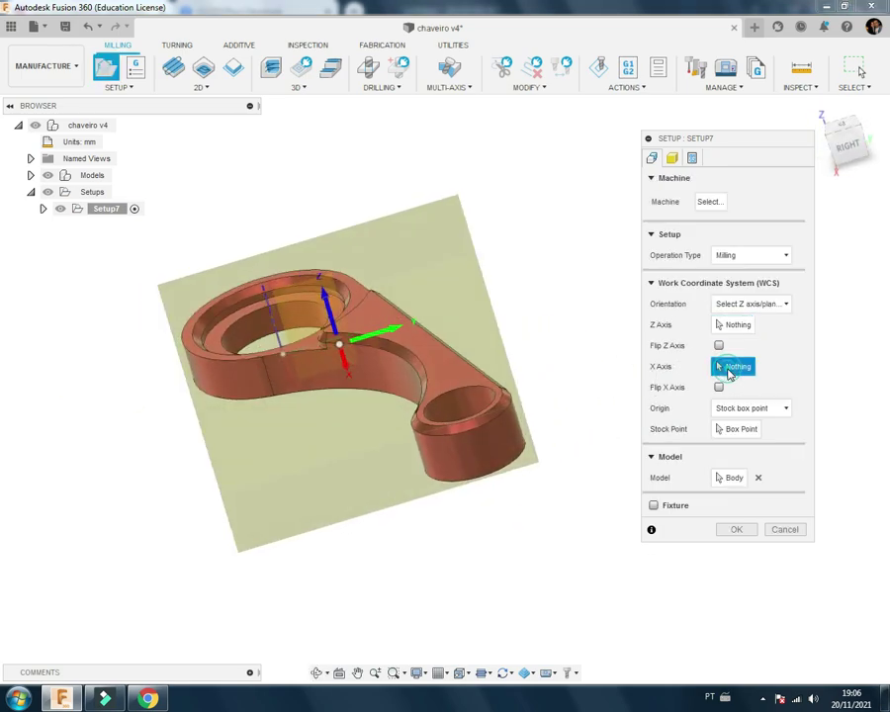
{"action": "mouse_move", "coordinate": [506, 427]}
{"action": "middle_mouse_down", "text": "shift"}
{"action": "mouse_move", "coordinate": [447, 402]}
{"action": "mouse_move", "coordinate": [455, 421]}
{"action": "middle_mouse_up", "text": "shift"}
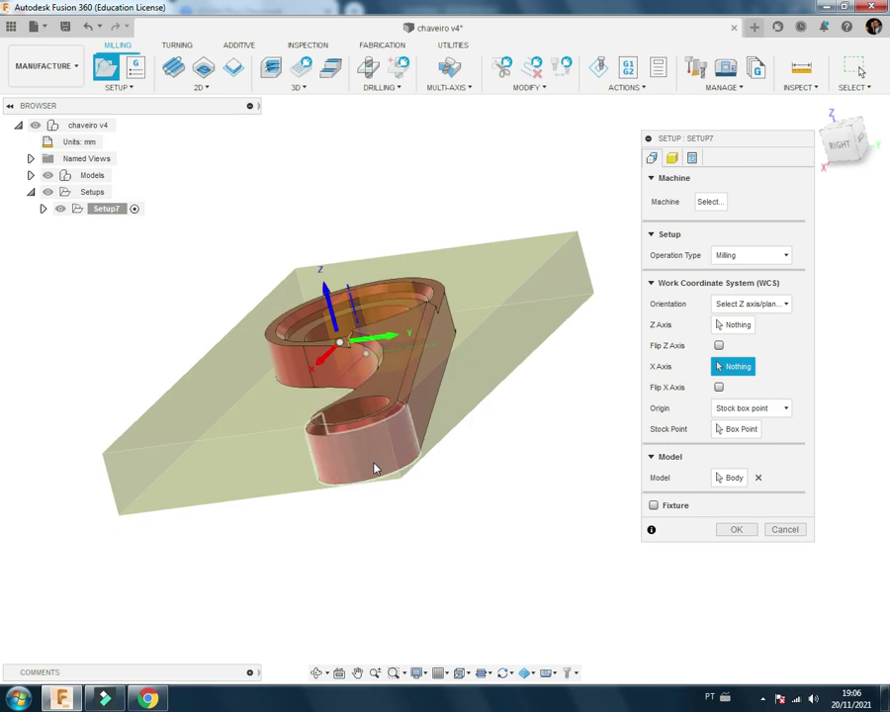
{"action": "left_click", "coordinate": [438, 336]}
{"action": "mouse_move", "coordinate": [436, 348]}
{"action": "middle_mouse_down", "text": "shift"}
{"action": "mouse_move", "coordinate": [438, 481]}
{"action": "mouse_move", "coordinate": [371, 360]}
{"action": "middle_mouse_up", "text": "shift"}
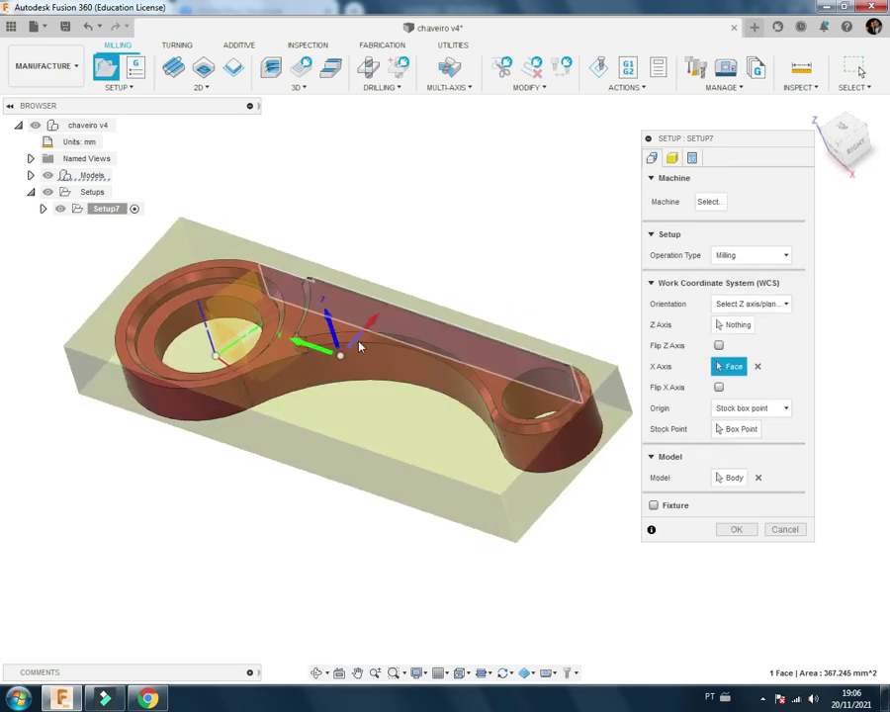
{"action": "mouse_move", "coordinate": [394, 396]}
{"action": "middle_mouse_down", "text": "shift"}
{"action": "mouse_move", "coordinate": [318, 420]}
{"action": "mouse_move", "coordinate": [421, 403]}
{"action": "middle_mouse_up", "text": "shift"}
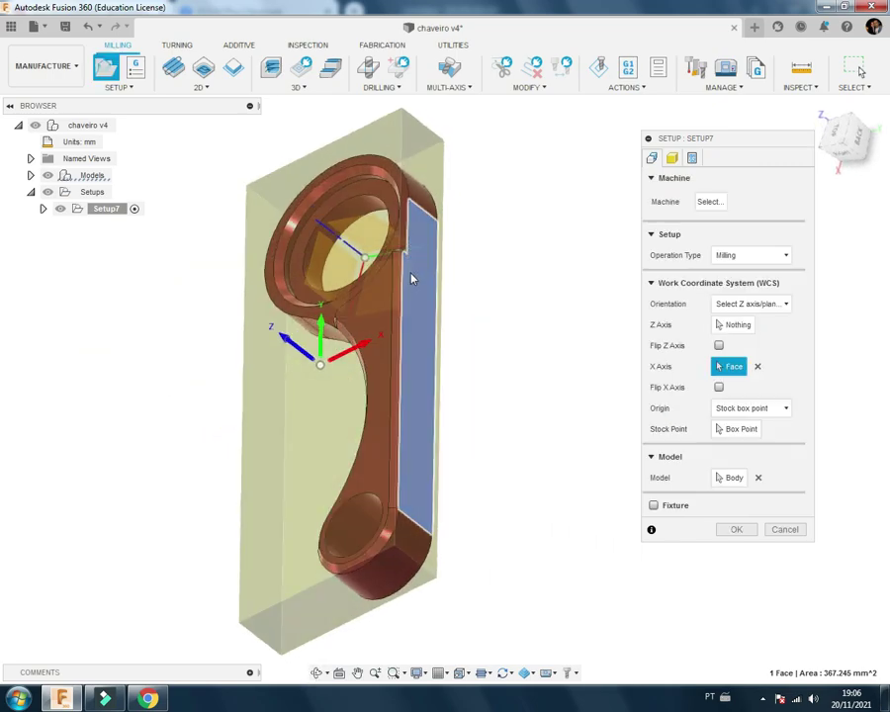
{"action": "middle_click_drag", "start_coordinate": [412, 275], "coordinate": [429, 404], "text": "shift"}
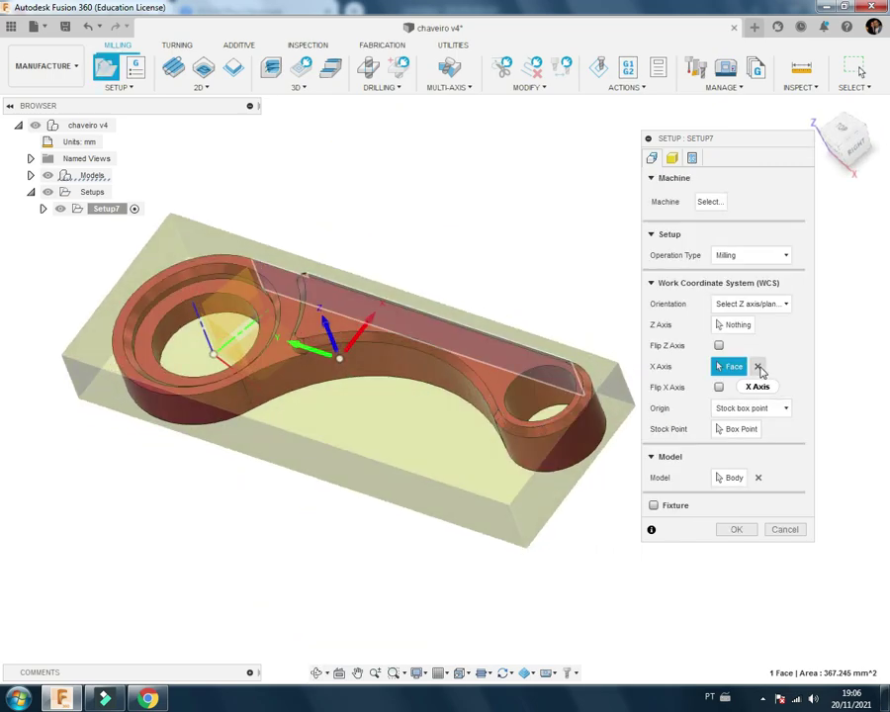
{"action": "left_click", "coordinate": [758, 367]}
Step: Toggle Flip Z Axis repeatedly to compare, leaving it unchecked
{"action": "mouse_move", "coordinate": [594, 416]}
{"action": "middle_mouse_down", "text": "shift"}
{"action": "mouse_move", "coordinate": [511, 425]}
{"action": "mouse_move", "coordinate": [490, 439]}
{"action": "mouse_move", "coordinate": [584, 463]}
{"action": "middle_mouse_up", "text": "shift"}
{"action": "scroll", "coordinate": [473, 423], "scroll_direction": "down", "scroll_amount": 3}
{"action": "left_click", "coordinate": [718, 344]}
{"action": "left_click", "coordinate": [719, 344]}
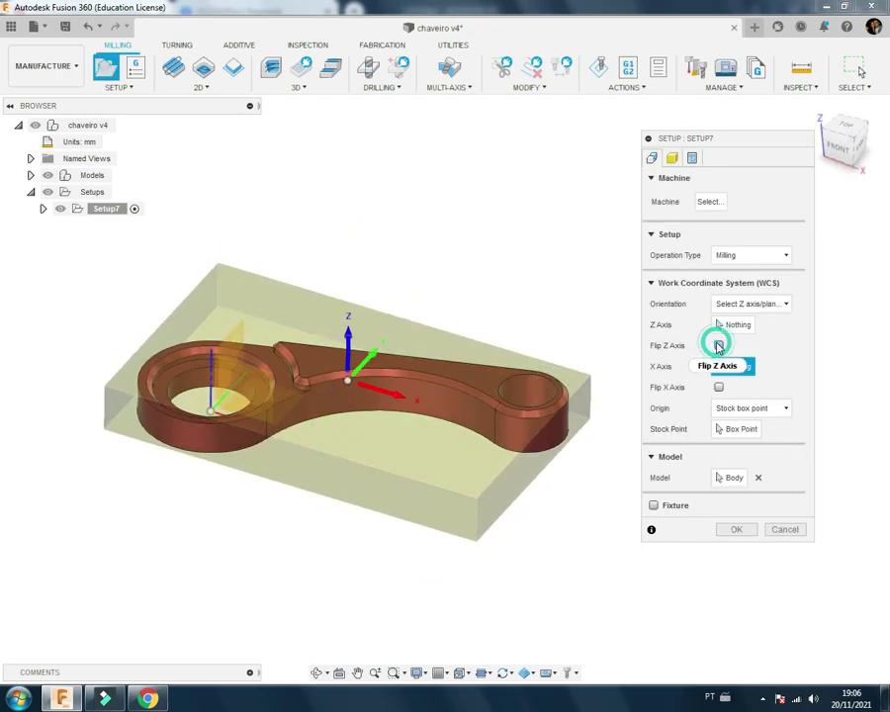
{"action": "left_click", "coordinate": [719, 344]}
{"action": "left_click", "coordinate": [719, 344]}
{"action": "left_click", "coordinate": [718, 344]}
{"action": "left_click", "coordinate": [719, 344]}
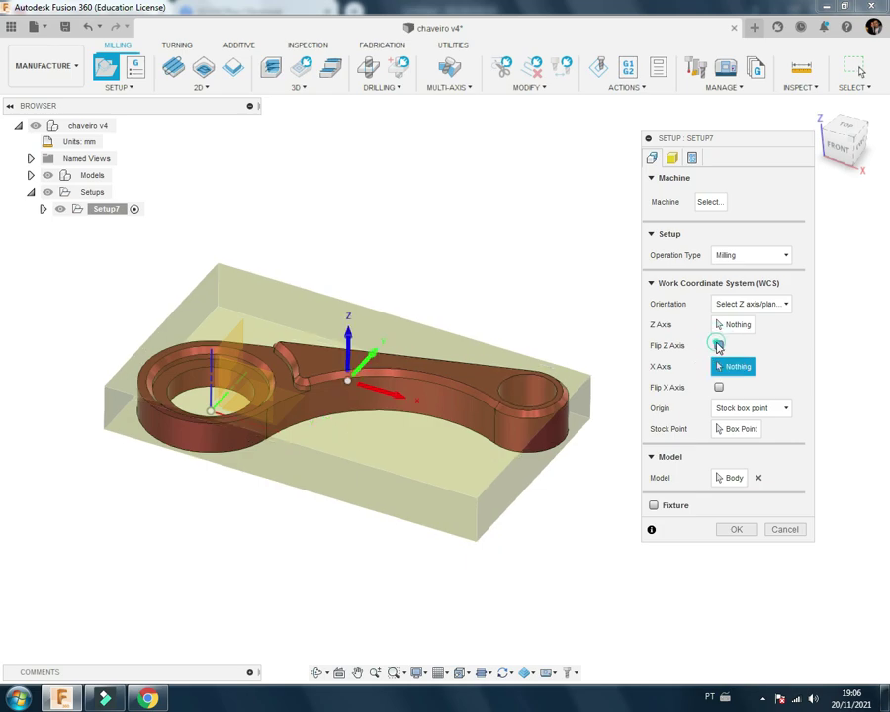
{"action": "left_click", "coordinate": [718, 344]}
{"action": "left_click", "coordinate": [719, 344]}
Step: Toggle Flip X Axis to compare, leave it unchecked, and orbit to check the axes
{"action": "left_click", "coordinate": [719, 387]}
{"action": "left_click", "coordinate": [719, 387]}
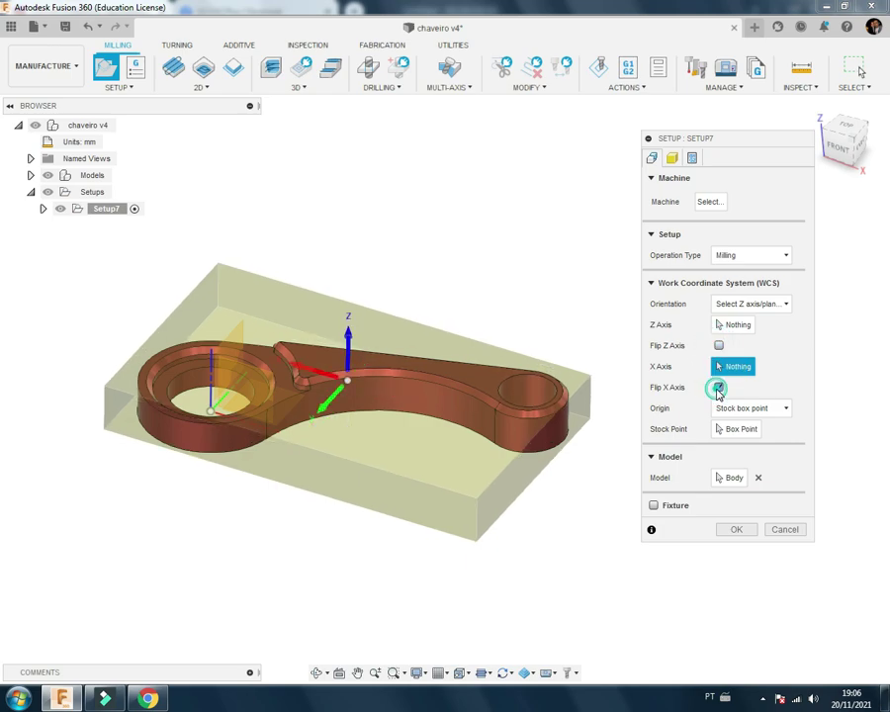
{"action": "left_click", "coordinate": [719, 388]}
{"action": "left_click", "coordinate": [718, 388]}
{"action": "mouse_move", "coordinate": [436, 456]}
{"action": "middle_mouse_down", "text": "shift"}
{"action": "mouse_move", "coordinate": [435, 431]}
{"action": "mouse_move", "coordinate": [447, 451]}
{"action": "middle_mouse_up", "text": "shift"}
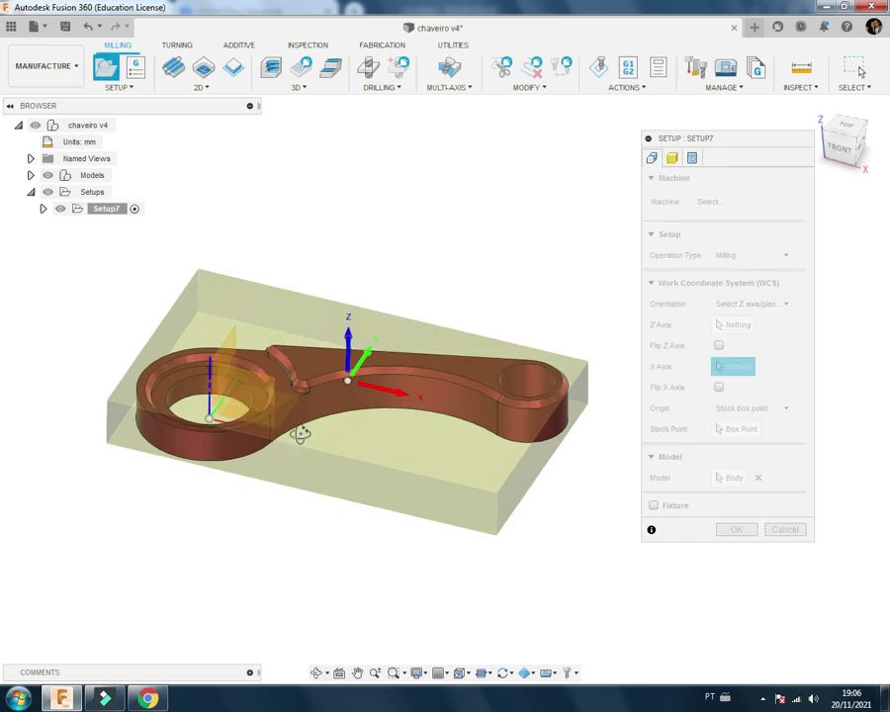
{"action": "mouse_move", "coordinate": [298, 431]}
{"action": "middle_mouse_down", "text": "shift"}
{"action": "mouse_move", "coordinate": [274, 441]}
{"action": "mouse_move", "coordinate": [290, 435]}
{"action": "mouse_move", "coordinate": [349, 469]}
{"action": "middle_mouse_up", "text": "shift"}
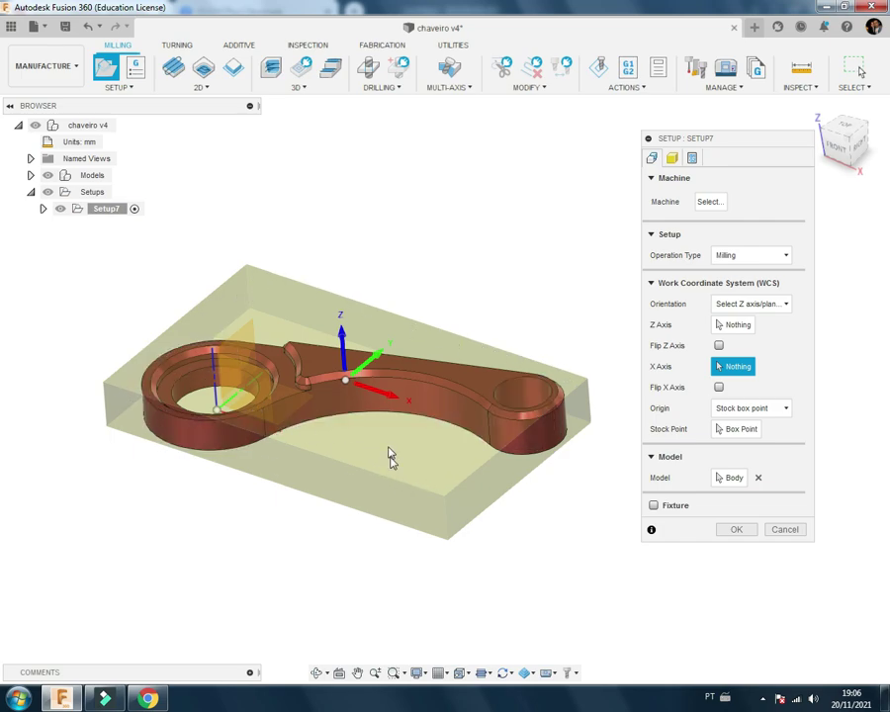
Step: Place Setup7's origin at the keychain's top-centre model box point and check the model body
{"action": "left_click", "coordinate": [732, 411]}
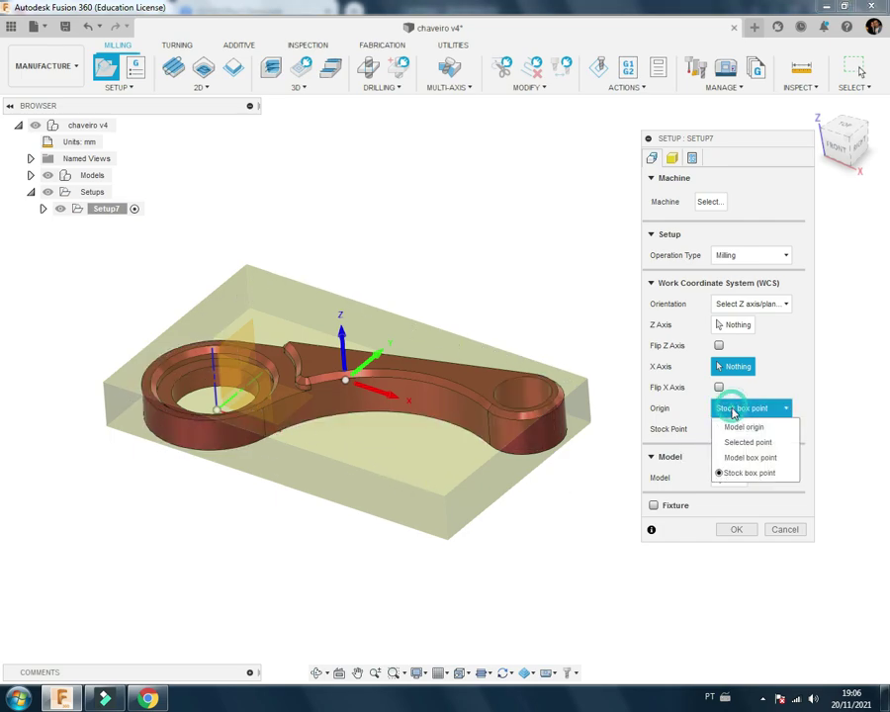
{"action": "left_click", "coordinate": [736, 461]}
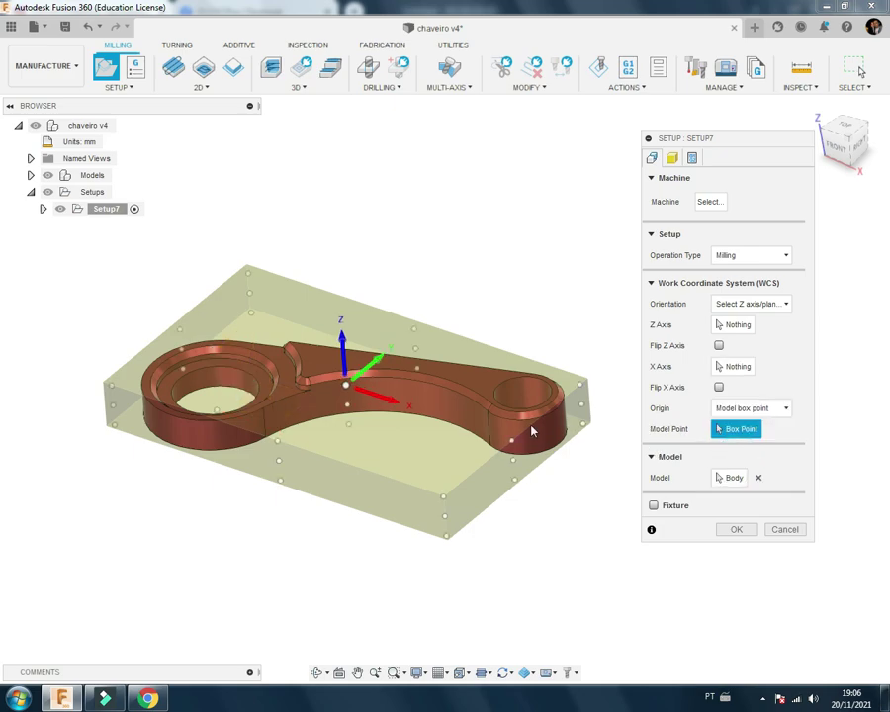
{"action": "mouse_move", "coordinate": [530, 426]}
{"action": "middle_mouse_down", "text": "shift"}
{"action": "mouse_move", "coordinate": [446, 431]}
{"action": "mouse_move", "coordinate": [451, 415]}
{"action": "middle_mouse_up", "text": "shift"}
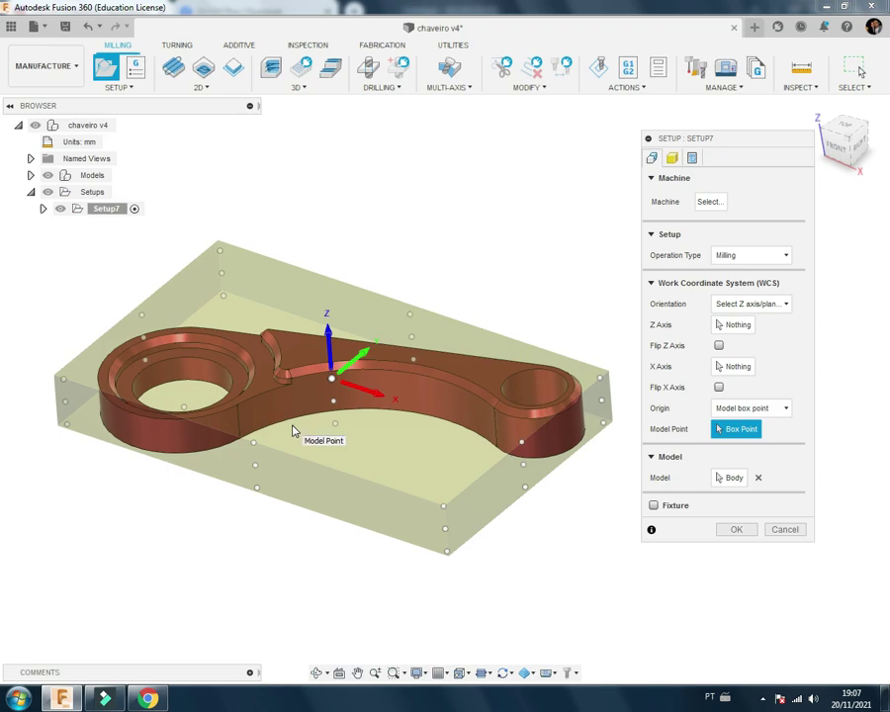
{"action": "left_click", "coordinate": [220, 248]}
{"action": "left_click", "coordinate": [142, 314]}
{"action": "left_click", "coordinate": [64, 379]}
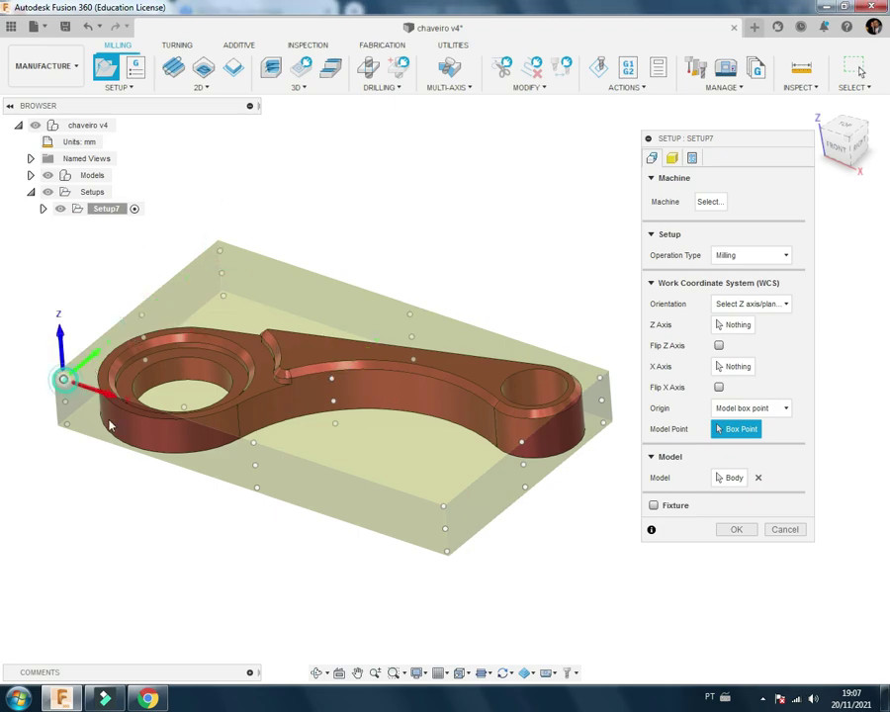
{"action": "left_click", "coordinate": [254, 442]}
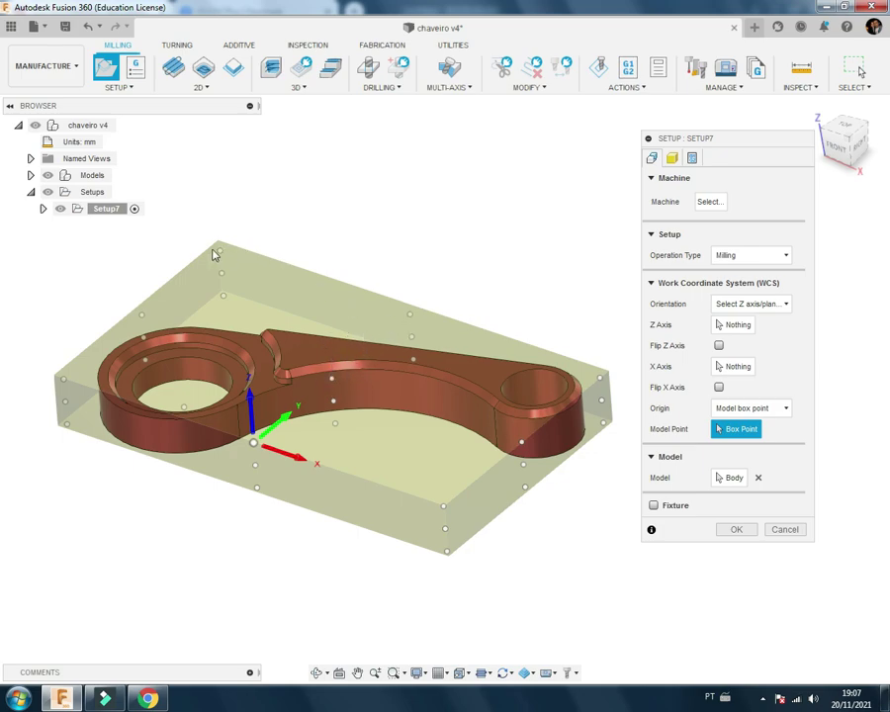
{"action": "left_click", "coordinate": [332, 378]}
{"action": "middle_click_drag", "start_coordinate": [332, 381], "coordinate": [395, 425], "text": "shift"}
{"action": "left_click", "coordinate": [729, 477]}
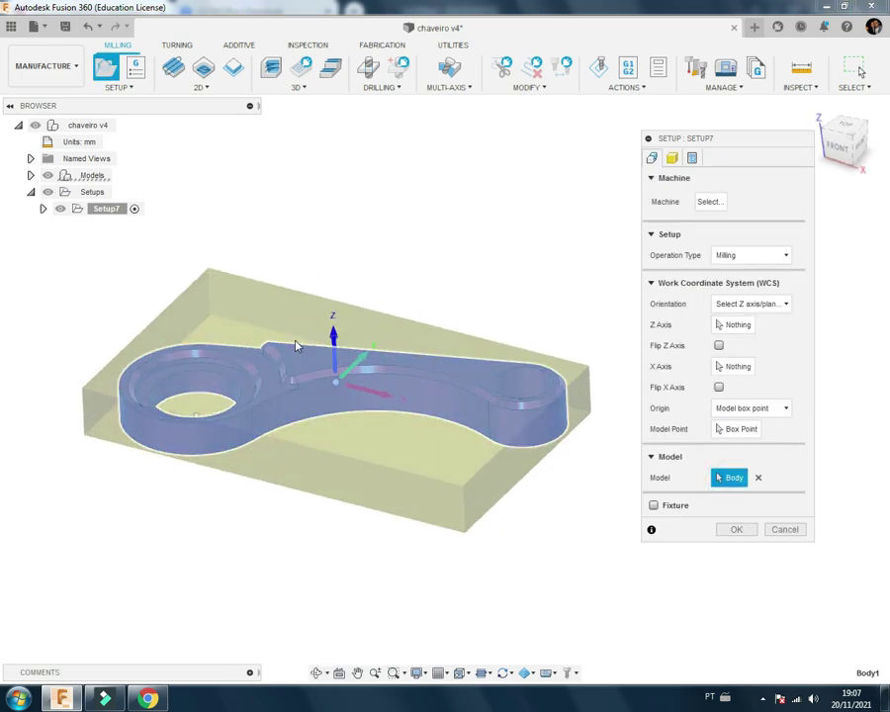
{"action": "mouse_move", "coordinate": [183, 373]}
{"action": "middle_mouse_down", "text": "shift"}
{"action": "mouse_move", "coordinate": [243, 423]}
{"action": "mouse_move", "coordinate": [470, 469]}
{"action": "middle_mouse_up", "text": "shift"}
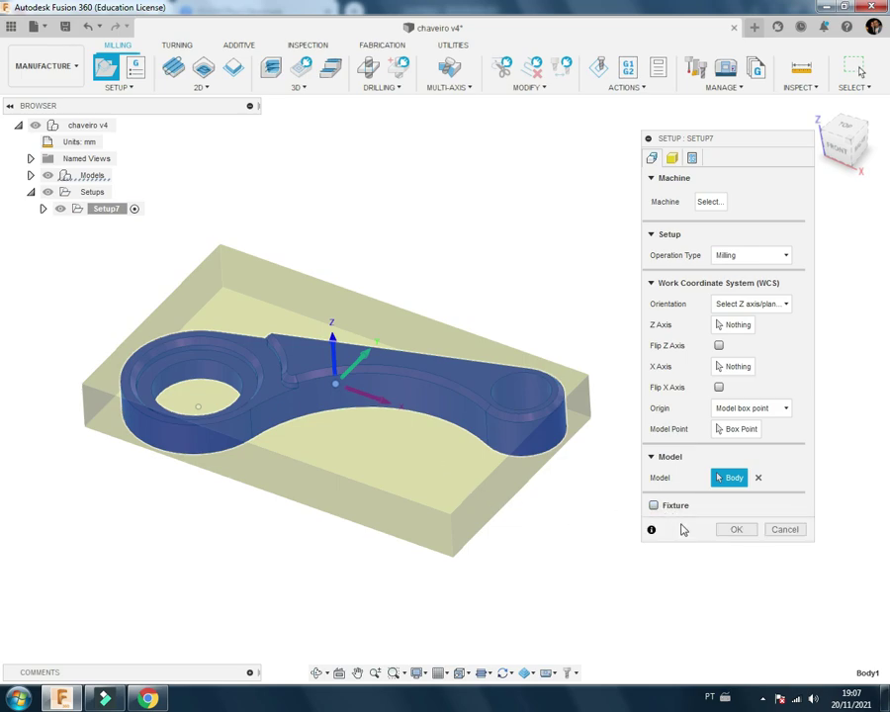
Step: Keep the Relative size box stock mode and switch Stock Offset Mode to Add stock to all sides
{"action": "left_click", "coordinate": [671, 158]}
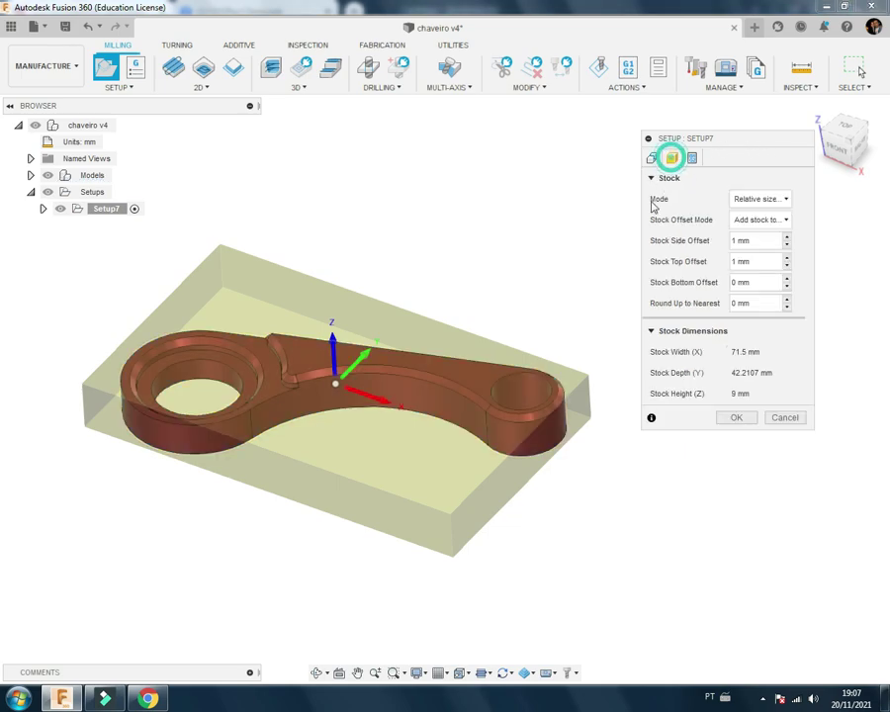
{"action": "middle_click_drag", "start_coordinate": [652, 205], "coordinate": [584, 350], "text": "shift"}
{"action": "mouse_move", "coordinate": [539, 287]}
{"action": "middle_mouse_down", "text": "shift"}
{"action": "mouse_move", "coordinate": [490, 360]}
{"action": "mouse_move", "coordinate": [403, 374]}
{"action": "mouse_move", "coordinate": [435, 370]}
{"action": "middle_mouse_up", "text": "shift"}
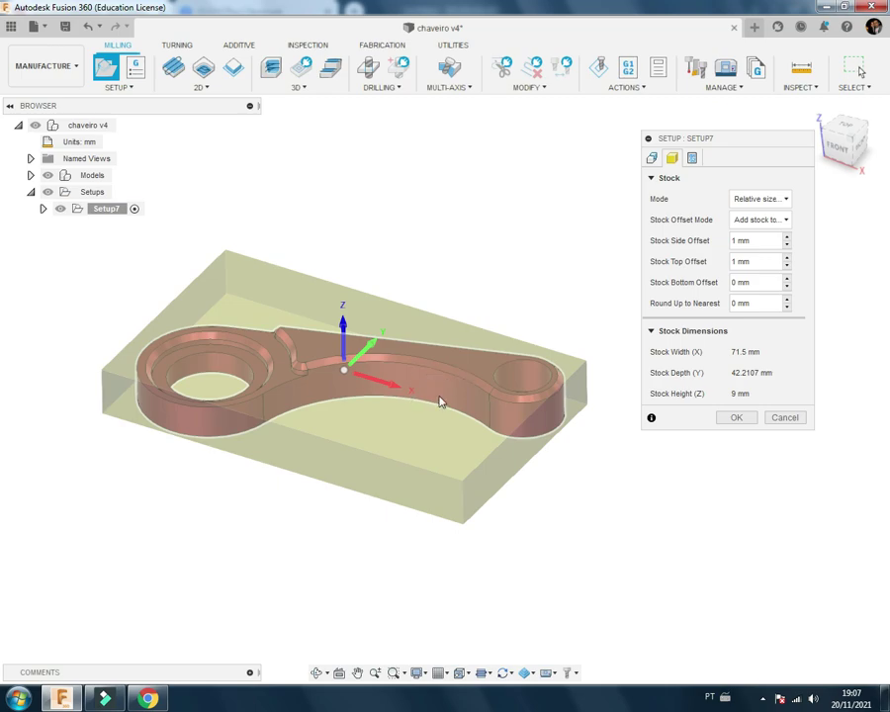
{"action": "middle_click_drag", "start_coordinate": [368, 413], "coordinate": [384, 409], "text": "shift"}
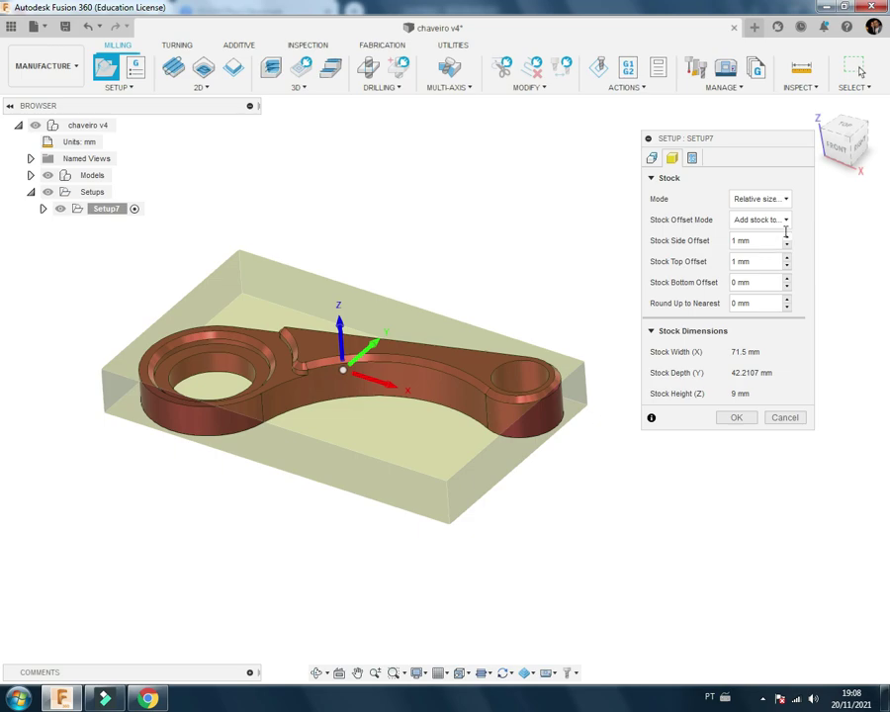
{"action": "left_click", "coordinate": [741, 199]}
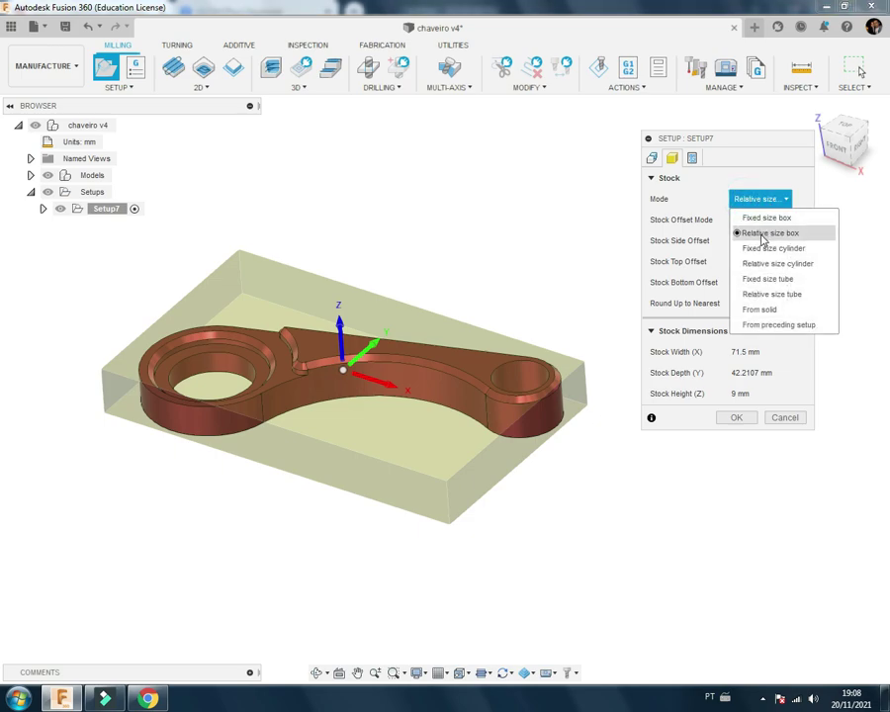
{"action": "left_click", "coordinate": [758, 233]}
{"action": "left_click", "coordinate": [757, 220]}
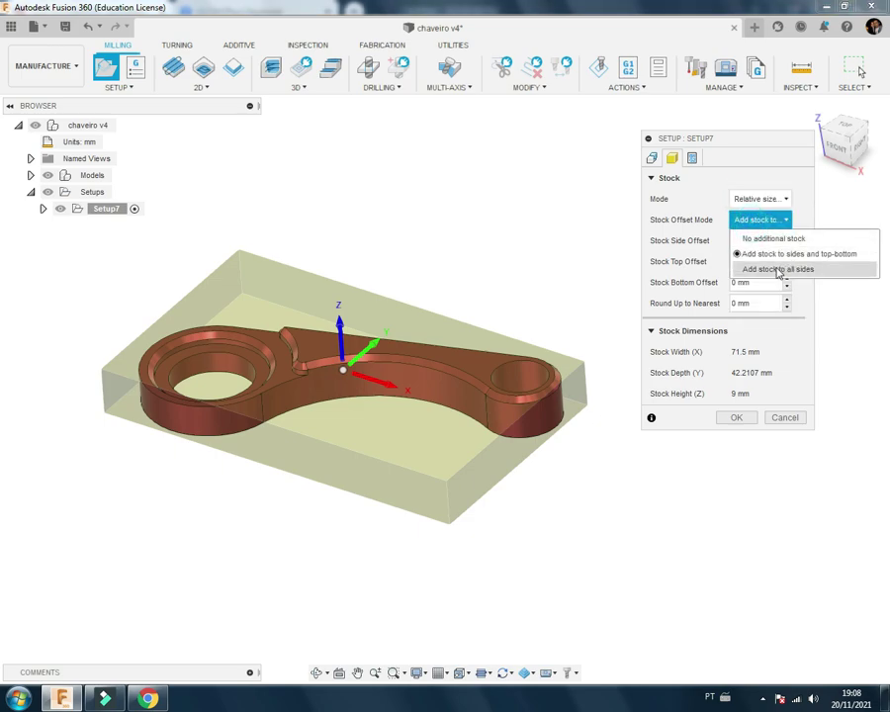
{"action": "left_click", "coordinate": [759, 267]}
{"action": "scroll", "coordinate": [469, 431], "scroll_direction": "down", "scroll_amount": 3}
{"action": "scroll", "coordinate": [470, 431], "scroll_direction": "up", "scroll_amount": 2}
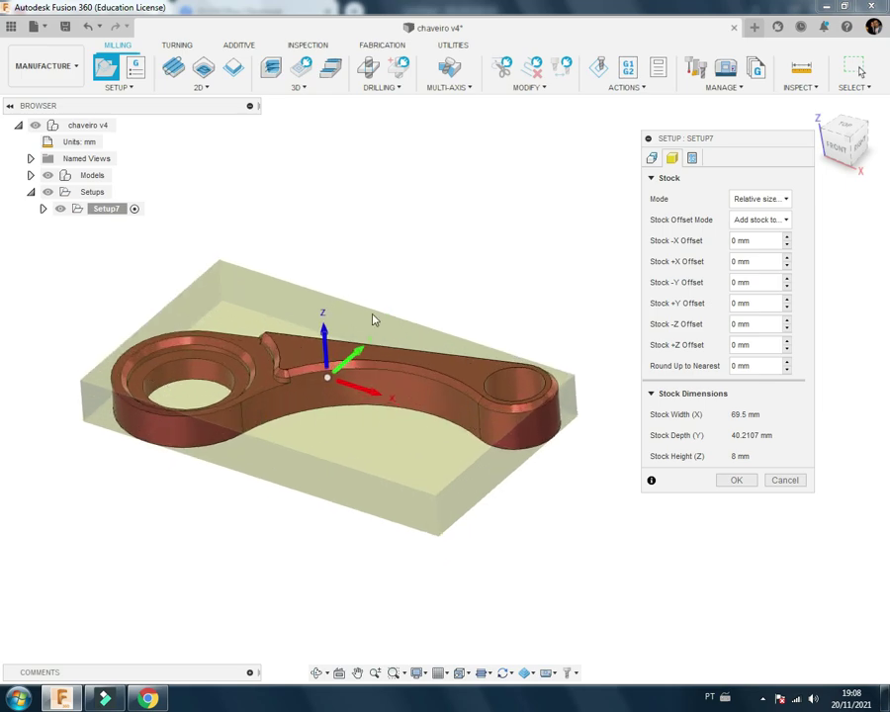
Step: Set the -X, +X, -Y and +Y stock offsets to 5 mm each
{"action": "left_click", "coordinate": [760, 240]}
{"action": "type", "text": "5"}
{"action": "left_click", "coordinate": [759, 260]}
{"action": "type", "text": "5"}
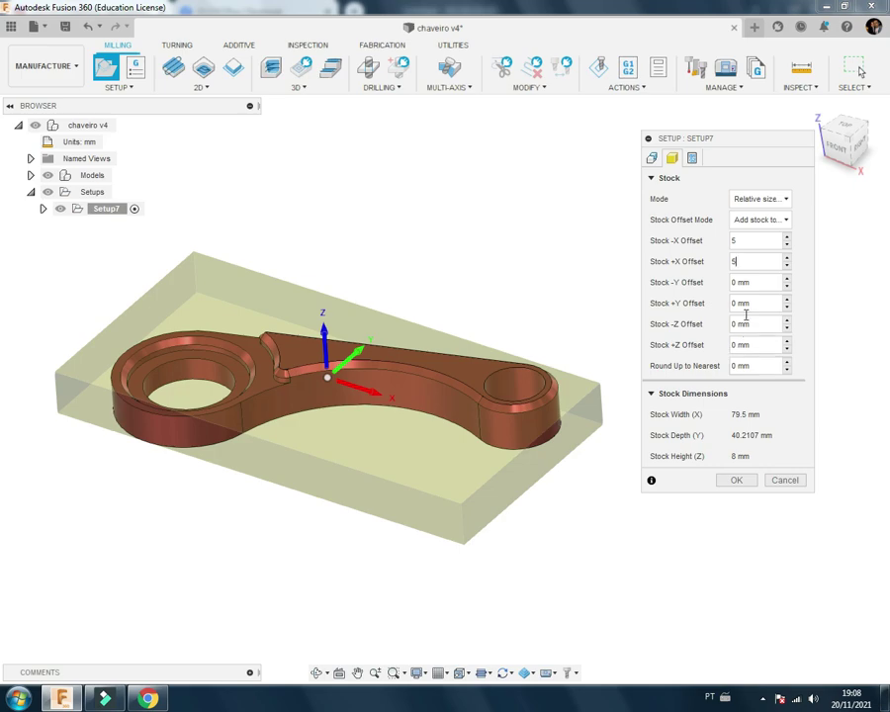
{"action": "left_click", "coordinate": [752, 281]}
{"action": "type", "text": "5"}
{"action": "left_click", "coordinate": [752, 303]}
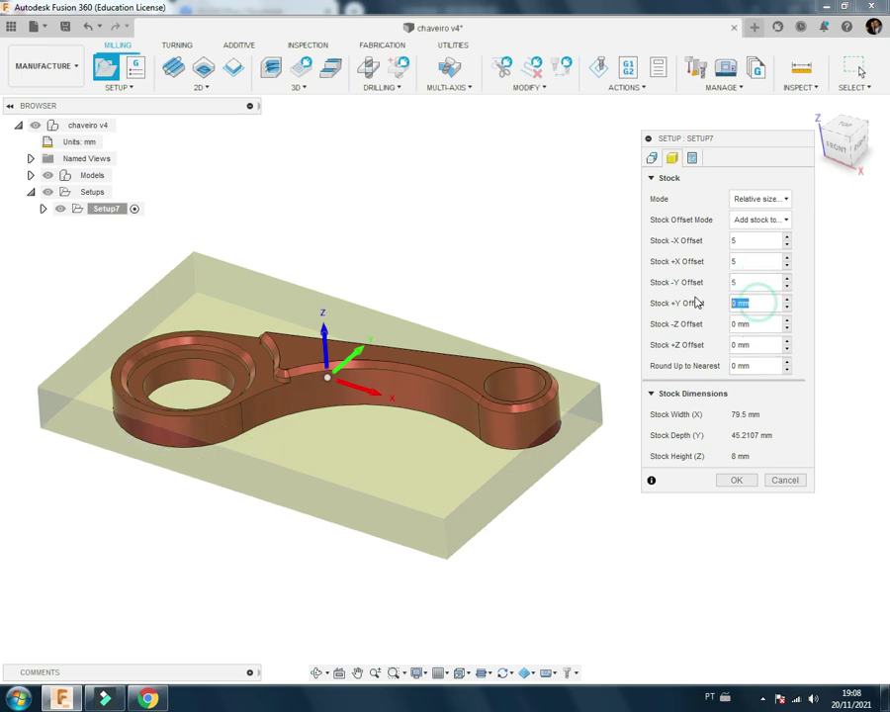
{"action": "type", "text": "5"}
{"action": "scroll", "coordinate": [464, 389], "scroll_direction": "down", "scroll_amount": 2}
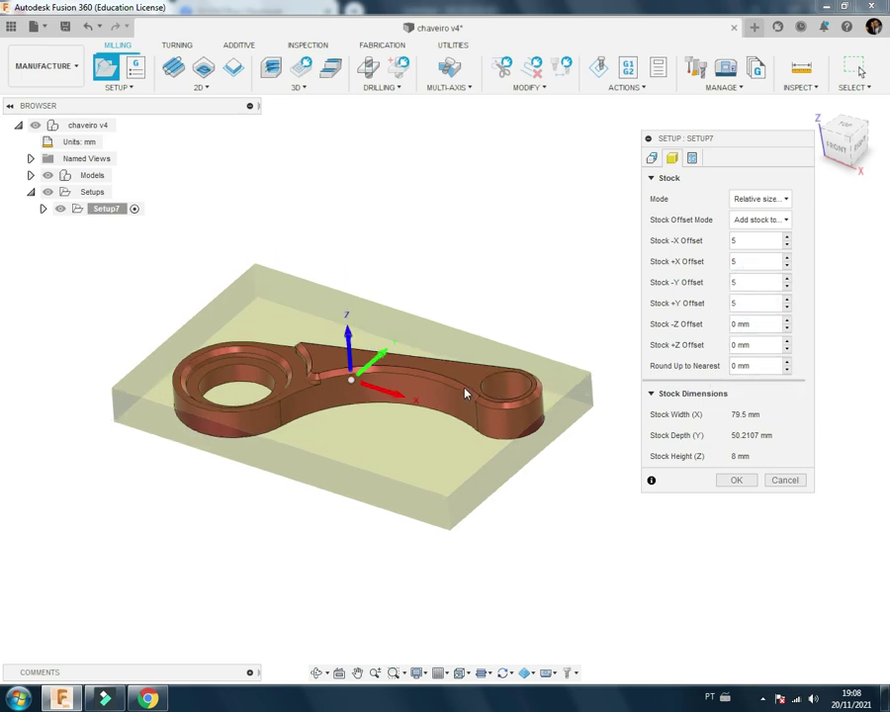
Step: Check the stock from the front, trying a 1 mm +Z offset and 1 mm rounding, then resetting both to 0
{"action": "left_click", "coordinate": [838, 150]}
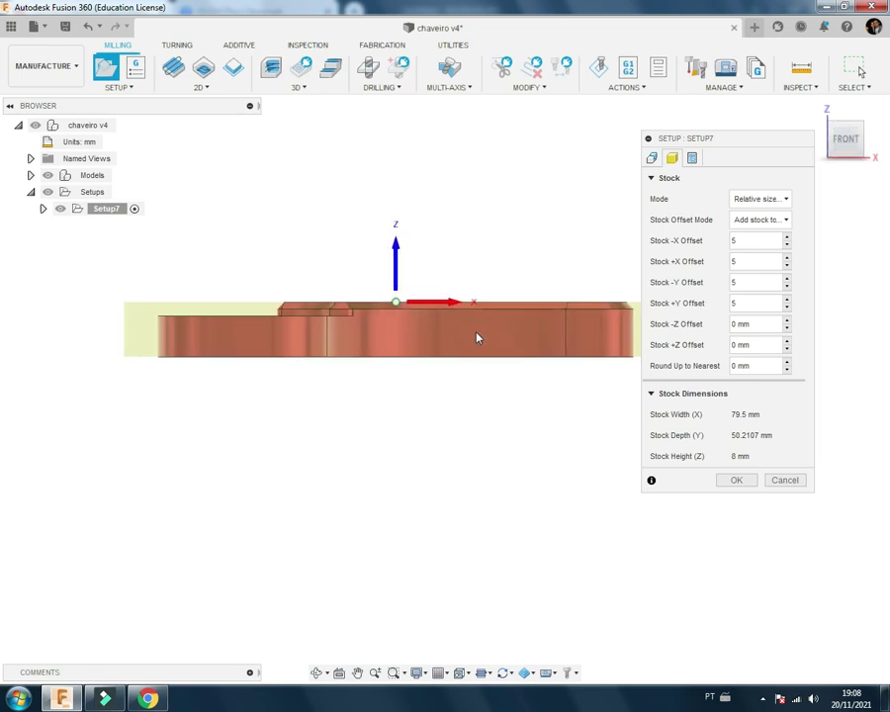
{"action": "middle_click_drag", "start_coordinate": [475, 338], "coordinate": [606, 274], "text": "shift"}
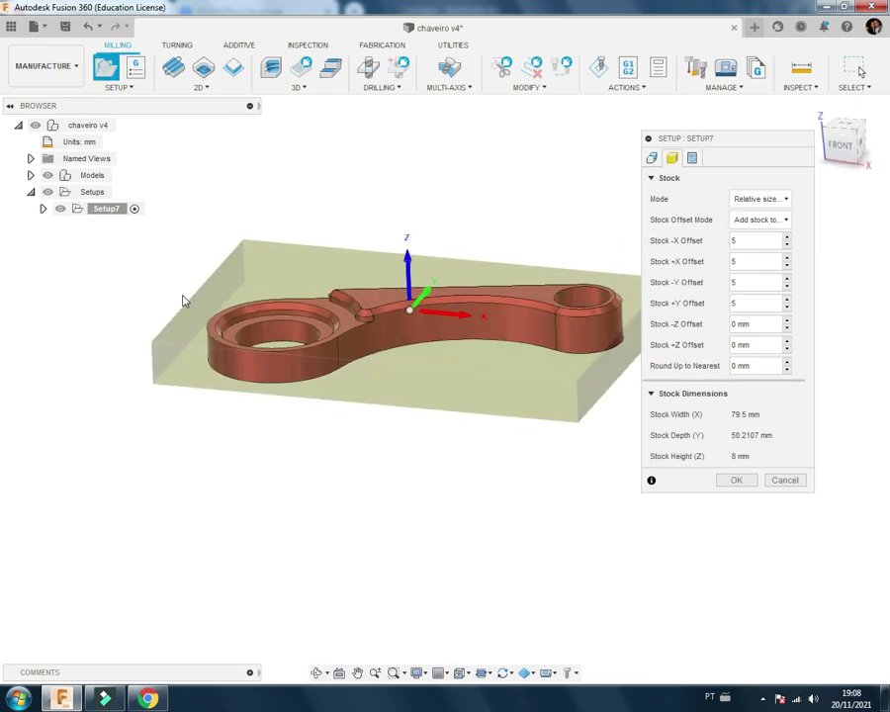
{"action": "left_click", "coordinate": [787, 341]}
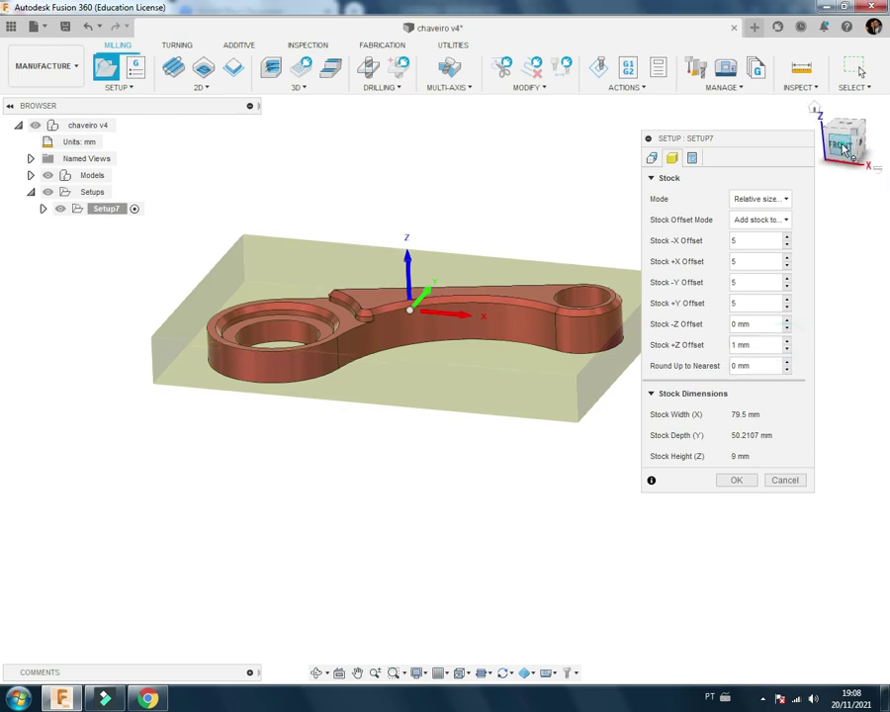
{"action": "left_click", "coordinate": [842, 146]}
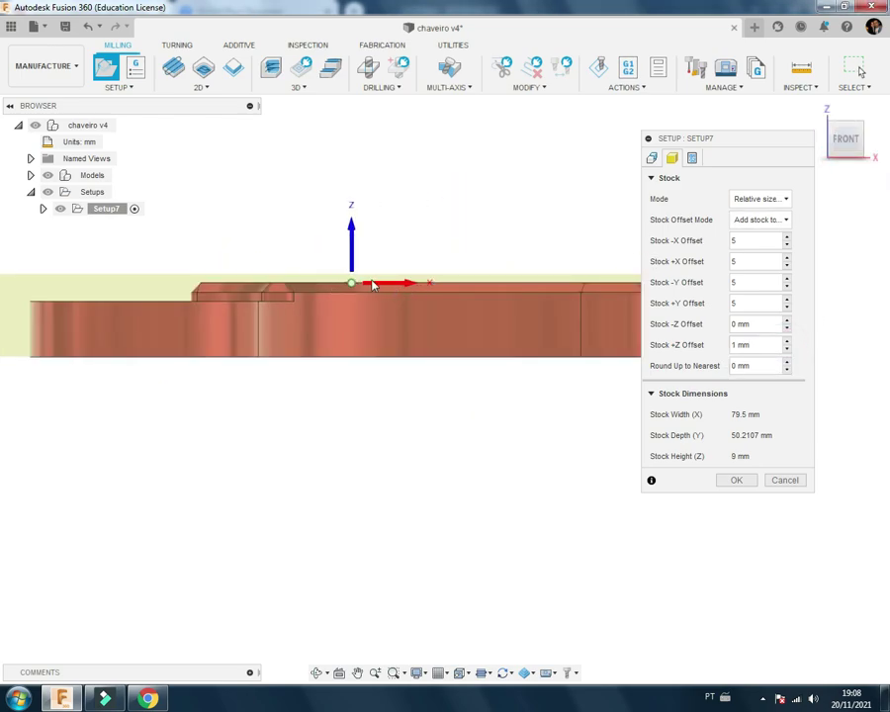
{"action": "left_click", "coordinate": [787, 349]}
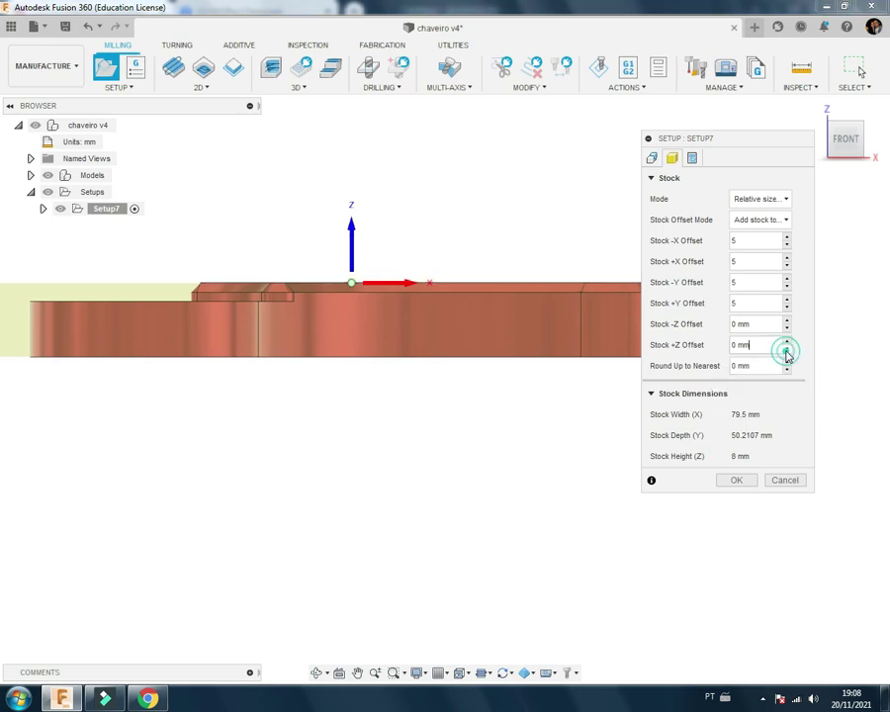
{"action": "left_click", "coordinate": [787, 362]}
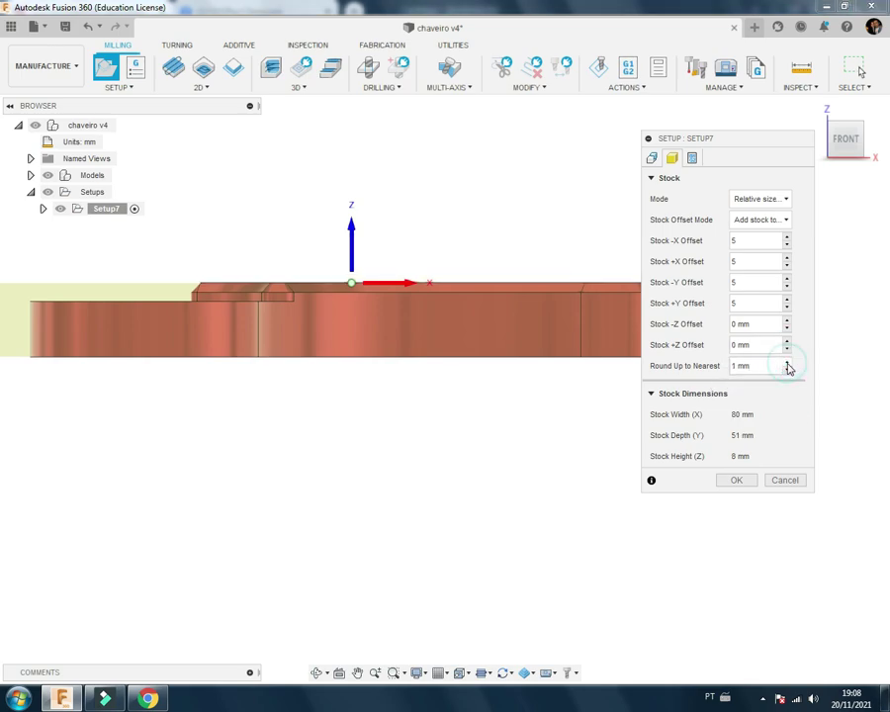
{"action": "left_click", "coordinate": [787, 369]}
Step: Set the Stock -Z offset to 0 so the stock is only 8 mm tall
{"action": "left_click", "coordinate": [787, 321]}
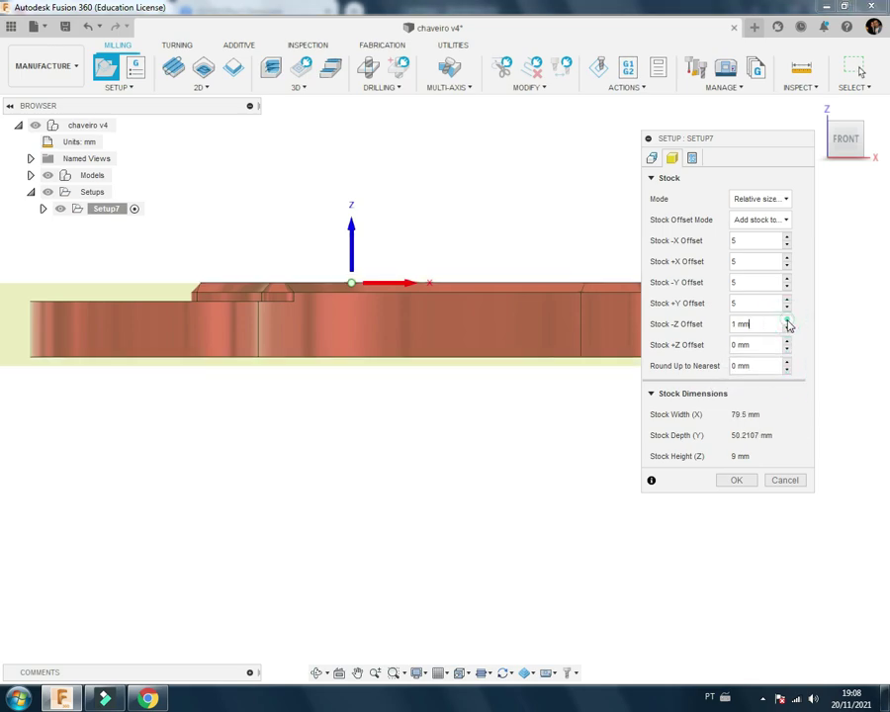
{"action": "double_click", "coordinate": [787, 321]}
{"action": "left_click", "coordinate": [787, 323]}
{"action": "left_click", "coordinate": [787, 322]}
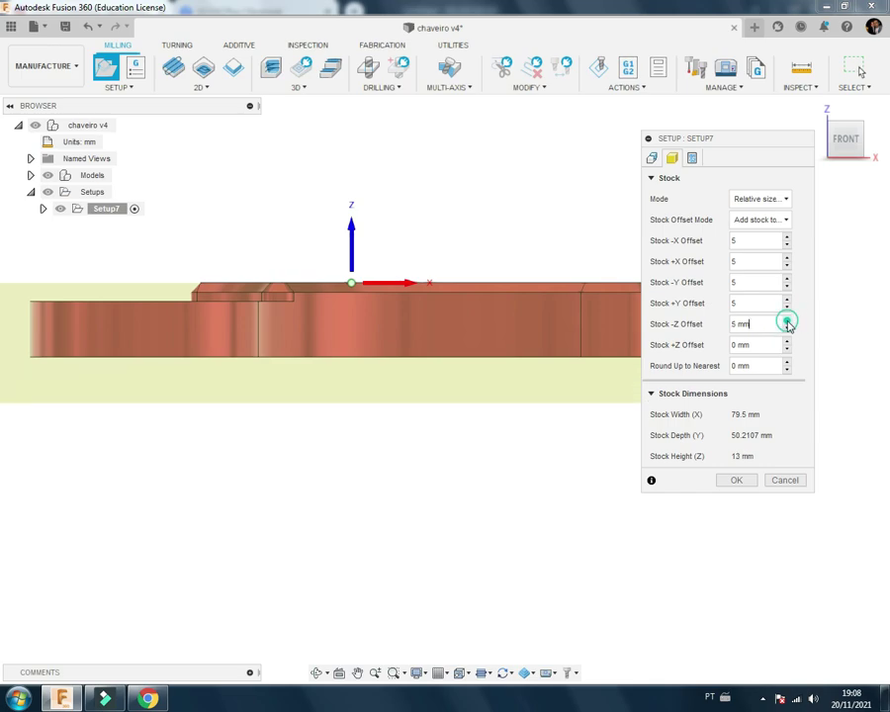
{"action": "middle_click_drag", "start_coordinate": [522, 370], "coordinate": [501, 358], "text": "shift"}
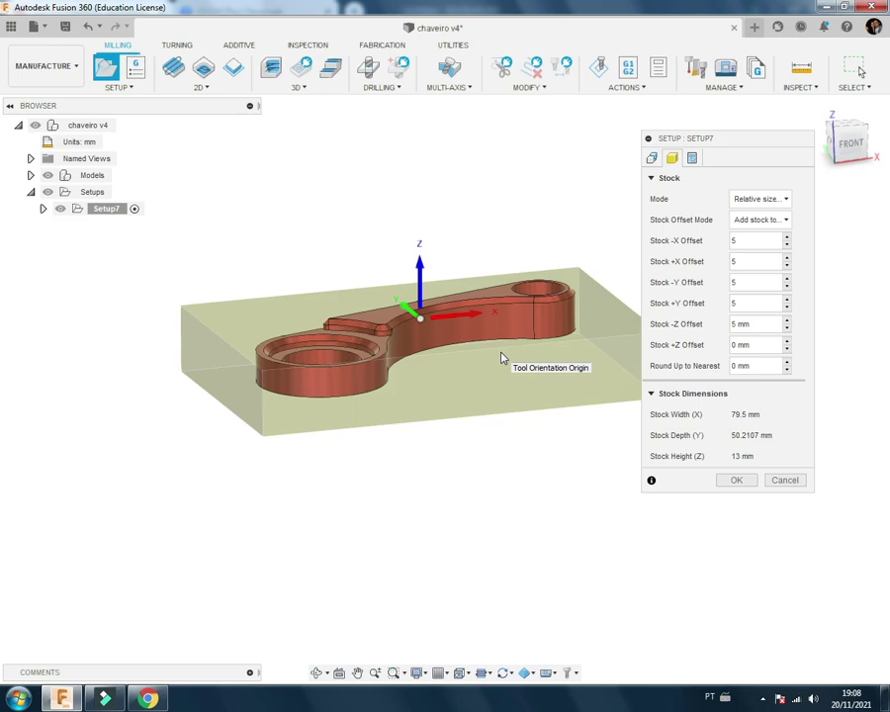
{"action": "left_click", "coordinate": [787, 321]}
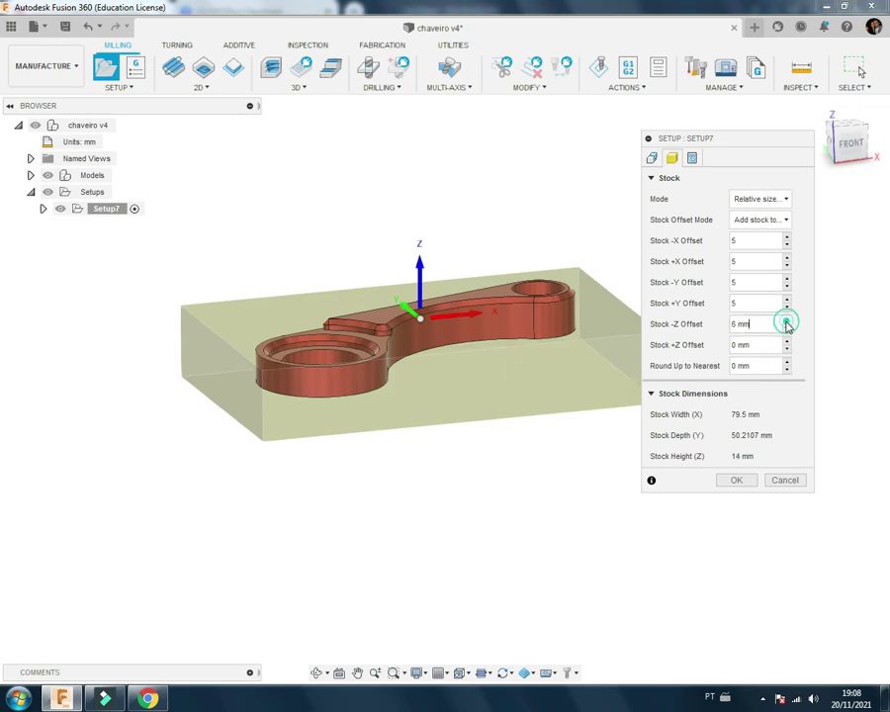
{"action": "left_click", "coordinate": [787, 320]}
{"action": "left_click", "coordinate": [787, 320]}
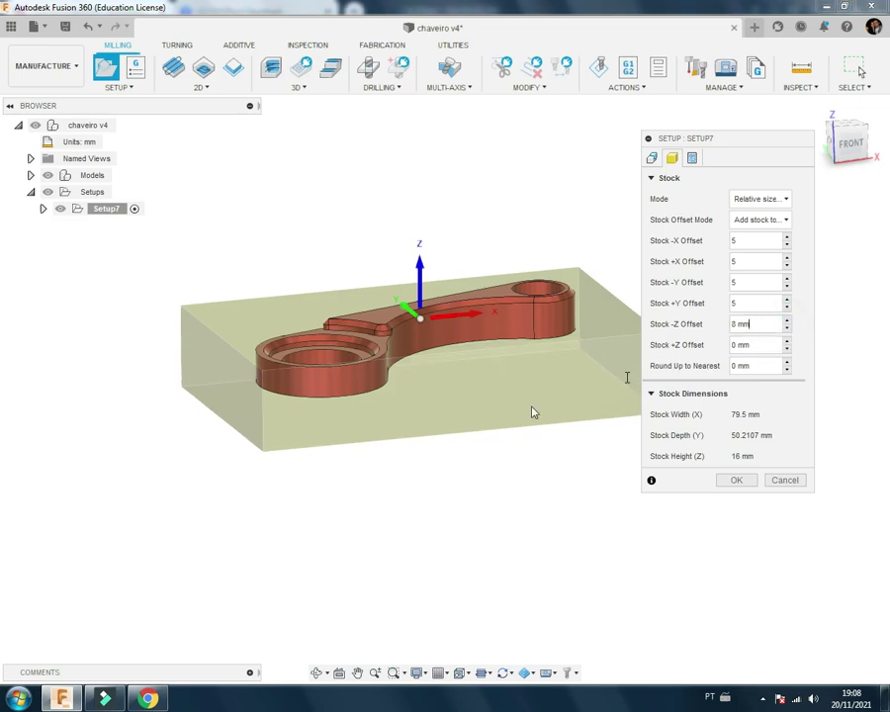
{"action": "left_click_drag", "start_coordinate": [759, 326], "coordinate": [717, 322]}
{"action": "type", "text": "0"}
{"action": "middle_click_drag", "start_coordinate": [584, 293], "coordinate": [416, 377], "text": "shift"}
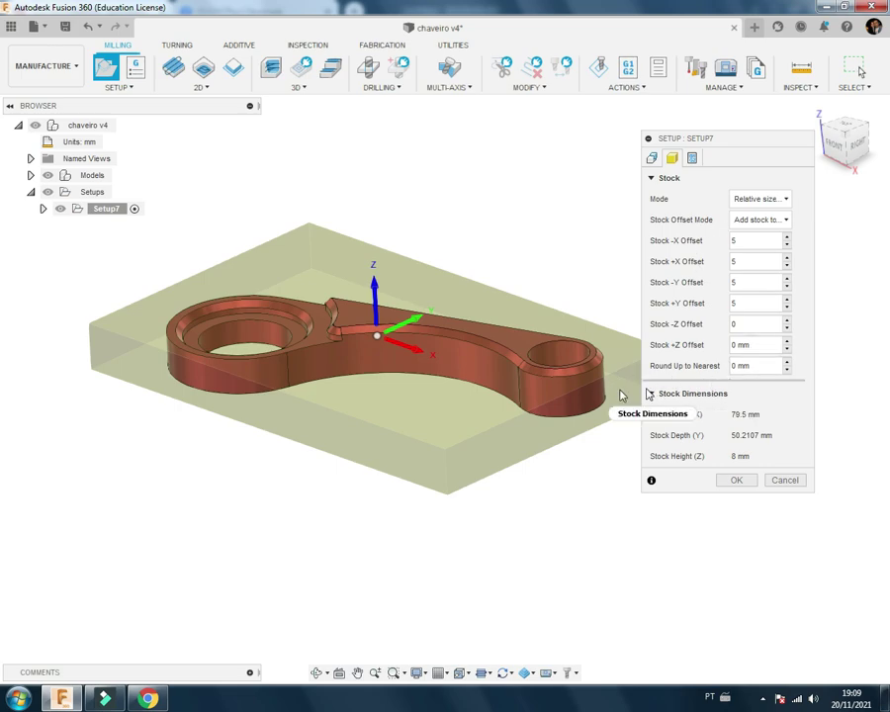
Step: Set Setup7's Program Name/Number to 1, keep WCS Offset 0, and confirm the setup with OK
{"action": "left_click", "coordinate": [692, 158]}
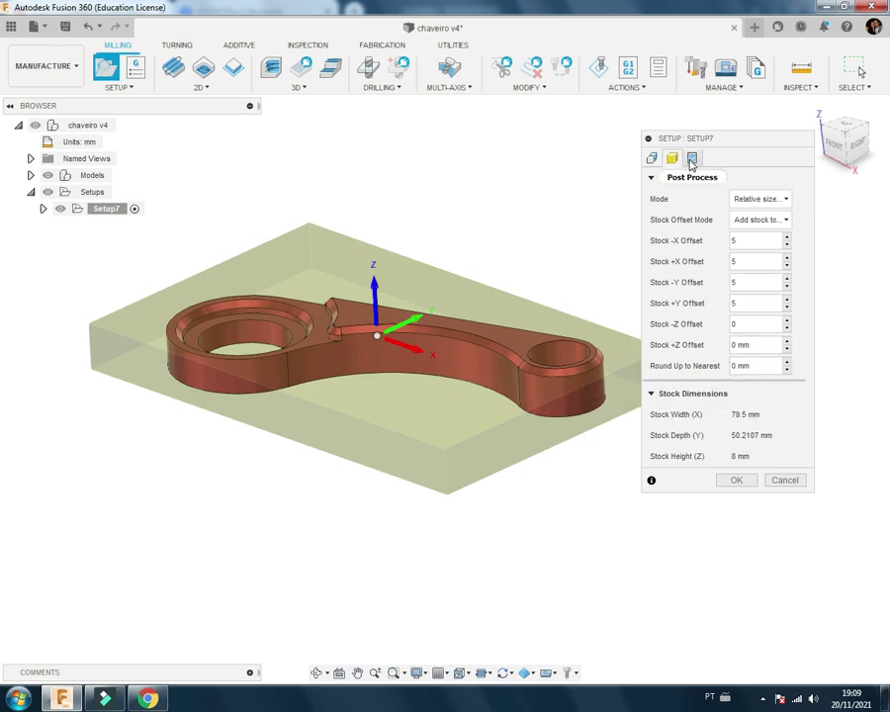
{"action": "double_click", "coordinate": [757, 199]}
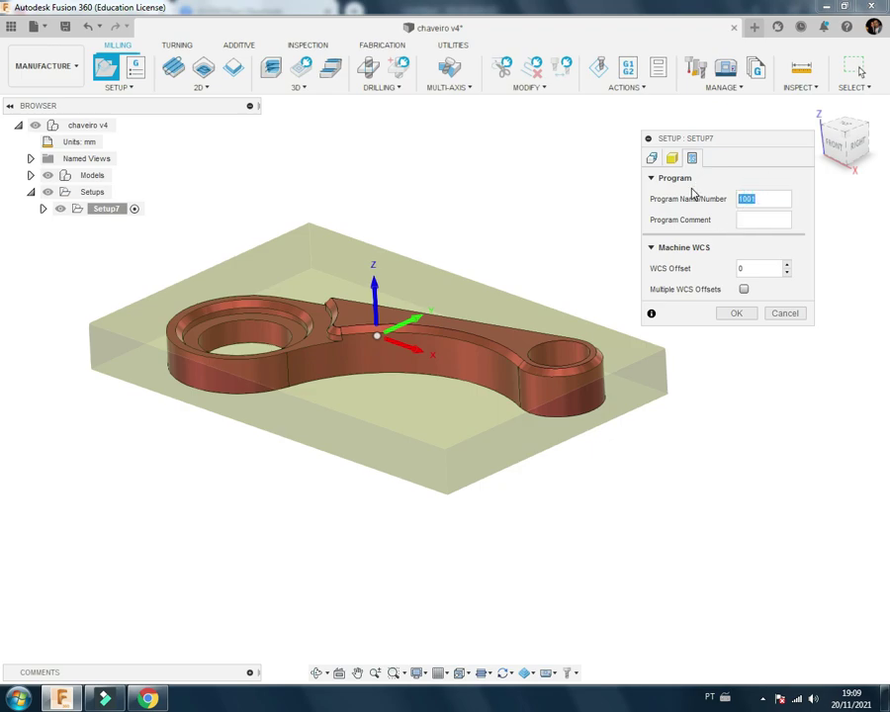
{"action": "type", "text": "1"}
{"action": "double_click", "coordinate": [746, 268]}
{"action": "left_click", "coordinate": [749, 269]}
{"action": "left_click", "coordinate": [737, 313]}
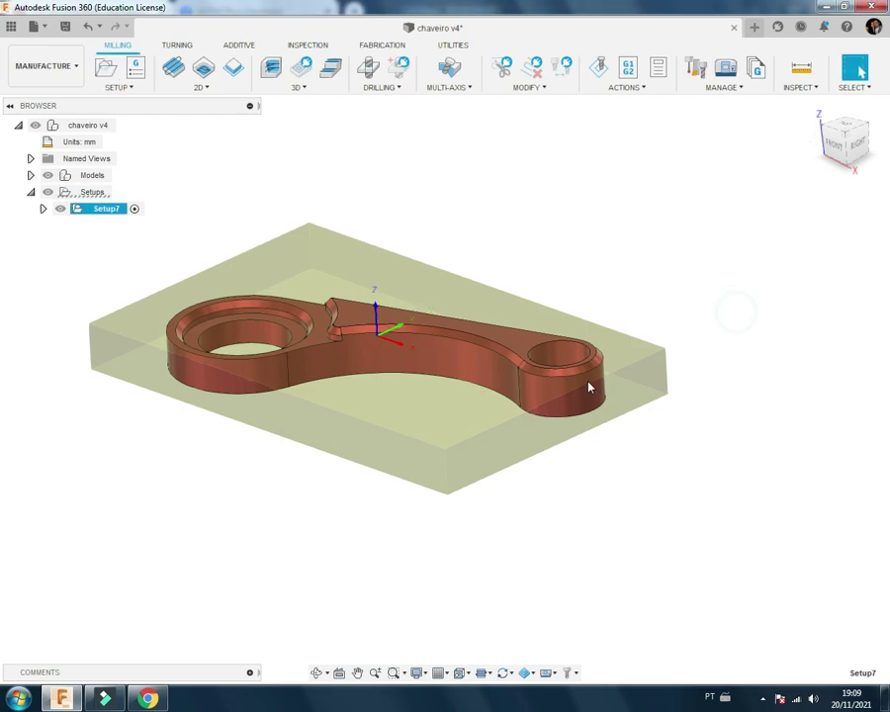
{"action": "mouse_move", "coordinate": [590, 386]}
{"action": "middle_mouse_down", "text": "shift"}
{"action": "mouse_move", "coordinate": [523, 354]}
{"action": "mouse_move", "coordinate": [549, 388]}
{"action": "mouse_move", "coordinate": [385, 402]}
{"action": "middle_mouse_up", "text": "shift"}
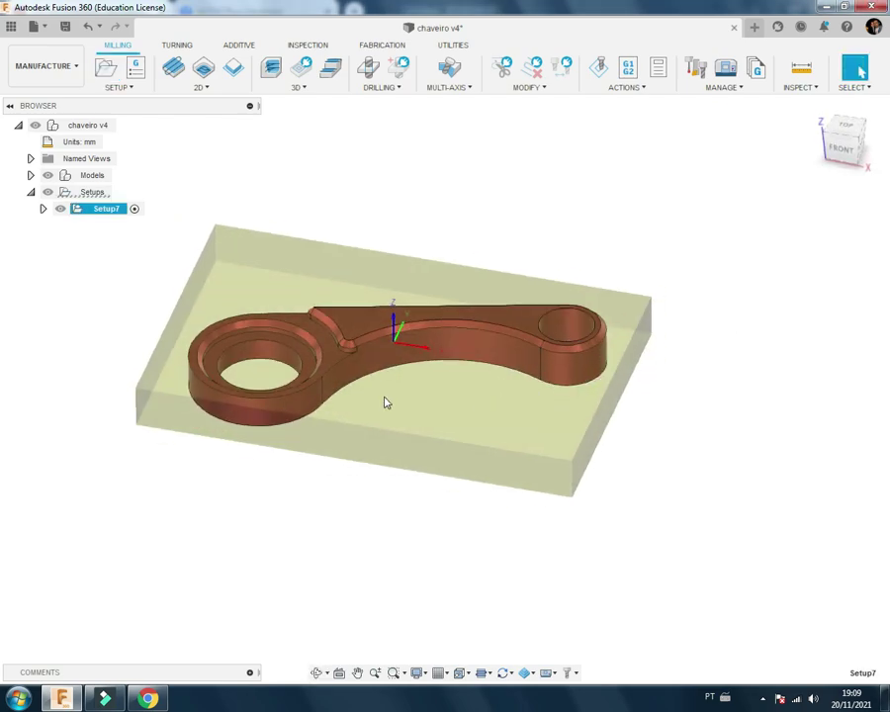
{"action": "right_click", "coordinate": [111, 209]}
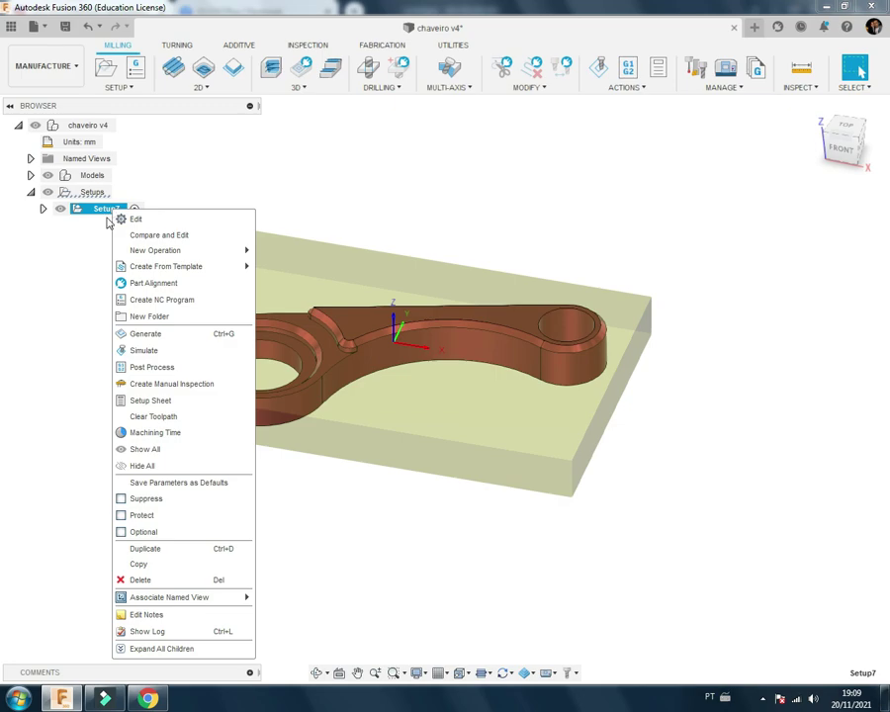
{"action": "left_click", "coordinate": [64, 297]}
{"action": "mouse_move", "coordinate": [169, 333]}
{"action": "middle_mouse_down", "text": "shift"}
{"action": "mouse_move", "coordinate": [288, 331]}
{"action": "mouse_move", "coordinate": [235, 322]}
{"action": "mouse_move", "coordinate": [204, 340]}
{"action": "mouse_move", "coordinate": [241, 356]}
{"action": "mouse_move", "coordinate": [159, 339]}
{"action": "middle_mouse_up", "text": "shift"}
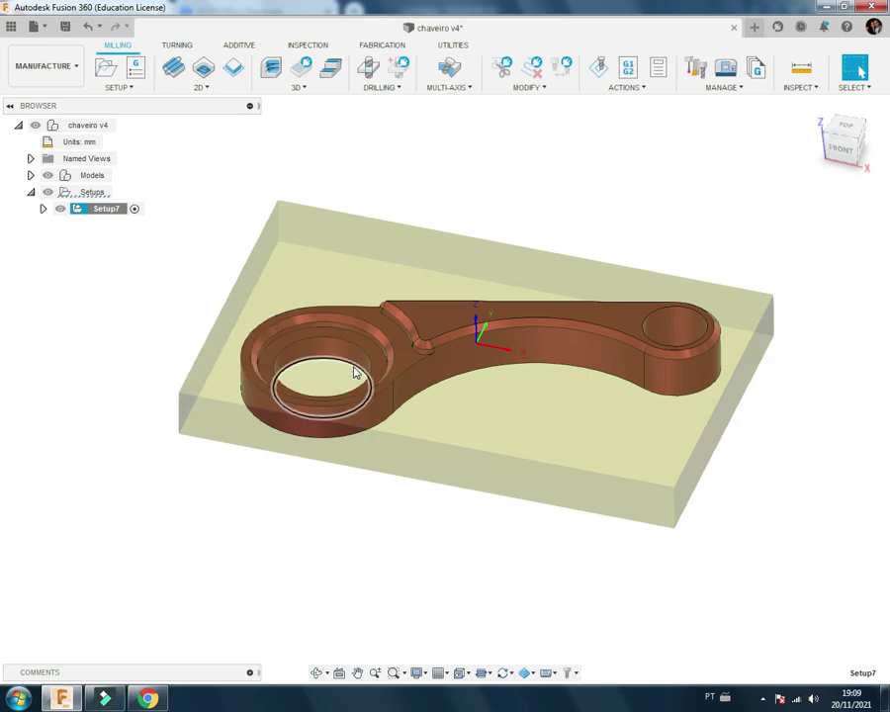
{"action": "middle_click_drag", "start_coordinate": [368, 382], "coordinate": [606, 372], "text": "shift"}
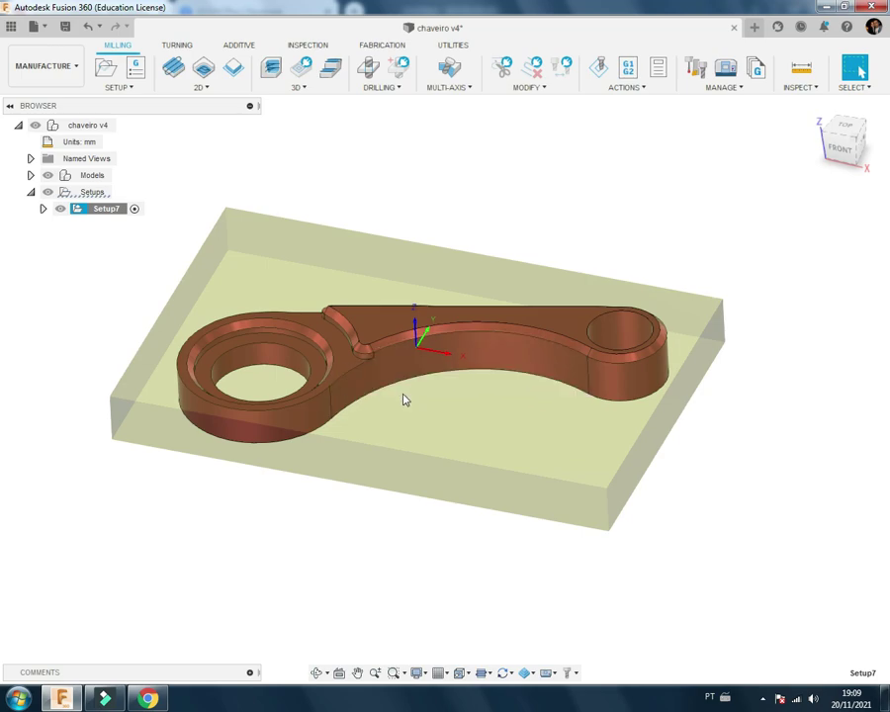
{"action": "mouse_move", "coordinate": [401, 398]}
{"action": "middle_mouse_down", "text": "shift"}
{"action": "mouse_move", "coordinate": [425, 334]}
{"action": "mouse_move", "coordinate": [416, 362]}
{"action": "mouse_move", "coordinate": [443, 332]}
{"action": "mouse_move", "coordinate": [475, 369]}
{"action": "mouse_move", "coordinate": [447, 377]}
{"action": "middle_mouse_up", "text": "shift"}
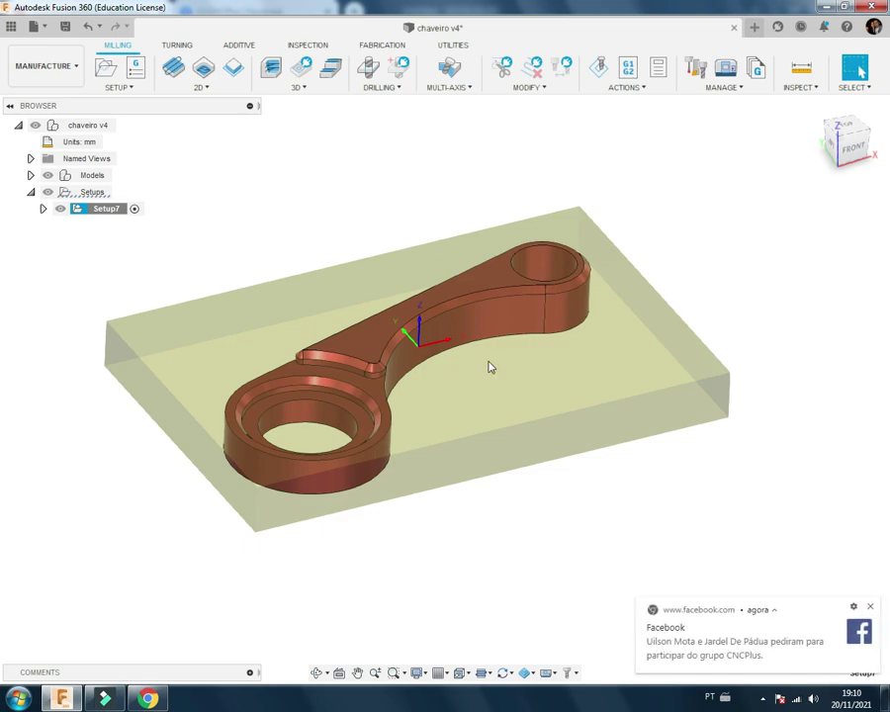
{"action": "left_click", "coordinate": [870, 607]}
{"action": "mouse_move", "coordinate": [498, 464]}
{"action": "middle_mouse_down", "text": "shift"}
{"action": "mouse_move", "coordinate": [487, 468]}
{"action": "mouse_move", "coordinate": [501, 472]}
{"action": "middle_mouse_up", "text": "shift"}
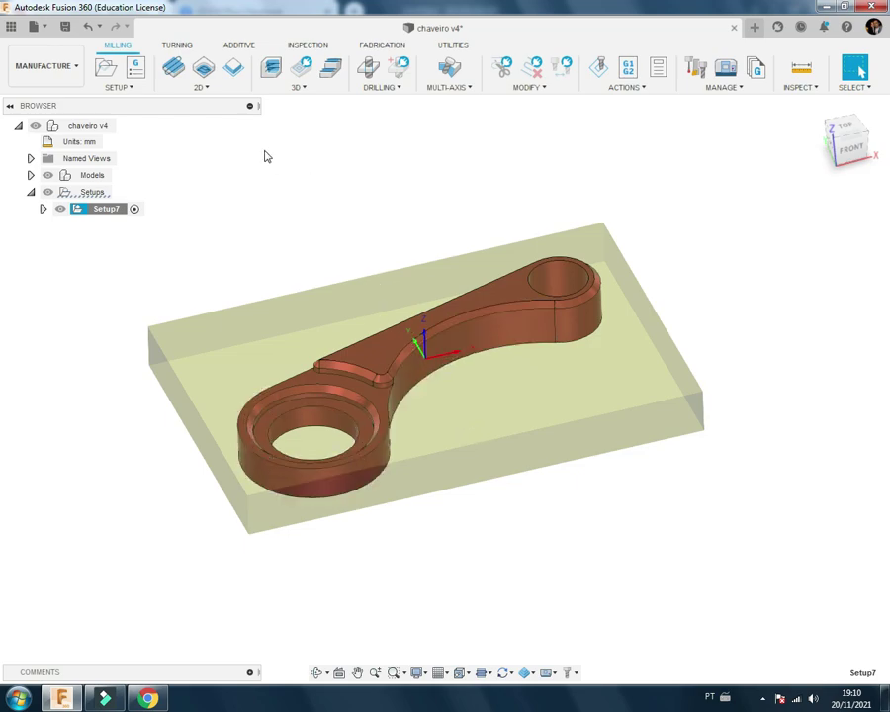
Step: Start a 2D Adaptive Clearing operation from the 2D menu
{"action": "left_click", "coordinate": [202, 87]}
{"action": "left_click", "coordinate": [218, 111]}
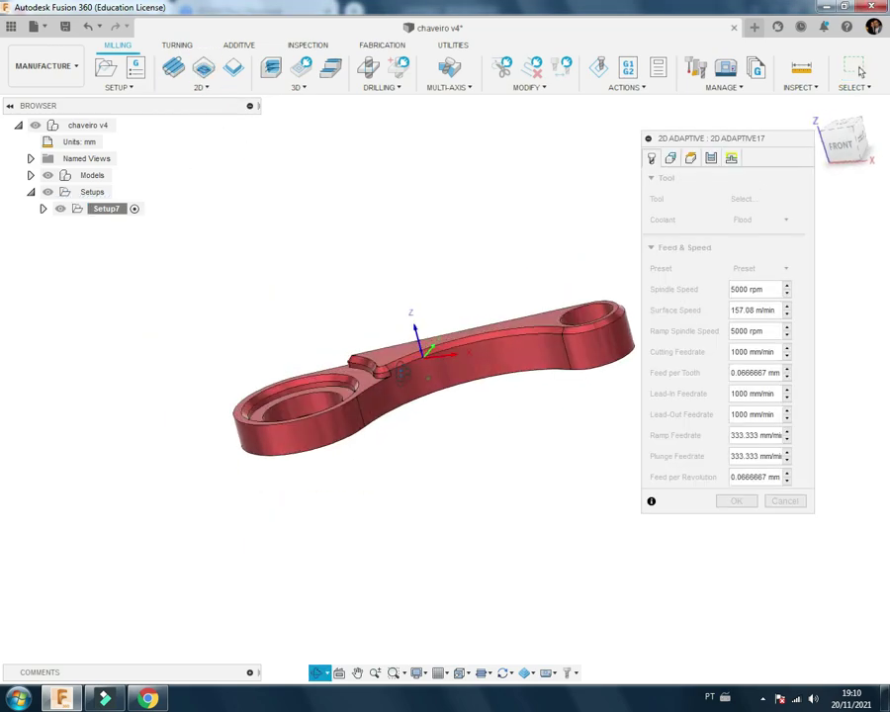
{"action": "middle_click_drag", "start_coordinate": [401, 371], "coordinate": [405, 393], "text": "shift"}
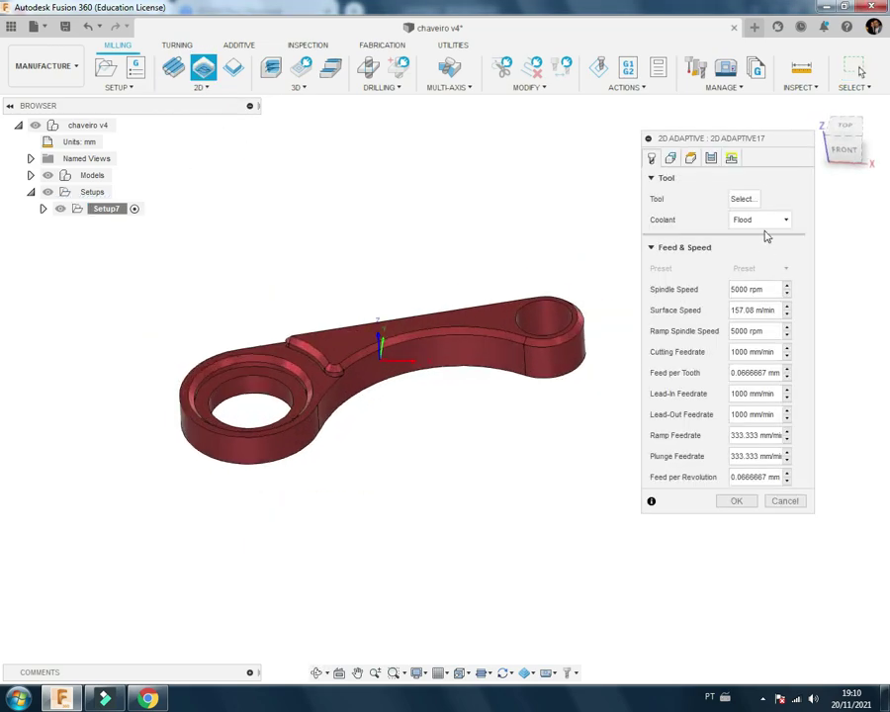
Step: Assign the Ø6 mm flat end mill from the Fusion 360 cloud library to the operation
{"action": "left_click", "coordinate": [743, 199]}
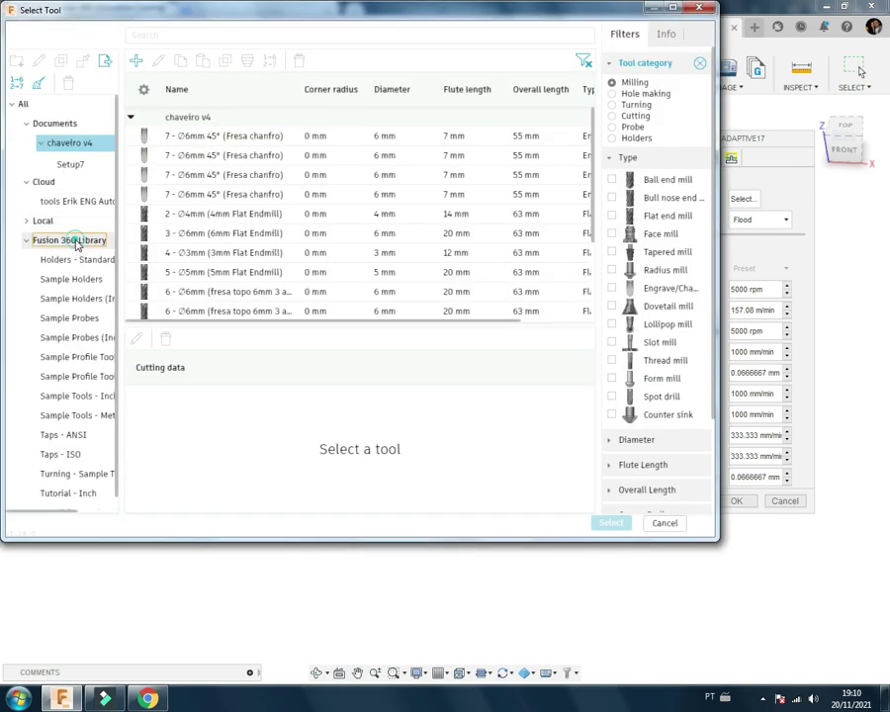
{"action": "left_click", "coordinate": [77, 242]}
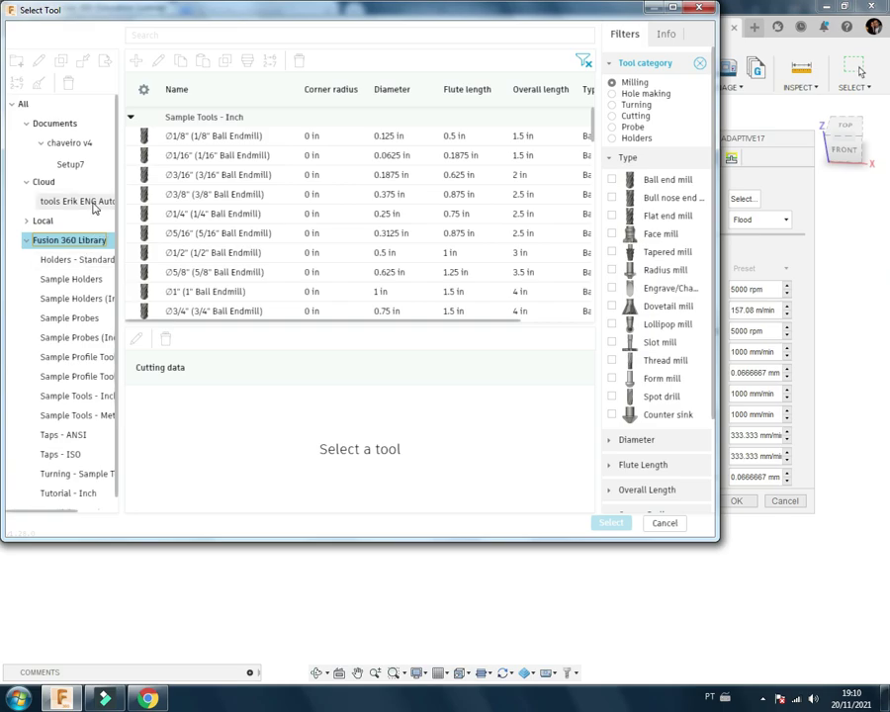
{"action": "left_click", "coordinate": [93, 201]}
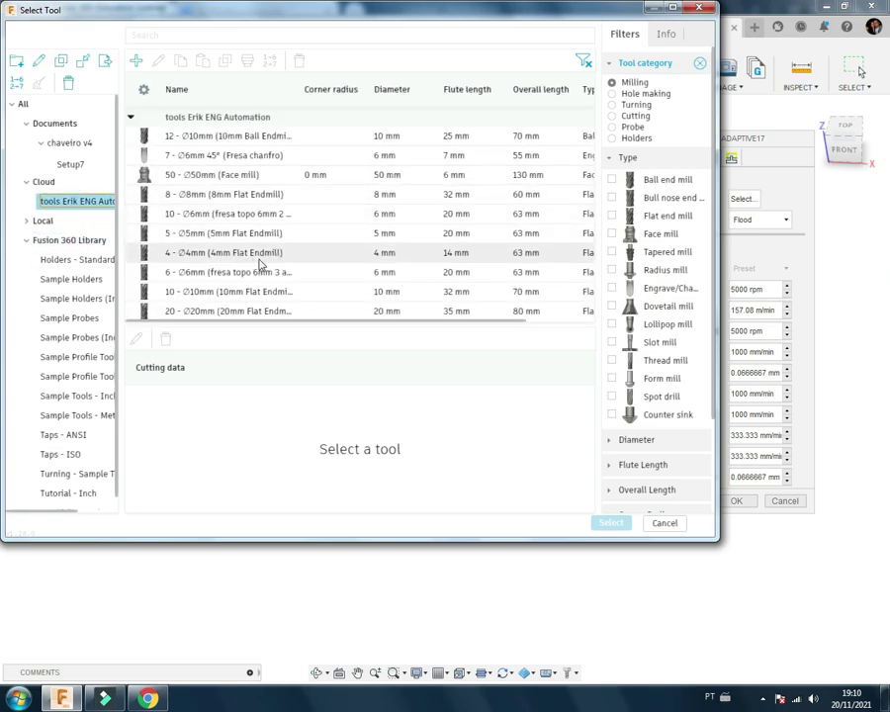
{"action": "left_click", "coordinate": [226, 274]}
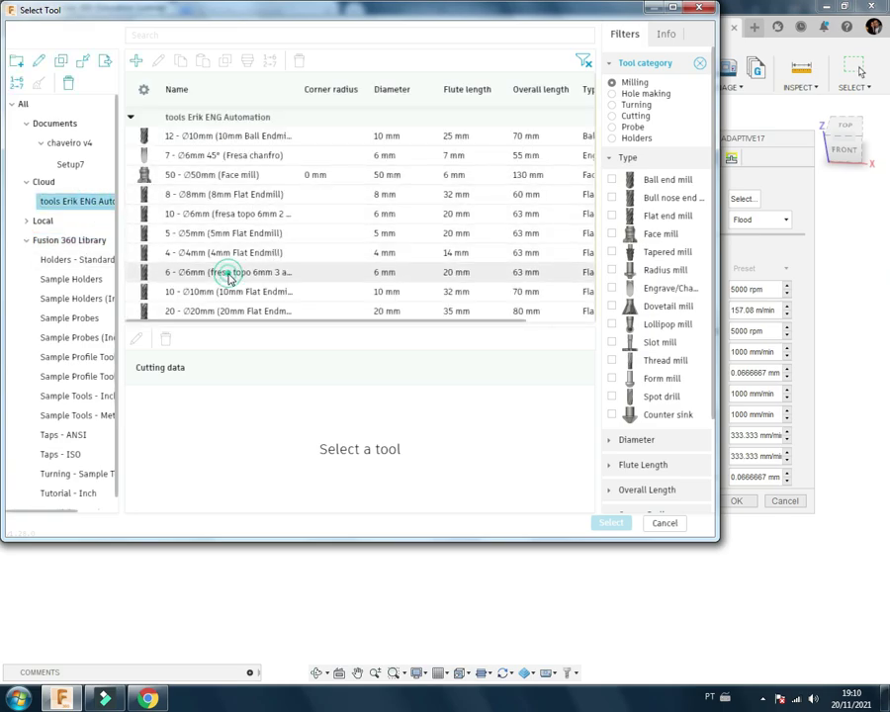
{"action": "left_click", "coordinate": [611, 522]}
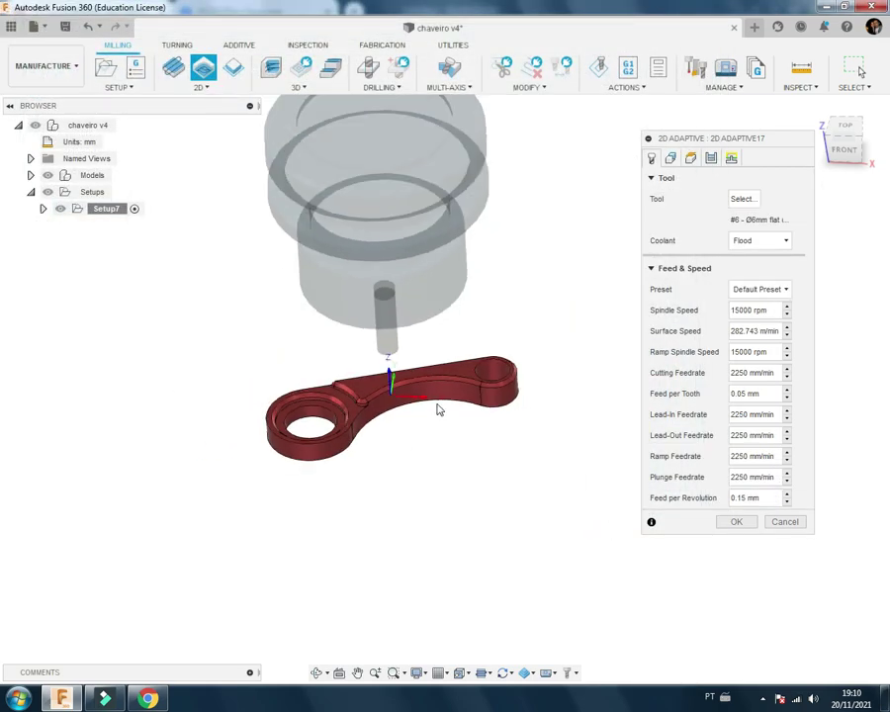
{"action": "mouse_move", "coordinate": [438, 409]}
{"action": "middle_mouse_down", "text": "shift"}
{"action": "mouse_move", "coordinate": [426, 321]}
{"action": "mouse_move", "coordinate": [431, 334]}
{"action": "middle_mouse_up", "text": "shift"}
{"action": "scroll", "coordinate": [432, 333], "scroll_direction": "down", "scroll_amount": 2}
{"action": "scroll", "coordinate": [419, 463], "scroll_direction": "up", "scroll_amount": 4}
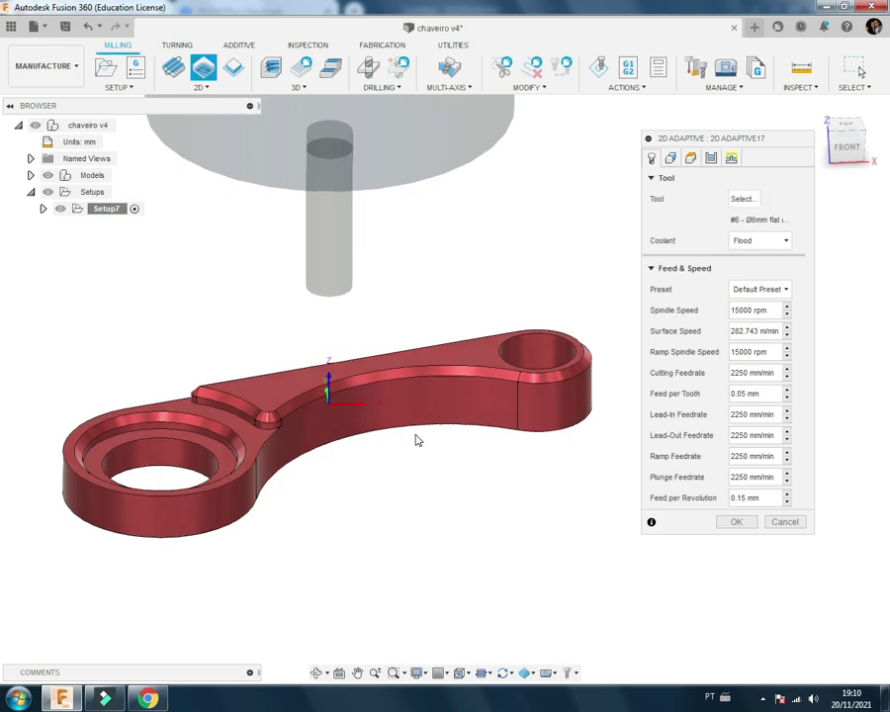
{"action": "scroll", "coordinate": [416, 440], "scroll_direction": "down", "scroll_amount": 2}
{"action": "scroll", "coordinate": [413, 431], "scroll_direction": "down", "scroll_amount": 2}
{"action": "scroll", "coordinate": [408, 447], "scroll_direction": "up", "scroll_amount": 2}
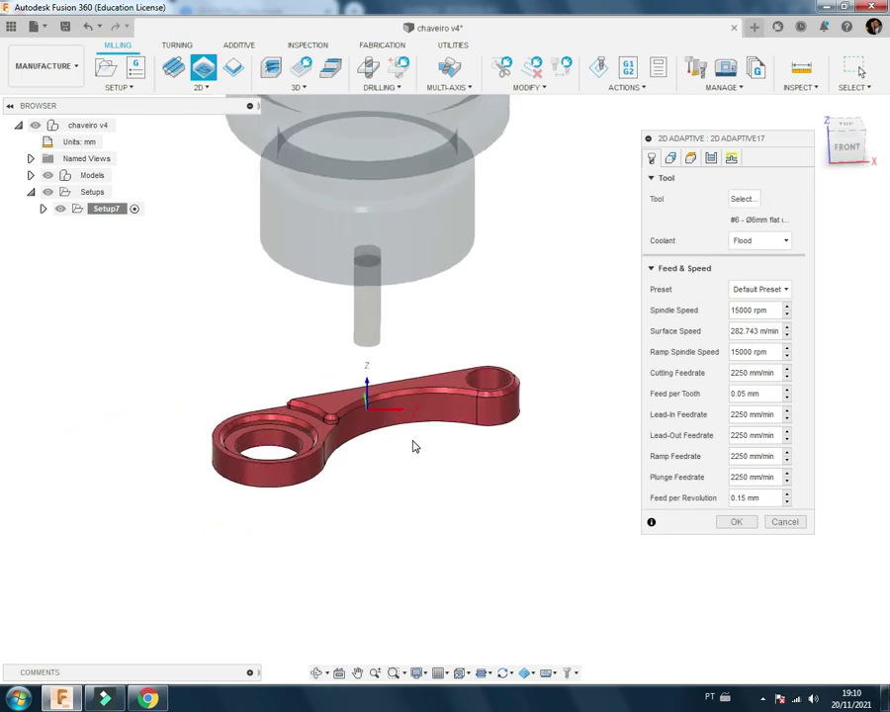
Step: Select the keychain's outer bottom contour as the pocket, leaving Stock Contours off
{"action": "left_click", "coordinate": [671, 160]}
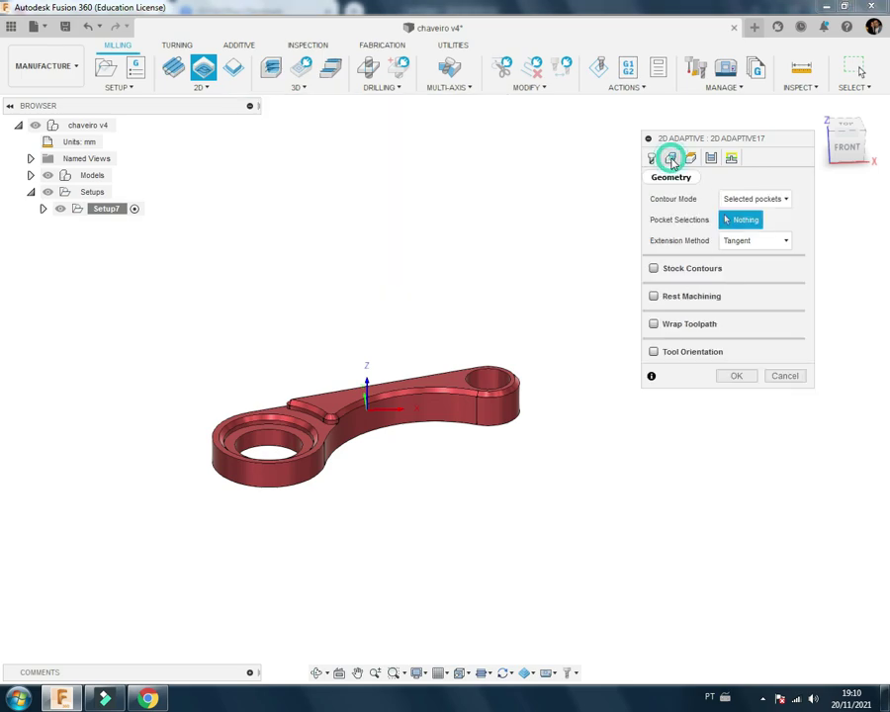
{"action": "left_click", "coordinate": [453, 428]}
{"action": "mouse_move", "coordinate": [421, 526]}
{"action": "middle_mouse_down", "text": "shift"}
{"action": "mouse_move", "coordinate": [385, 566]}
{"action": "mouse_move", "coordinate": [415, 522]}
{"action": "mouse_move", "coordinate": [414, 541]}
{"action": "mouse_move", "coordinate": [455, 540]}
{"action": "middle_mouse_up", "text": "shift"}
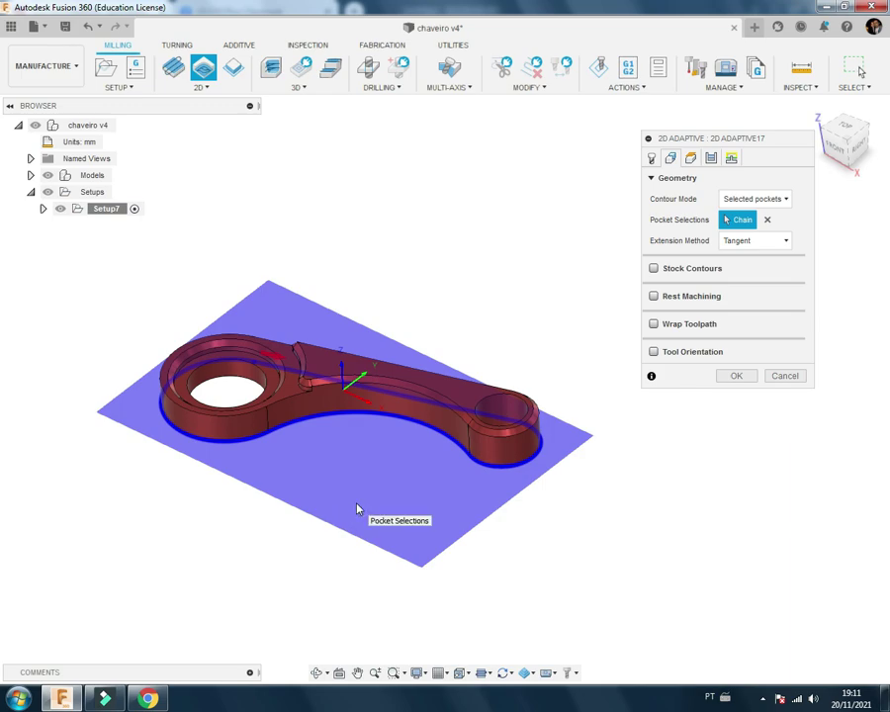
{"action": "mouse_move", "coordinate": [337, 500]}
{"action": "middle_mouse_down", "text": "shift"}
{"action": "mouse_move", "coordinate": [309, 482]}
{"action": "mouse_move", "coordinate": [384, 525]}
{"action": "middle_mouse_up", "text": "shift"}
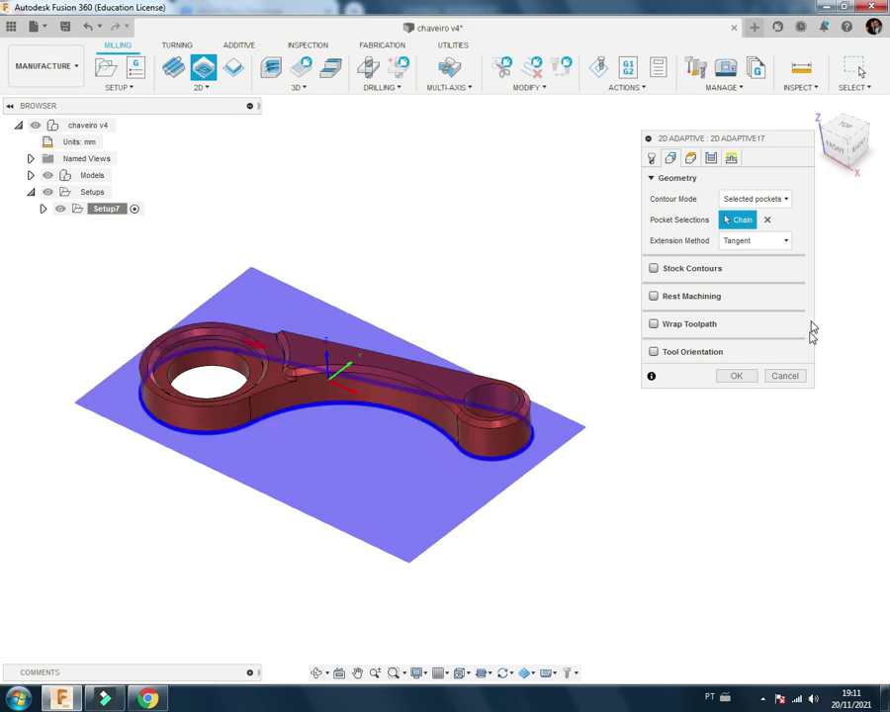
{"action": "left_click", "coordinate": [662, 270]}
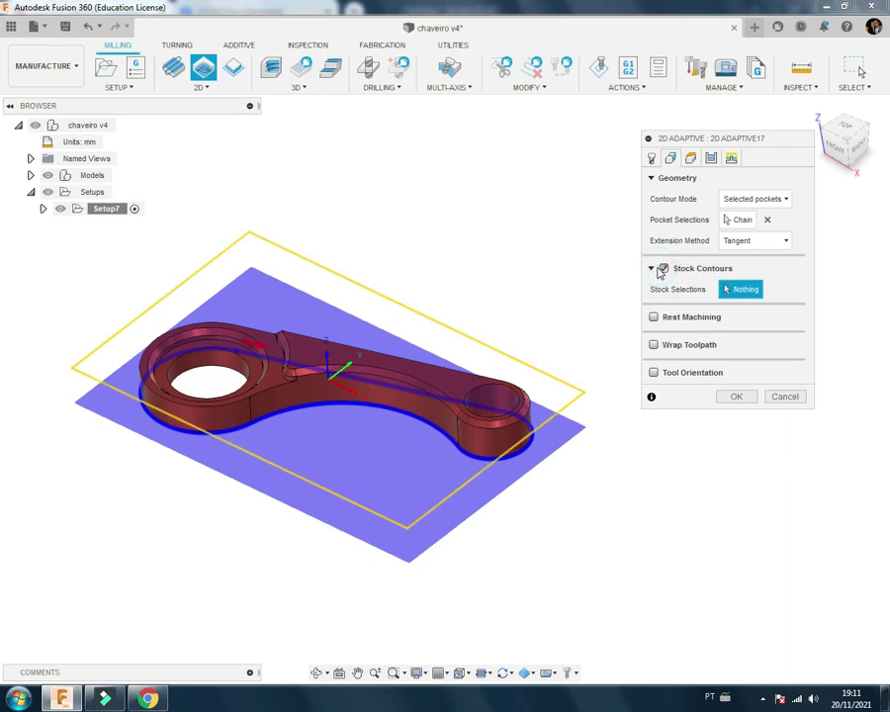
{"action": "left_click", "coordinate": [663, 269]}
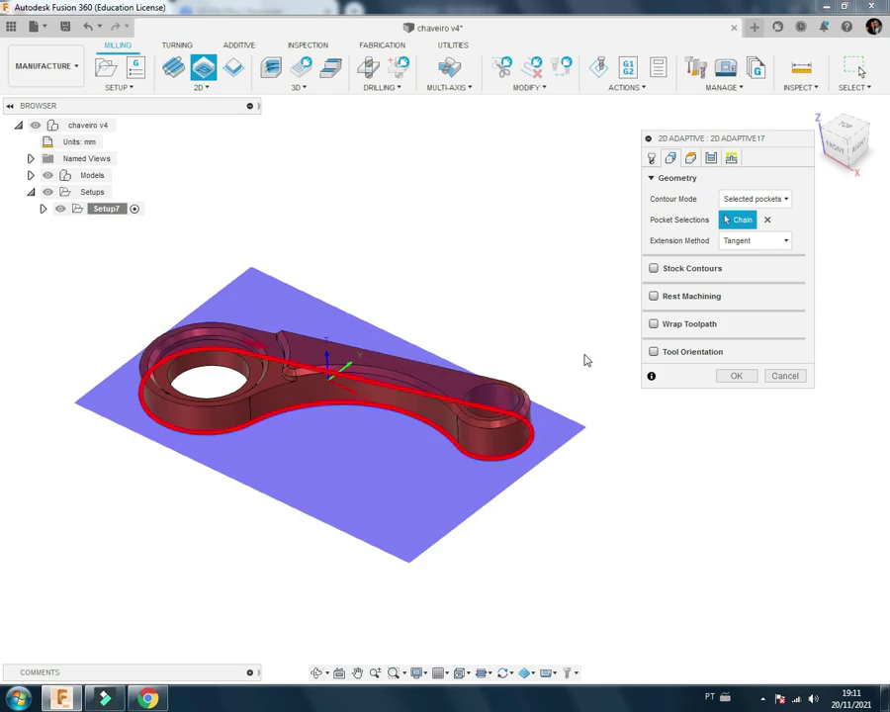
{"action": "left_click", "coordinate": [690, 158]}
{"action": "mouse_move", "coordinate": [417, 399]}
{"action": "middle_mouse_down", "text": "shift"}
{"action": "mouse_move", "coordinate": [496, 382]}
{"action": "mouse_move", "coordinate": [396, 410]}
{"action": "mouse_move", "coordinate": [425, 396]}
{"action": "middle_mouse_up", "text": "shift"}
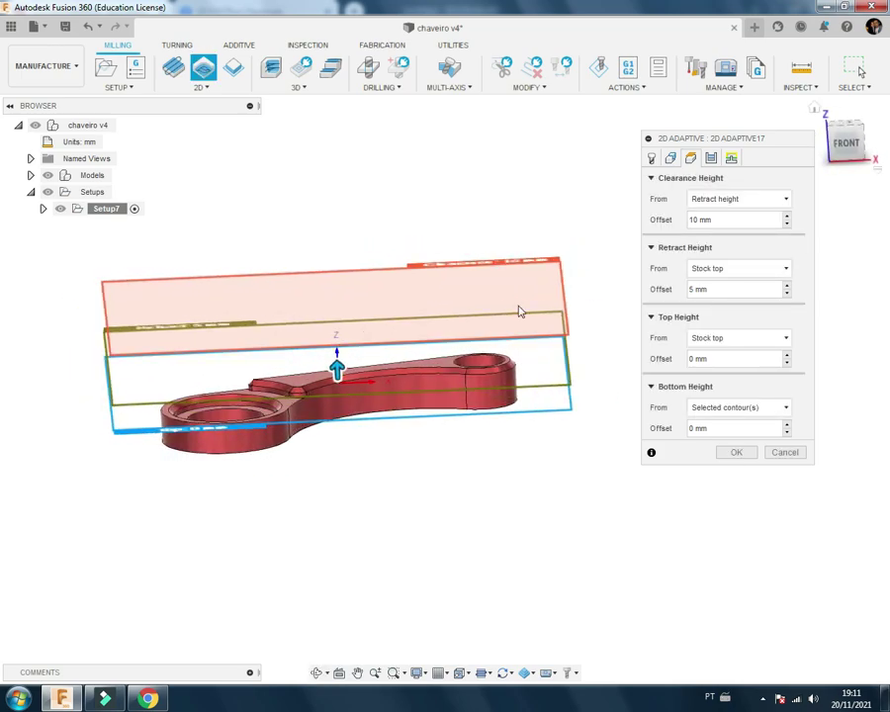
Step: Measure clearance height (20 mm offset) and retract height from the model top
{"action": "left_click", "coordinate": [739, 198]}
{"action": "left_click", "coordinate": [727, 259]}
{"action": "left_click", "coordinate": [722, 218]}
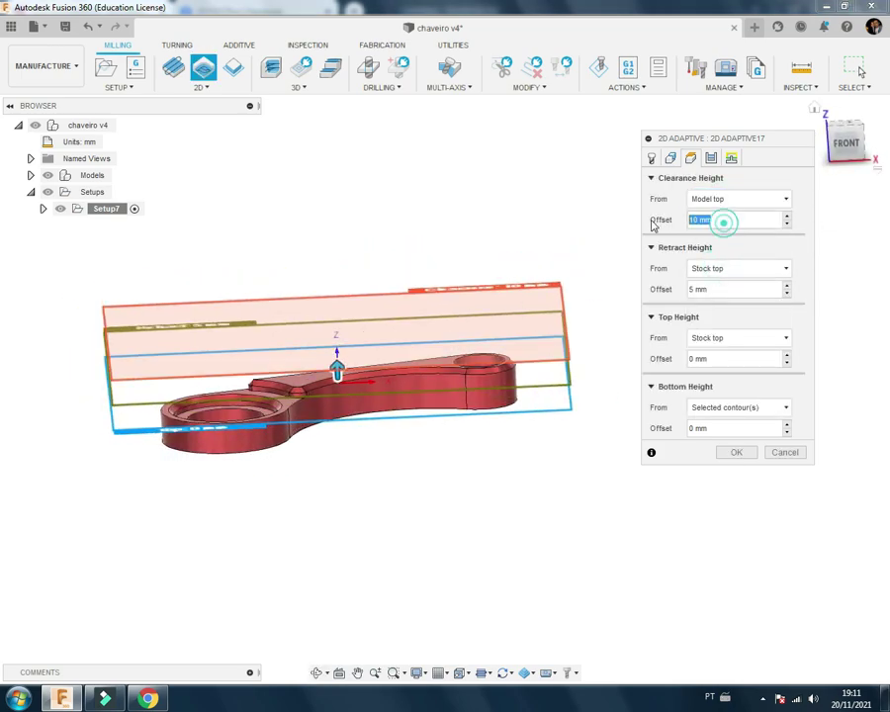
{"action": "type", "text": "20"}
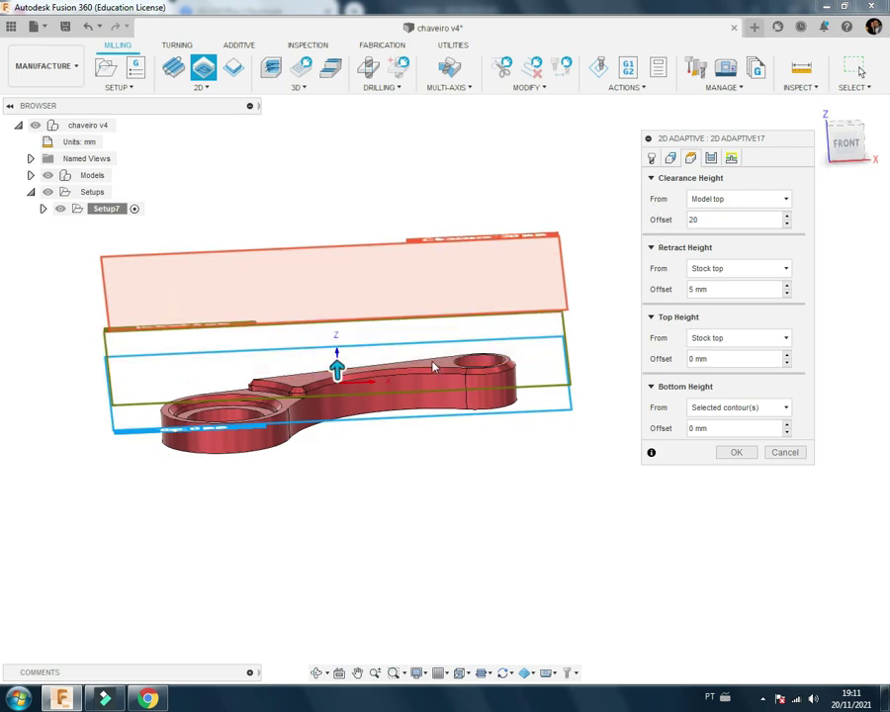
{"action": "left_click", "coordinate": [716, 269]}
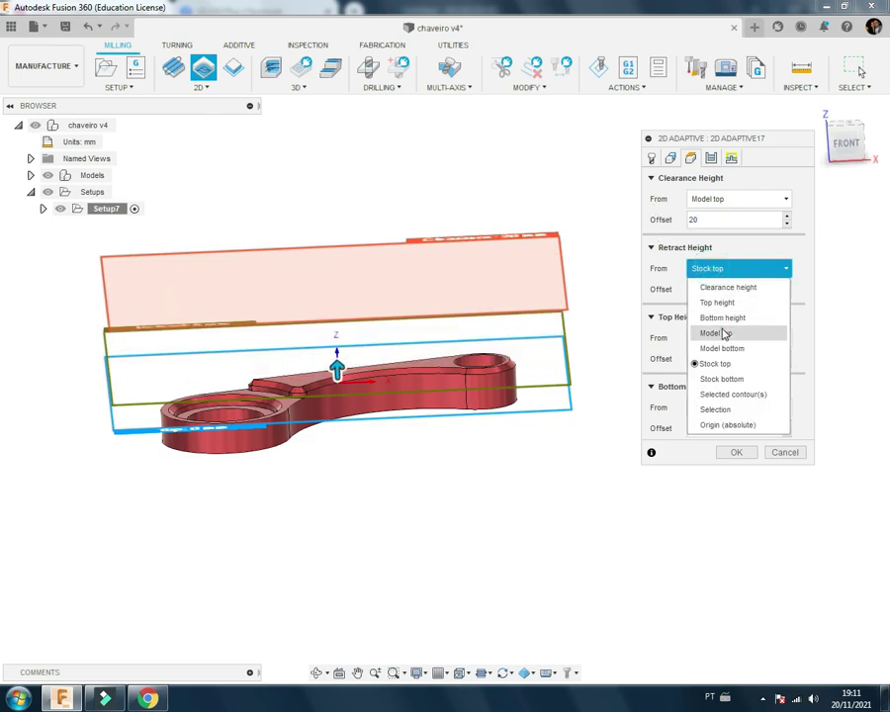
{"action": "left_click", "coordinate": [723, 330]}
{"action": "left_click", "coordinate": [714, 290]}
{"action": "type", "text": "15"}
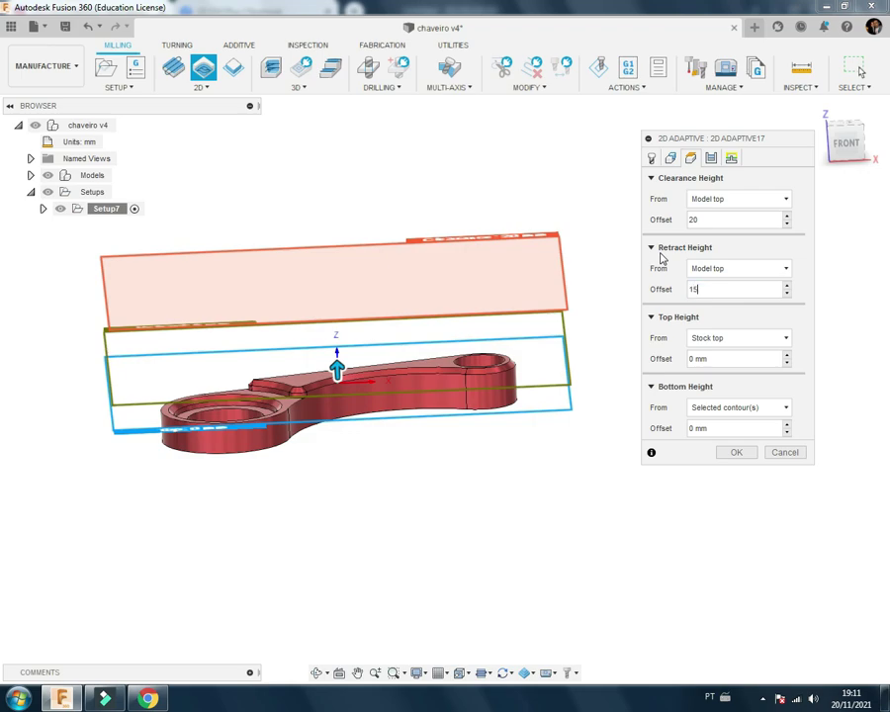
Step: Measure top height from the model top and take bottom height from the selected part face
{"action": "left_click", "coordinate": [722, 339]}
{"action": "left_click", "coordinate": [717, 399]}
{"action": "left_click", "coordinate": [710, 407]}
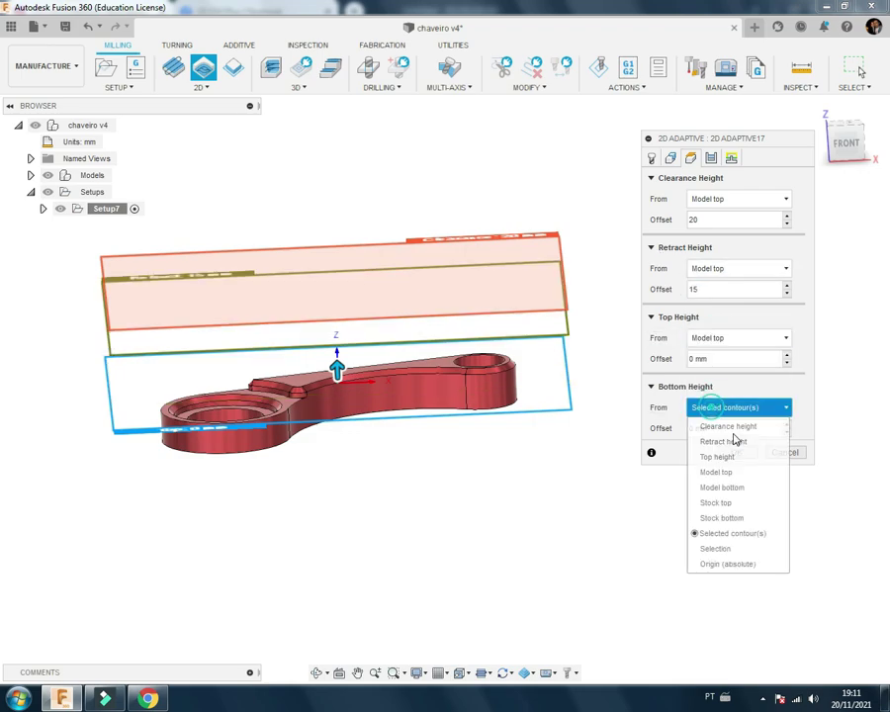
{"action": "left_click", "coordinate": [715, 548]}
{"action": "mouse_move", "coordinate": [530, 512]}
{"action": "middle_mouse_down", "text": "shift"}
{"action": "mouse_move", "coordinate": [445, 455]}
{"action": "mouse_move", "coordinate": [514, 327]}
{"action": "middle_mouse_up", "text": "shift"}
{"action": "left_click", "coordinate": [443, 453]}
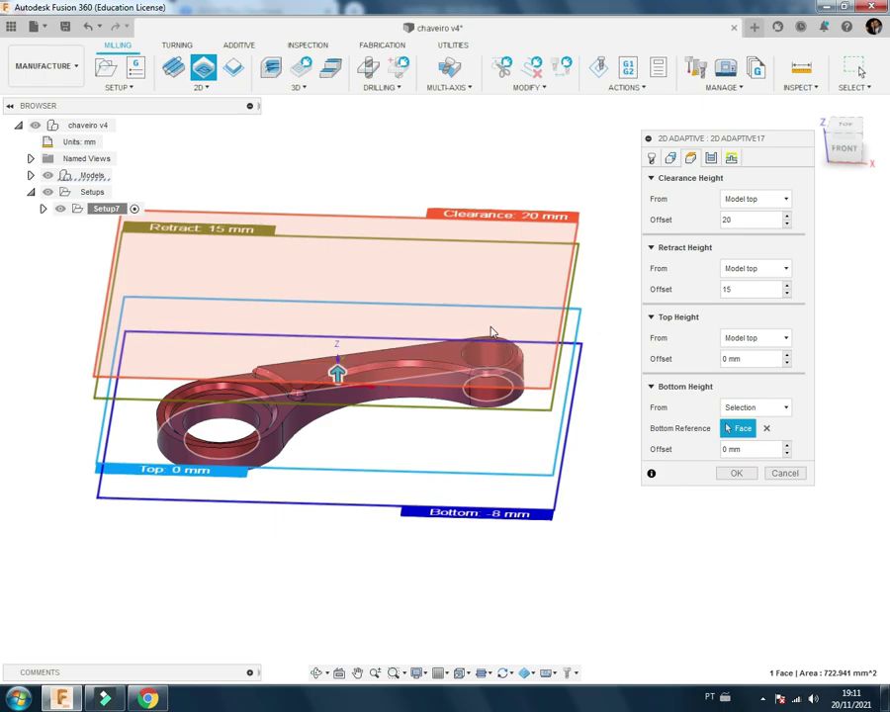
{"action": "mouse_move", "coordinate": [422, 417]}
{"action": "middle_mouse_down"}
{"action": "mouse_move", "coordinate": [363, 395]}
{"action": "mouse_move", "coordinate": [366, 419]}
{"action": "middle_mouse_up"}
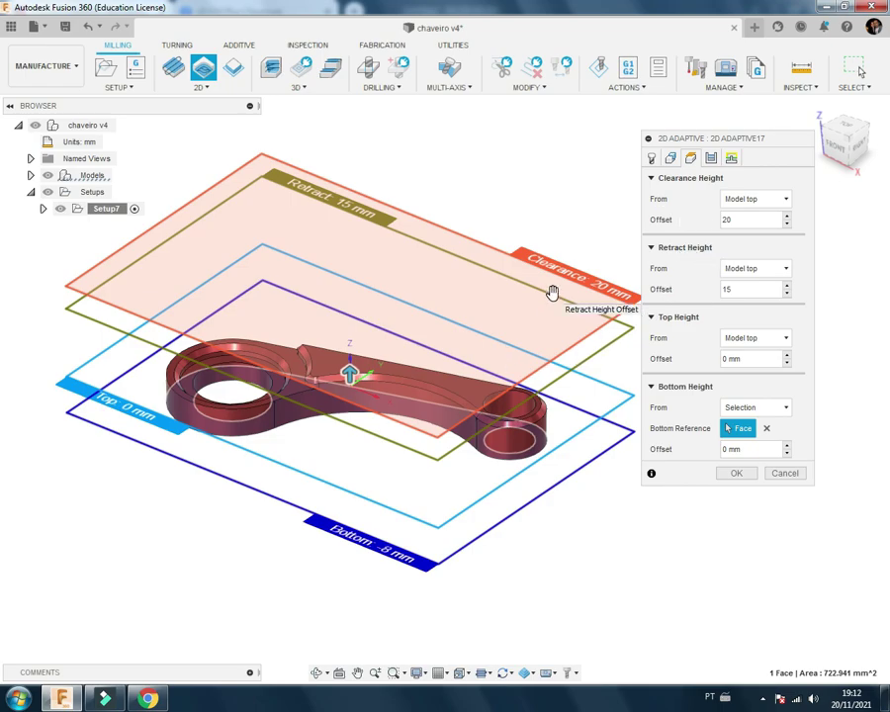
{"action": "scroll", "coordinate": [613, 326], "scroll_direction": "down", "scroll_amount": 1}
{"action": "left_click", "coordinate": [832, 156]}
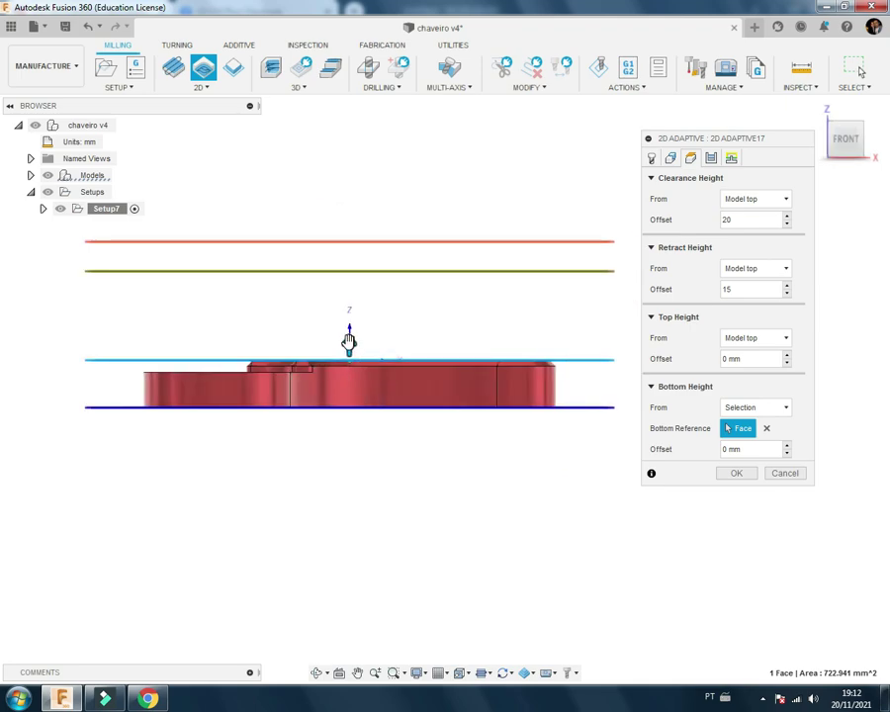
{"action": "middle_click_drag", "start_coordinate": [435, 358], "coordinate": [433, 414], "text": "shift"}
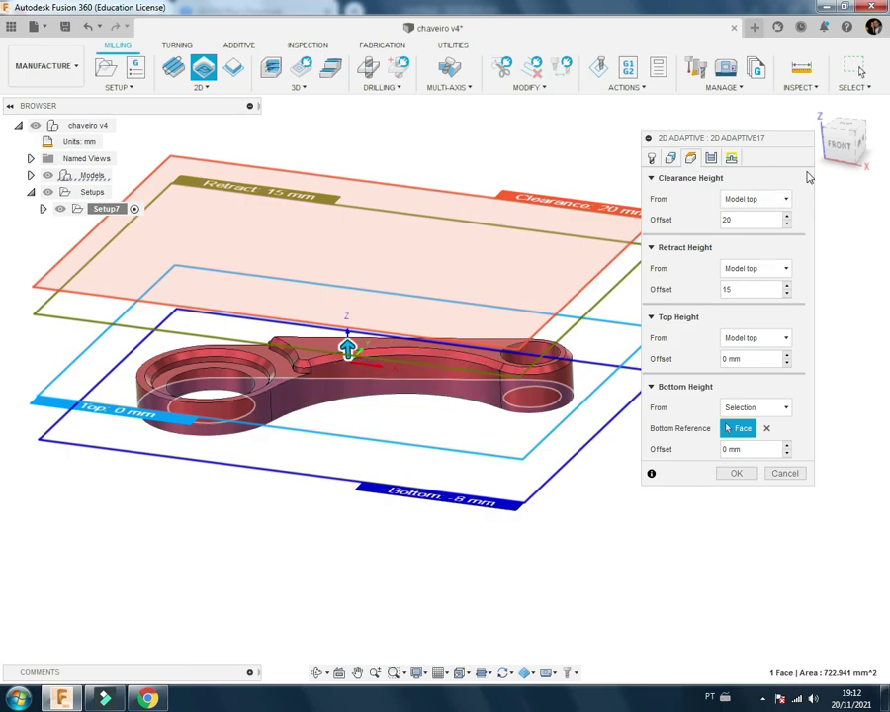
{"action": "left_click", "coordinate": [833, 148]}
{"action": "scroll", "coordinate": [425, 351], "scroll_direction": "up", "scroll_amount": 3}
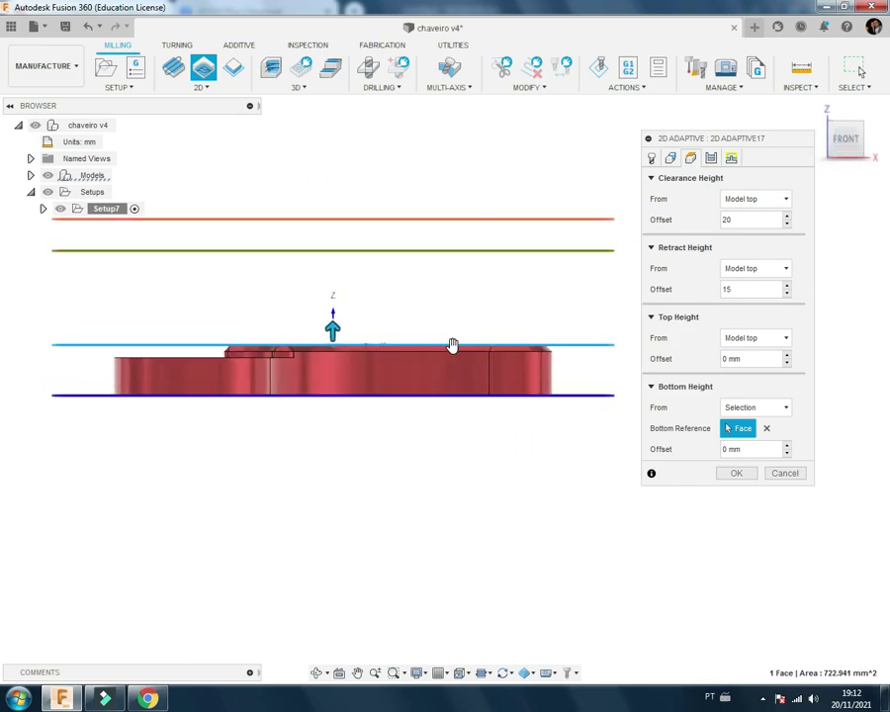
{"action": "scroll", "coordinate": [495, 343], "scroll_direction": "up", "scroll_amount": 2}
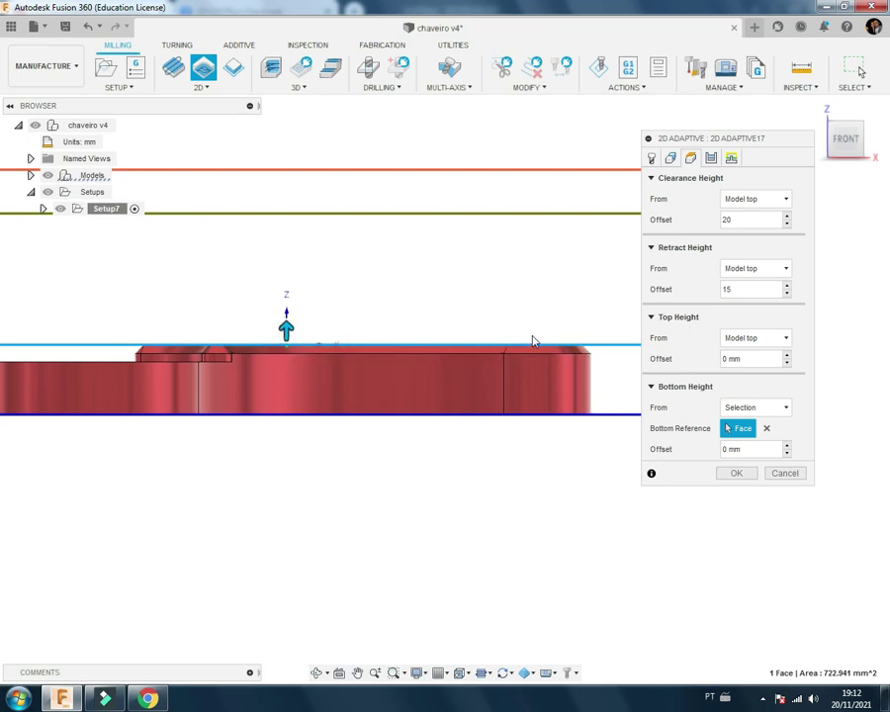
{"action": "left_click", "coordinate": [747, 290]}
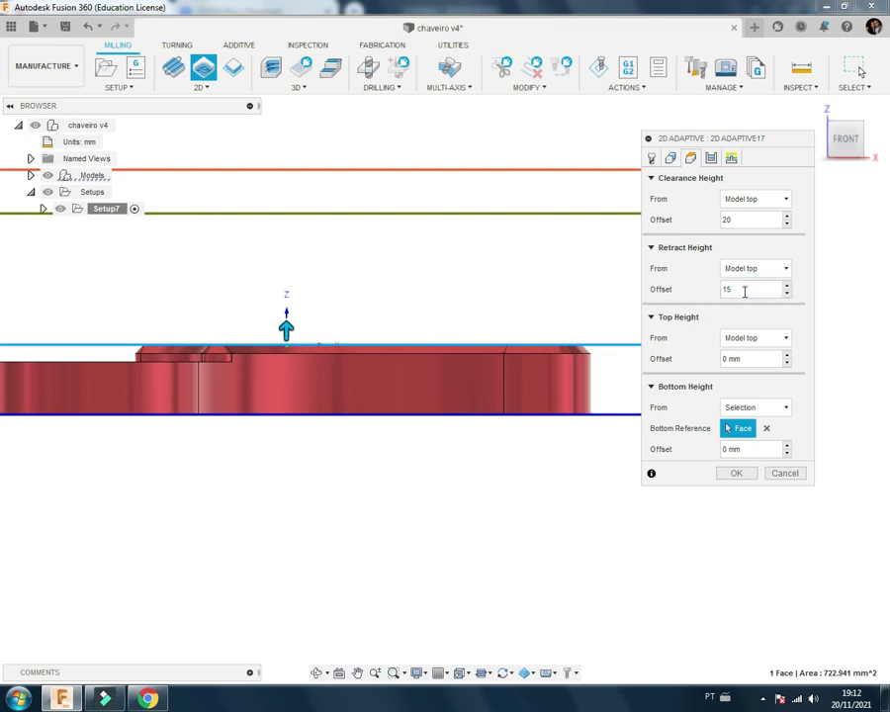
{"action": "double_click", "coordinate": [744, 290]}
{"action": "left_click", "coordinate": [750, 289]}
Step: On the Passes tab, enter 0.01 for Tolerance and 2 for Optimal Load
{"action": "left_click", "coordinate": [711, 158]}
{"action": "left_click", "coordinate": [767, 198]}
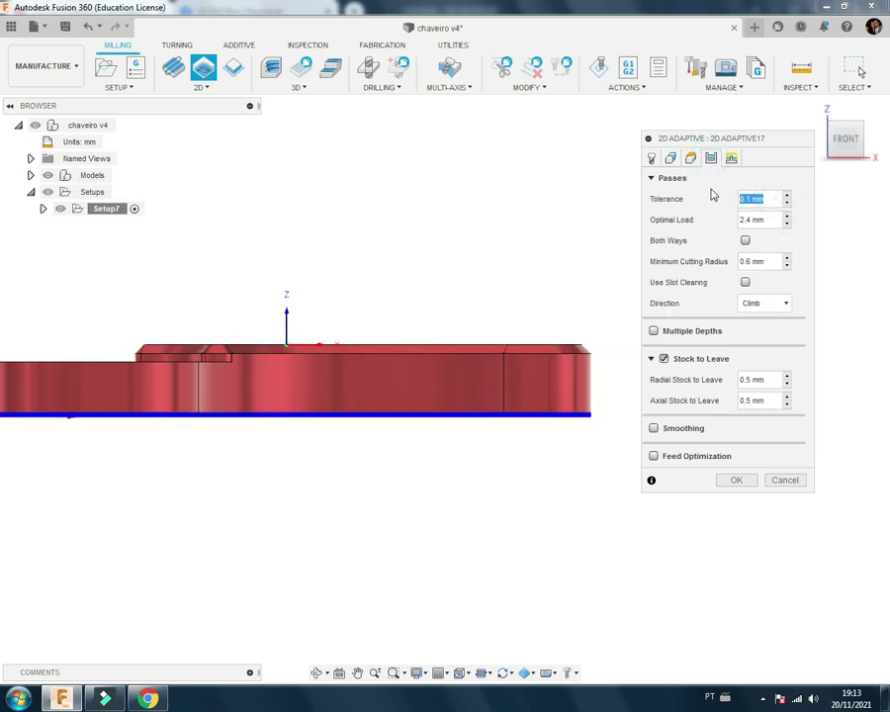
{"action": "type", "text": "0"}
{"action": "left_click", "coordinate": [743, 220]}
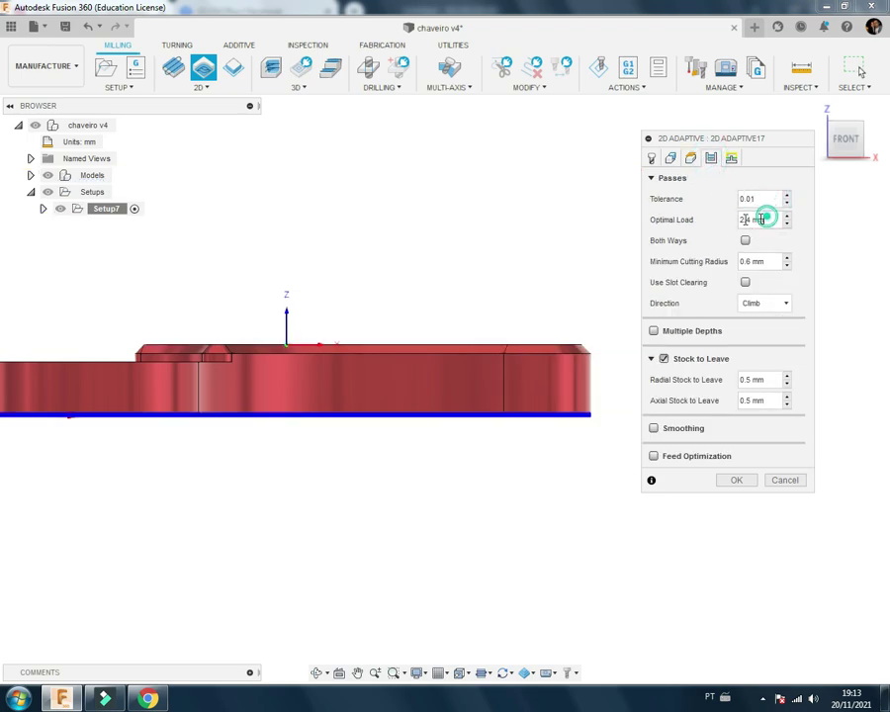
{"action": "key", "text": "F6"}
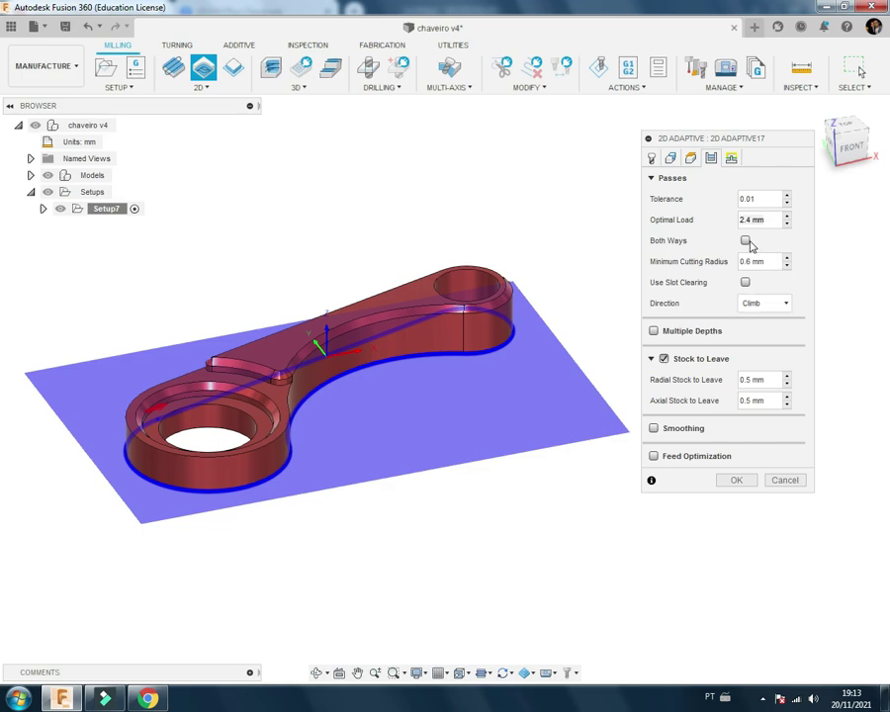
{"action": "left_click_drag", "start_coordinate": [770, 222], "coordinate": [698, 224]}
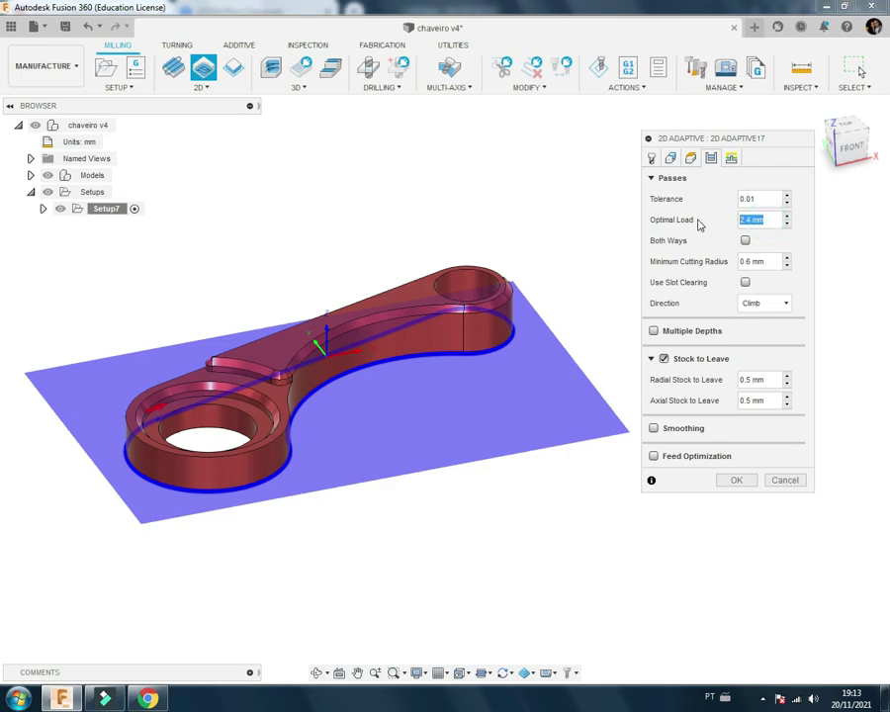
{"action": "type", "text": "2"}
{"action": "middle_click_drag", "start_coordinate": [619, 359], "coordinate": [459, 336], "text": "shift"}
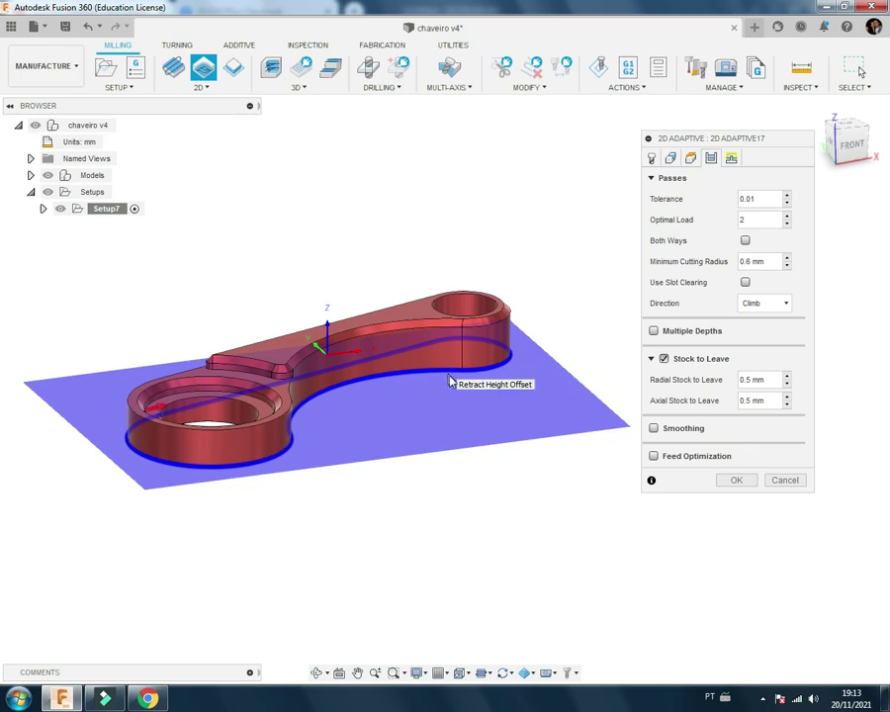
{"action": "left_click", "coordinate": [40, 701]}
{"action": "left_click", "coordinate": [70, 326]}
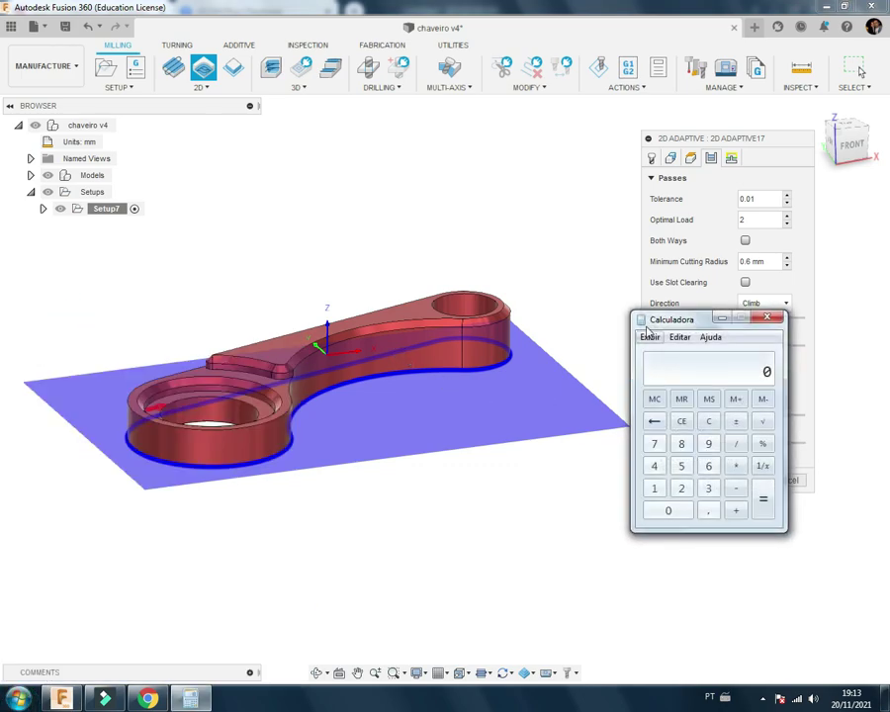
{"action": "mouse_move", "coordinate": [674, 318]}
{"action": "left_mouse_down"}
{"action": "mouse_move", "coordinate": [484, 376]}
{"action": "mouse_move", "coordinate": [516, 513]}
{"action": "mouse_move", "coordinate": [476, 399]}
{"action": "left_mouse_up"}
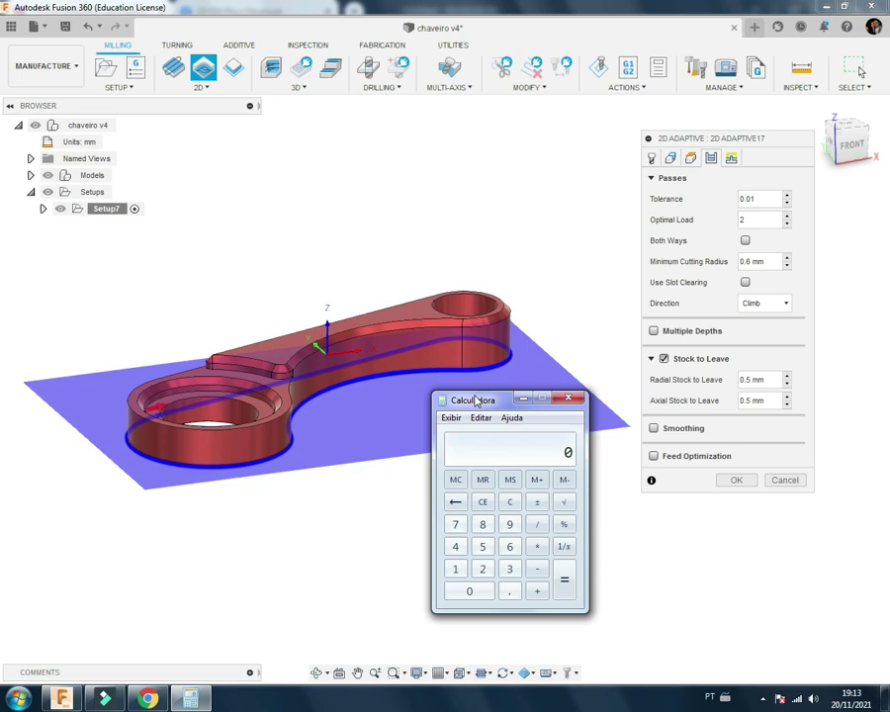
{"action": "type", "text": ",5"}
{"action": "key", "text": "Escape"}
{"action": "left_click", "coordinate": [568, 398]}
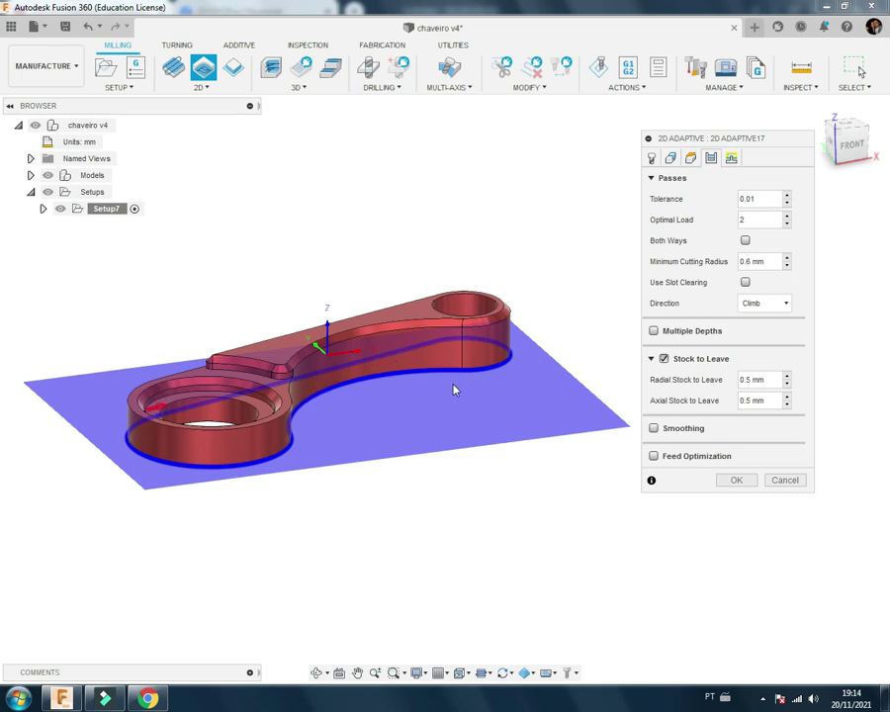
Step: Set Axial Stock to Leave to 0 and Radial Stock to Leave to 0.1
{"action": "middle_click_drag", "start_coordinate": [445, 378], "coordinate": [548, 410], "text": "shift"}
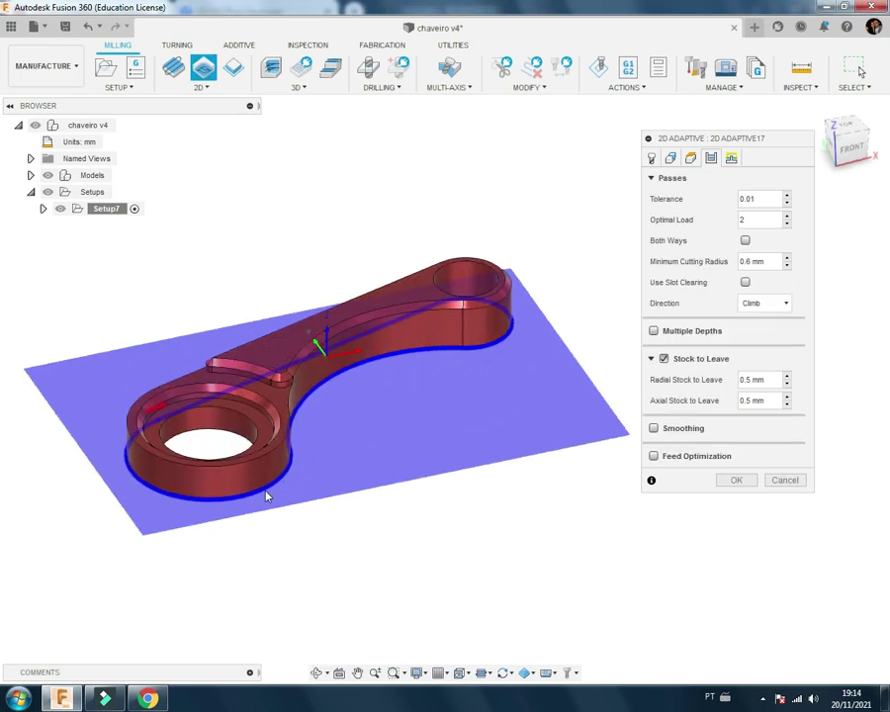
{"action": "middle_click_drag", "start_coordinate": [319, 314], "coordinate": [311, 507], "text": "shift"}
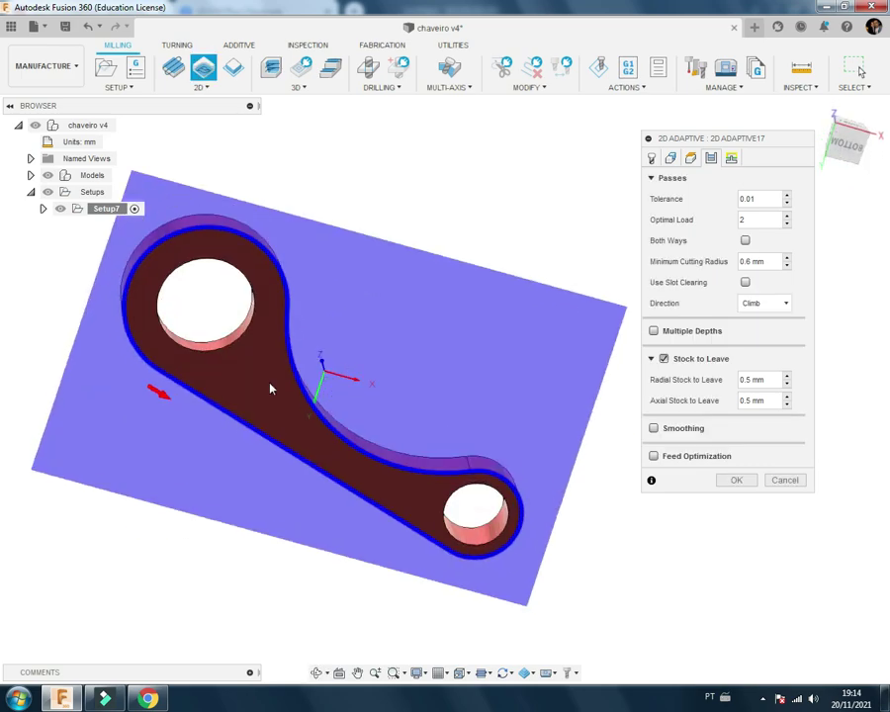
{"action": "double_click", "coordinate": [756, 400]}
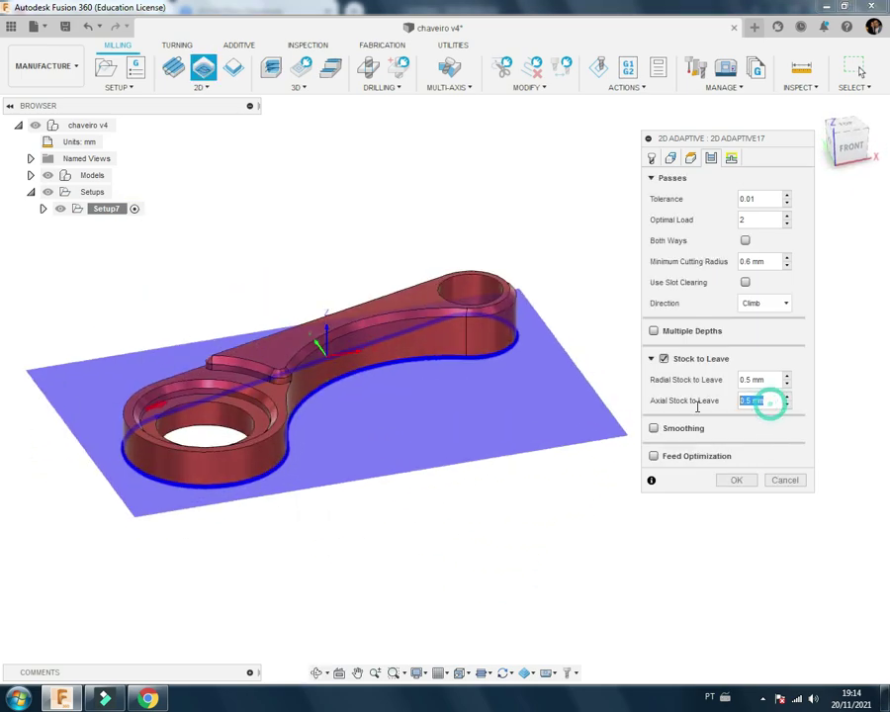
{"action": "type", "text": "0"}
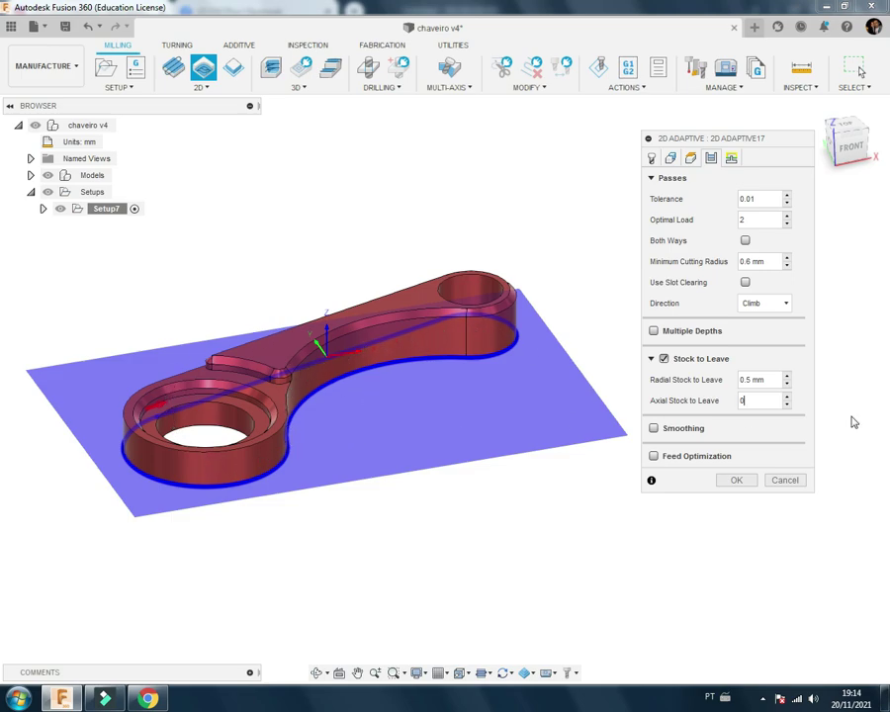
{"action": "double_click", "coordinate": [777, 380]}
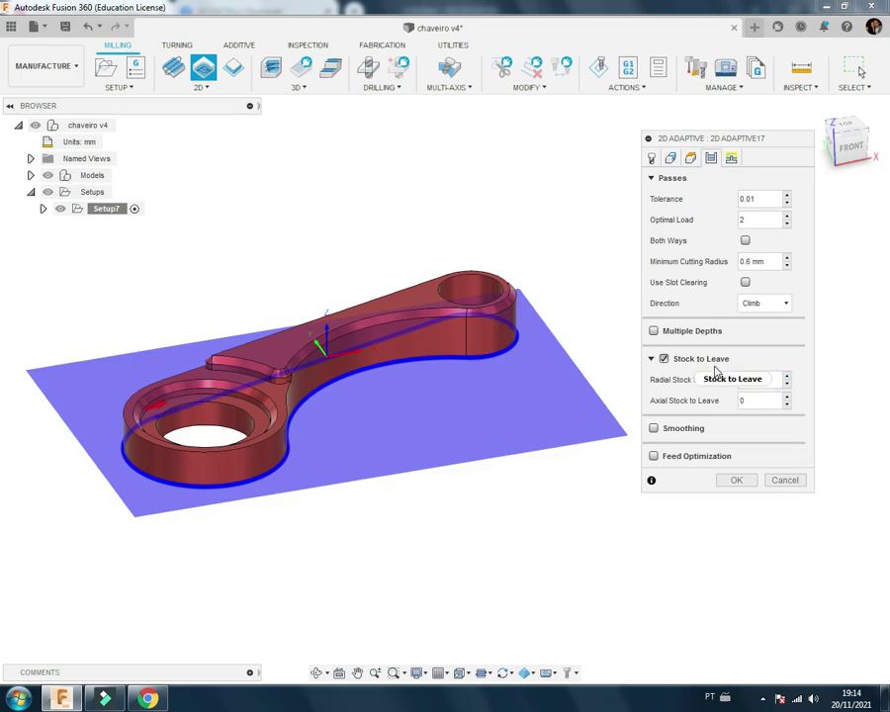
{"action": "type", "text": "0.1"}
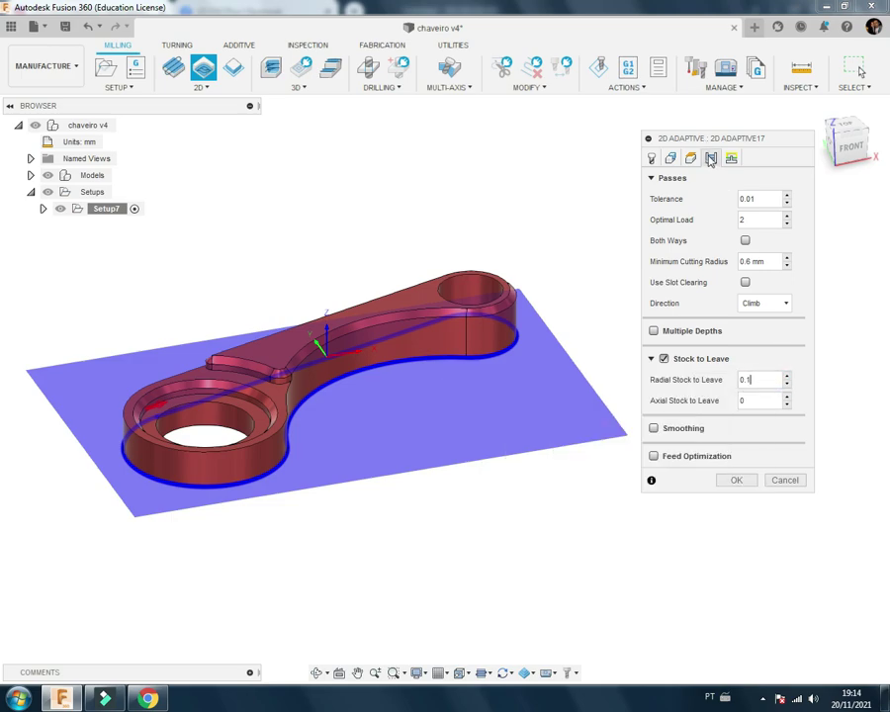
{"action": "left_click", "coordinate": [710, 159]}
{"action": "scroll", "coordinate": [575, 297], "scroll_direction": "down", "scroll_amount": 3}
{"action": "scroll", "coordinate": [525, 346], "scroll_direction": "down", "scroll_amount": 2}
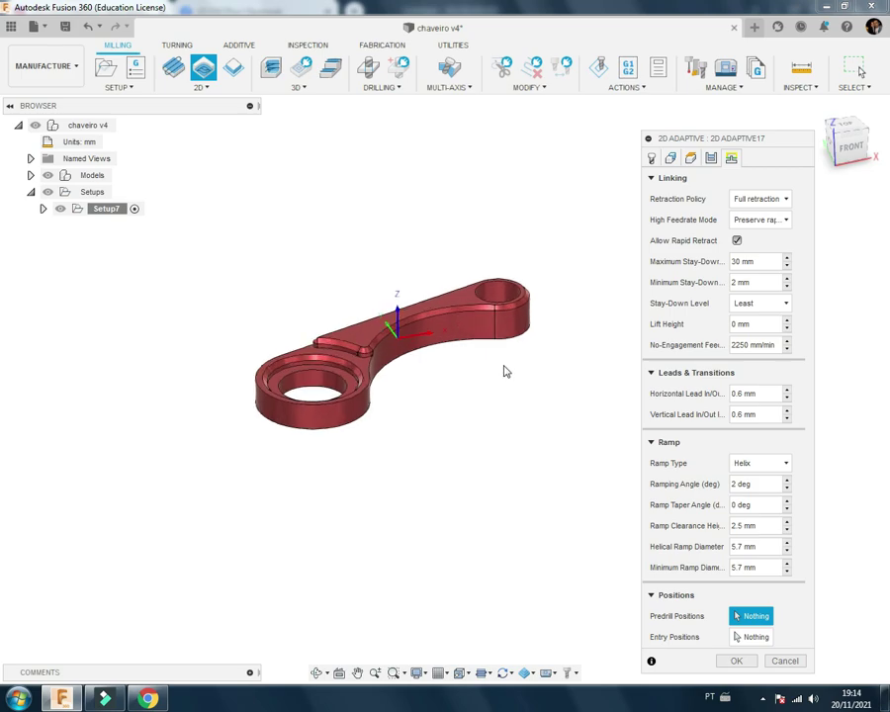
{"action": "scroll", "coordinate": [484, 376], "scroll_direction": "up", "scroll_amount": 1}
{"action": "scroll", "coordinate": [492, 314], "scroll_direction": "up", "scroll_amount": 2}
{"action": "scroll", "coordinate": [495, 311], "scroll_direction": "up", "scroll_amount": 1}
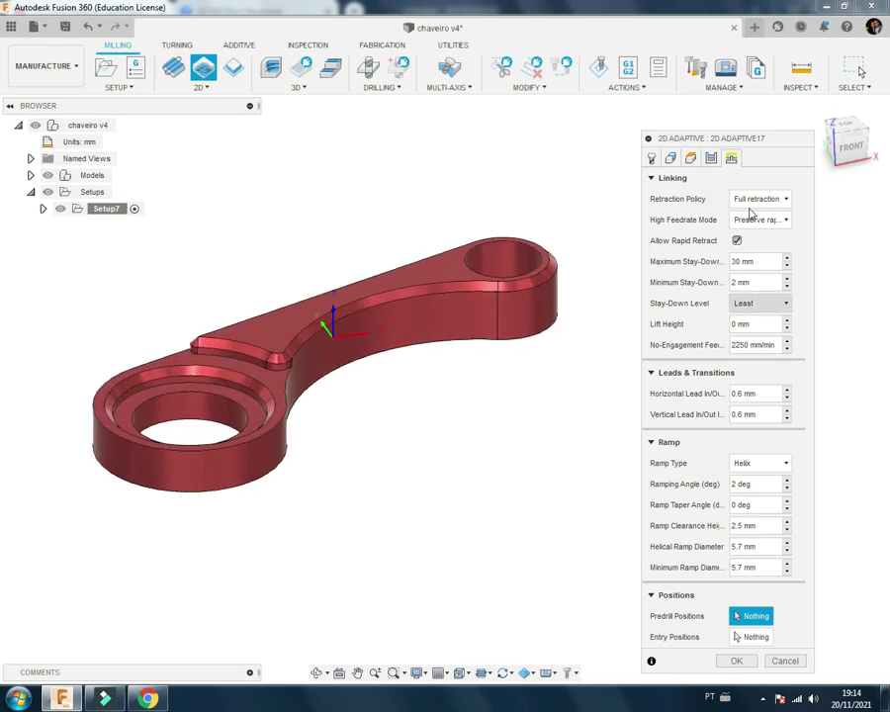
{"action": "left_click_drag", "start_coordinate": [734, 139], "coordinate": [707, 72]}
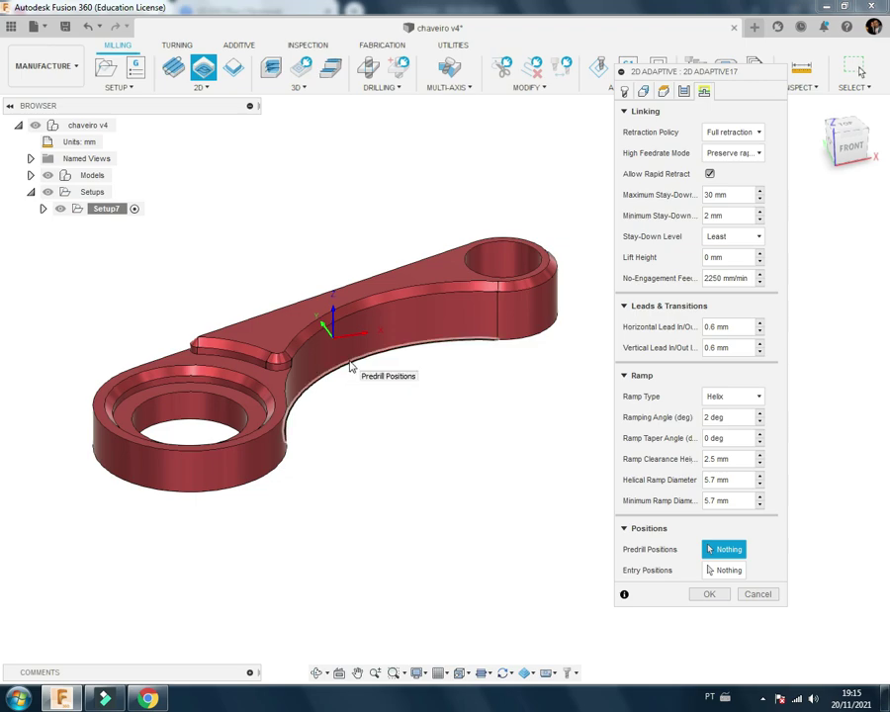
{"action": "middle_click_drag", "start_coordinate": [349, 366], "coordinate": [316, 418], "text": "shift"}
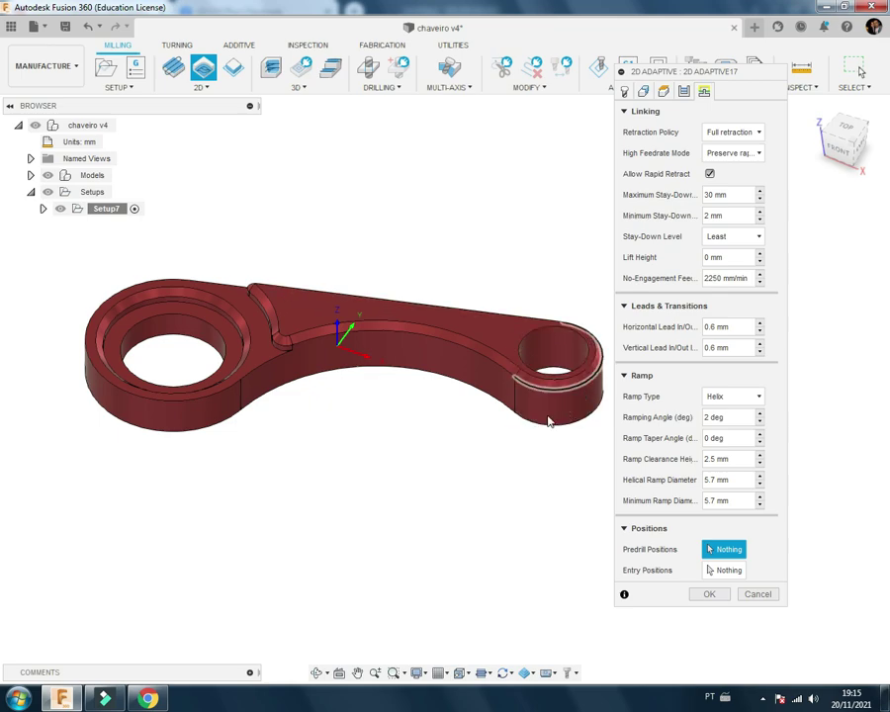
{"action": "scroll", "coordinate": [412, 435], "scroll_direction": "down", "scroll_amount": 2}
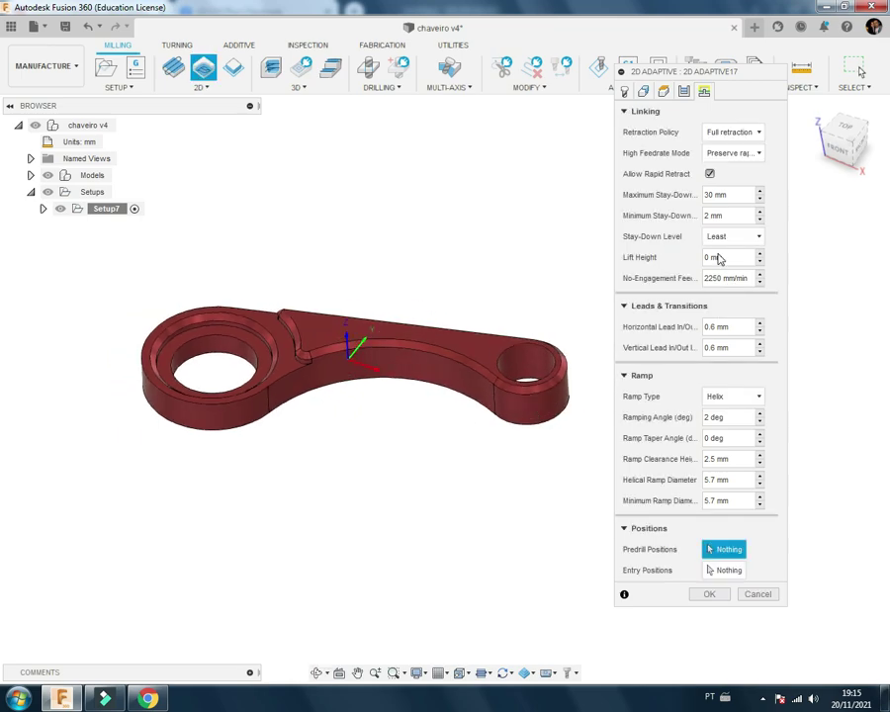
Step: Set the stay-down level to Most and keep the 5000 mm/min no-engagement feedrate
{"action": "left_click", "coordinate": [719, 236]}
{"action": "left_click", "coordinate": [732, 409]}
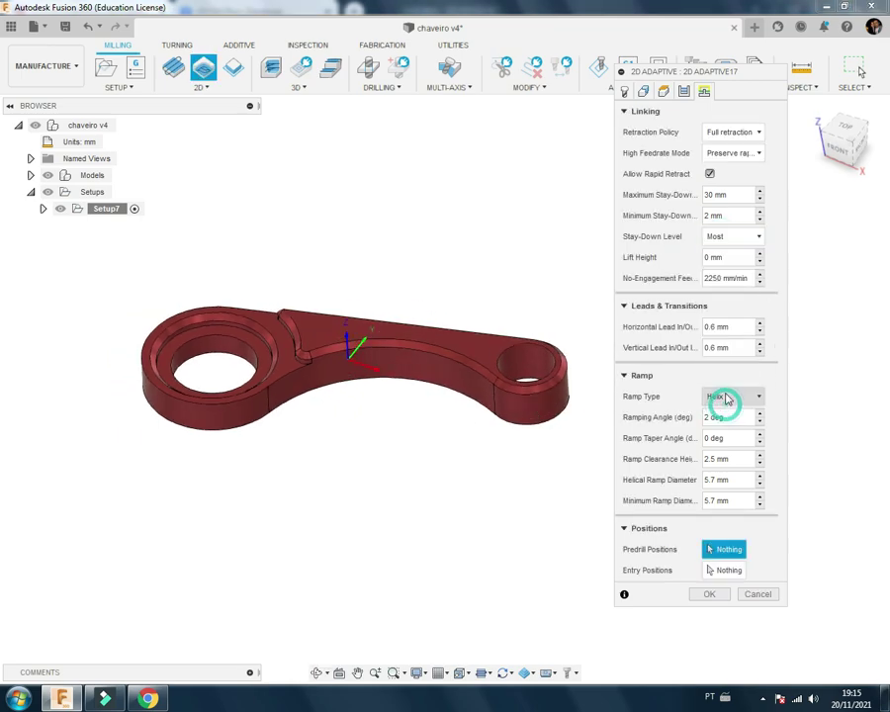
{"action": "left_click", "coordinate": [722, 278]}
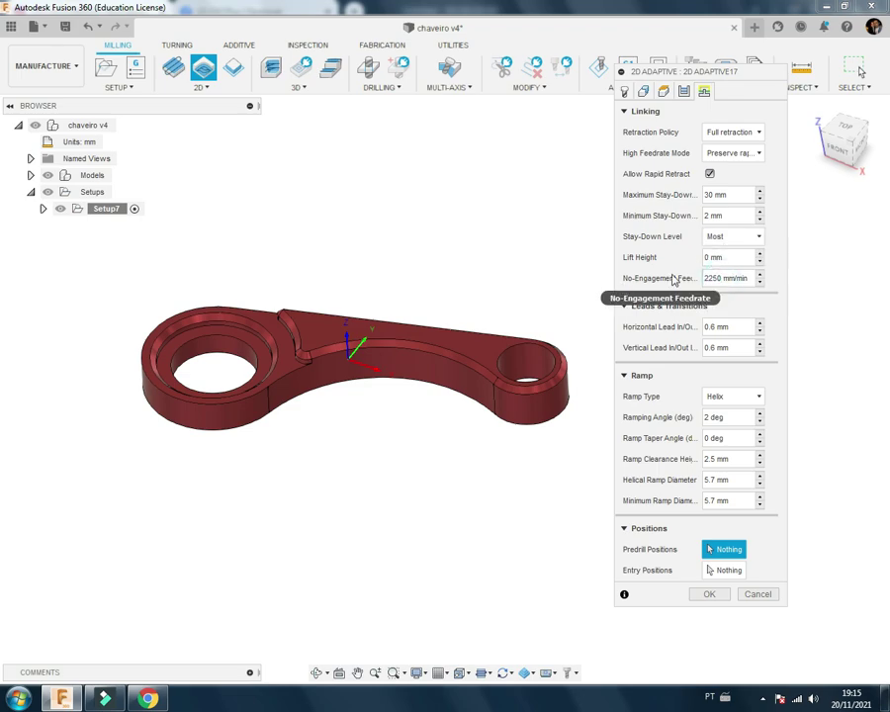
{"action": "left_click_drag", "start_coordinate": [722, 278], "coordinate": [693, 278]}
{"action": "key", "text": "Return"}
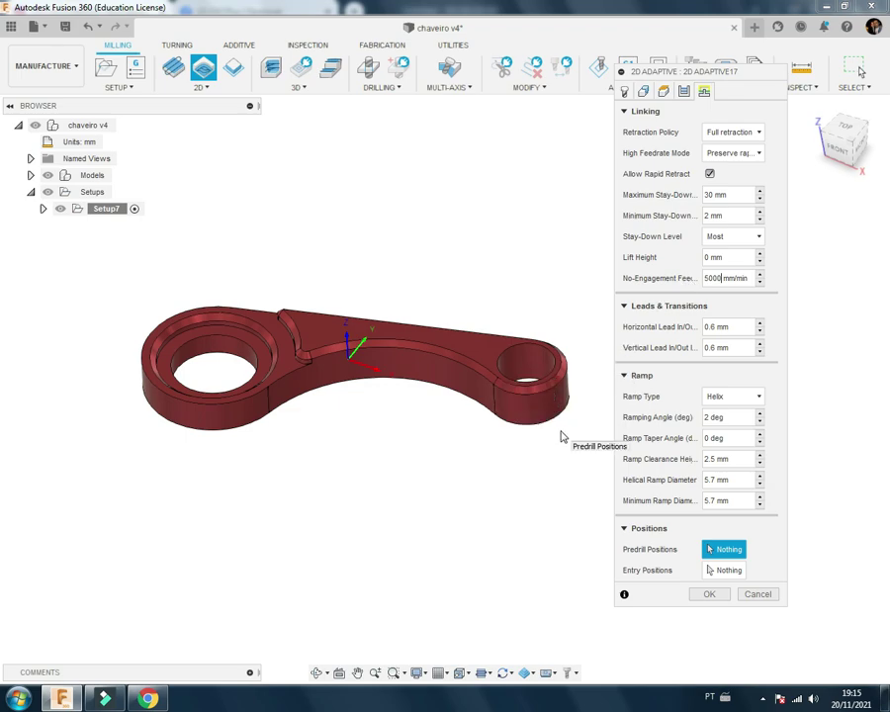
Step: Enter 1 for Ramp Clearance Height and generate the 2D Adaptive17 toolpath
{"action": "scroll", "coordinate": [436, 407], "scroll_direction": "down", "scroll_amount": 1}
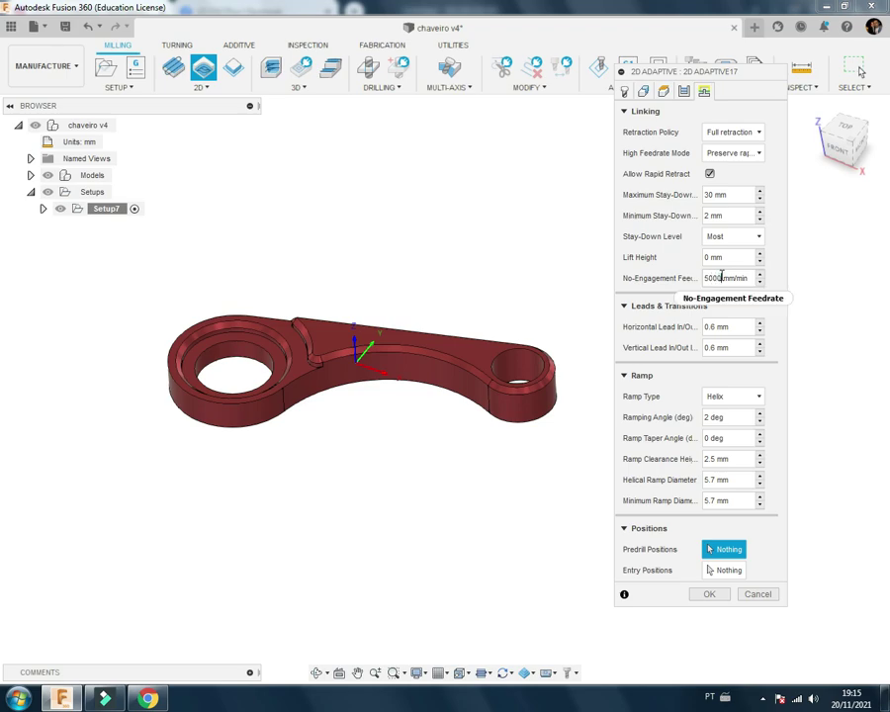
{"action": "left_click_drag", "start_coordinate": [722, 277], "coordinate": [698, 285]}
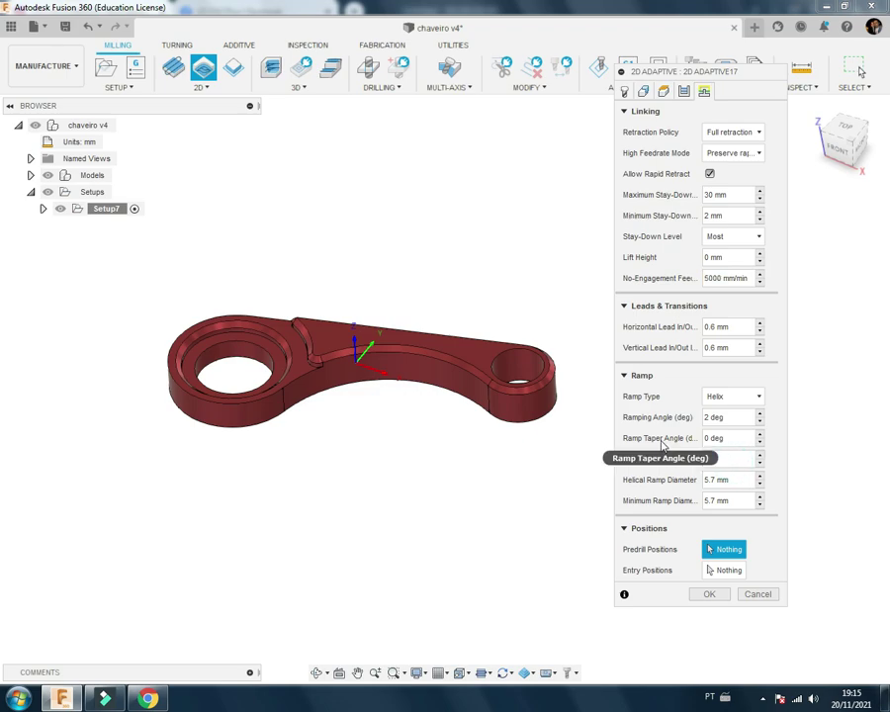
{"action": "type", "text": "1"}
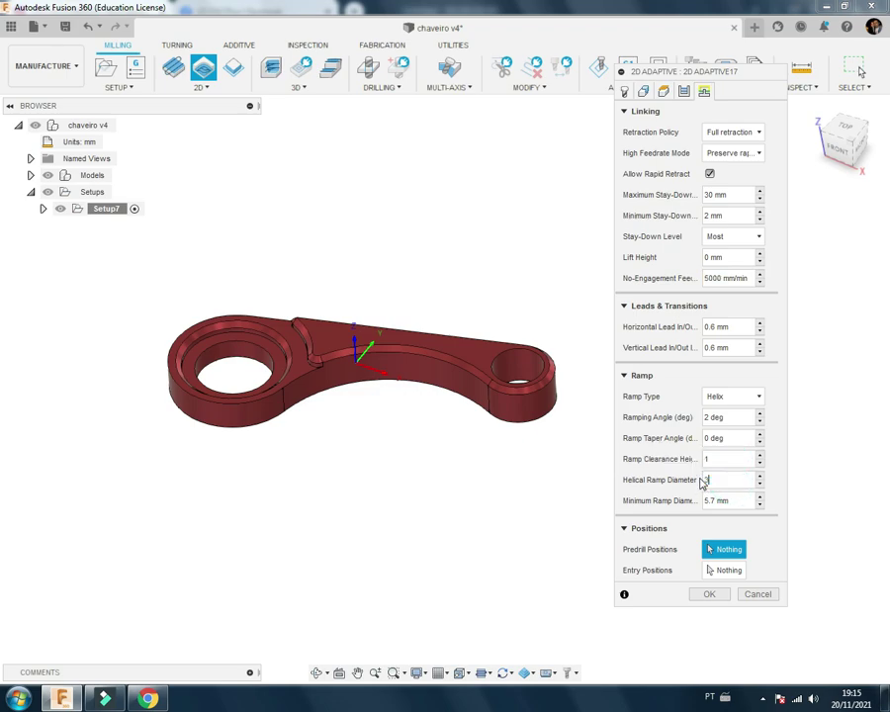
{"action": "left_click", "coordinate": [714, 595]}
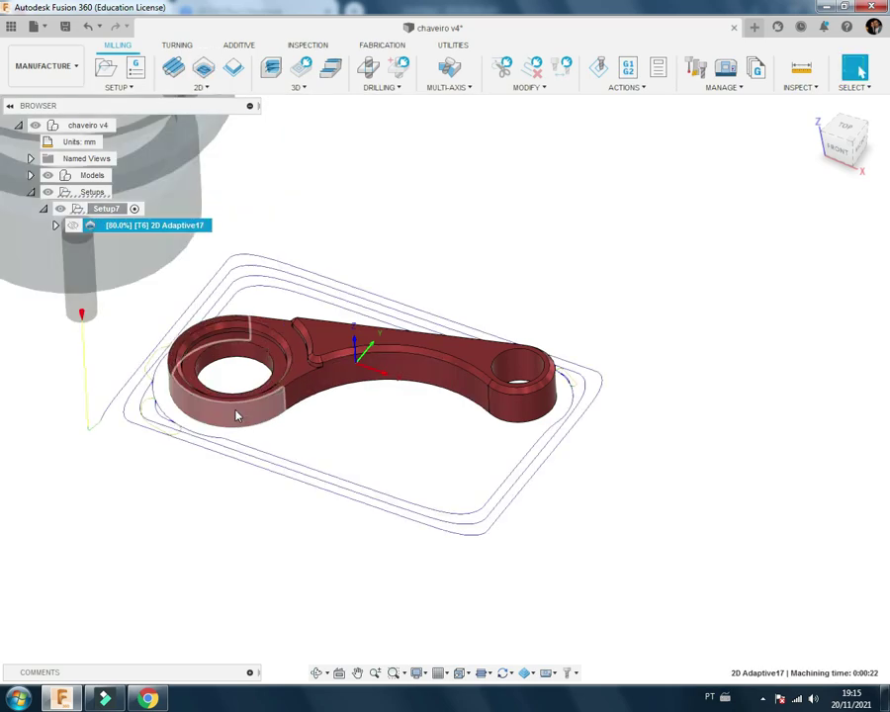
Step: Inspect the 2D Adaptive17 toolpath around the keychain, then launch the stock simulation
{"action": "middle_click_drag", "start_coordinate": [227, 425], "coordinate": [237, 452], "text": "shift"}
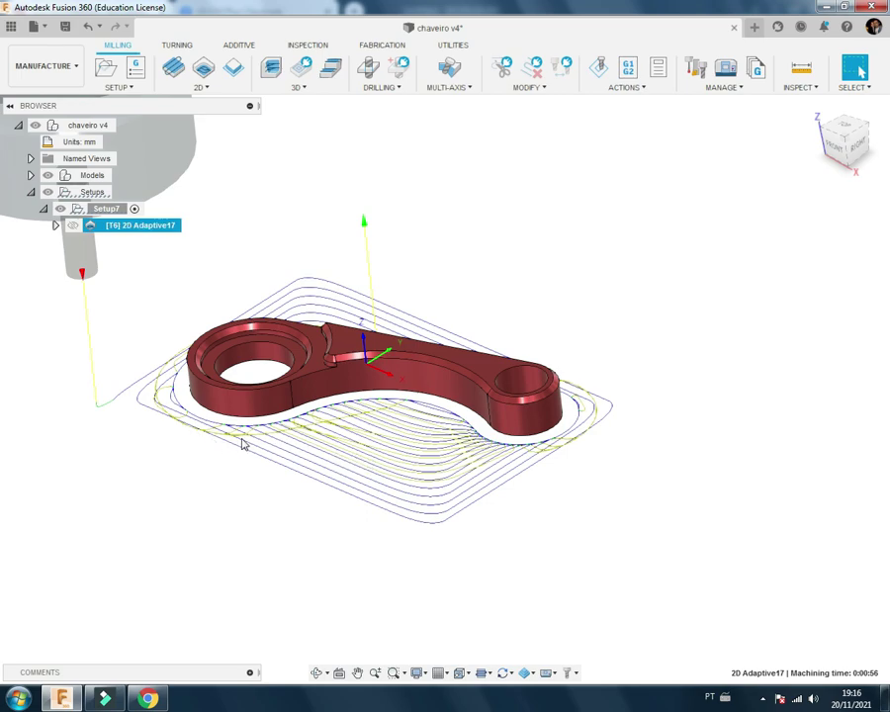
{"action": "middle_click_drag", "start_coordinate": [238, 444], "coordinate": [250, 454], "text": "shift"}
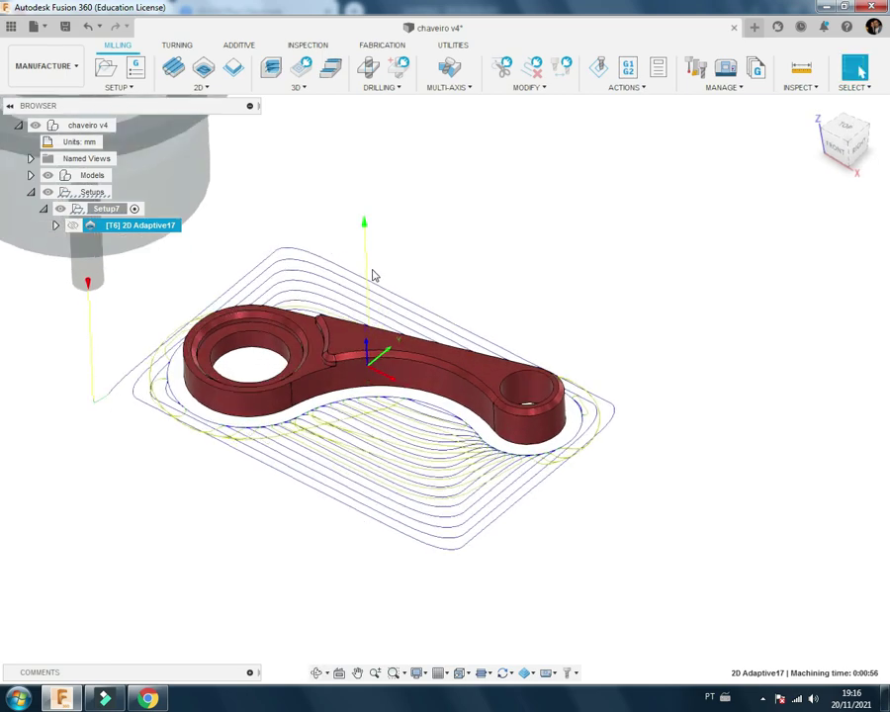
{"action": "scroll", "coordinate": [262, 445], "scroll_direction": "up", "scroll_amount": 2}
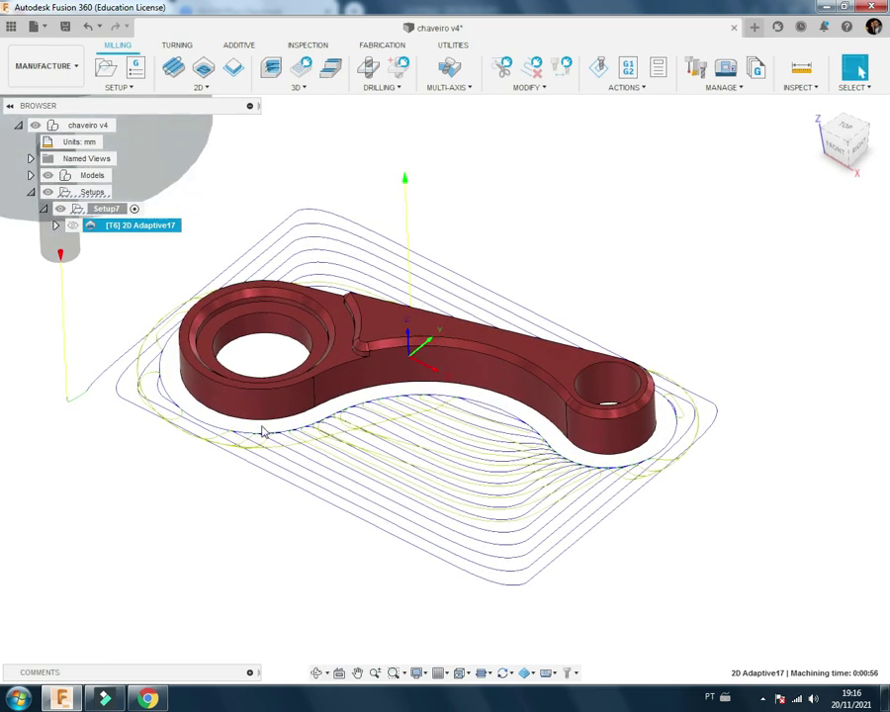
{"action": "left_click", "coordinate": [599, 67]}
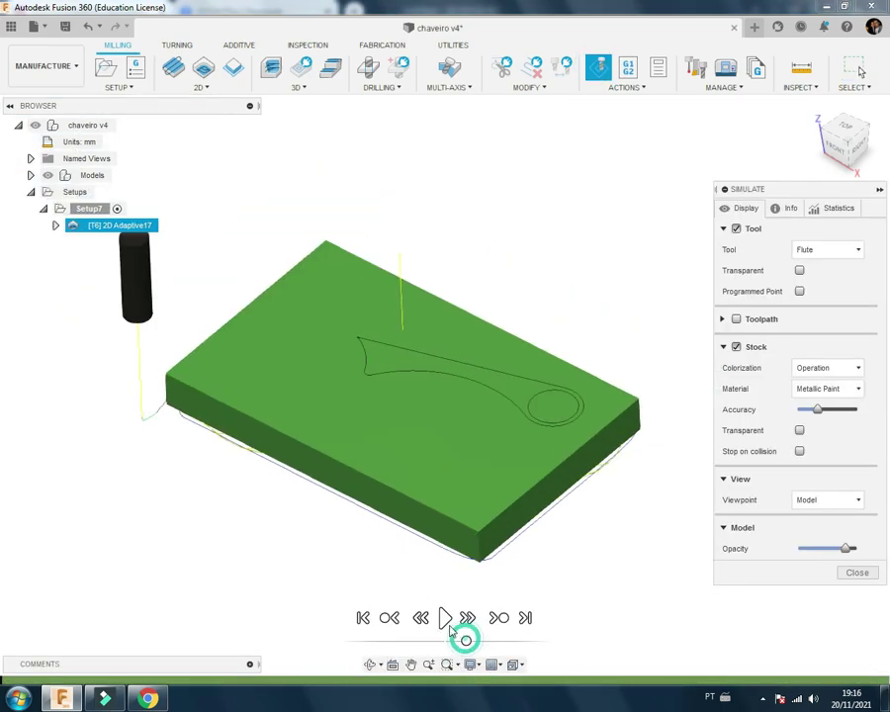
Step: Play the simulation briefly, pause it, and zoom into a side view of the stock
{"action": "left_click", "coordinate": [445, 618]}
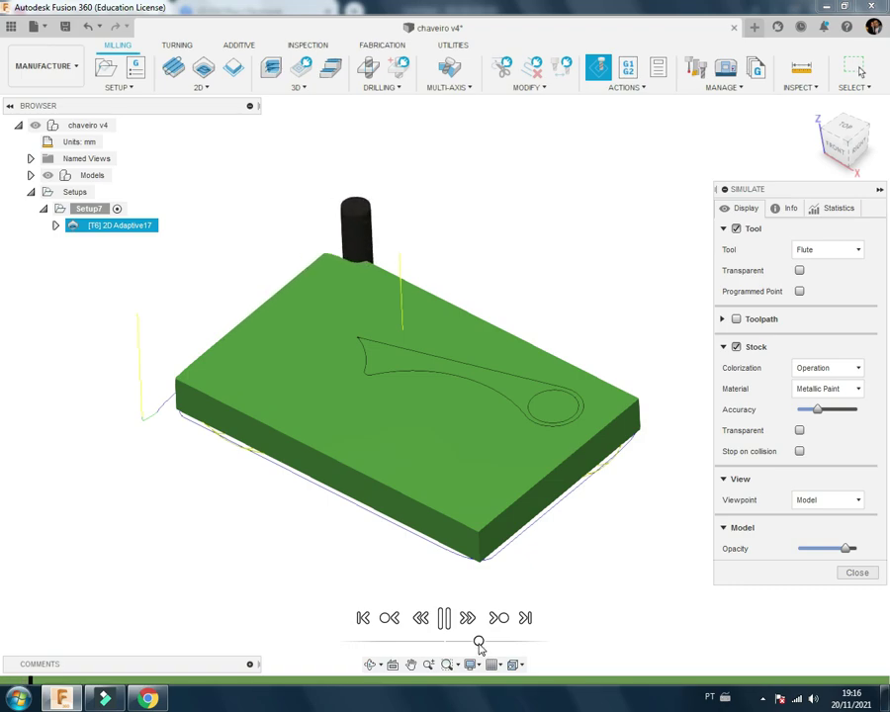
{"action": "left_click", "coordinate": [445, 618]}
{"action": "mouse_move", "coordinate": [530, 528]}
{"action": "middle_mouse_down", "text": "shift"}
{"action": "mouse_move", "coordinate": [461, 458]}
{"action": "mouse_move", "coordinate": [467, 484]}
{"action": "middle_mouse_up", "text": "shift"}
{"action": "scroll", "coordinate": [496, 319], "scroll_direction": "up", "scroll_amount": 3}
{"action": "scroll", "coordinate": [496, 319], "scroll_direction": "up", "scroll_amount": 2}
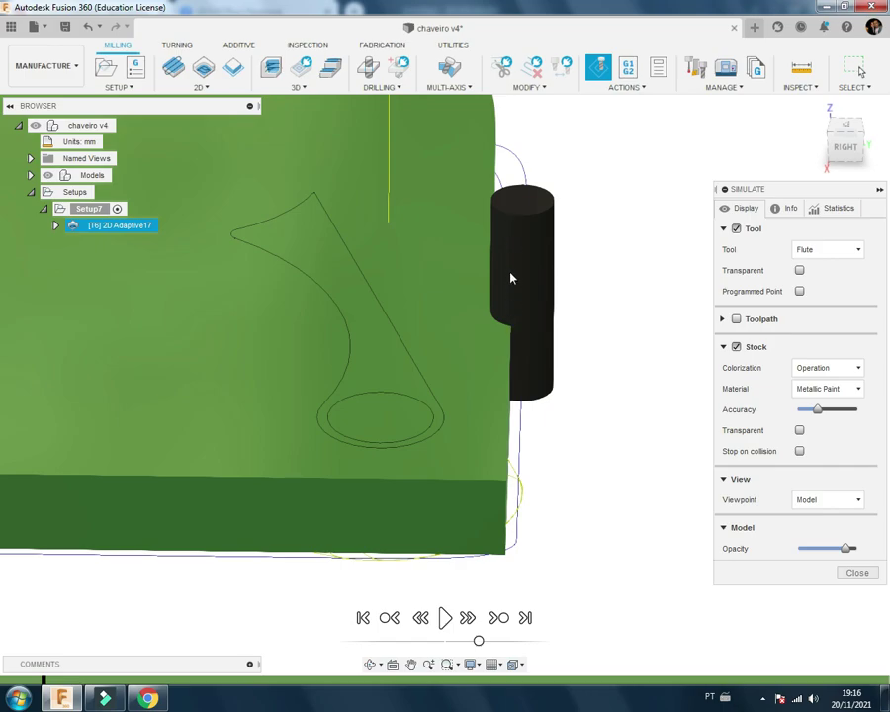
Step: Inspect the stock from several angles and show operation info: 2250 mm/min, 0:01:11, no collisions
{"action": "middle_click_drag", "start_coordinate": [504, 283], "coordinate": [511, 390], "text": "shift"}
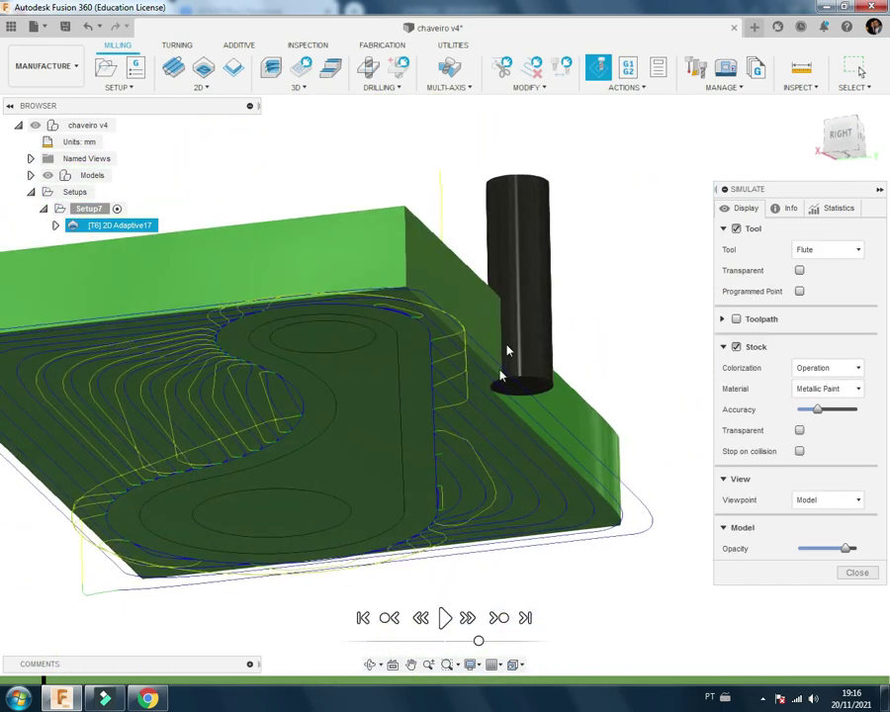
{"action": "middle_click_drag", "start_coordinate": [505, 346], "coordinate": [530, 166], "text": "shift"}
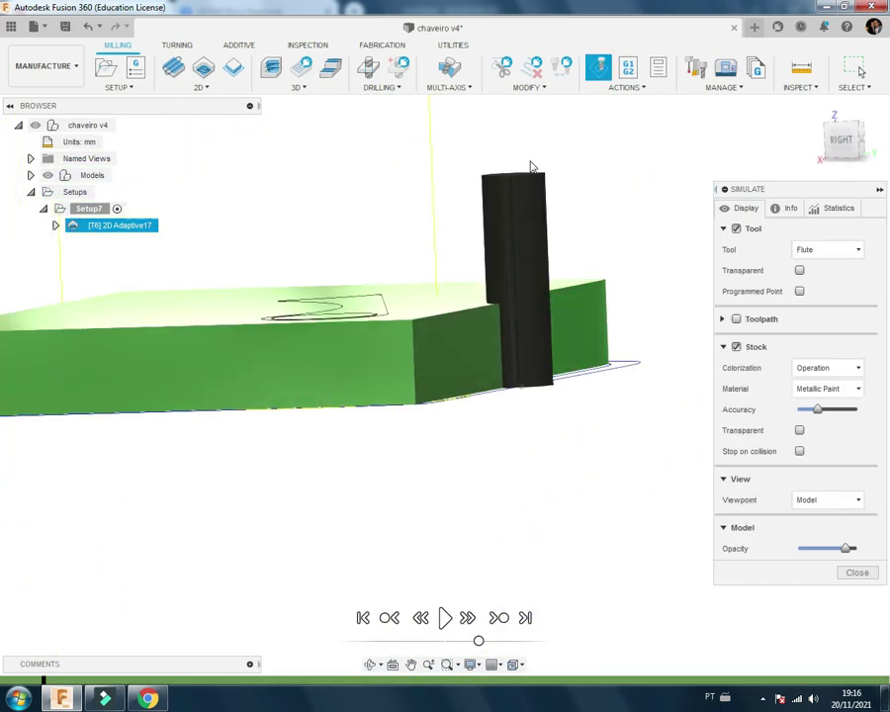
{"action": "mouse_move", "coordinate": [494, 375]}
{"action": "middle_mouse_down", "text": "shift"}
{"action": "mouse_move", "coordinate": [456, 396]}
{"action": "mouse_move", "coordinate": [503, 411]}
{"action": "middle_mouse_up", "text": "shift"}
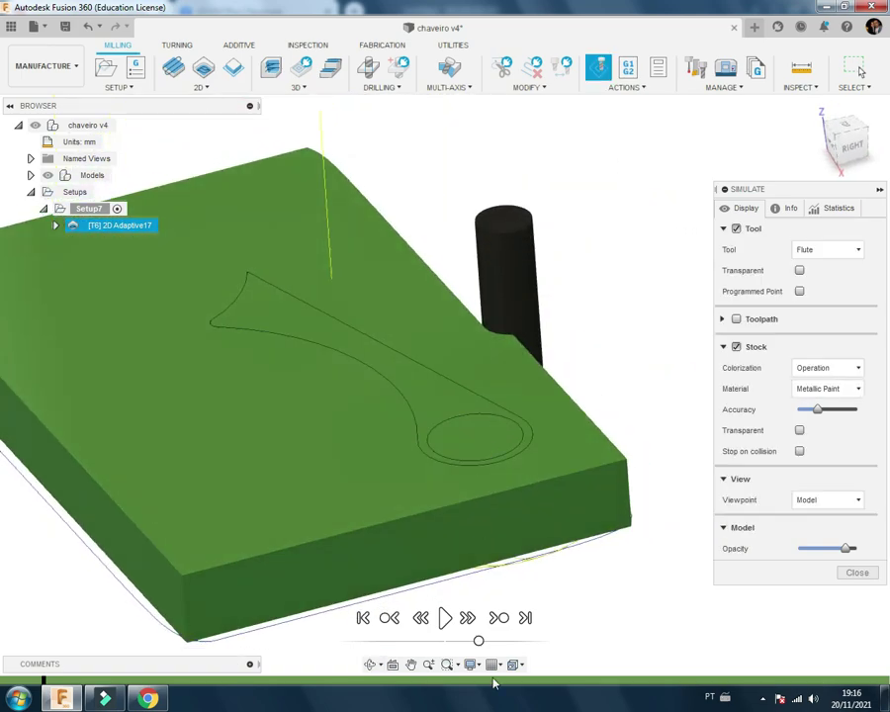
{"action": "left_click", "coordinate": [784, 209]}
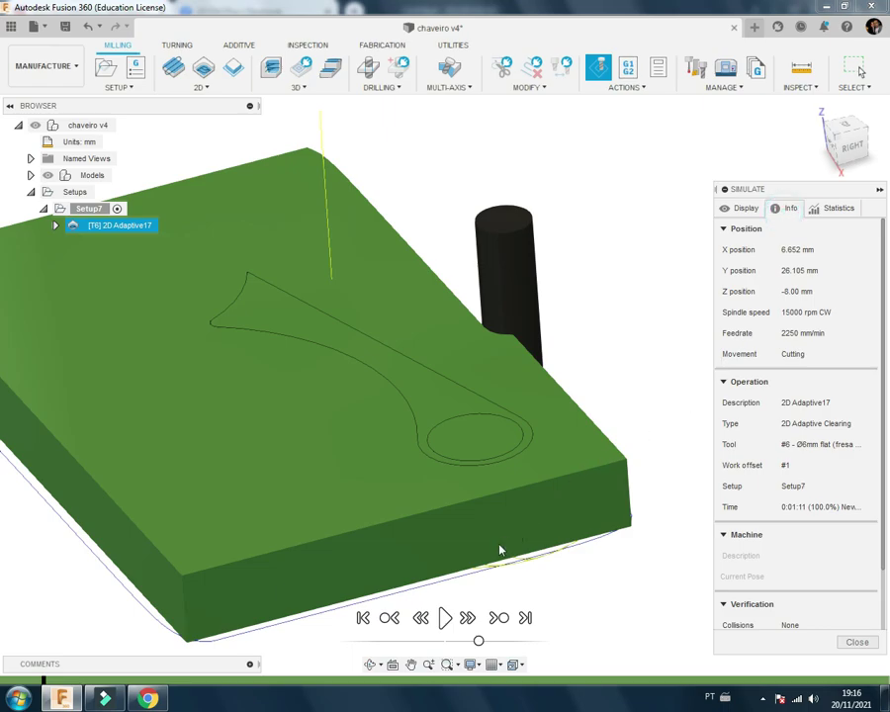
Step: Resume the simulation and watch the stock being roughed toward the keychain outline from several angles
{"action": "left_click", "coordinate": [444, 617]}
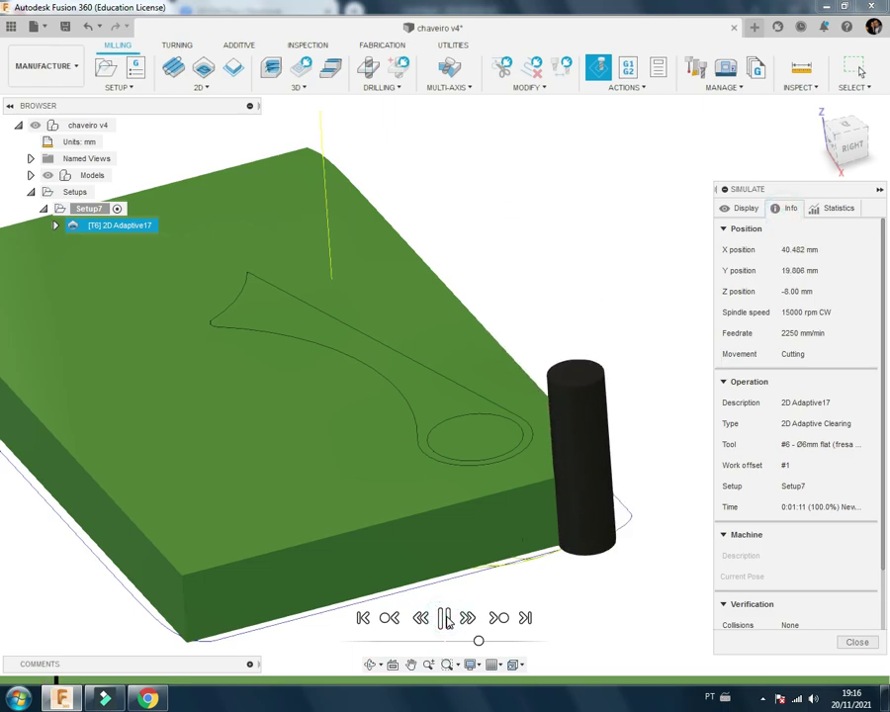
{"action": "middle_click_drag", "start_coordinate": [445, 392], "coordinate": [469, 381], "text": "shift"}
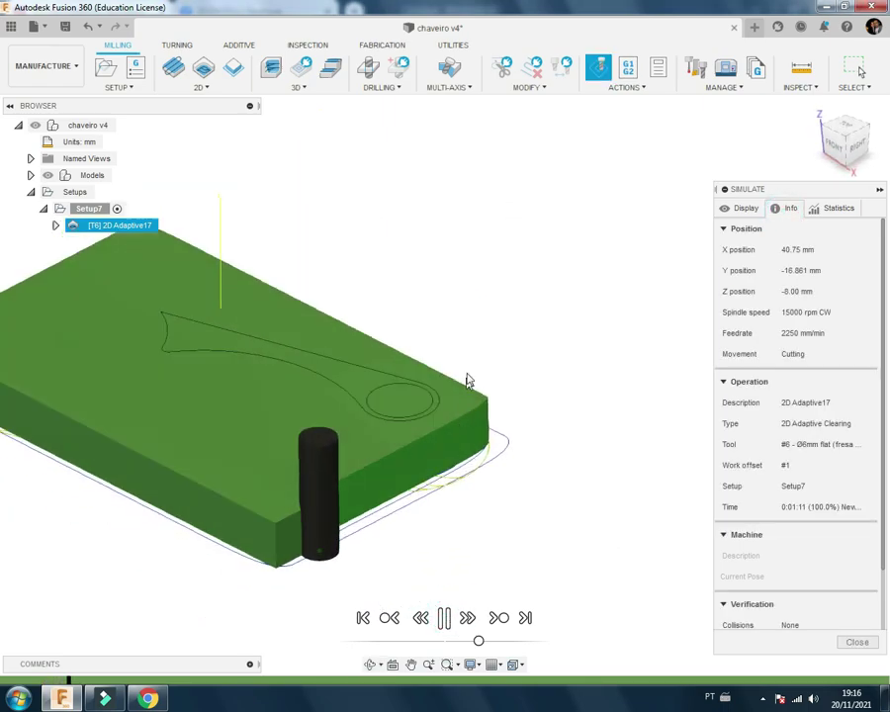
{"action": "scroll", "coordinate": [229, 460], "scroll_direction": "down", "scroll_amount": 4}
{"action": "scroll", "coordinate": [329, 388], "scroll_direction": "up", "scroll_amount": 2}
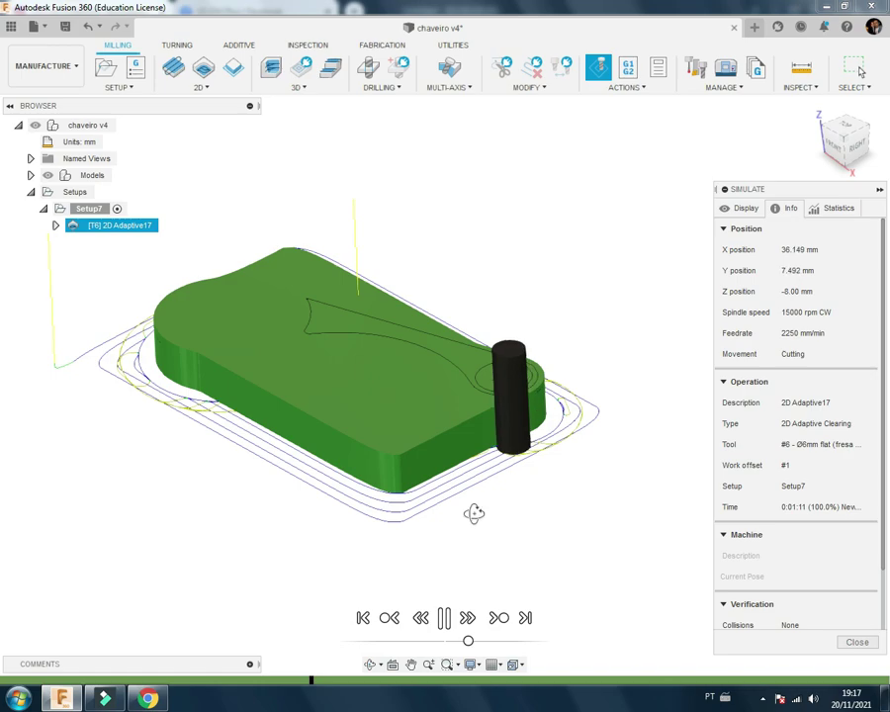
{"action": "middle_click_drag", "start_coordinate": [473, 513], "coordinate": [479, 514], "text": "shift"}
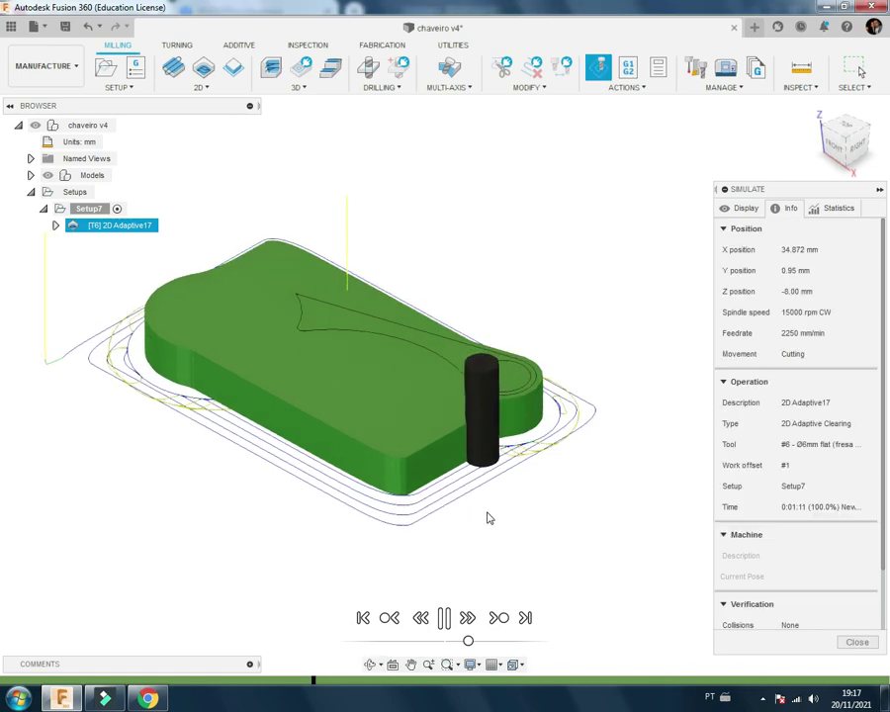
{"action": "mouse_move", "coordinate": [447, 521]}
{"action": "middle_mouse_down", "text": "shift"}
{"action": "mouse_move", "coordinate": [417, 512]}
{"action": "mouse_move", "coordinate": [427, 500]}
{"action": "middle_mouse_up", "text": "shift"}
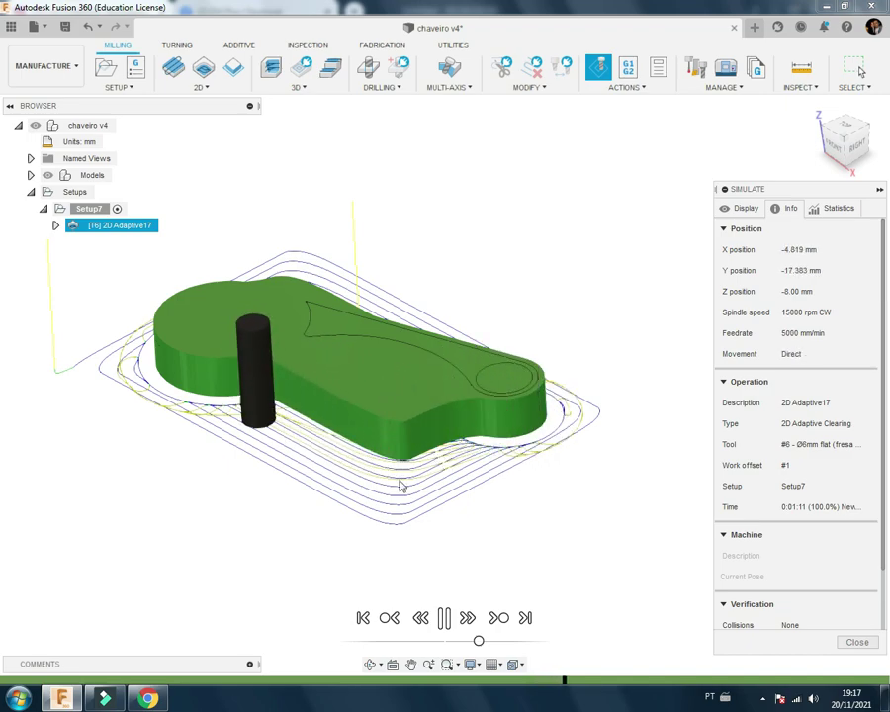
Step: Slow and pause the playback, then close the simulation to return to the toolpath
{"action": "left_click", "coordinate": [458, 641]}
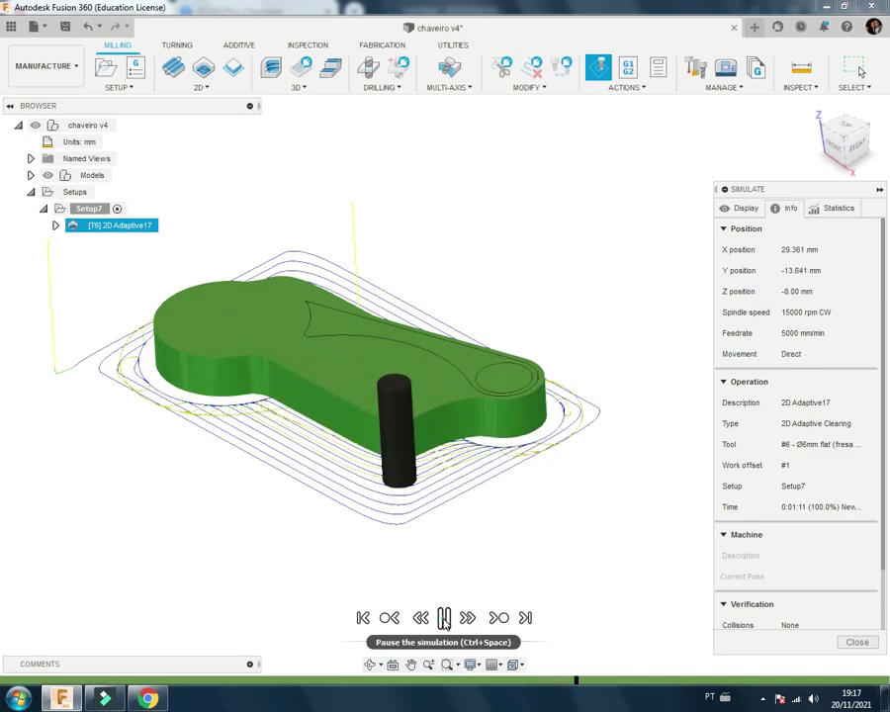
{"action": "left_click", "coordinate": [443, 618]}
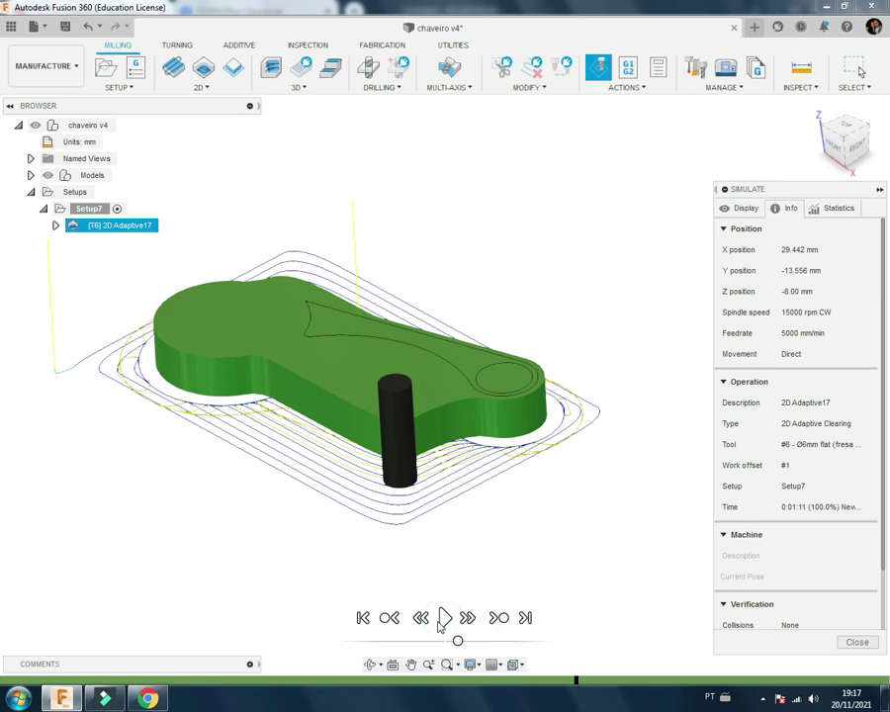
{"action": "left_click", "coordinate": [856, 643]}
Step: Enable Both Ways cutting in the 2D Adaptive17 passes and regenerate the toolpath (0:00:48)
{"action": "right_click", "coordinate": [127, 230]}
{"action": "left_click", "coordinate": [183, 237]}
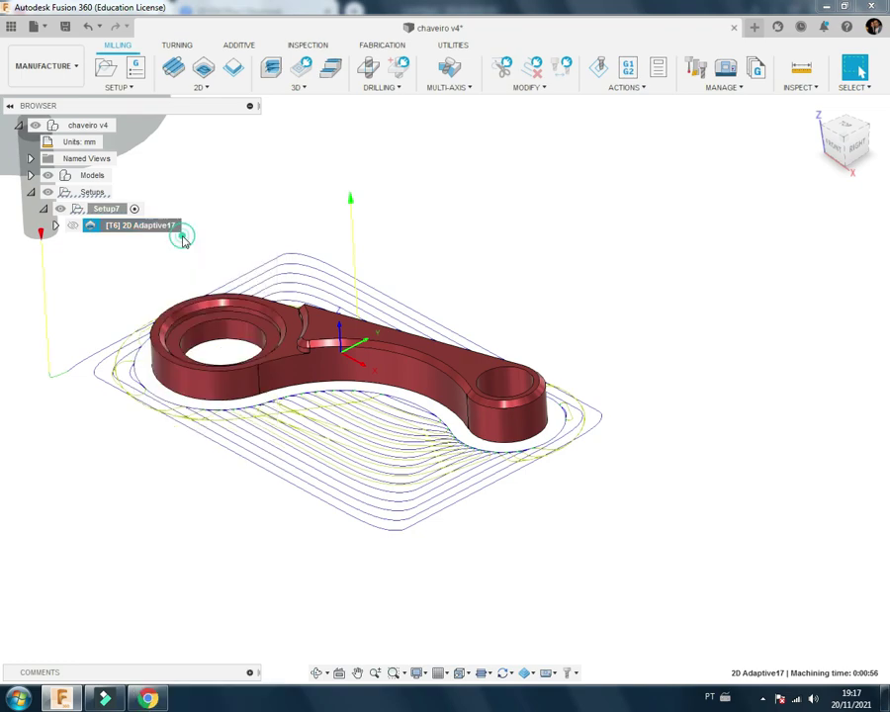
{"action": "left_click", "coordinate": [686, 94]}
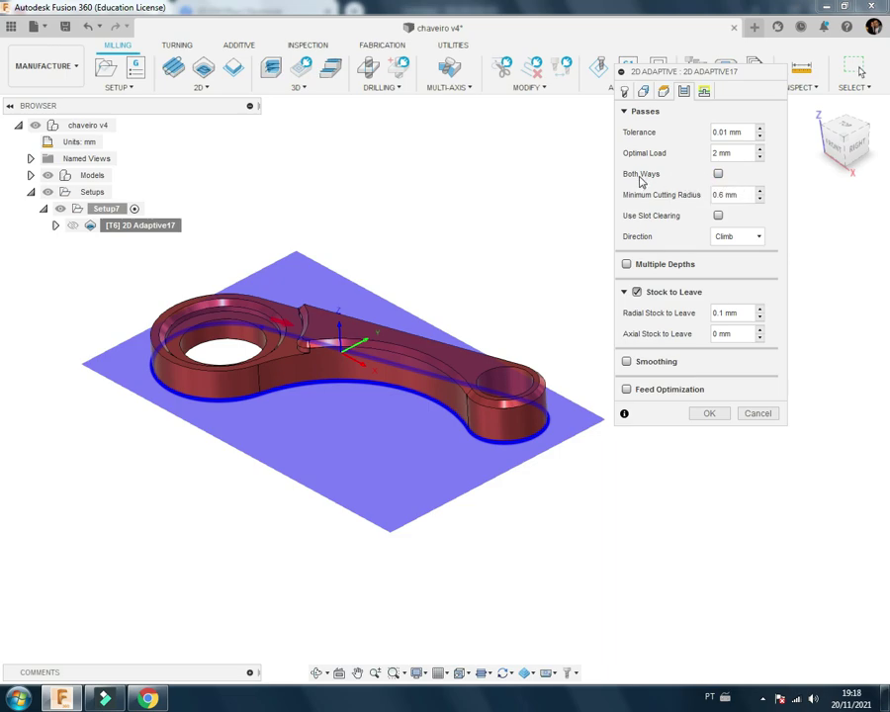
{"action": "left_click", "coordinate": [719, 174]}
{"action": "left_click", "coordinate": [721, 427]}
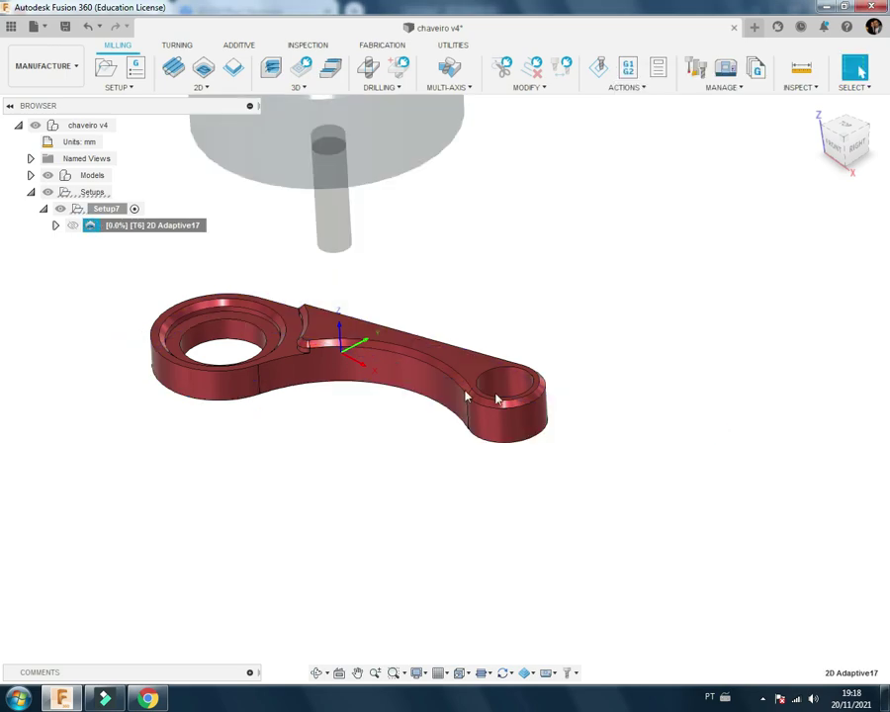
Step: Reorient the view of the updated toolpath and reopen the stock simulation
{"action": "middle_click_drag", "start_coordinate": [311, 362], "coordinate": [341, 312], "text": "shift"}
{"action": "mouse_move", "coordinate": [305, 382]}
{"action": "middle_mouse_down", "text": "shift"}
{"action": "mouse_move", "coordinate": [301, 370]}
{"action": "mouse_move", "coordinate": [390, 393]}
{"action": "mouse_move", "coordinate": [324, 408]}
{"action": "mouse_move", "coordinate": [332, 421]}
{"action": "middle_mouse_up", "text": "shift"}
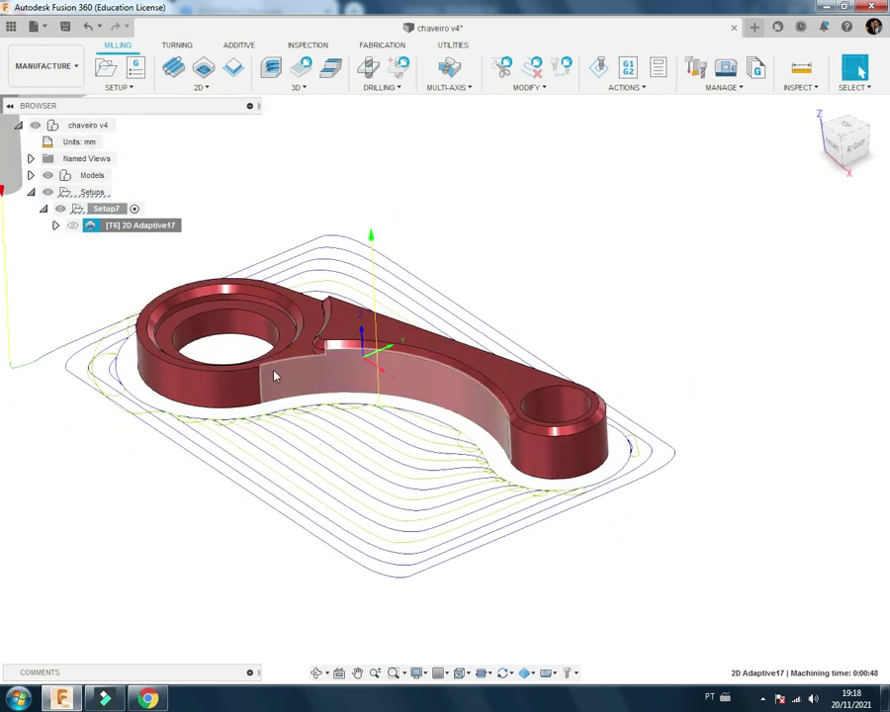
{"action": "left_click", "coordinate": [599, 67]}
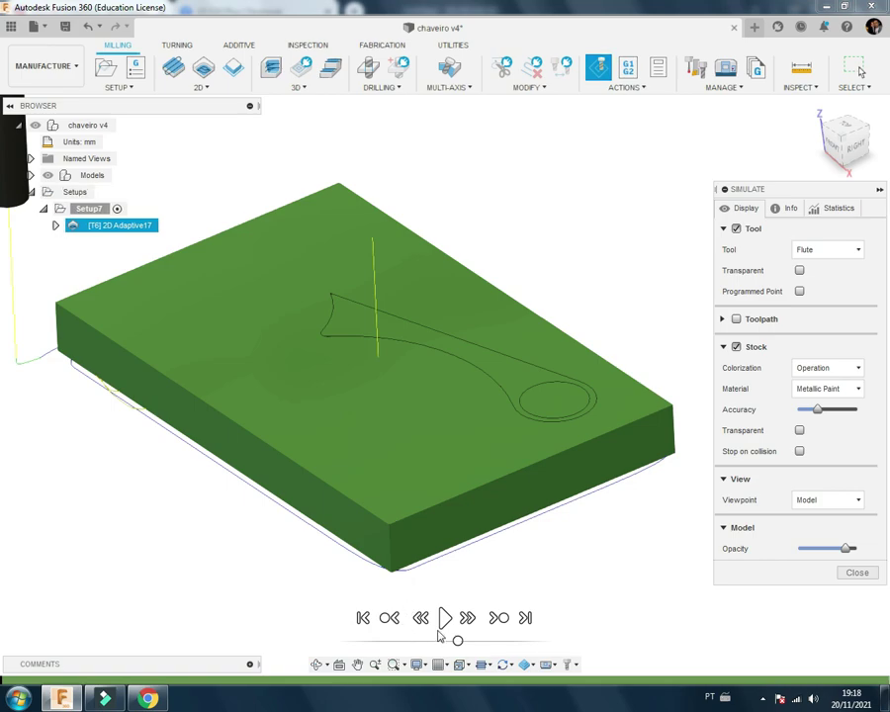
Step: Replay the updated simulation at higher speed, orbiting and zooming to watch the cut reach the keychain outline
{"action": "left_click", "coordinate": [443, 617]}
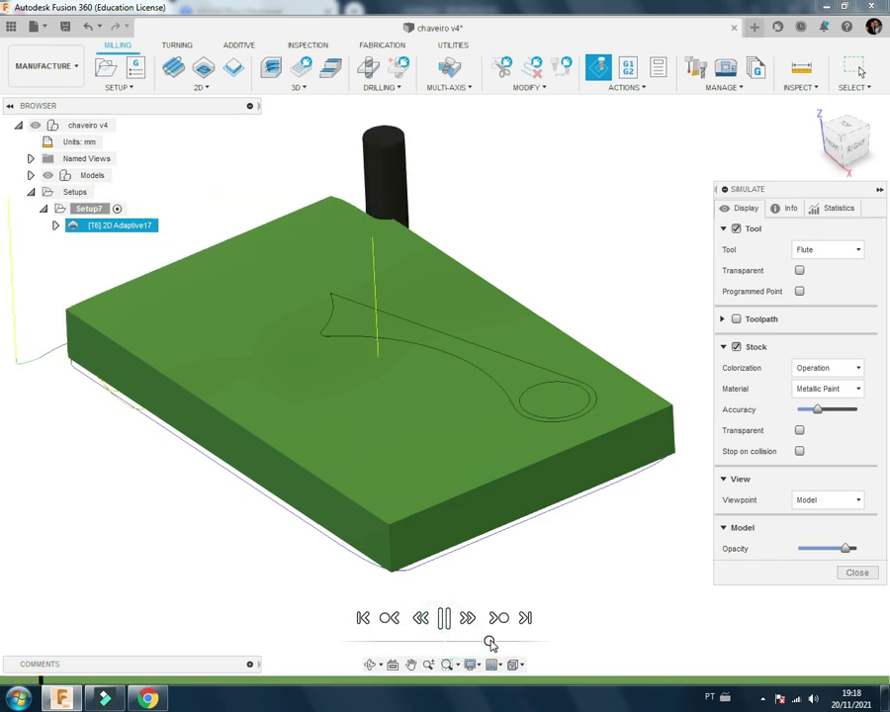
{"action": "mouse_move", "coordinate": [459, 642]}
{"action": "left_mouse_down"}
{"action": "mouse_move", "coordinate": [492, 643]}
{"action": "mouse_move", "coordinate": [477, 640]}
{"action": "left_mouse_up"}
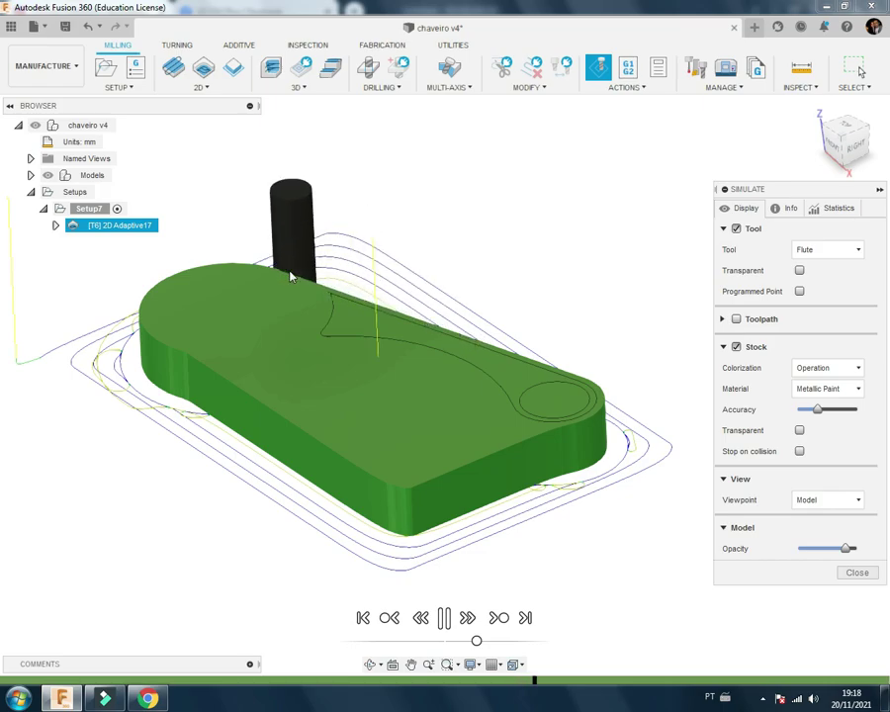
{"action": "mouse_move", "coordinate": [389, 362]}
{"action": "middle_mouse_down", "text": "shift"}
{"action": "mouse_move", "coordinate": [318, 394]}
{"action": "mouse_move", "coordinate": [212, 395]}
{"action": "mouse_move", "coordinate": [213, 338]}
{"action": "mouse_move", "coordinate": [240, 363]}
{"action": "mouse_move", "coordinate": [378, 375]}
{"action": "middle_mouse_up", "text": "shift"}
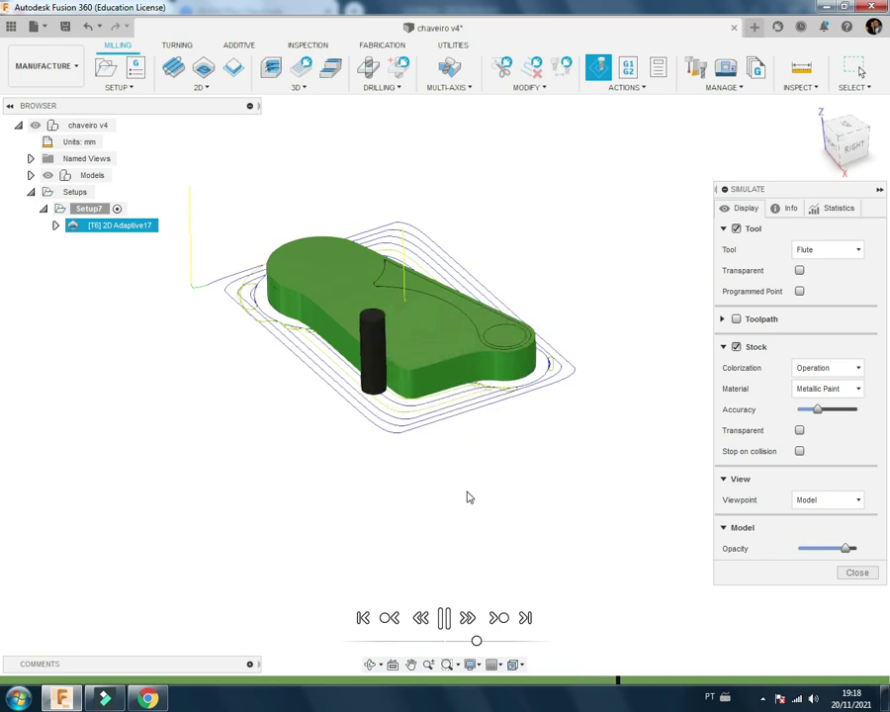
{"action": "scroll", "coordinate": [465, 353], "scroll_direction": "up", "scroll_amount": 2}
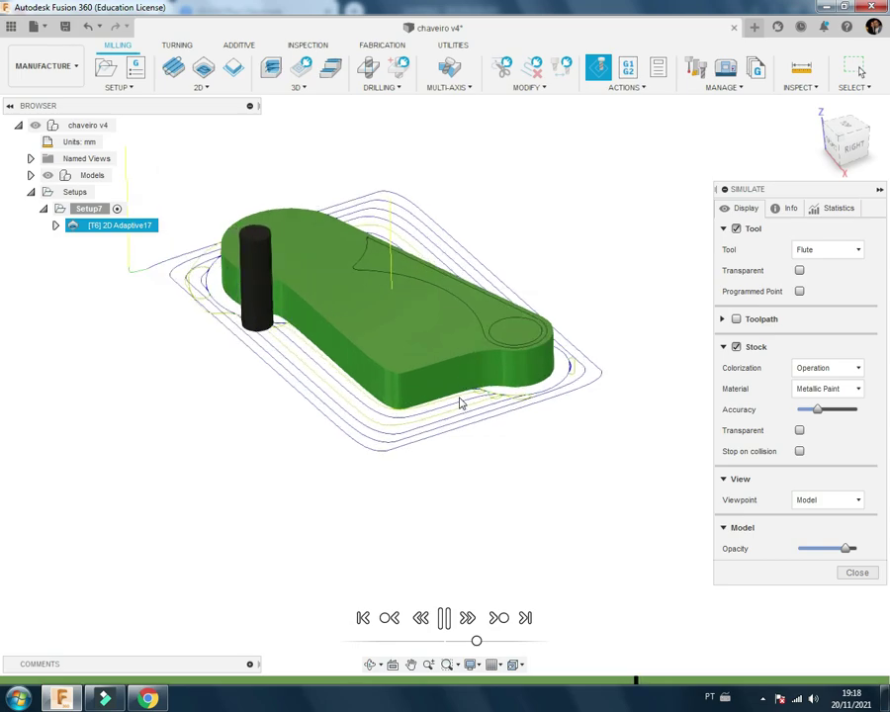
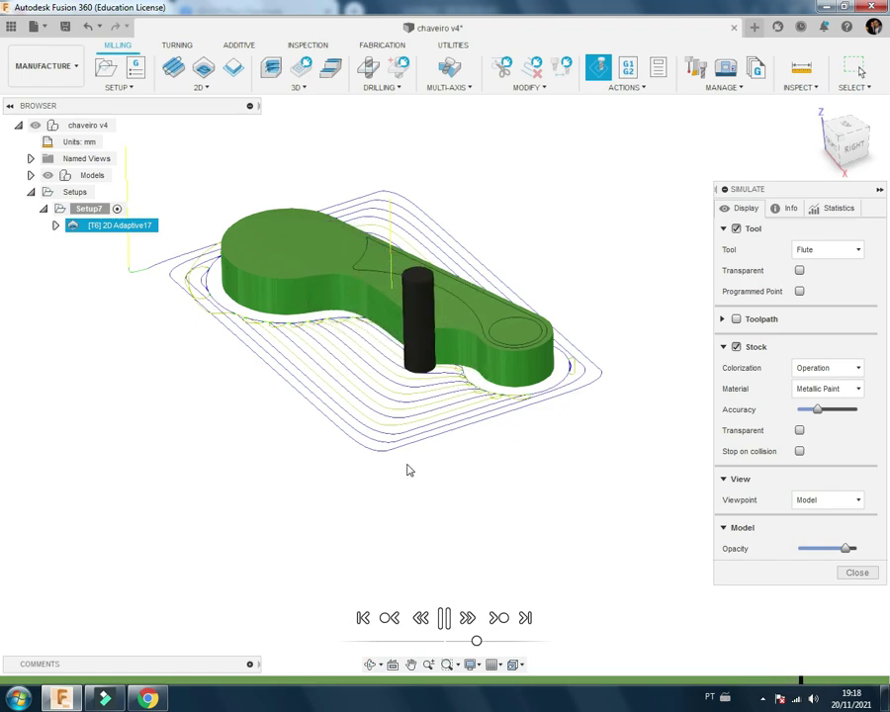
Step: Turn off Both Ways passes on 2D Adaptive17 and set its stay-down level to 50%
{"action": "left_click", "coordinate": [856, 571]}
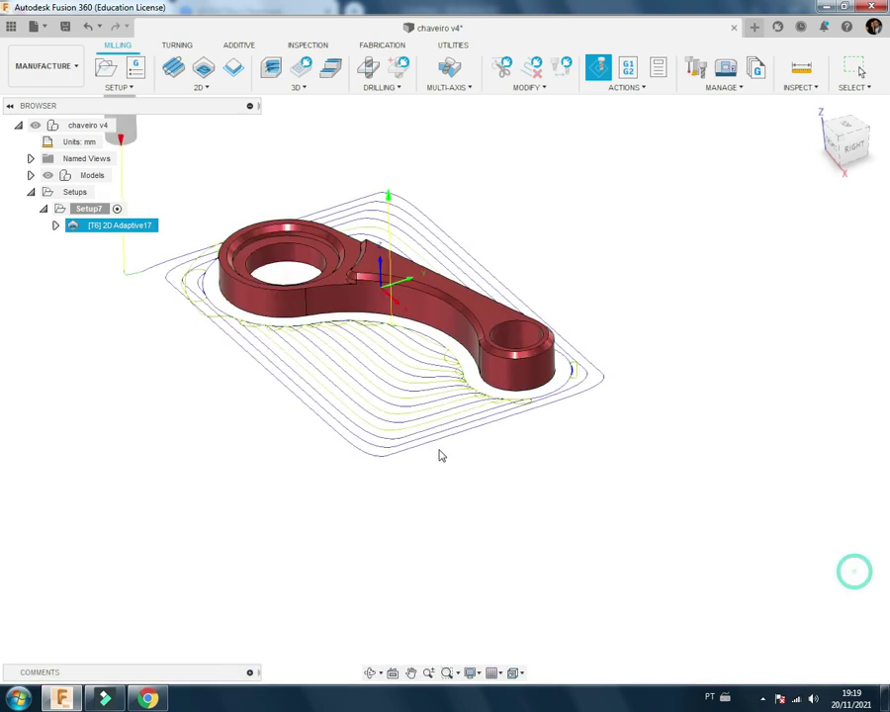
{"action": "right_click", "coordinate": [176, 227]}
{"action": "left_click", "coordinate": [252, 234]}
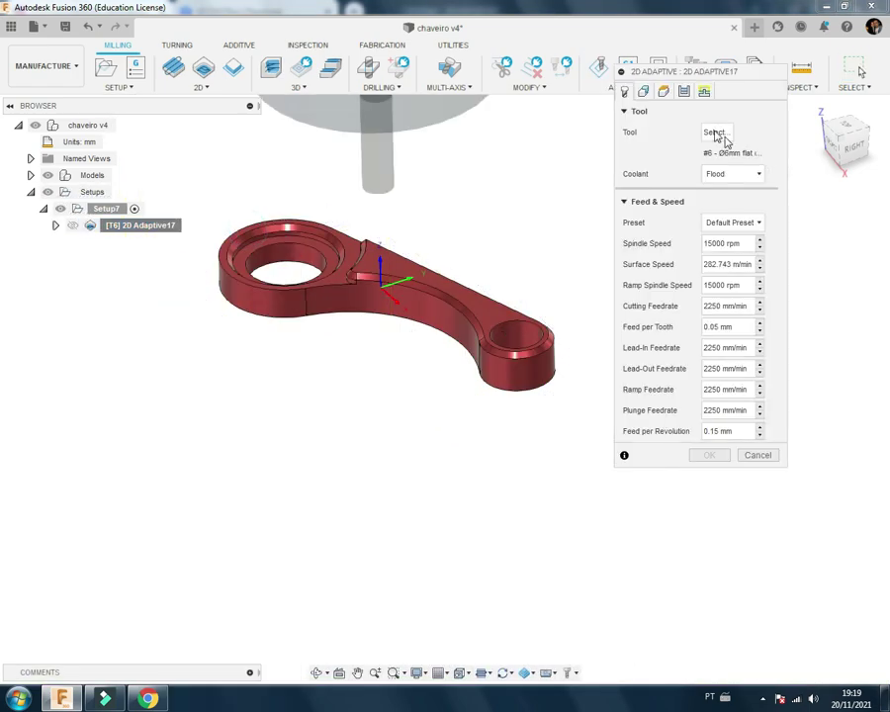
{"action": "left_click", "coordinate": [683, 91]}
{"action": "left_click", "coordinate": [720, 174]}
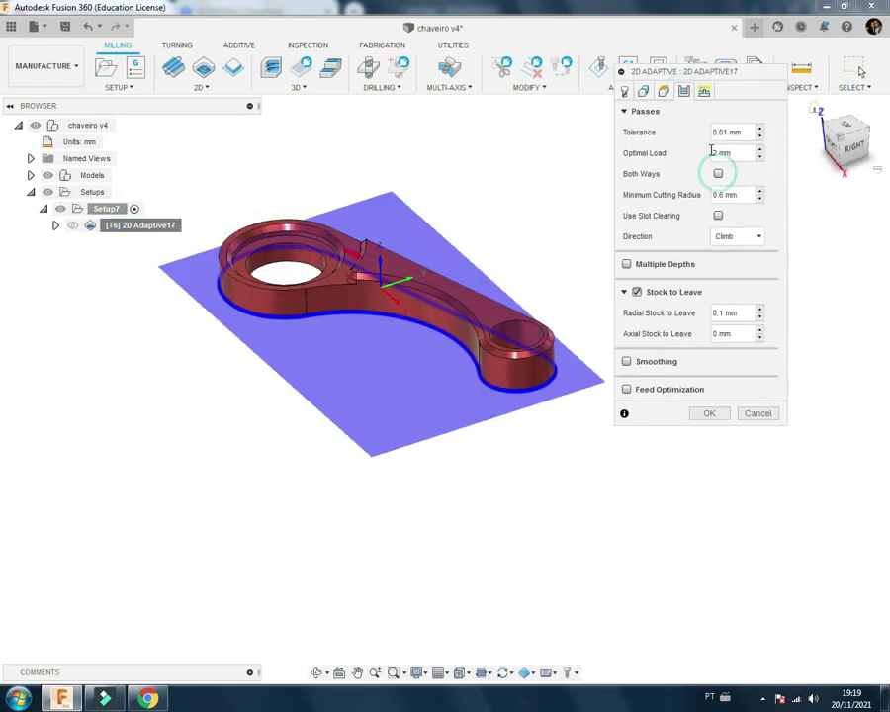
{"action": "left_click", "coordinate": [704, 91]}
{"action": "left_click", "coordinate": [732, 237]}
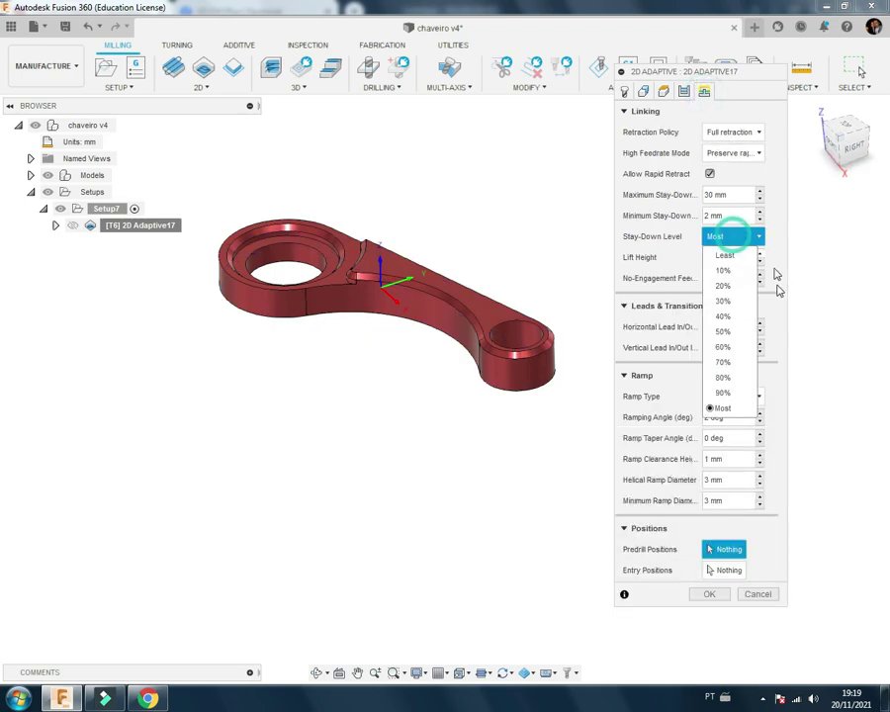
{"action": "left_click", "coordinate": [727, 332]}
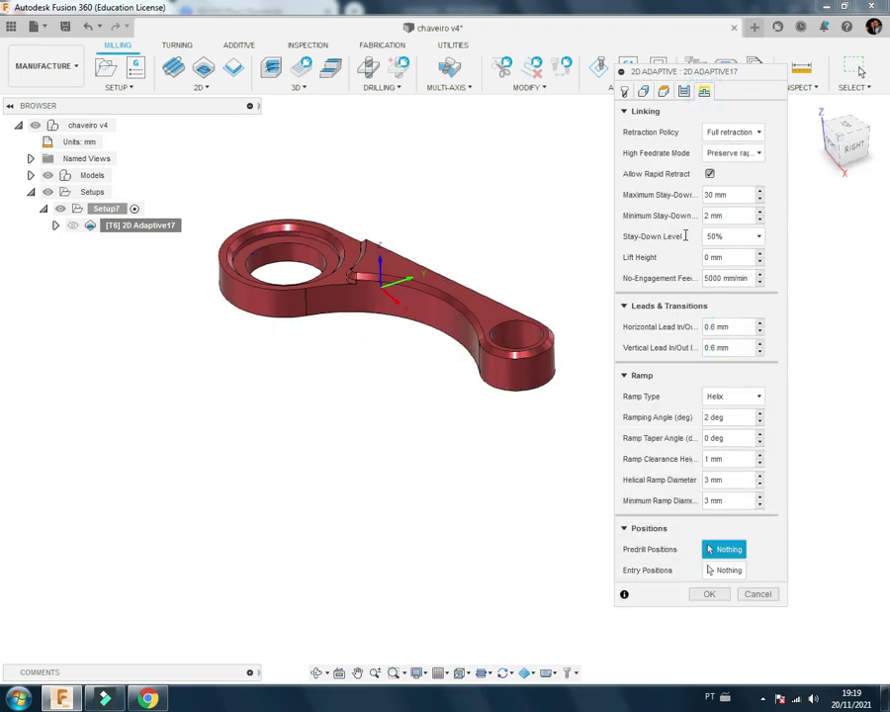
{"action": "left_click", "coordinate": [708, 594]}
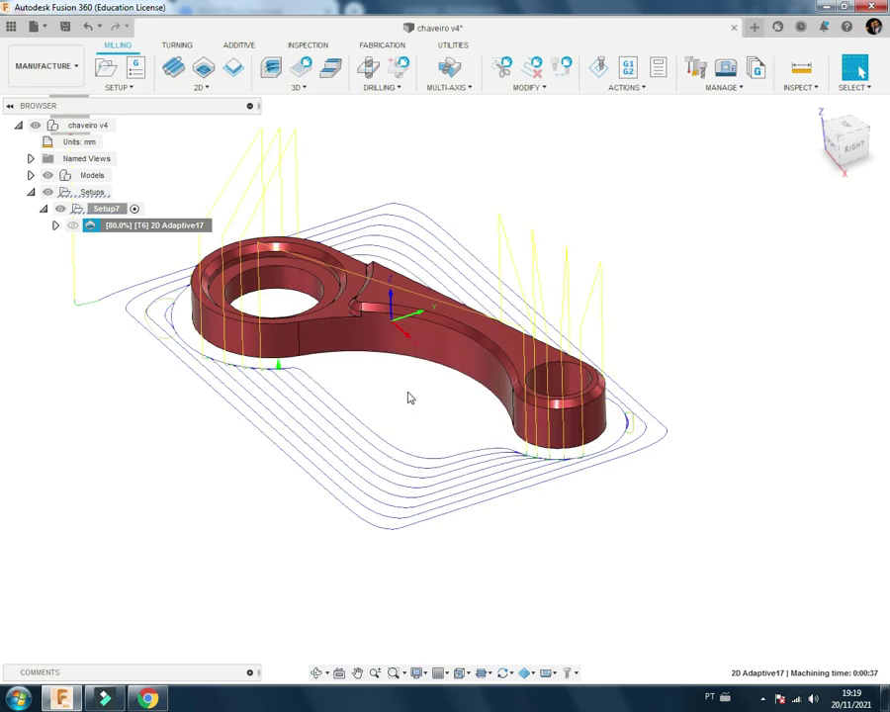
{"action": "mouse_move", "coordinate": [445, 386]}
{"action": "middle_mouse_down", "text": "shift"}
{"action": "mouse_move", "coordinate": [504, 350]}
{"action": "mouse_move", "coordinate": [537, 384]}
{"action": "middle_mouse_up", "text": "shift"}
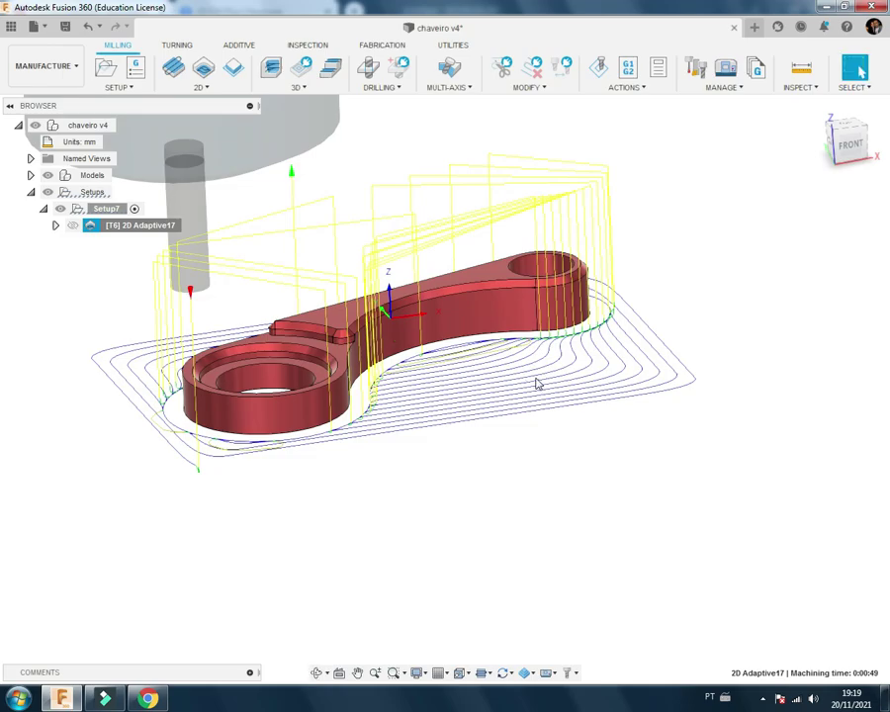
{"action": "mouse_move", "coordinate": [444, 379]}
{"action": "middle_mouse_down", "text": "shift"}
{"action": "mouse_move", "coordinate": [494, 388]}
{"action": "mouse_move", "coordinate": [297, 413]}
{"action": "middle_mouse_up", "text": "shift"}
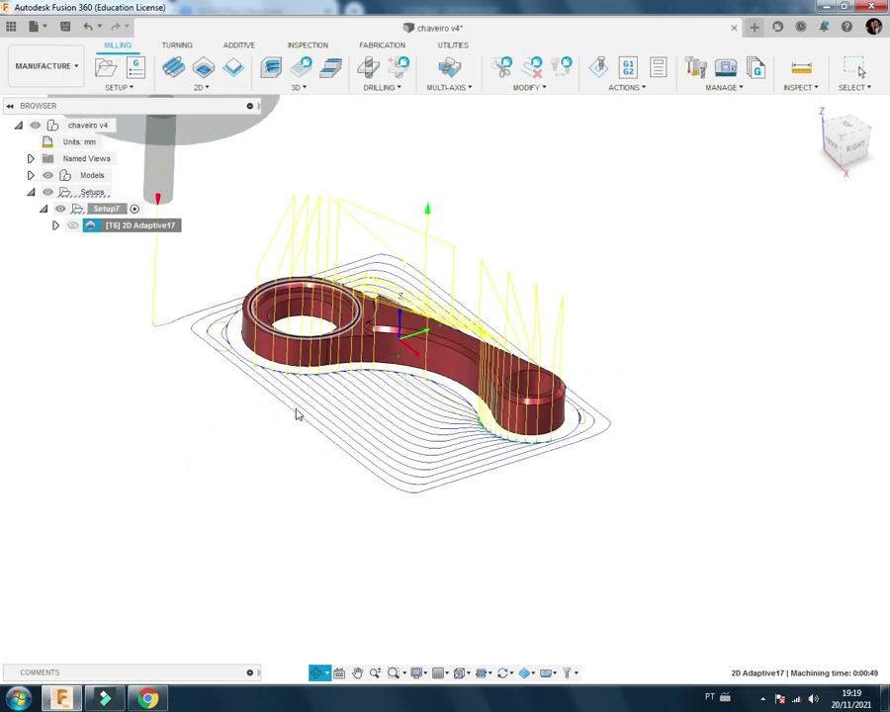
{"action": "middle_click_drag", "start_coordinate": [425, 353], "coordinate": [286, 391], "text": "shift"}
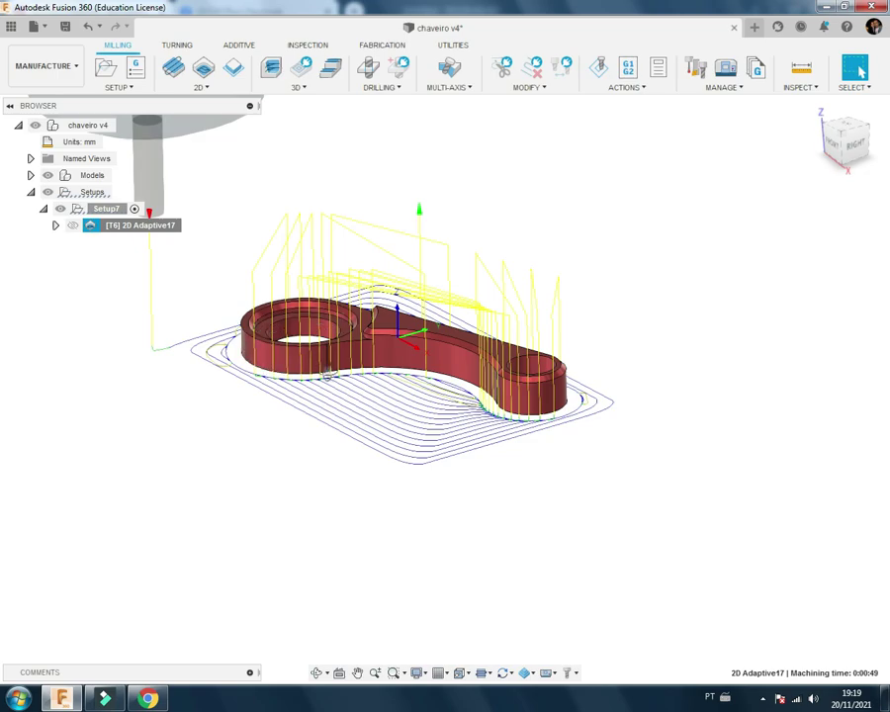
{"action": "mouse_move", "coordinate": [327, 374]}
{"action": "middle_mouse_down", "text": "shift"}
{"action": "mouse_move", "coordinate": [327, 384]}
{"action": "mouse_move", "coordinate": [248, 379]}
{"action": "mouse_move", "coordinate": [318, 413]}
{"action": "middle_mouse_up", "text": "shift"}
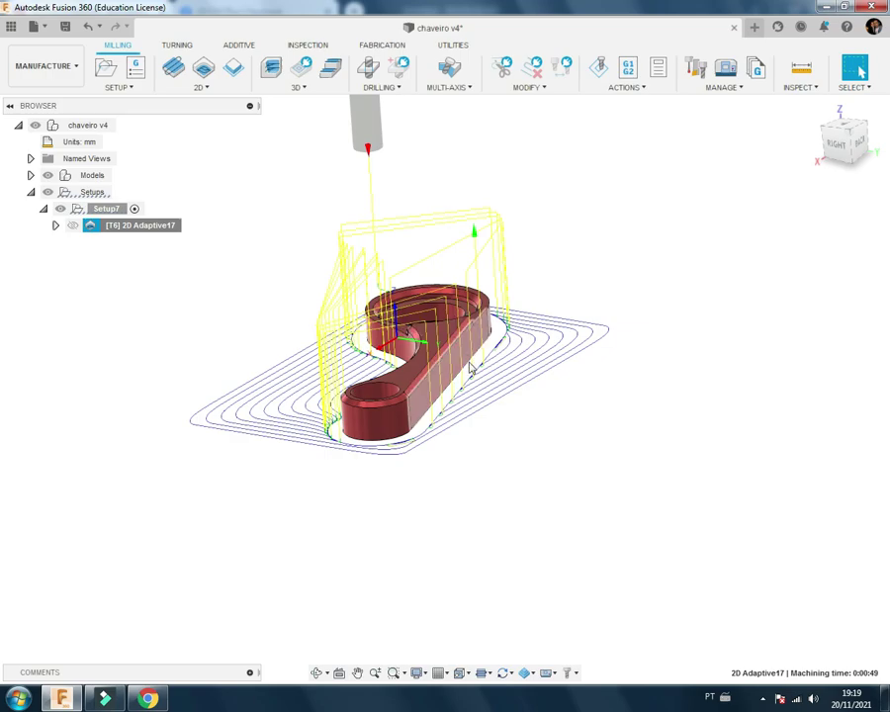
{"action": "middle_click_drag", "start_coordinate": [457, 319], "coordinate": [554, 327], "text": "shift"}
{"action": "middle_click_drag", "start_coordinate": [539, 379], "coordinate": [536, 364], "text": "shift"}
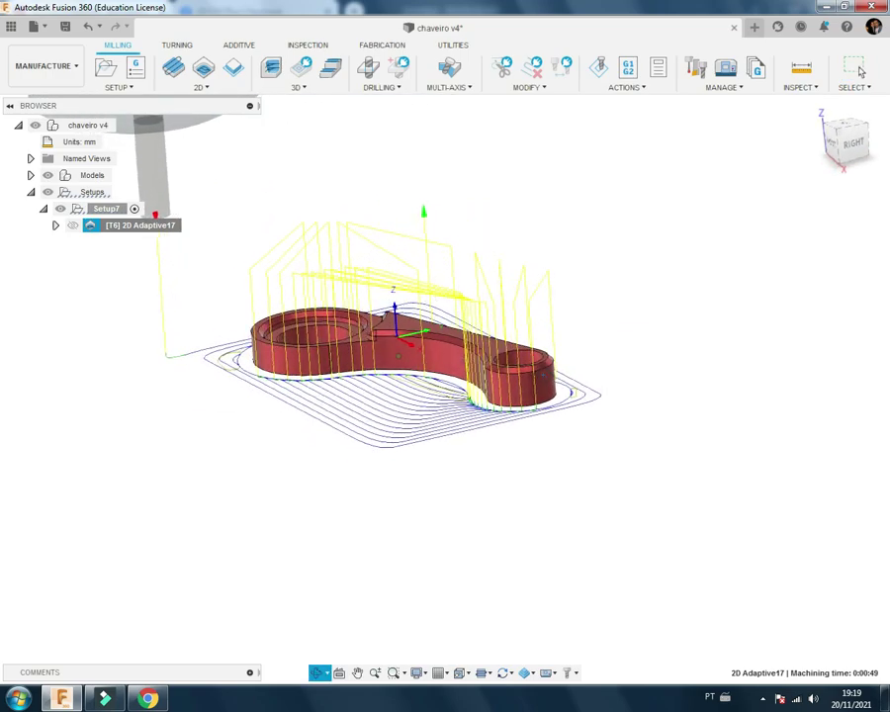
{"action": "mouse_move", "coordinate": [449, 357]}
{"action": "middle_mouse_down", "text": "shift"}
{"action": "mouse_move", "coordinate": [445, 346]}
{"action": "mouse_move", "coordinate": [439, 352]}
{"action": "mouse_move", "coordinate": [445, 336]}
{"action": "mouse_move", "coordinate": [399, 388]}
{"action": "middle_mouse_up", "text": "shift"}
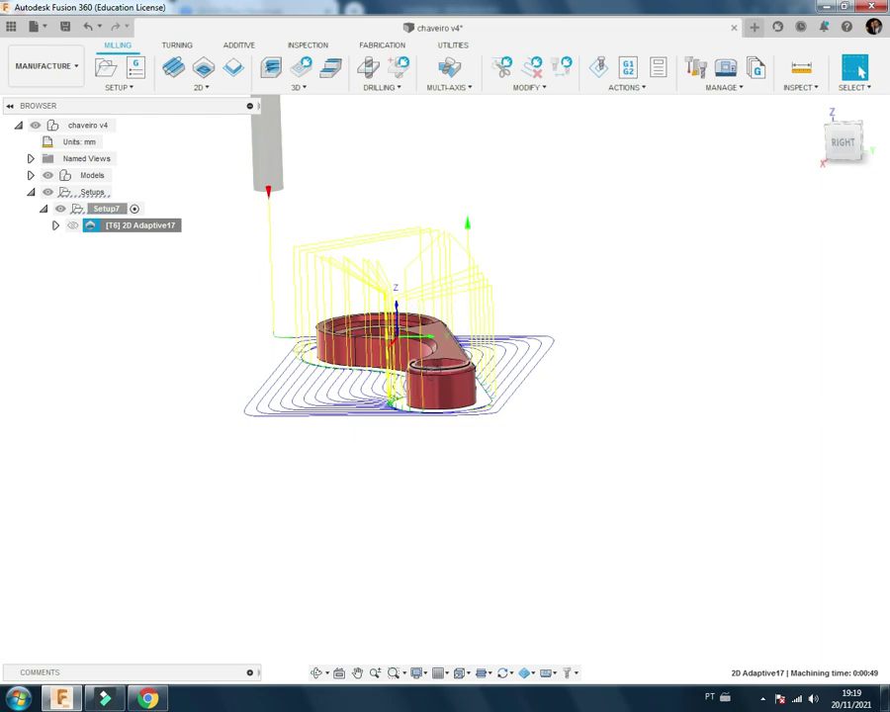
{"action": "middle_click_drag", "start_coordinate": [400, 388], "coordinate": [427, 358], "text": "shift"}
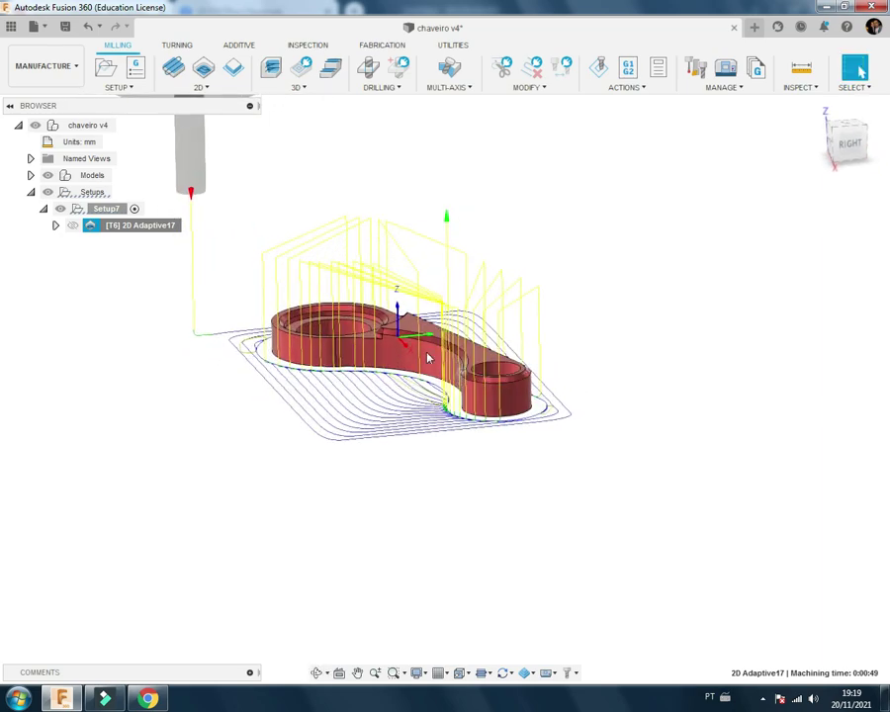
{"action": "middle_click_drag", "start_coordinate": [178, 251], "coordinate": [509, 339], "text": "shift"}
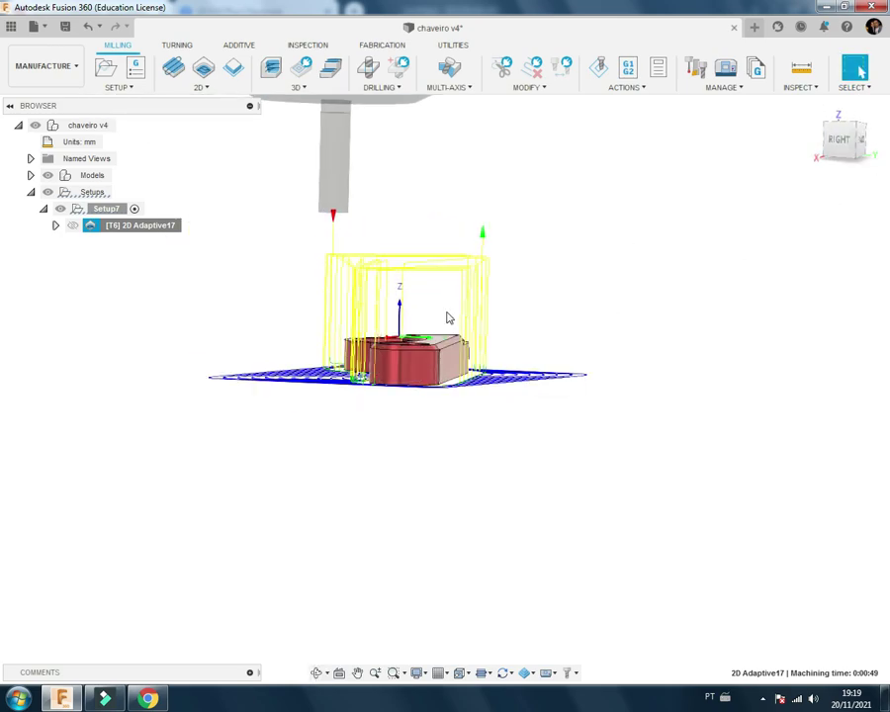
{"action": "mouse_move", "coordinate": [448, 315]}
{"action": "middle_mouse_down", "text": "shift"}
{"action": "mouse_move", "coordinate": [859, 71]}
{"action": "mouse_move", "coordinate": [550, 361]}
{"action": "middle_mouse_up", "text": "shift"}
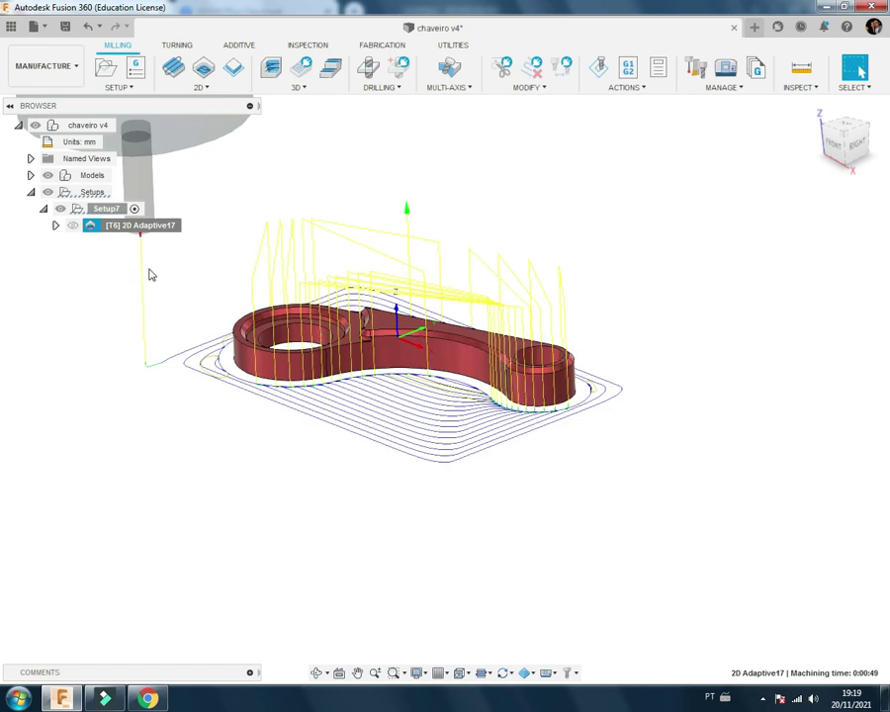
Step: Lower the 2D Adaptive17 retract height offset to 5 mm from the model top
{"action": "right_click", "coordinate": [156, 228]}
{"action": "left_click", "coordinate": [219, 240]}
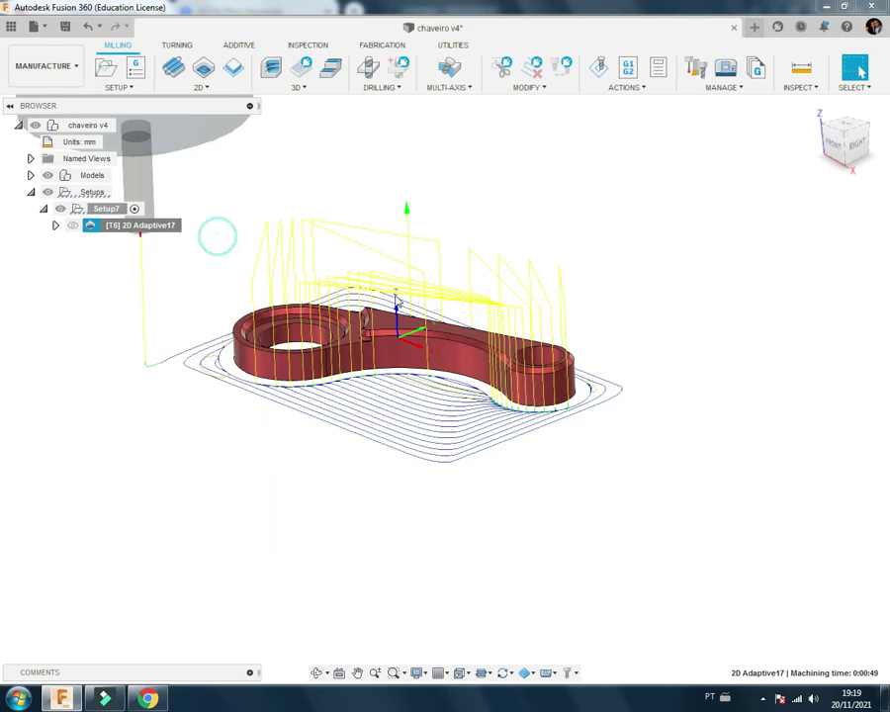
{"action": "left_click", "coordinate": [664, 93]}
{"action": "type", "text": "5"}
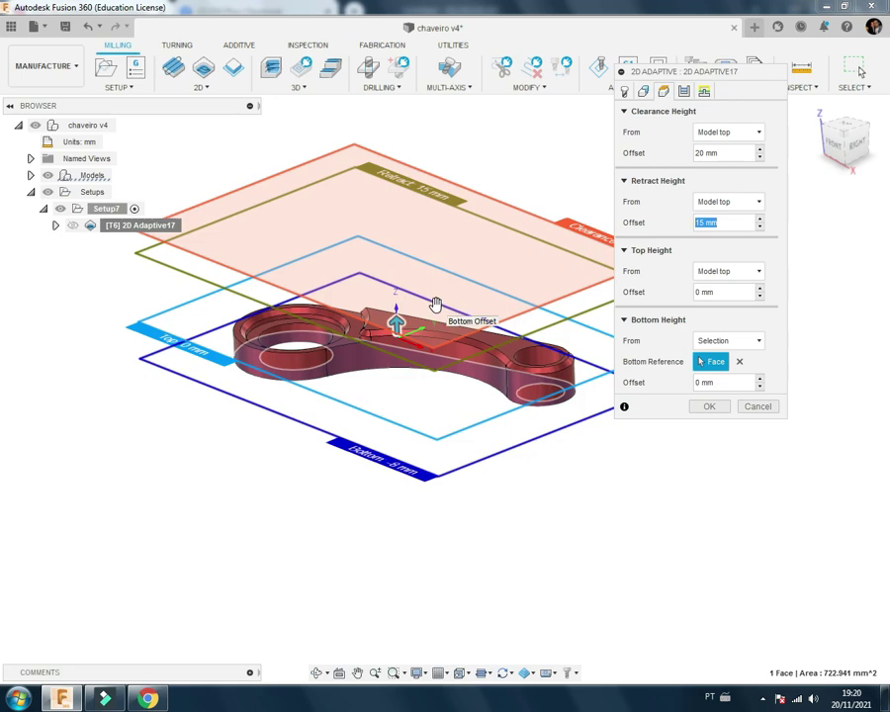
{"action": "left_click", "coordinate": [711, 407]}
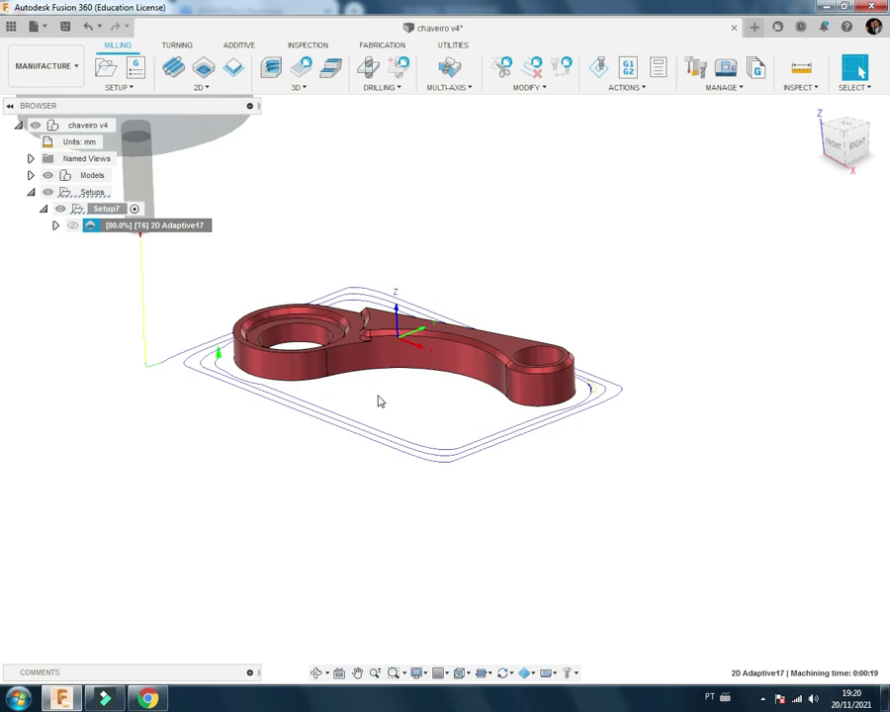
Step: Set the 2D Adaptive17 Linking stay-down level to Most and inspect the regenerated toolpath
{"action": "mouse_move", "coordinate": [377, 402]}
{"action": "middle_mouse_down", "text": "shift"}
{"action": "mouse_move", "coordinate": [394, 298]}
{"action": "mouse_move", "coordinate": [350, 338]}
{"action": "mouse_move", "coordinate": [302, 354]}
{"action": "mouse_move", "coordinate": [326, 342]}
{"action": "mouse_move", "coordinate": [342, 369]}
{"action": "mouse_move", "coordinate": [356, 262]}
{"action": "mouse_move", "coordinate": [441, 399]}
{"action": "mouse_move", "coordinate": [490, 399]}
{"action": "mouse_move", "coordinate": [512, 411]}
{"action": "middle_mouse_up", "text": "shift"}
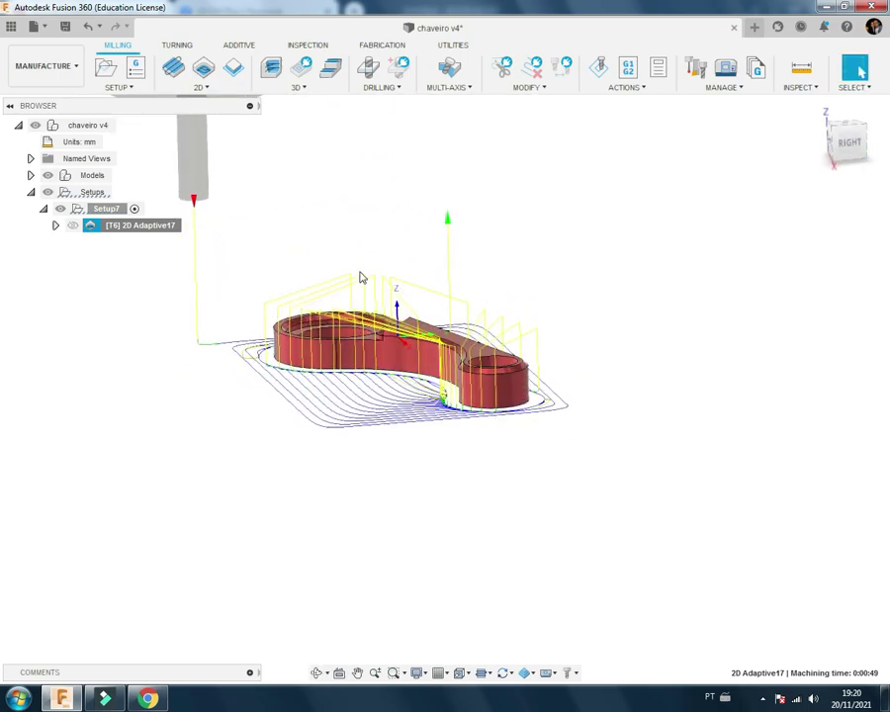
{"action": "mouse_move", "coordinate": [386, 301]}
{"action": "middle_mouse_down", "text": "shift"}
{"action": "mouse_move", "coordinate": [400, 302]}
{"action": "mouse_move", "coordinate": [411, 394]}
{"action": "mouse_move", "coordinate": [412, 382]}
{"action": "mouse_move", "coordinate": [437, 390]}
{"action": "middle_mouse_up", "text": "shift"}
{"action": "right_click", "coordinate": [139, 231]}
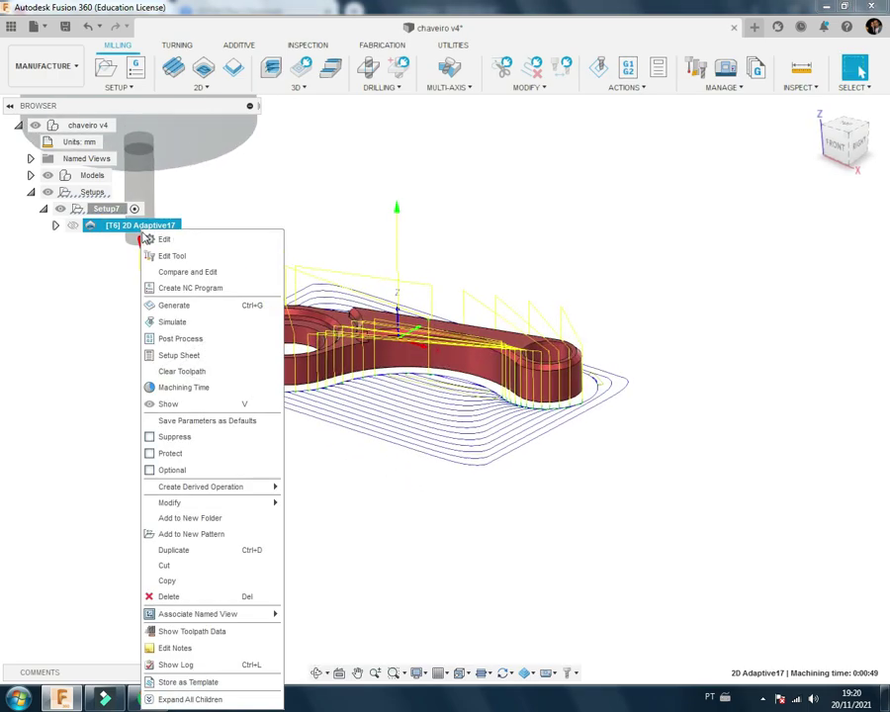
{"action": "left_click", "coordinate": [181, 245]}
{"action": "left_click", "coordinate": [704, 91]}
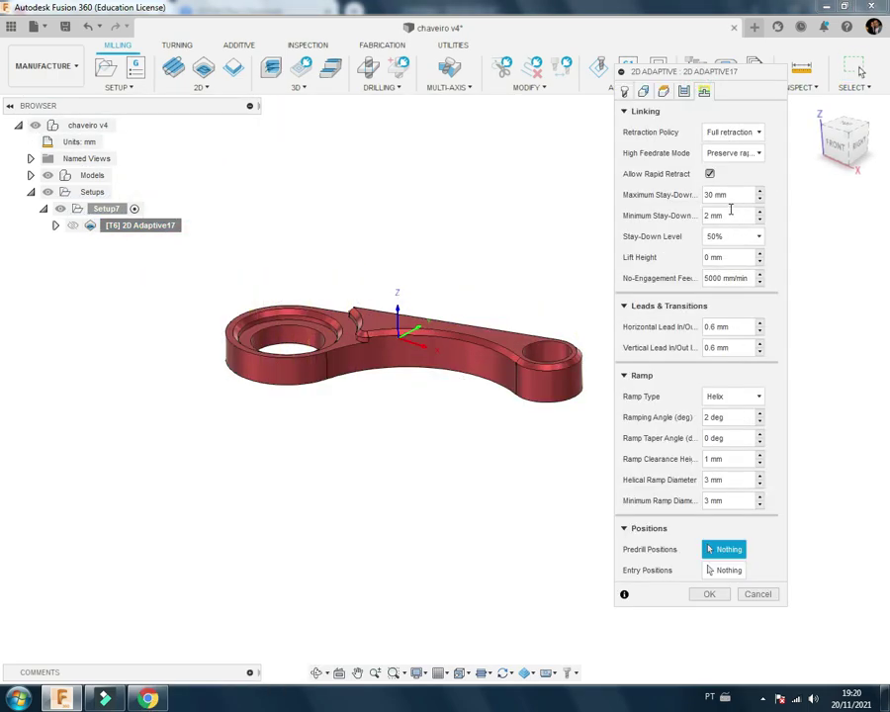
{"action": "left_click", "coordinate": [736, 239]}
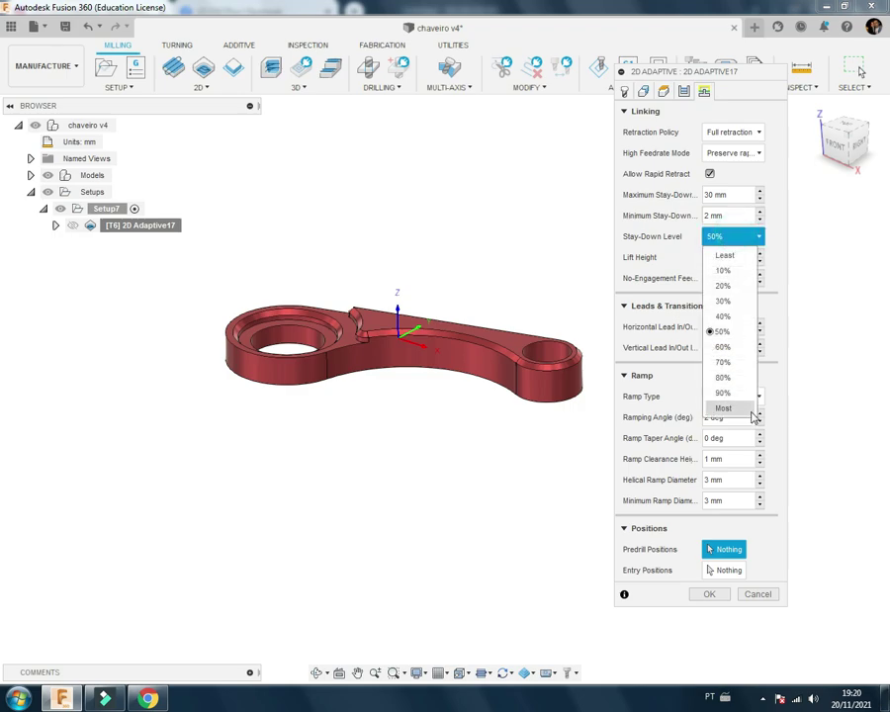
{"action": "left_click", "coordinate": [733, 404]}
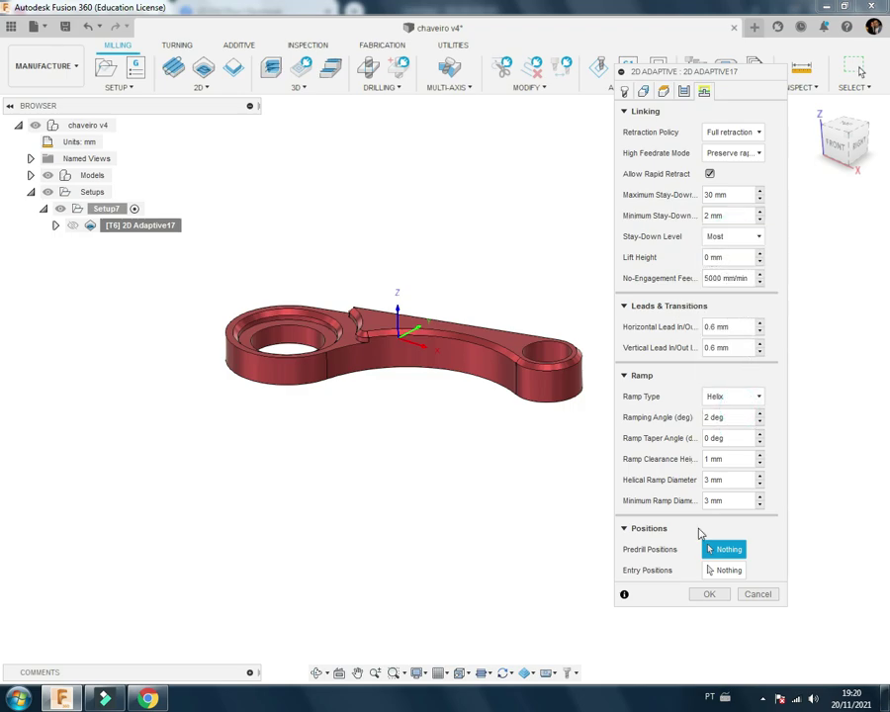
{"action": "left_click", "coordinate": [708, 595]}
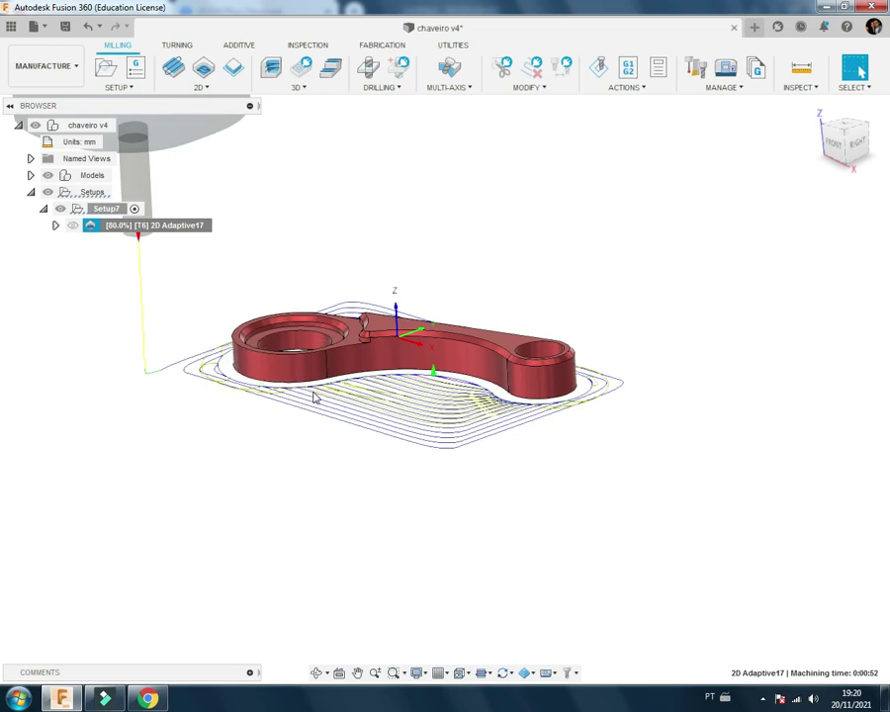
{"action": "mouse_move", "coordinate": [532, 392]}
{"action": "middle_mouse_down", "text": "shift"}
{"action": "mouse_move", "coordinate": [381, 385]}
{"action": "mouse_move", "coordinate": [860, 71]}
{"action": "mouse_move", "coordinate": [441, 402]}
{"action": "mouse_move", "coordinate": [194, 392]}
{"action": "mouse_move", "coordinate": [330, 404]}
{"action": "mouse_move", "coordinate": [327, 445]}
{"action": "mouse_move", "coordinate": [332, 405]}
{"action": "mouse_move", "coordinate": [349, 412]}
{"action": "mouse_move", "coordinate": [336, 367]}
{"action": "mouse_move", "coordinate": [397, 392]}
{"action": "mouse_move", "coordinate": [341, 380]}
{"action": "middle_mouse_up", "text": "shift"}
{"action": "scroll", "coordinate": [298, 370], "scroll_direction": "down", "scroll_amount": 2}
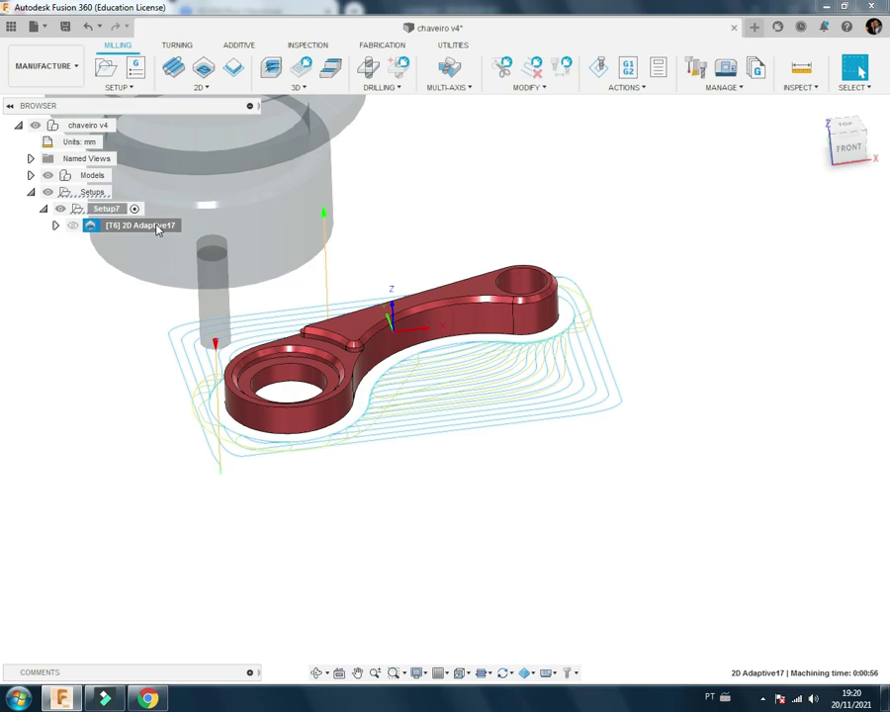
Step: Pick an entry position point in the 2D Adaptive17 Linking settings and regenerate the toolpath
{"action": "right_click", "coordinate": [160, 228]}
{"action": "left_click", "coordinate": [207, 235]}
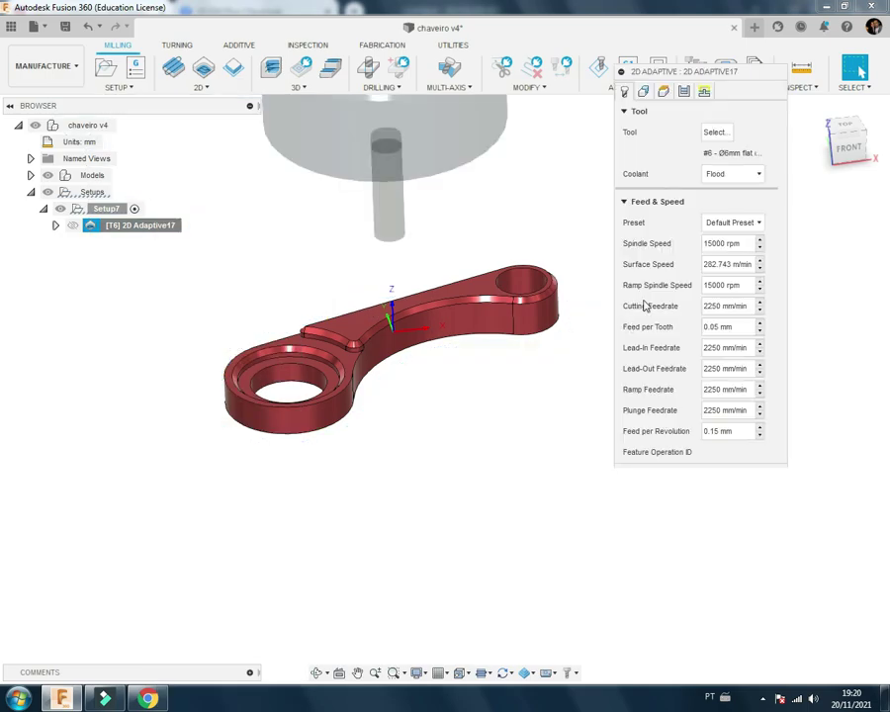
{"action": "left_click", "coordinate": [704, 91]}
{"action": "middle_click_drag", "start_coordinate": [437, 378], "coordinate": [450, 371], "text": "shift"}
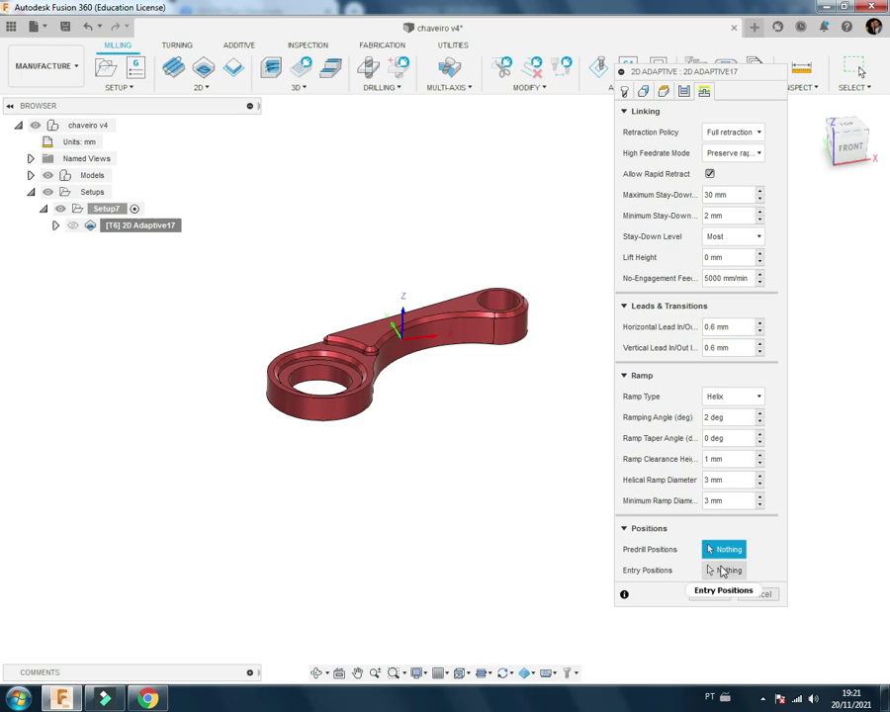
{"action": "left_click", "coordinate": [727, 570]}
{"action": "scroll", "coordinate": [421, 423], "scroll_direction": "up", "scroll_amount": 3}
{"action": "mouse_move", "coordinate": [421, 424]}
{"action": "middle_mouse_down", "text": "shift"}
{"action": "mouse_move", "coordinate": [407, 422]}
{"action": "mouse_move", "coordinate": [411, 429]}
{"action": "middle_mouse_up", "text": "shift"}
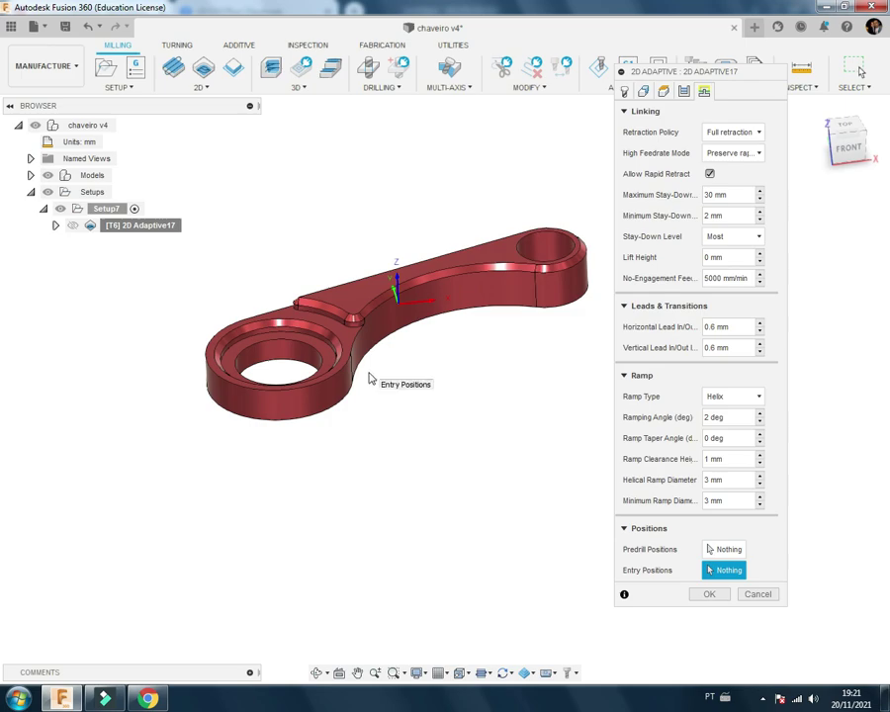
{"action": "middle_click_drag", "start_coordinate": [460, 391], "coordinate": [415, 402], "text": "shift"}
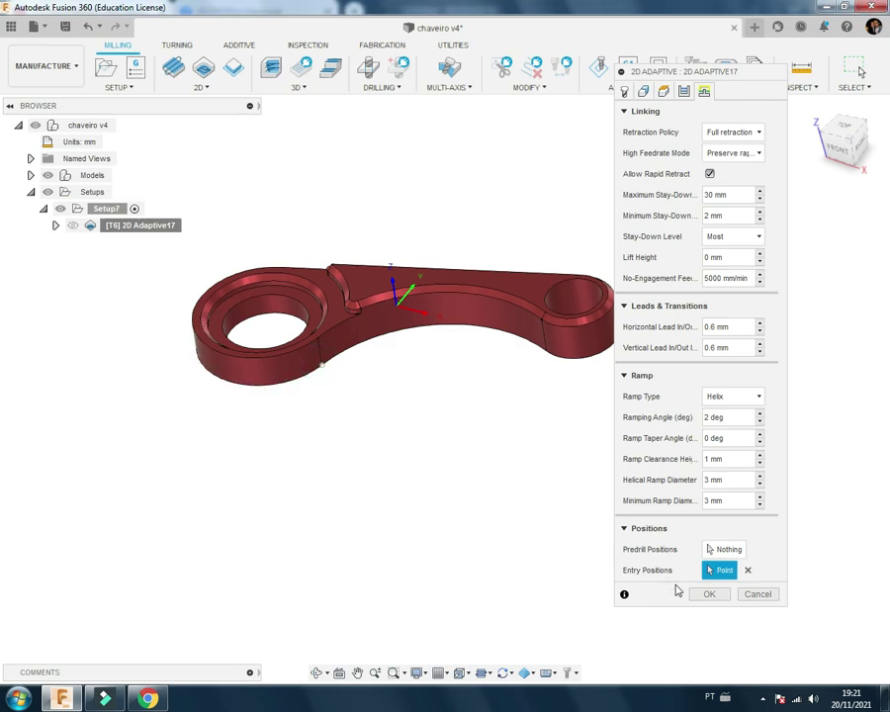
{"action": "left_click", "coordinate": [708, 594]}
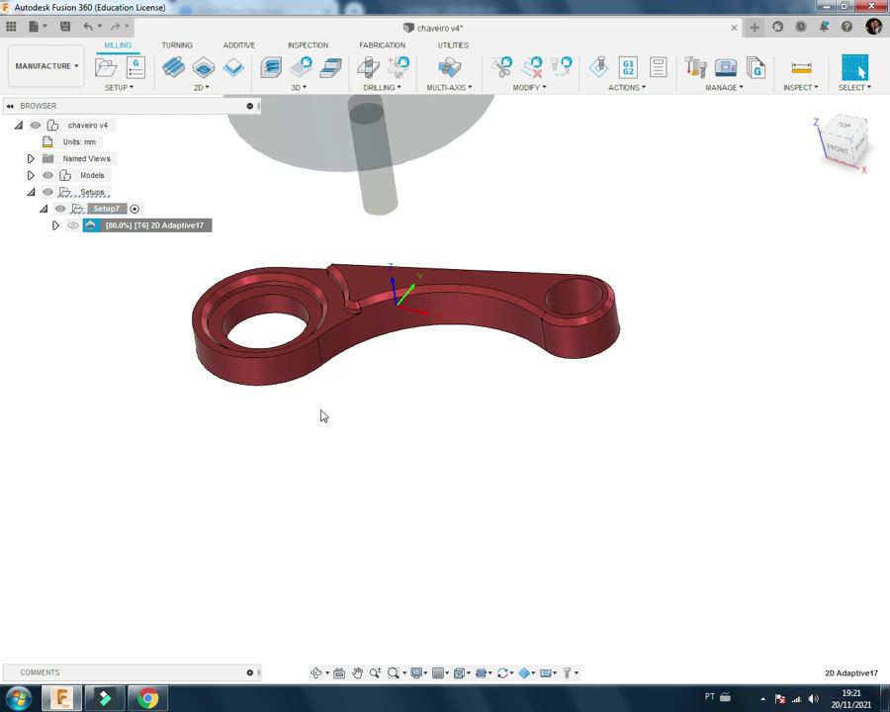
{"action": "middle_click_drag", "start_coordinate": [304, 472], "coordinate": [257, 448], "text": "shift"}
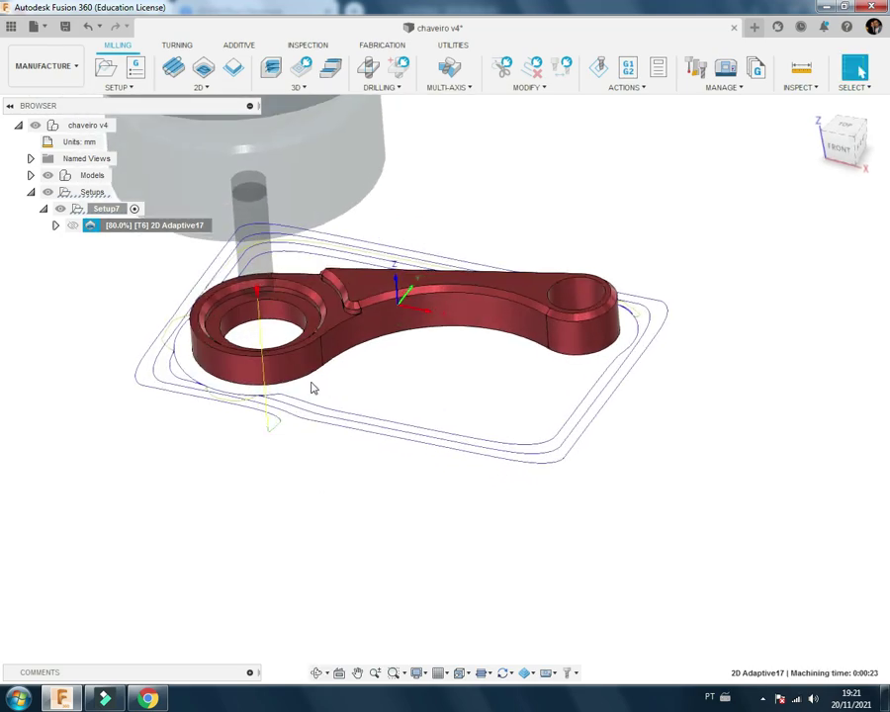
Step: Review the 2D Adaptive17 Linking settings and close them without changes
{"action": "left_click", "coordinate": [163, 230]}
{"action": "right_click", "coordinate": [156, 225]}
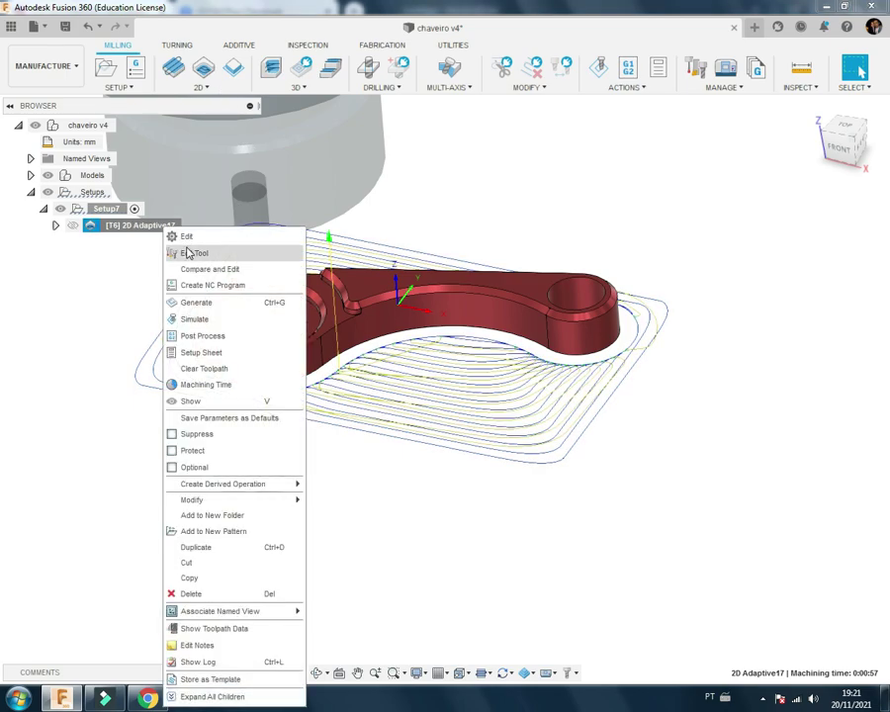
{"action": "left_click", "coordinate": [188, 234]}
{"action": "left_click", "coordinate": [704, 91]}
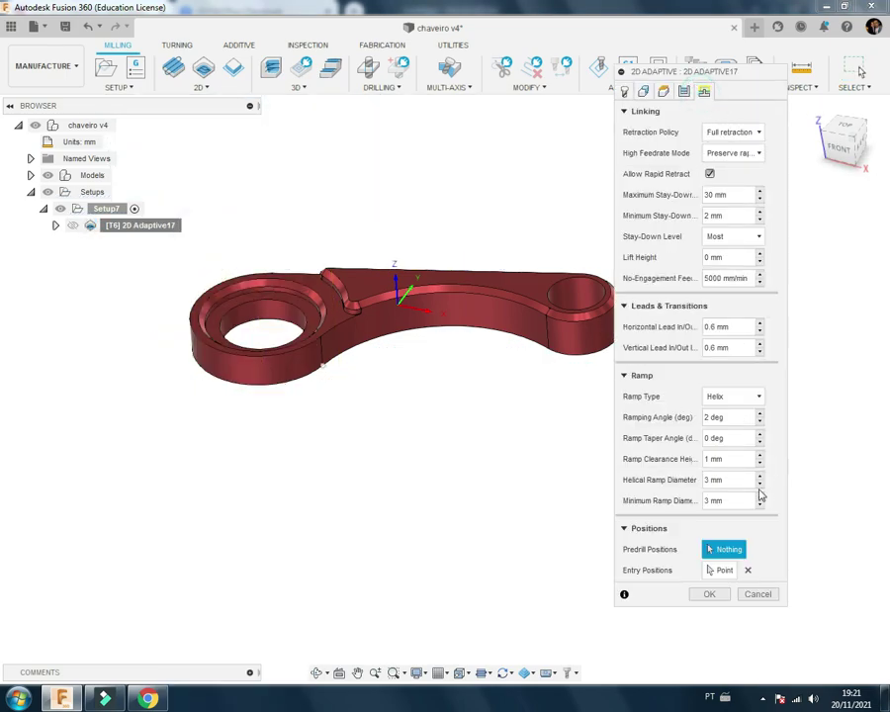
{"action": "left_click", "coordinate": [756, 595]}
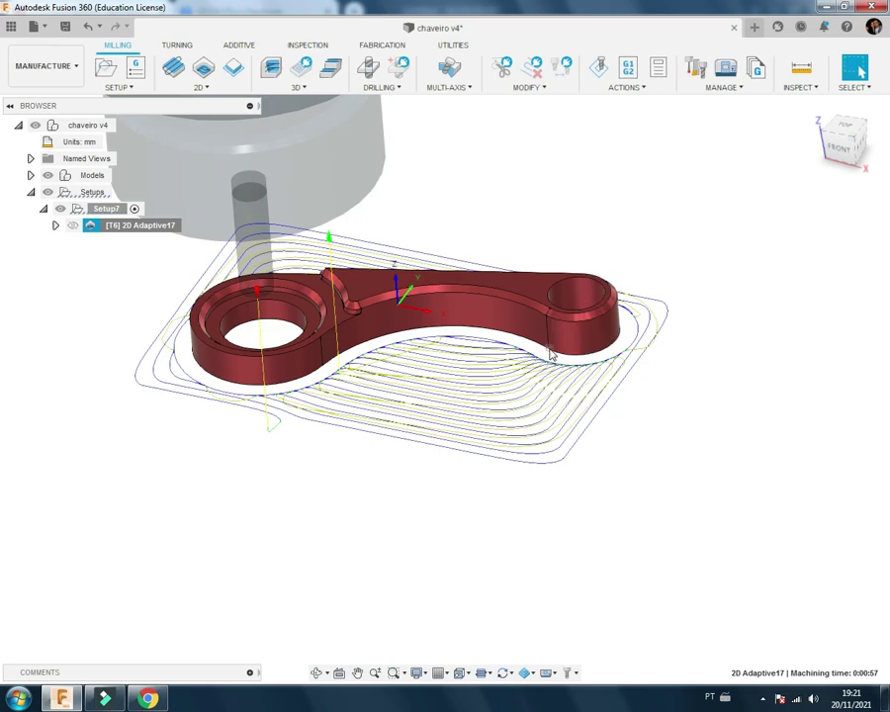
Step: Replace the 2D Adaptive17 entry position with a new point on the part edge
{"action": "left_click", "coordinate": [133, 227]}
{"action": "right_click", "coordinate": [130, 227]}
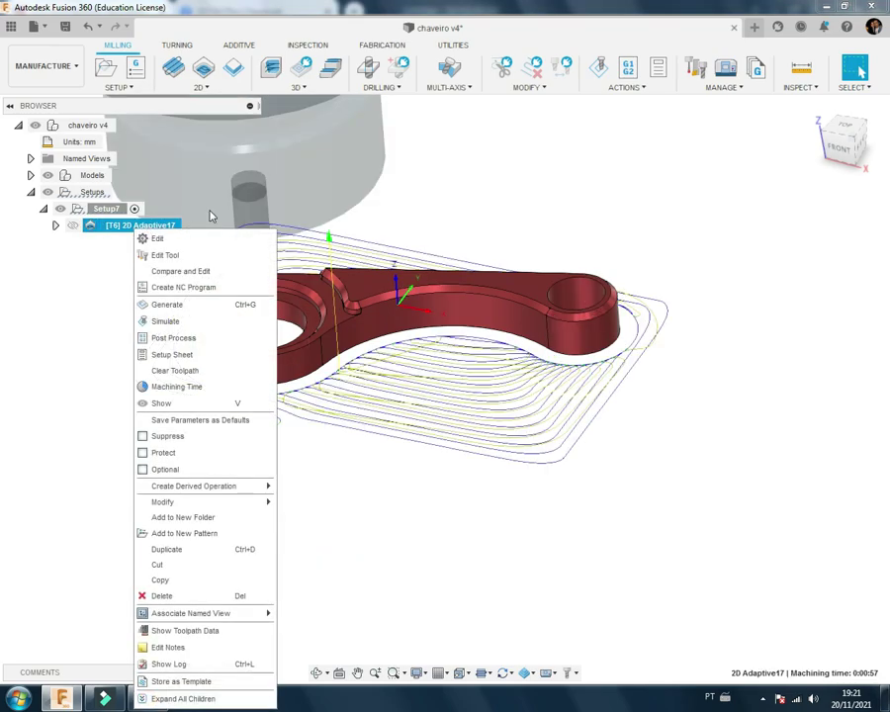
{"action": "left_click", "coordinate": [148, 235]}
{"action": "left_click", "coordinate": [704, 93]}
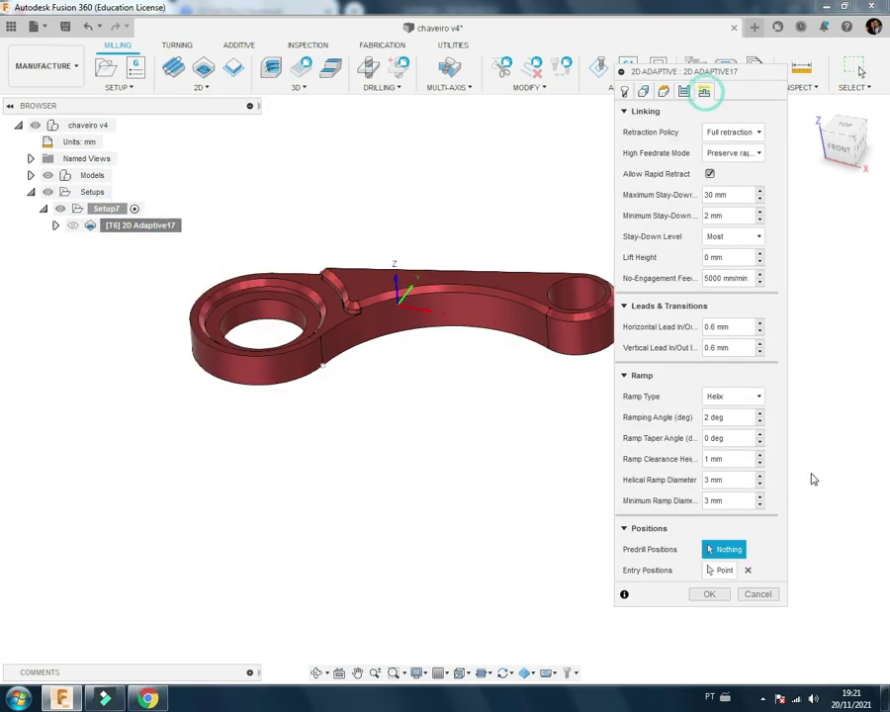
{"action": "left_click", "coordinate": [750, 572]}
{"action": "left_click", "coordinate": [546, 349]}
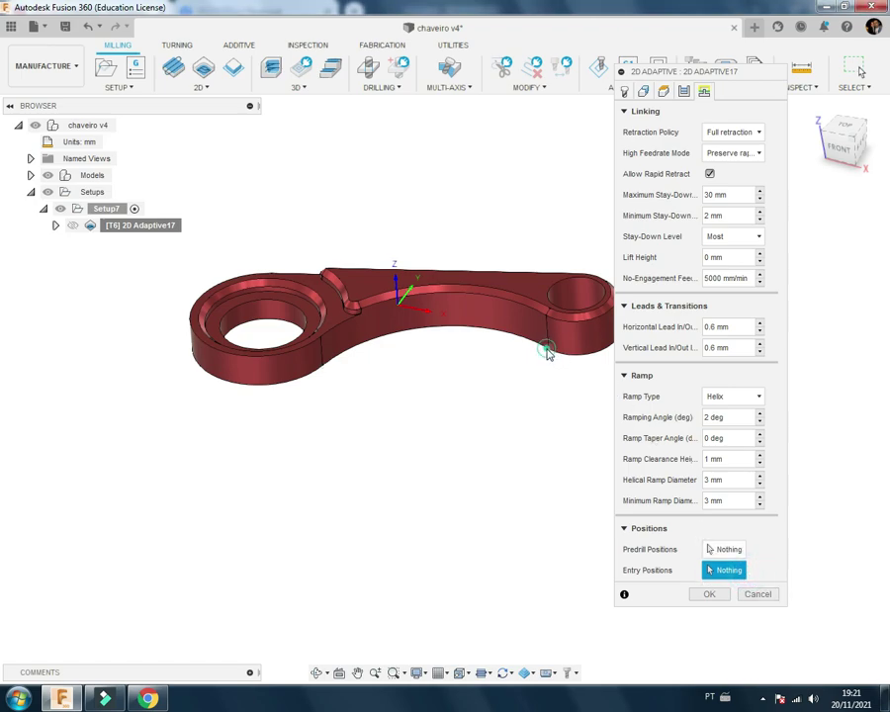
{"action": "left_click", "coordinate": [697, 593]}
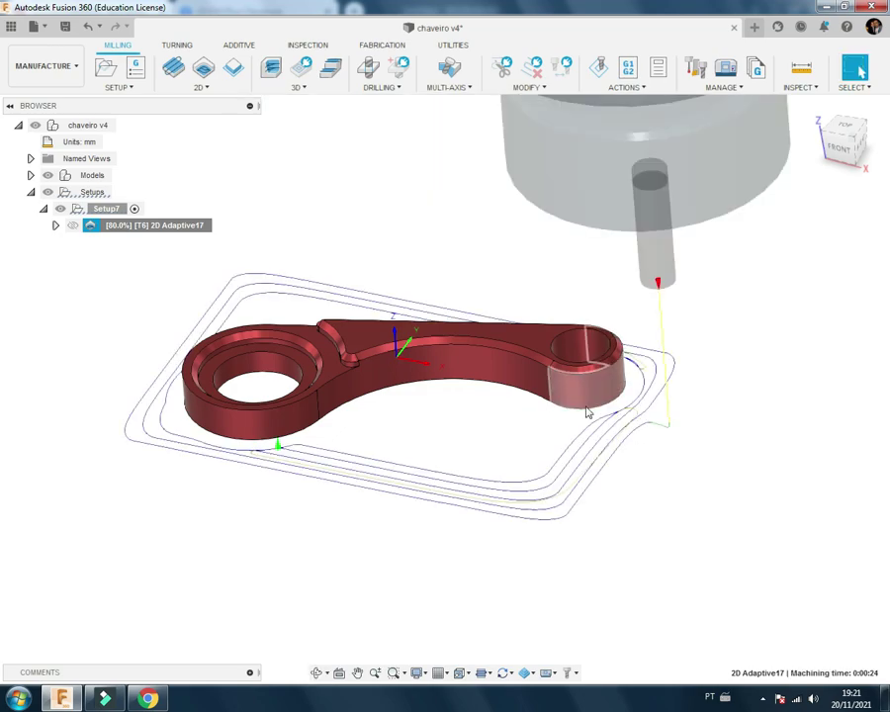
{"action": "left_click", "coordinate": [158, 284]}
{"action": "mouse_move", "coordinate": [331, 257]}
{"action": "middle_mouse_down", "text": "shift"}
{"action": "mouse_move", "coordinate": [330, 315]}
{"action": "mouse_move", "coordinate": [277, 375]}
{"action": "middle_mouse_up", "text": "shift"}
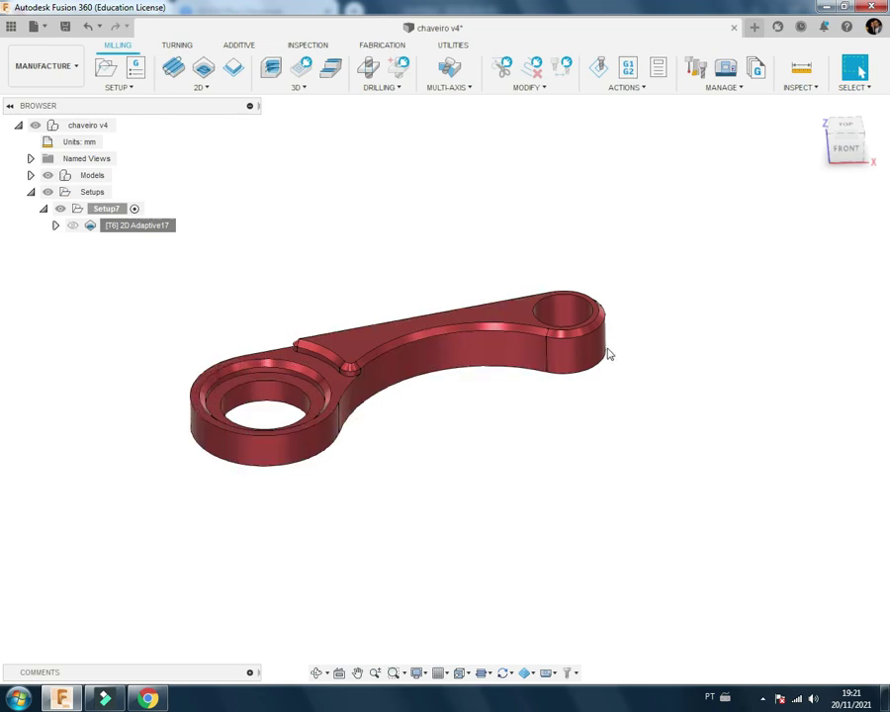
{"action": "left_click", "coordinate": [204, 88]}
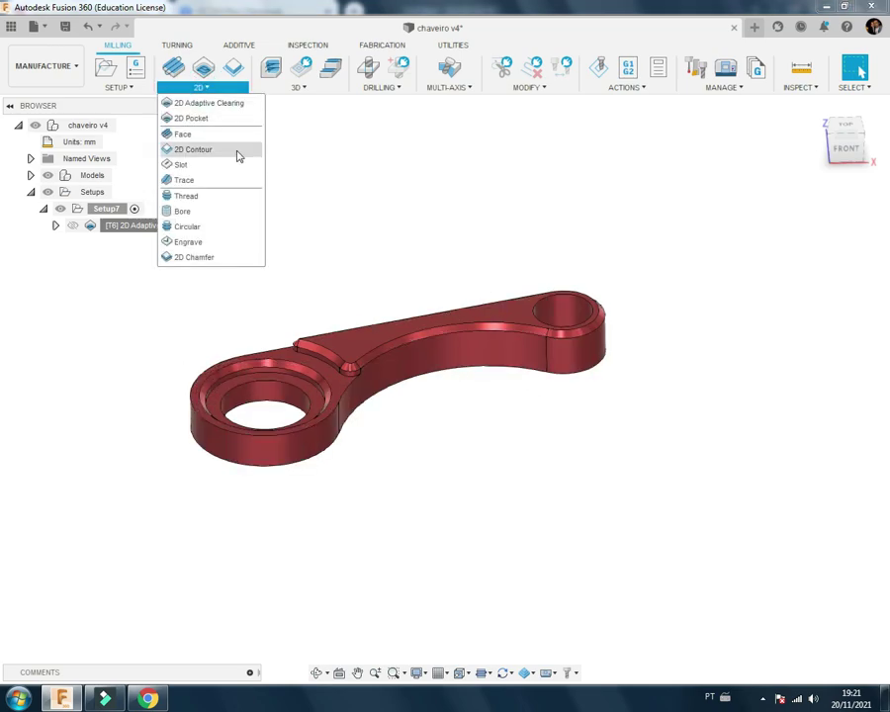
{"action": "left_click", "coordinate": [194, 150]}
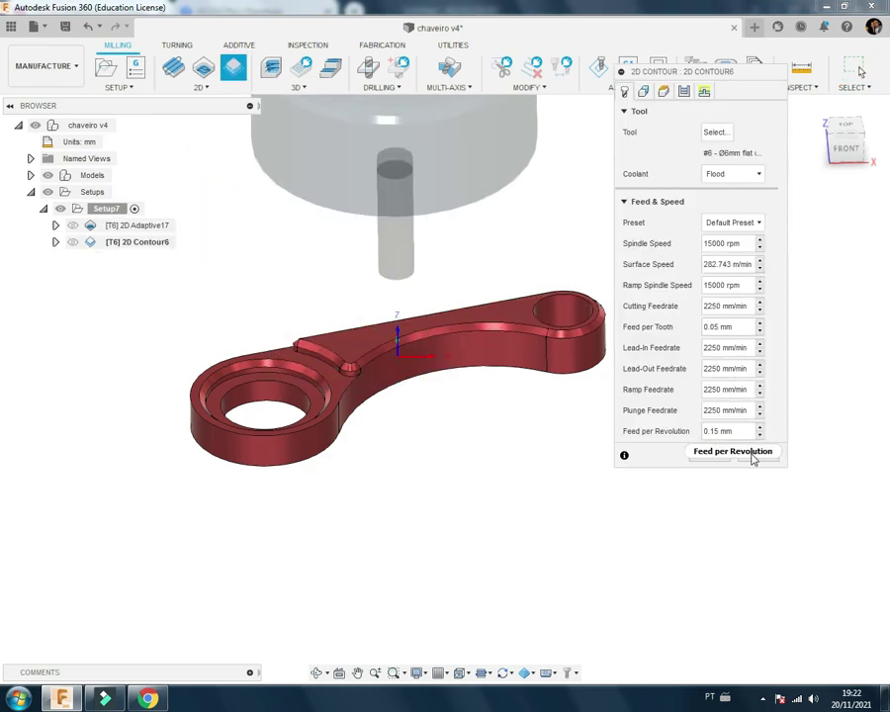
{"action": "mouse_move", "coordinate": [656, 431]}
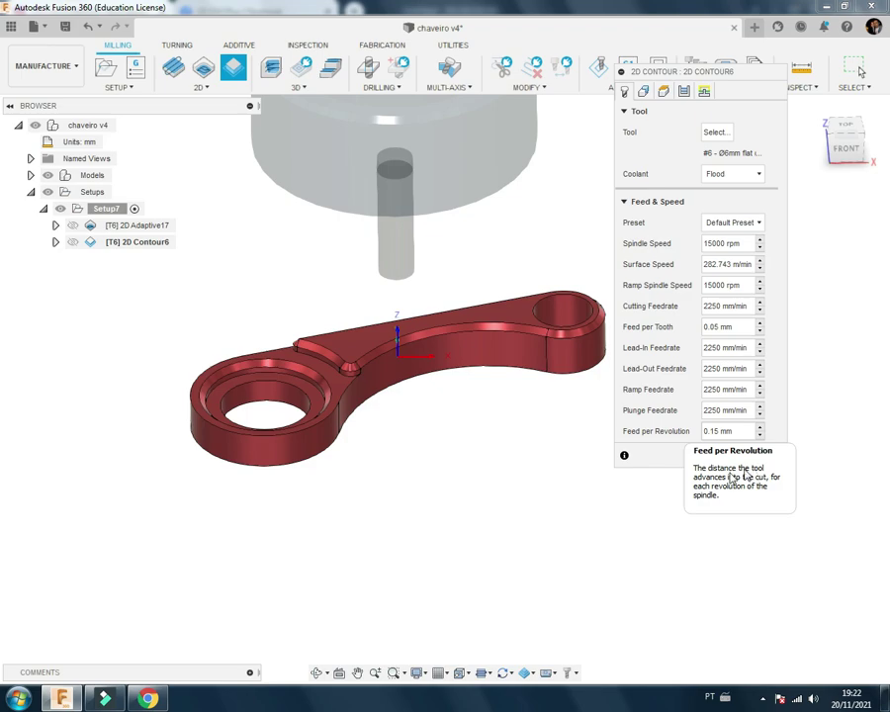
{"action": "left_click", "coordinate": [640, 524]}
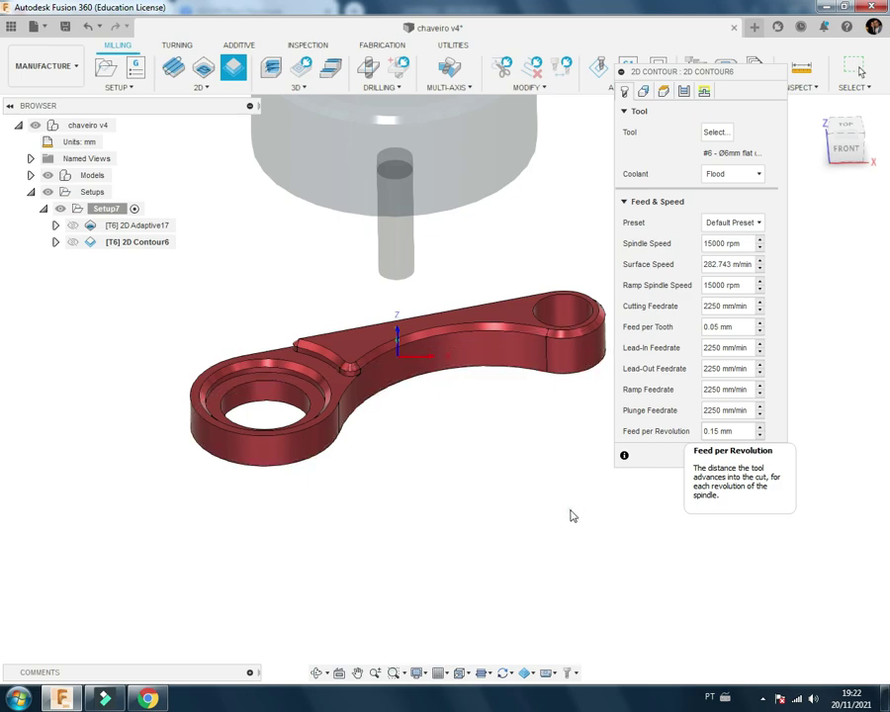
{"action": "left_click", "coordinate": [757, 456]}
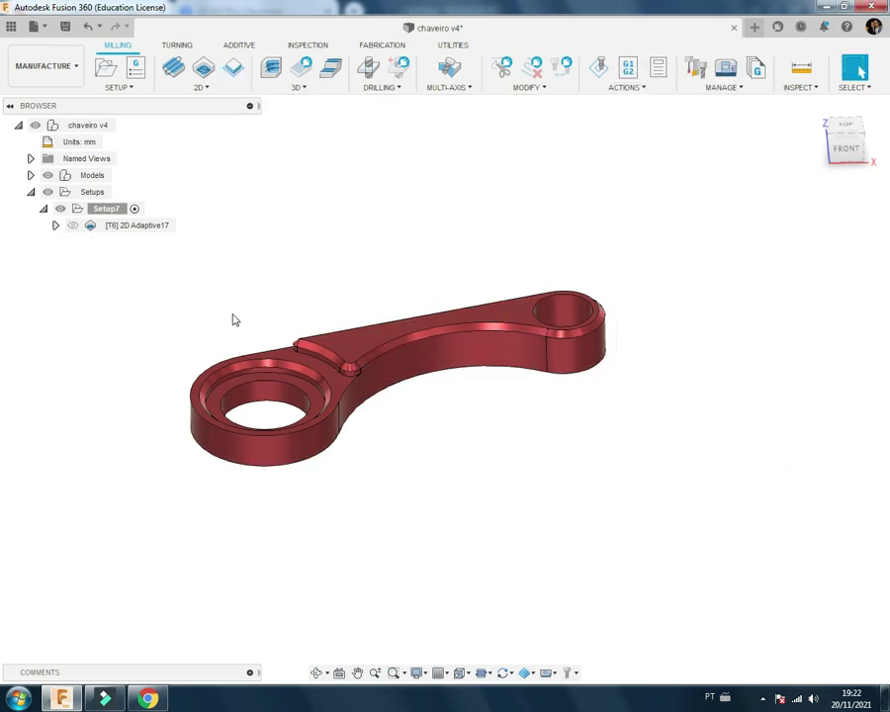
{"action": "left_click", "coordinate": [134, 227]}
Step: Derive a 2D Contour from 2D Adaptive17 with feed height measured from Model top
{"action": "right_click", "coordinate": [136, 229]}
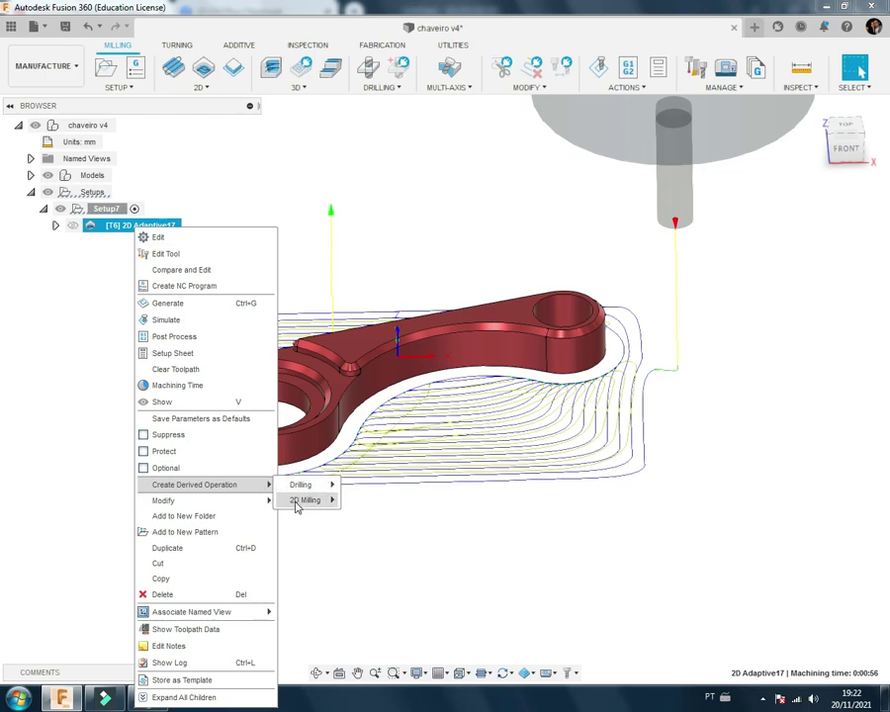
{"action": "left_click", "coordinate": [379, 551]}
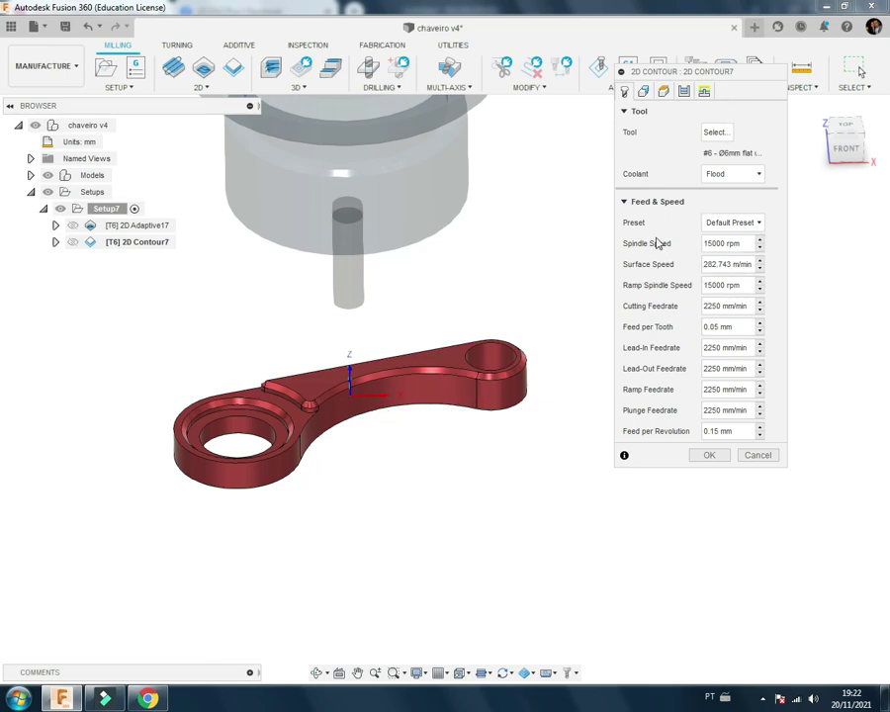
{"action": "left_click", "coordinate": [643, 95]}
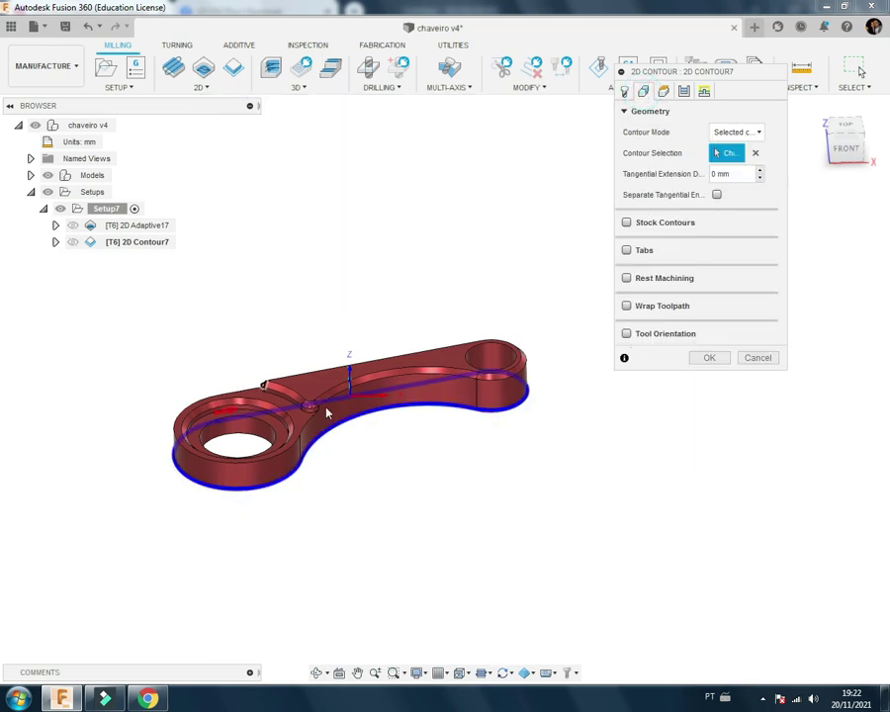
{"action": "left_click", "coordinate": [665, 92]}
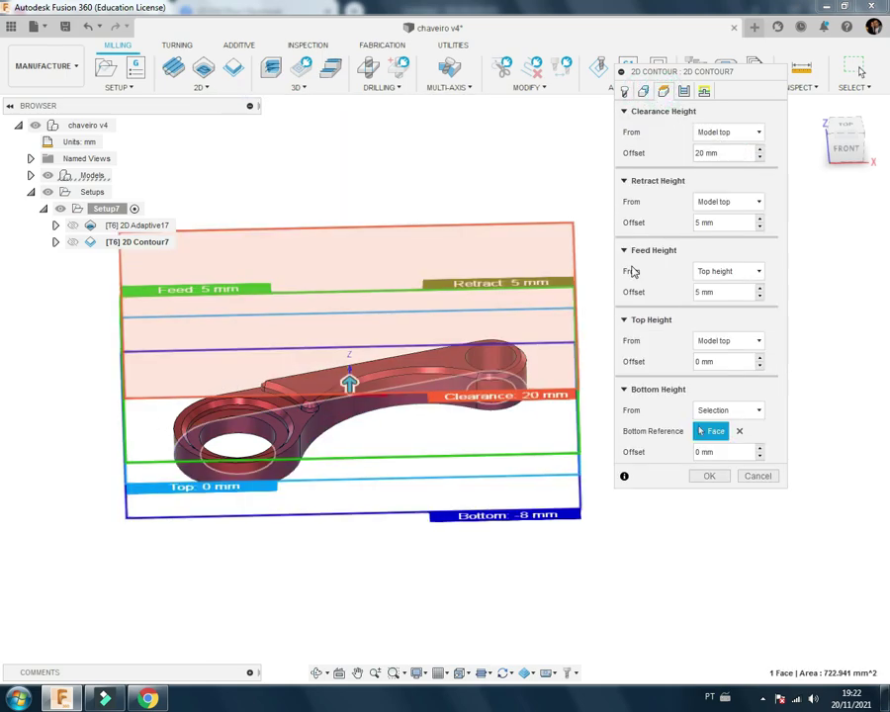
{"action": "middle_click_drag", "start_coordinate": [629, 276], "coordinate": [504, 362], "text": "shift"}
{"action": "middle_click_drag", "start_coordinate": [430, 401], "coordinate": [447, 403], "text": "shift"}
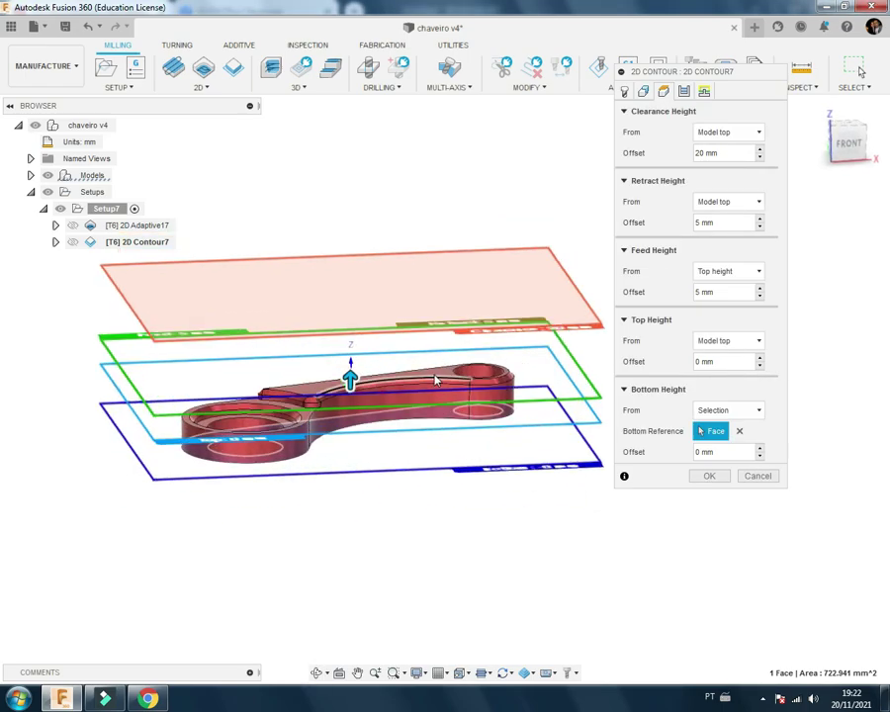
{"action": "left_click", "coordinate": [715, 271]}
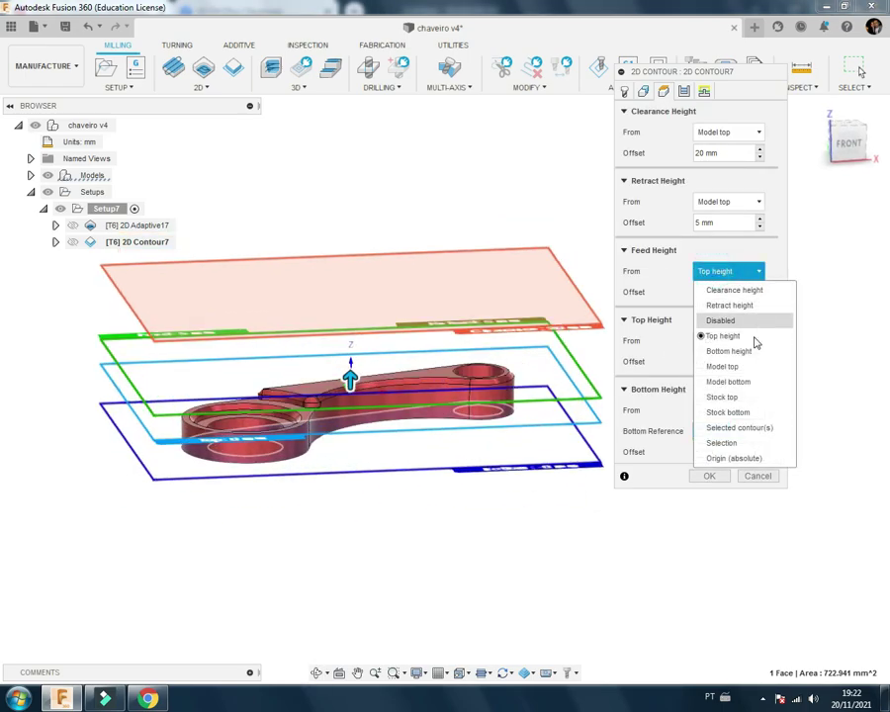
{"action": "left_click", "coordinate": [727, 364]}
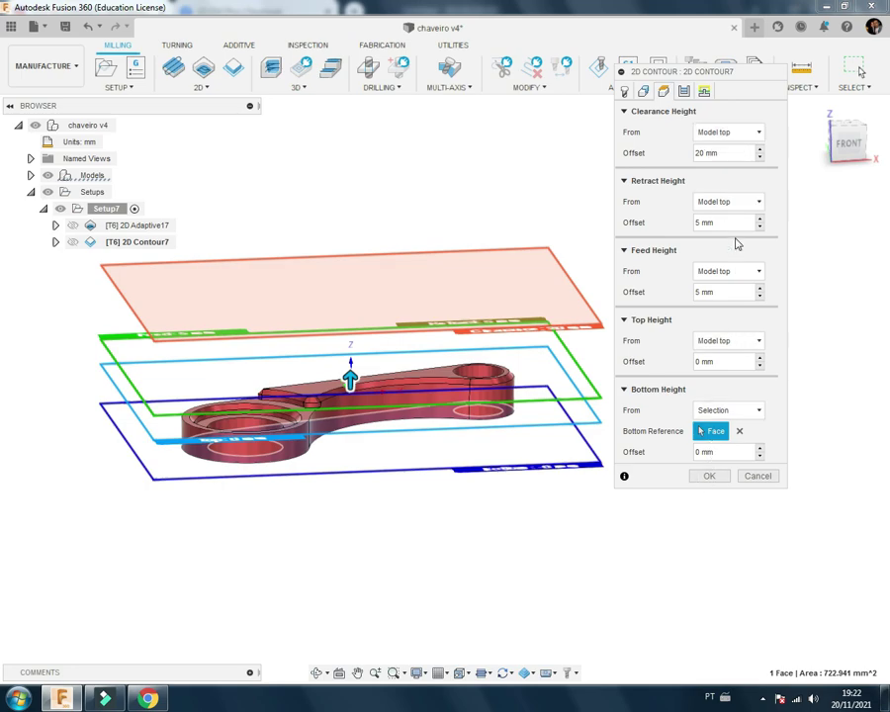
{"action": "left_click", "coordinate": [686, 93]}
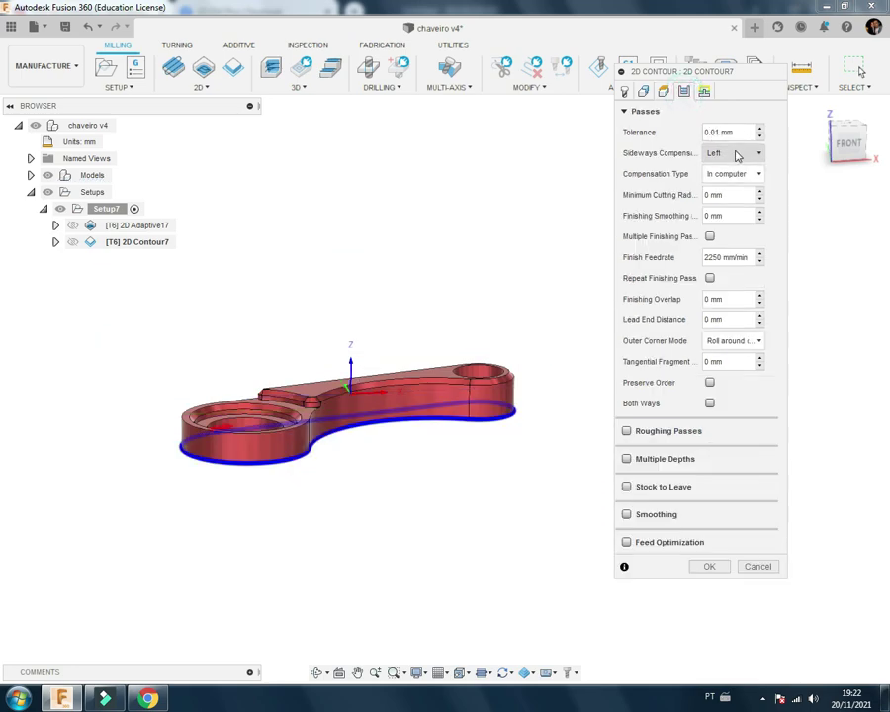
{"action": "left_click", "coordinate": [710, 566]}
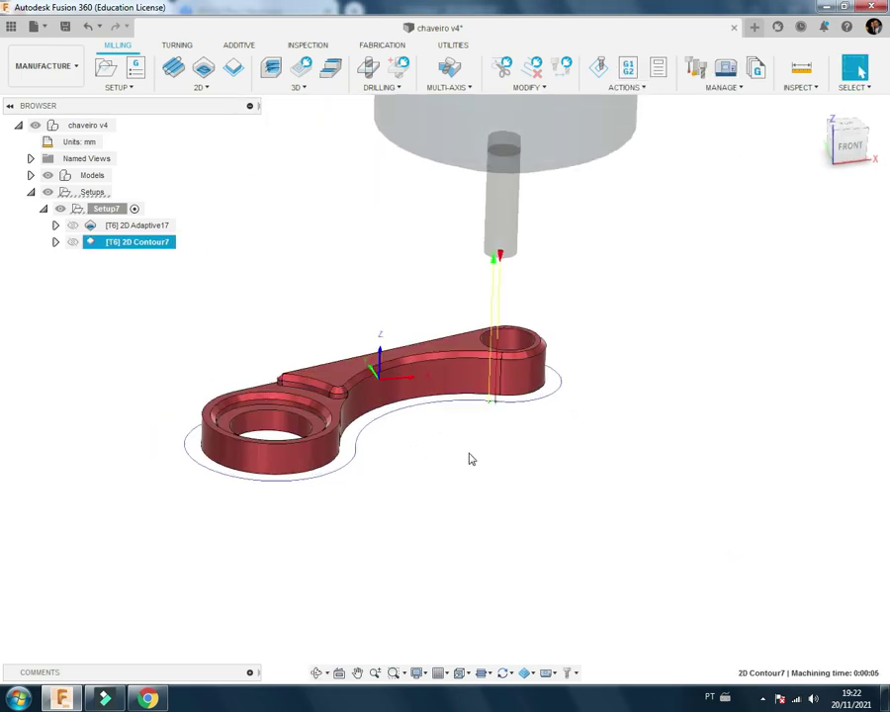
{"action": "middle_click_drag", "start_coordinate": [470, 459], "coordinate": [461, 465], "text": "shift"}
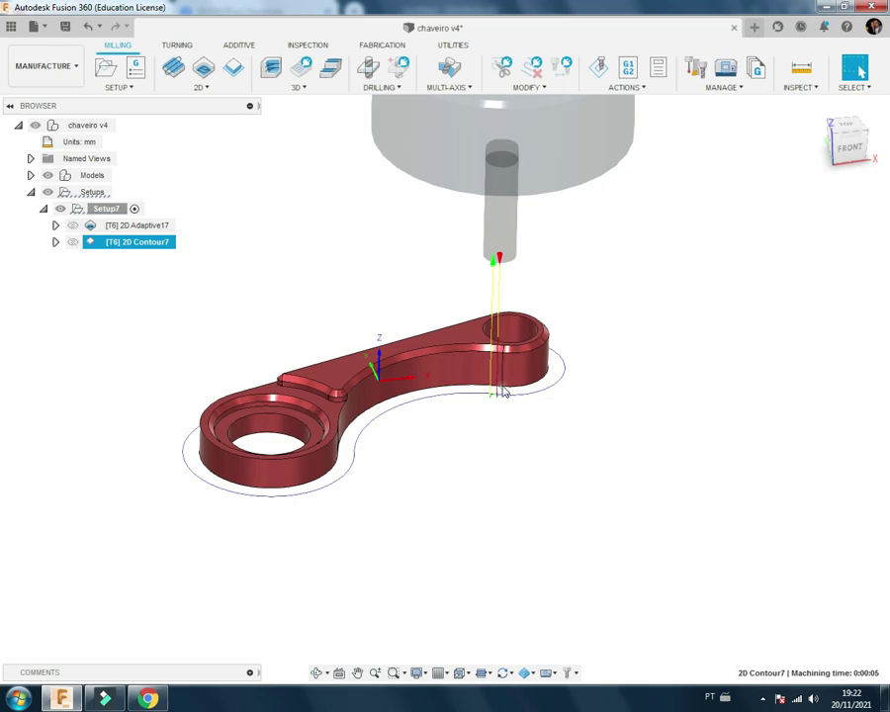
Step: Pick an entry point on the part edge for 2D Contour7 and regenerate it
{"action": "right_click", "coordinate": [163, 243]}
{"action": "left_click", "coordinate": [187, 10]}
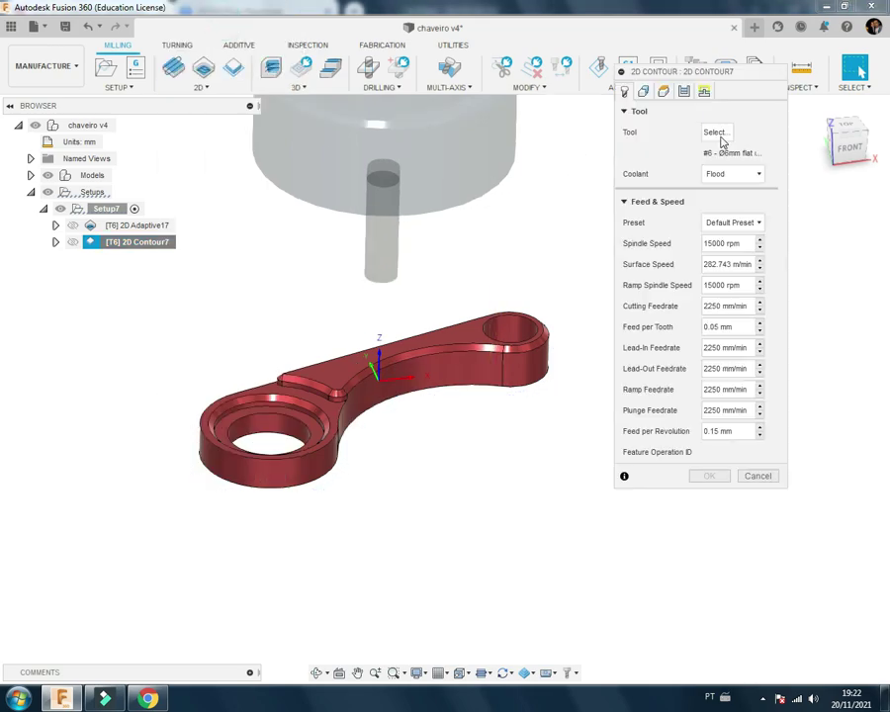
{"action": "left_click", "coordinate": [703, 91]}
{"action": "left_click", "coordinate": [728, 507]}
{"action": "middle_click_drag", "start_coordinate": [531, 498], "coordinate": [605, 432], "text": "shift"}
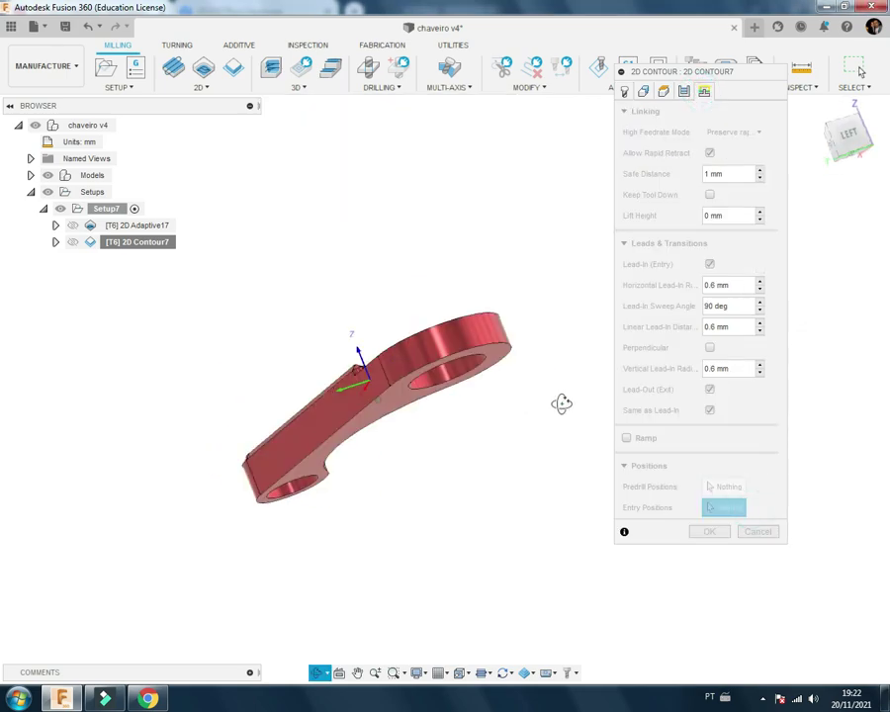
{"action": "left_click", "coordinate": [492, 450]}
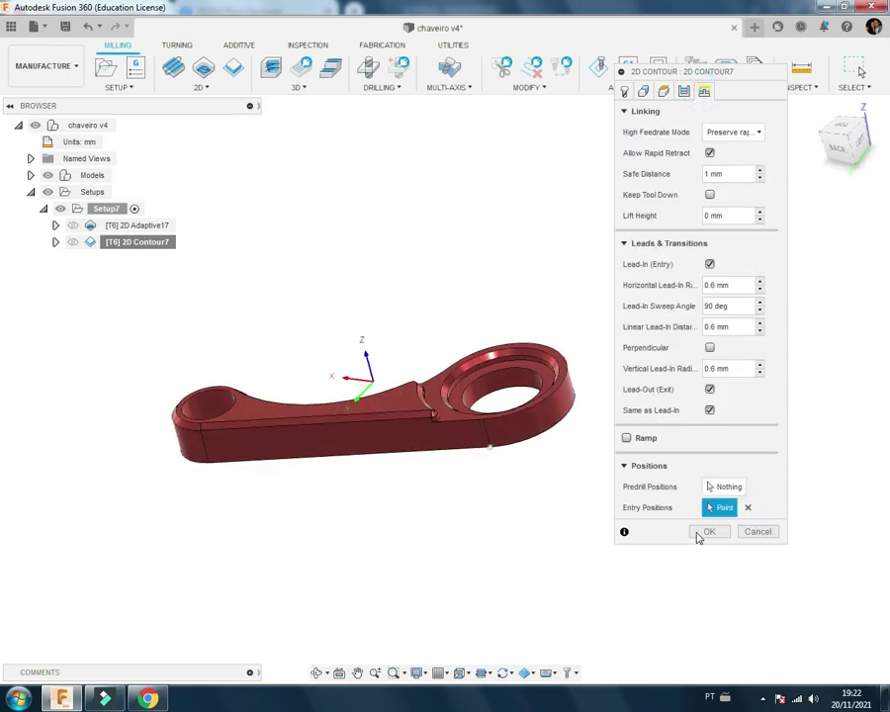
{"action": "left_click", "coordinate": [702, 532]}
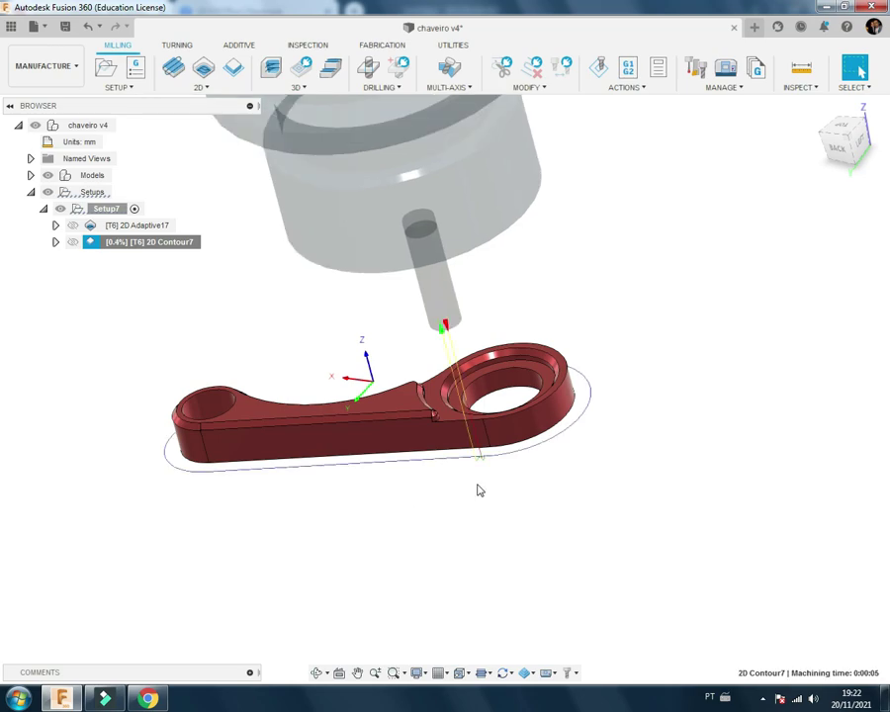
{"action": "mouse_move", "coordinate": [475, 484]}
{"action": "middle_mouse_down", "text": "shift"}
{"action": "mouse_move", "coordinate": [284, 433]}
{"action": "mouse_move", "coordinate": [230, 475]}
{"action": "middle_mouse_up", "text": "shift"}
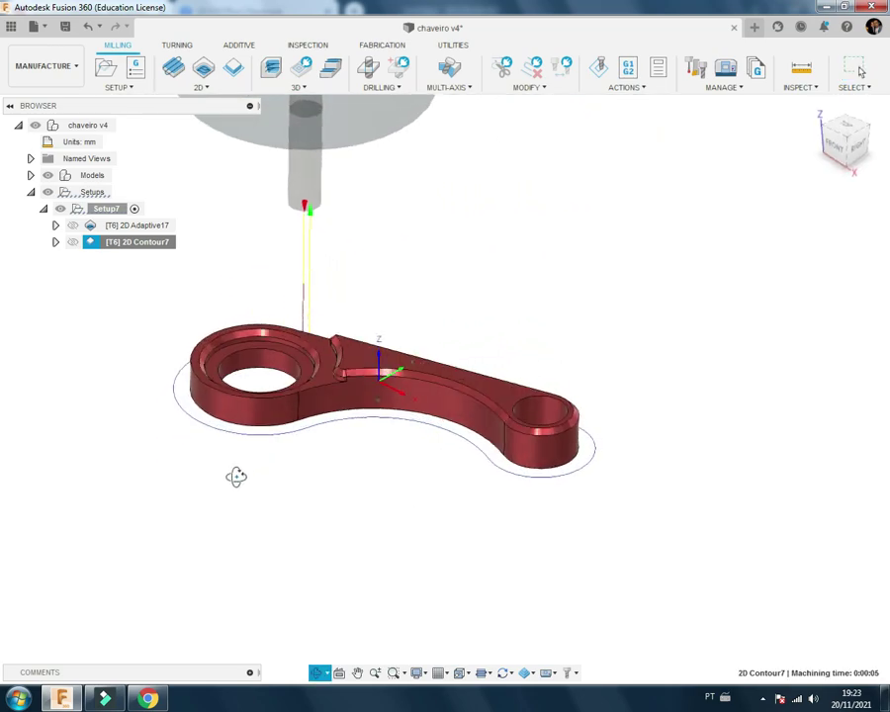
Step: Clear and re-pick the 2D Contour7 entry position, then select Setup7 to show the stock
{"action": "right_click", "coordinate": [143, 244]}
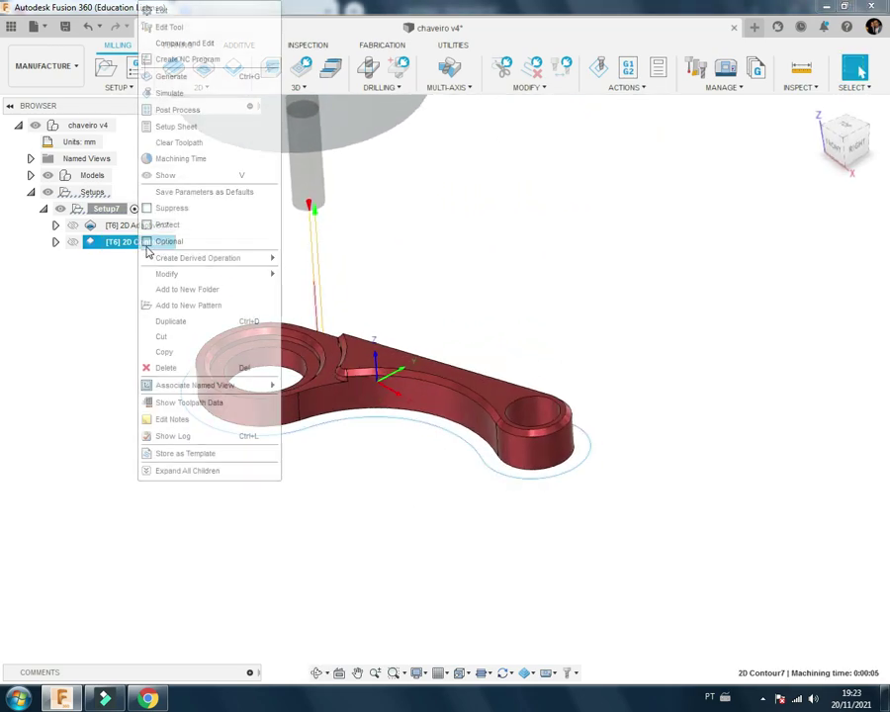
{"action": "left_click", "coordinate": [198, 9]}
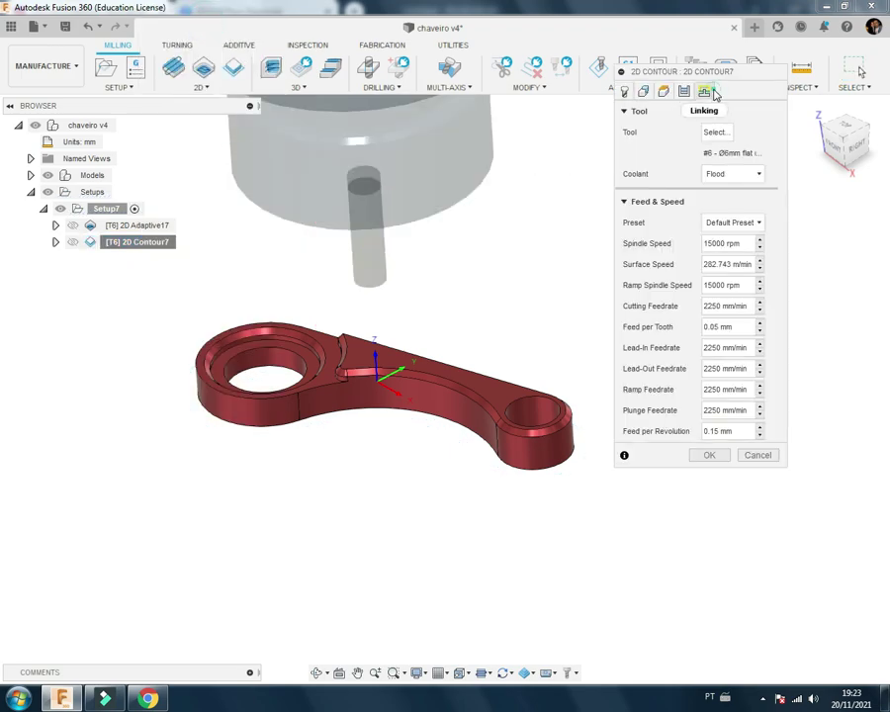
{"action": "left_click", "coordinate": [704, 91]}
{"action": "left_click", "coordinate": [748, 507]}
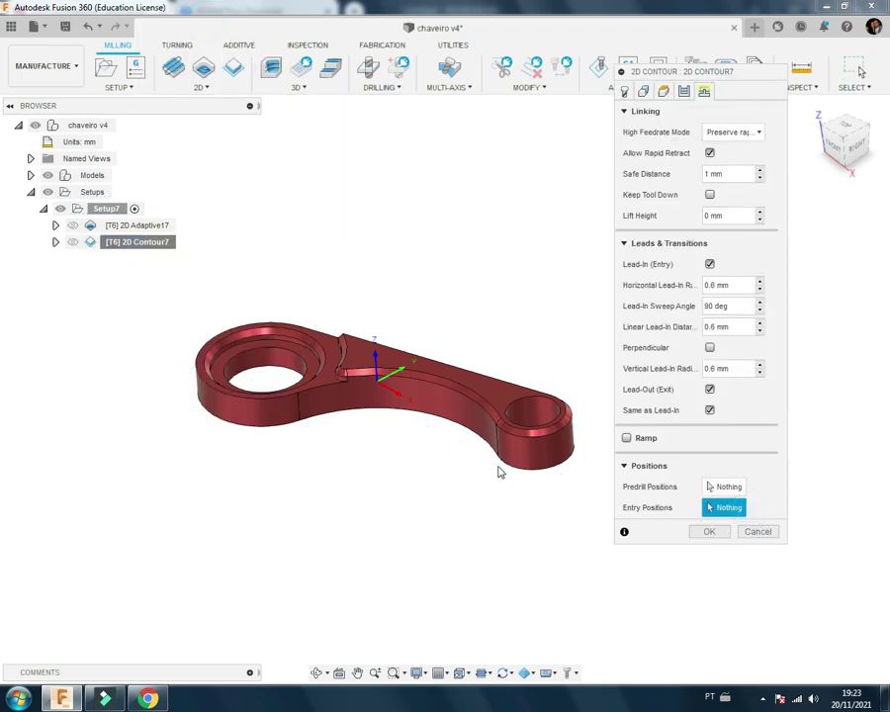
{"action": "left_click", "coordinate": [499, 464]}
{"action": "left_click", "coordinate": [707, 531]}
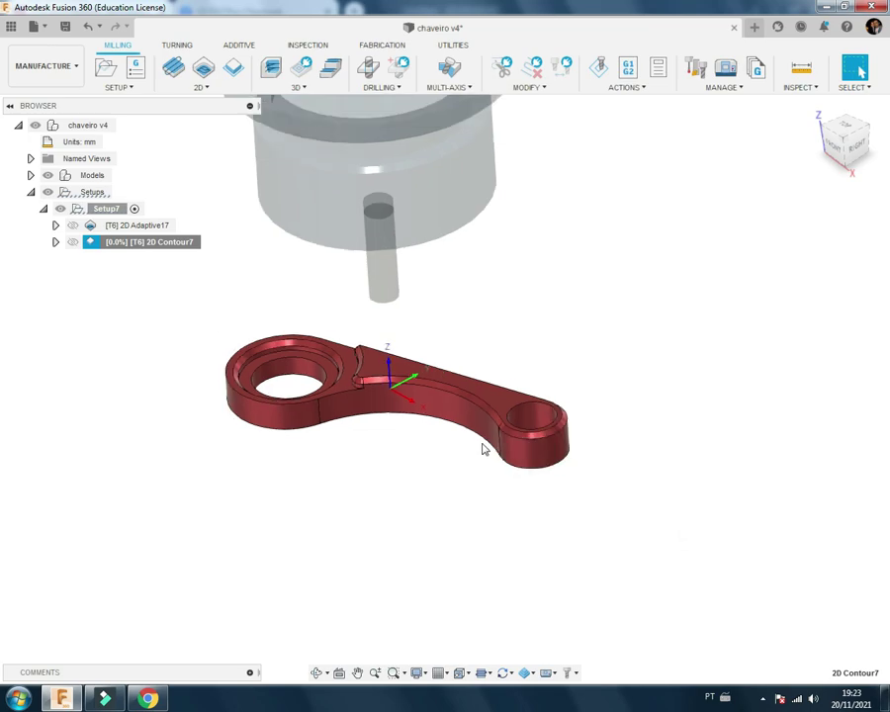
{"action": "middle_click_drag", "start_coordinate": [553, 442], "coordinate": [432, 497], "text": "shift"}
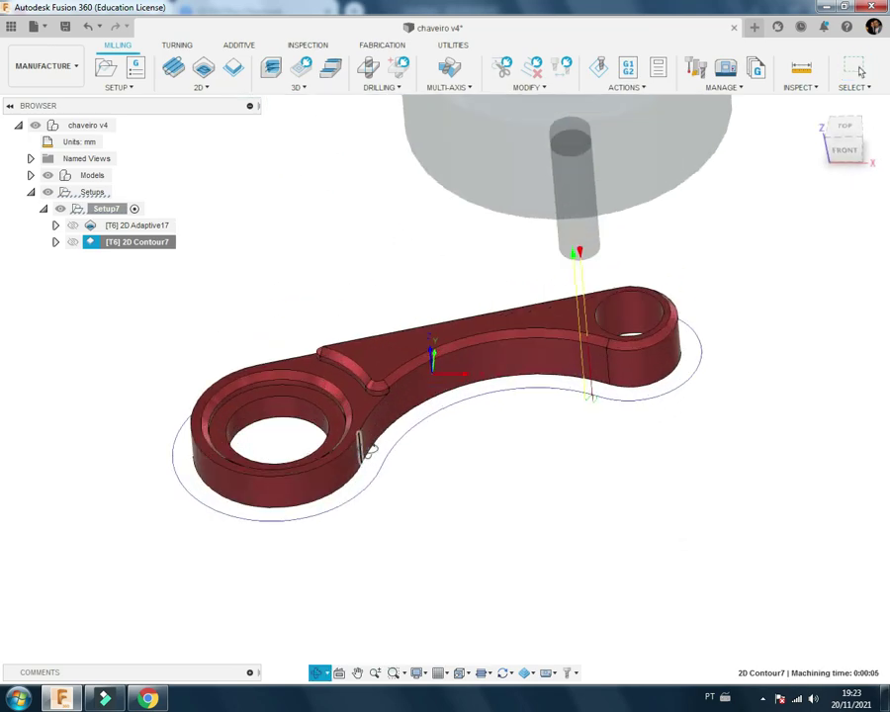
{"action": "left_click", "coordinate": [445, 502]}
{"action": "left_click", "coordinate": [105, 208]}
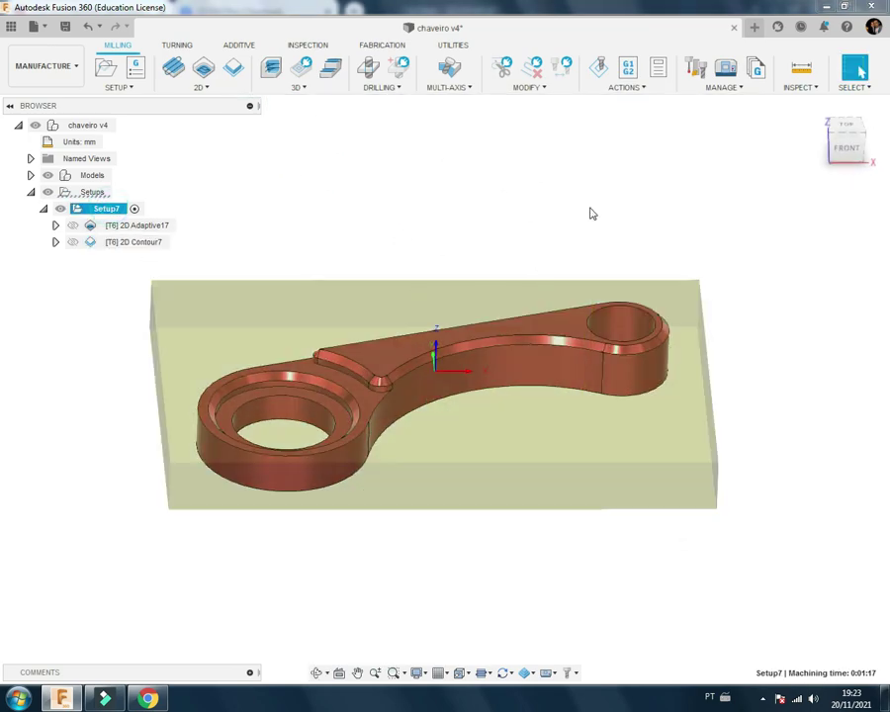
{"action": "left_click", "coordinate": [596, 67]}
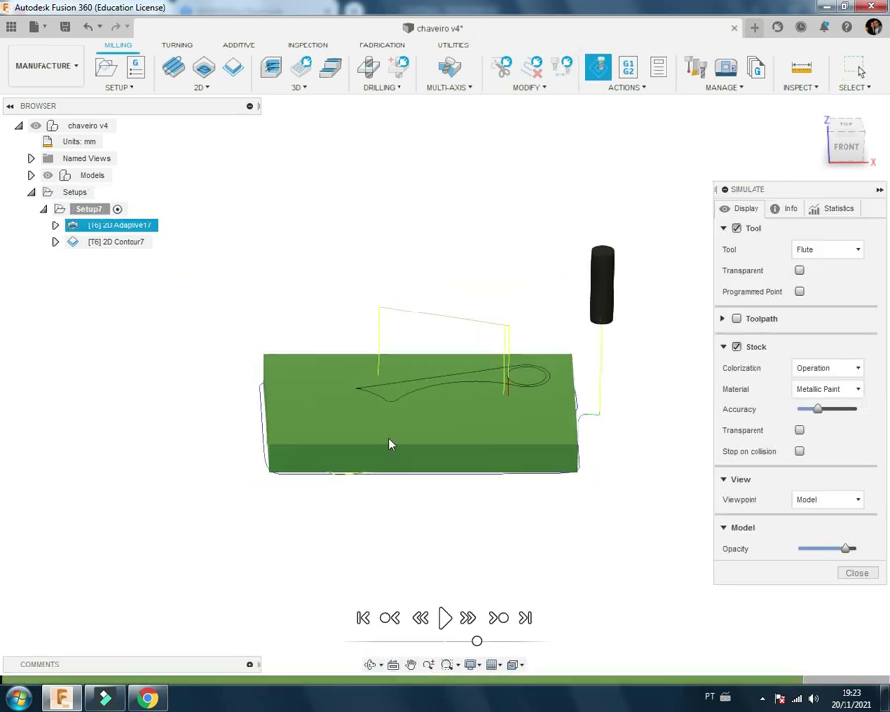
{"action": "left_click", "coordinate": [445, 617]}
{"action": "left_click_drag", "start_coordinate": [477, 641], "coordinate": [489, 643]}
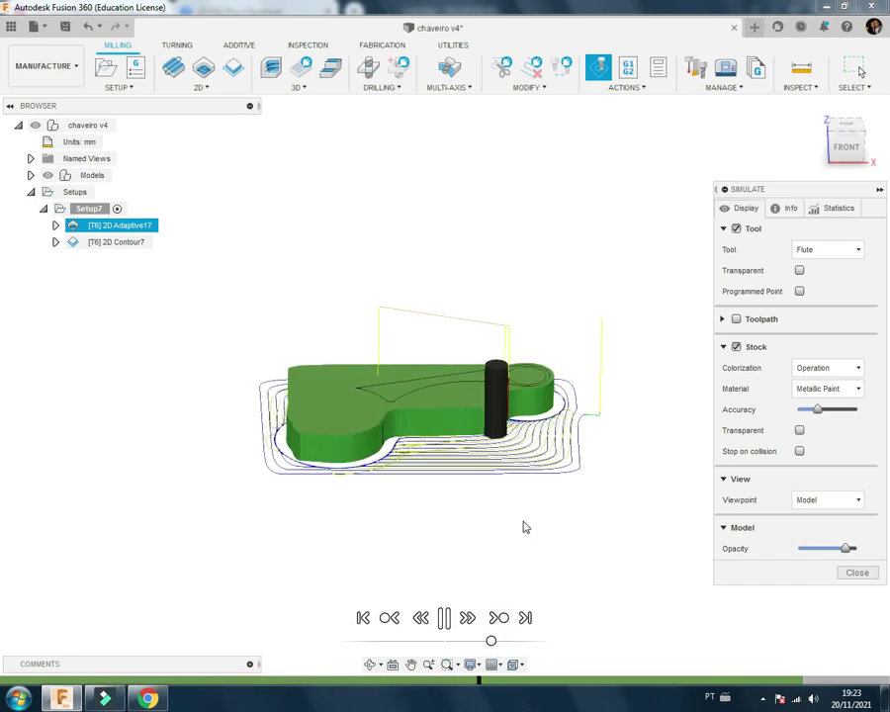
{"action": "left_click", "coordinate": [783, 207]}
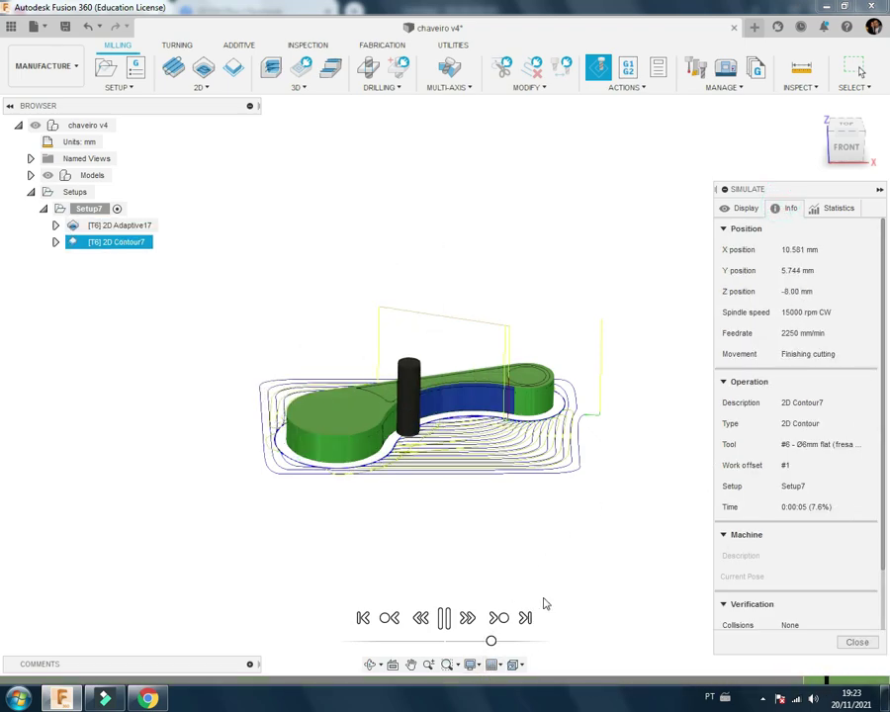
Step: Duplicate 2D Adaptive17 and drag the copy below 2D Contour7 in the Browser
{"action": "left_click", "coordinate": [858, 643]}
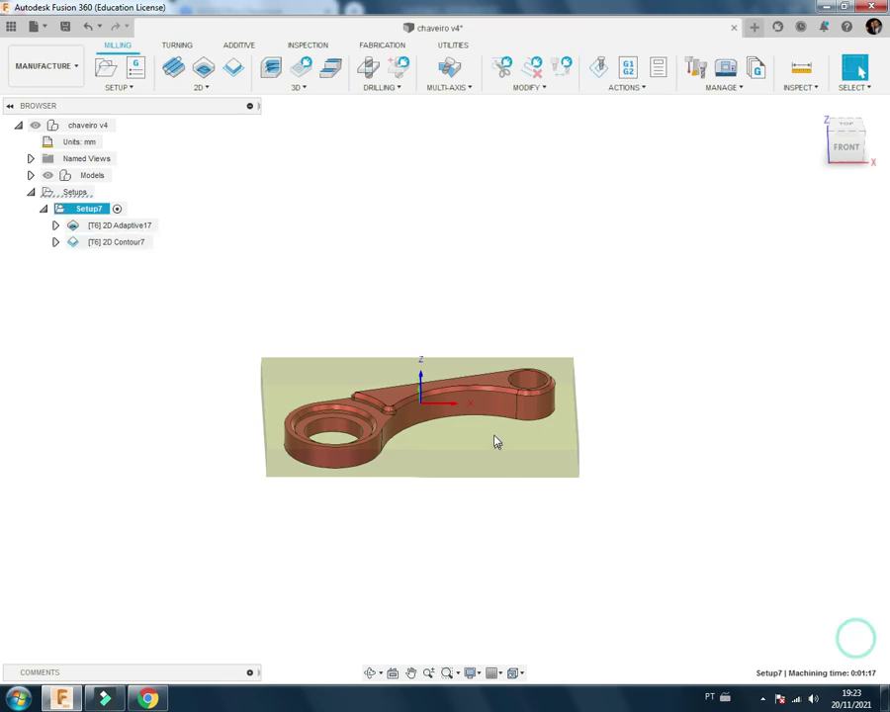
{"action": "mouse_move", "coordinate": [497, 441]}
{"action": "middle_mouse_down", "text": "shift"}
{"action": "mouse_move", "coordinate": [497, 457]}
{"action": "mouse_move", "coordinate": [551, 365]}
{"action": "middle_mouse_up", "text": "shift"}
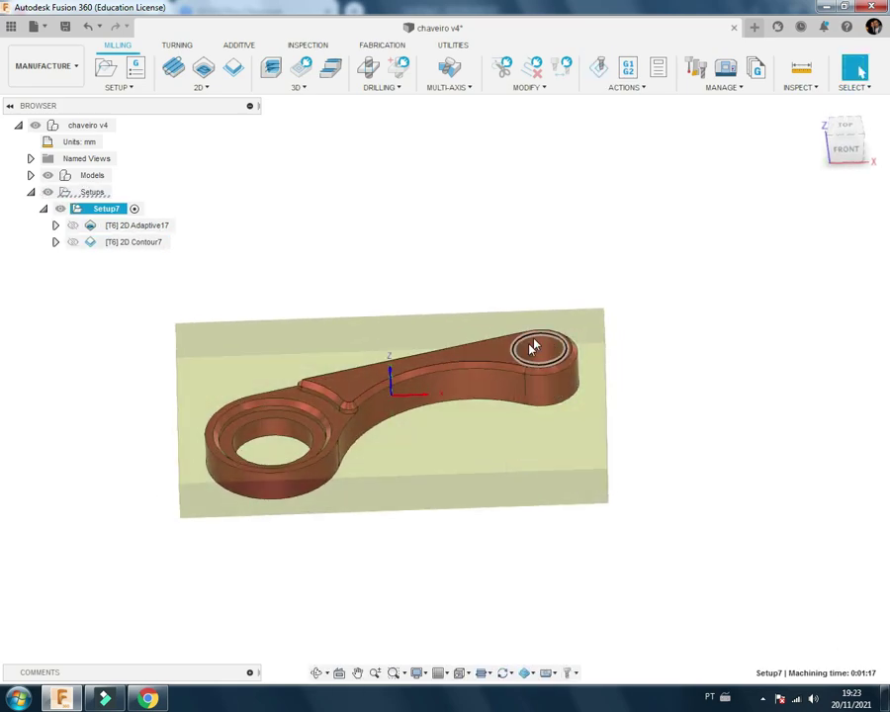
{"action": "left_click", "coordinate": [388, 250]}
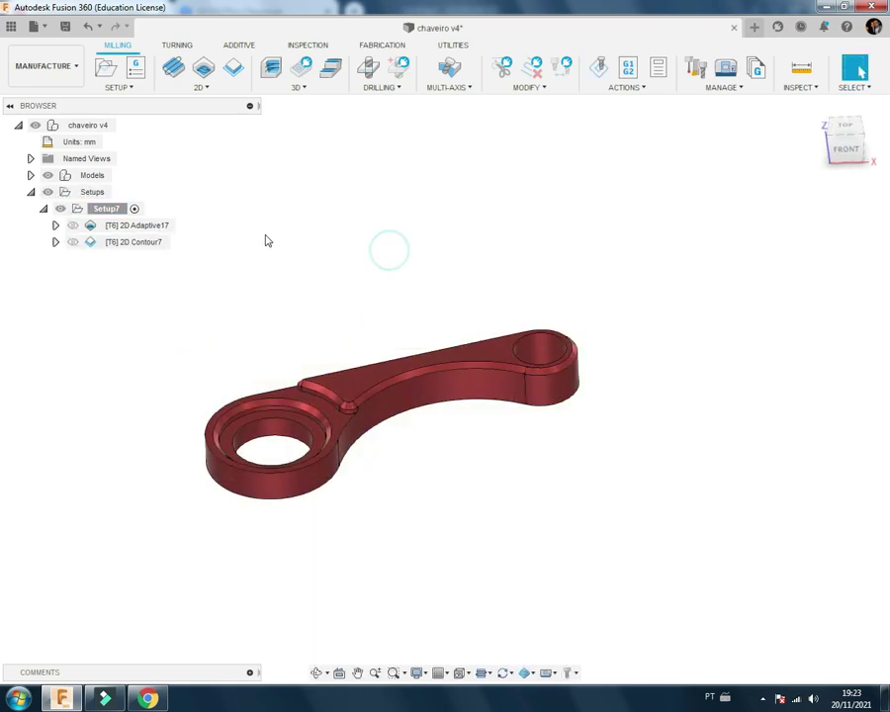
{"action": "right_click", "coordinate": [140, 229]}
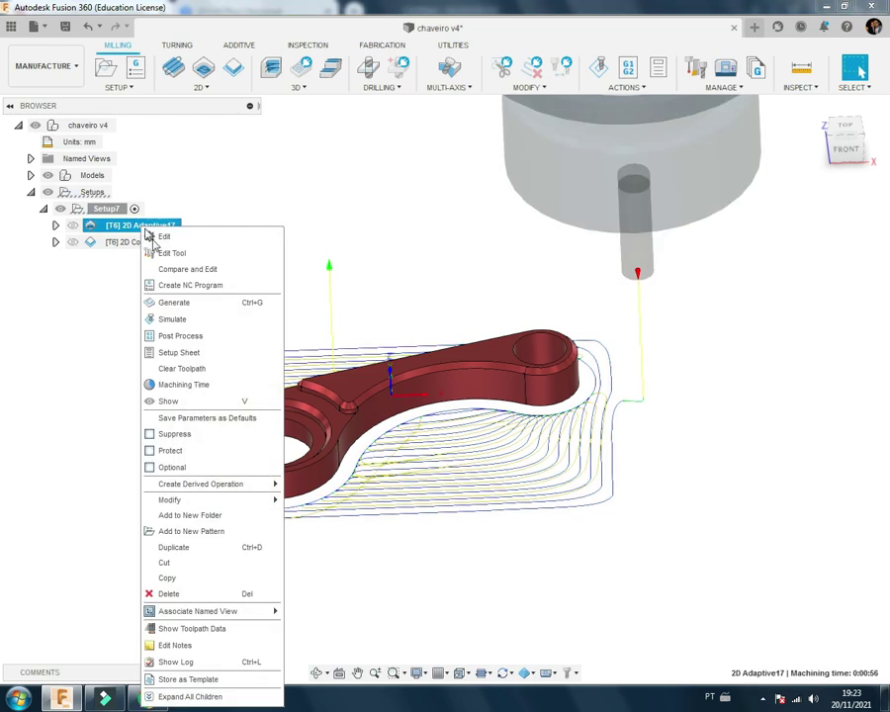
{"action": "left_click", "coordinate": [178, 547]}
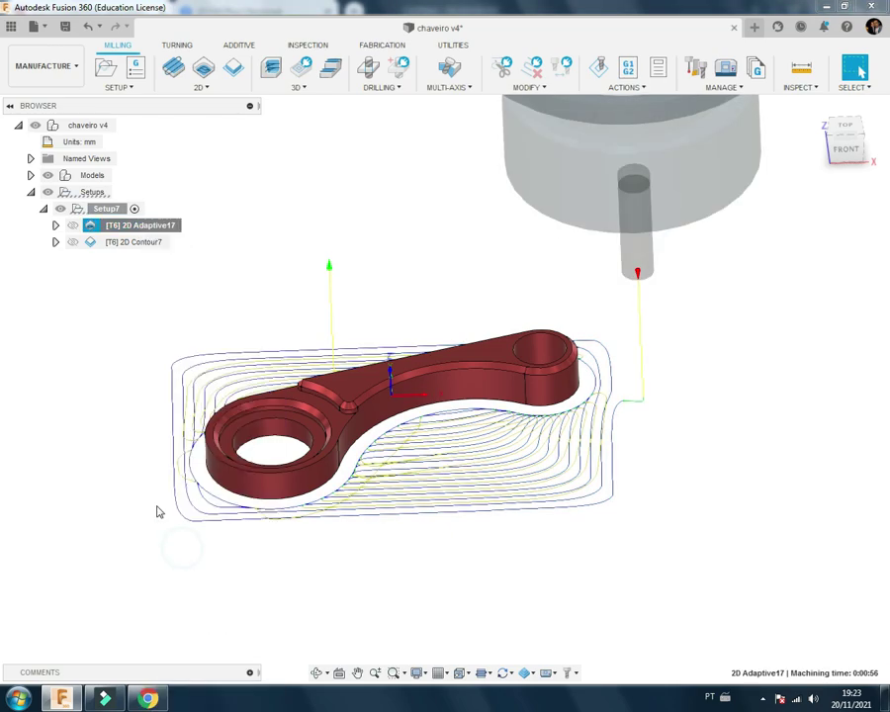
{"action": "left_click", "coordinate": [136, 258]}
{"action": "left_click", "coordinate": [144, 242]}
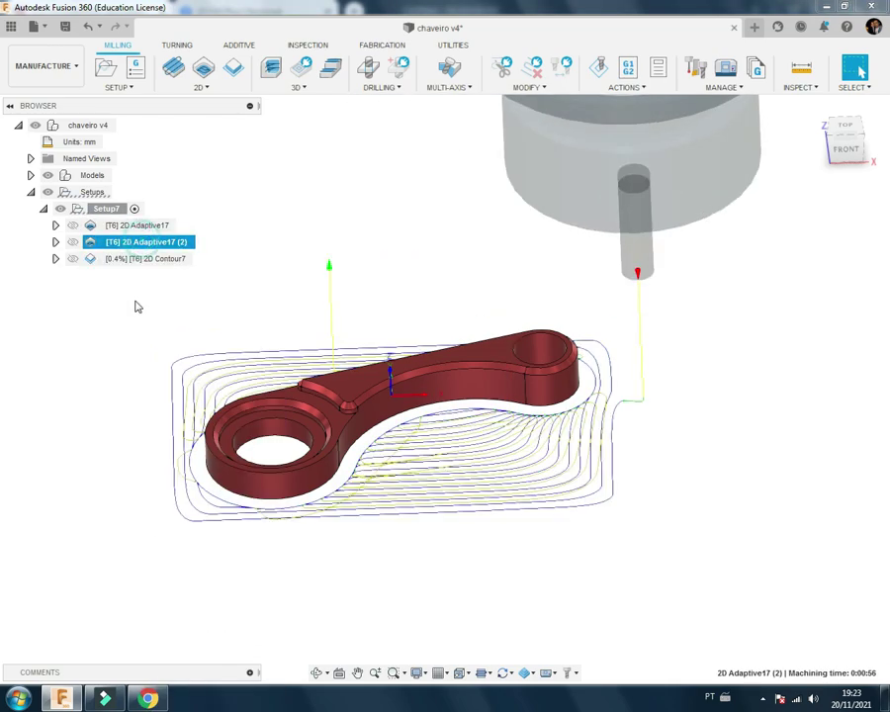
{"action": "left_click", "coordinate": [133, 299]}
{"action": "left_click_drag", "start_coordinate": [148, 241], "coordinate": [146, 279]}
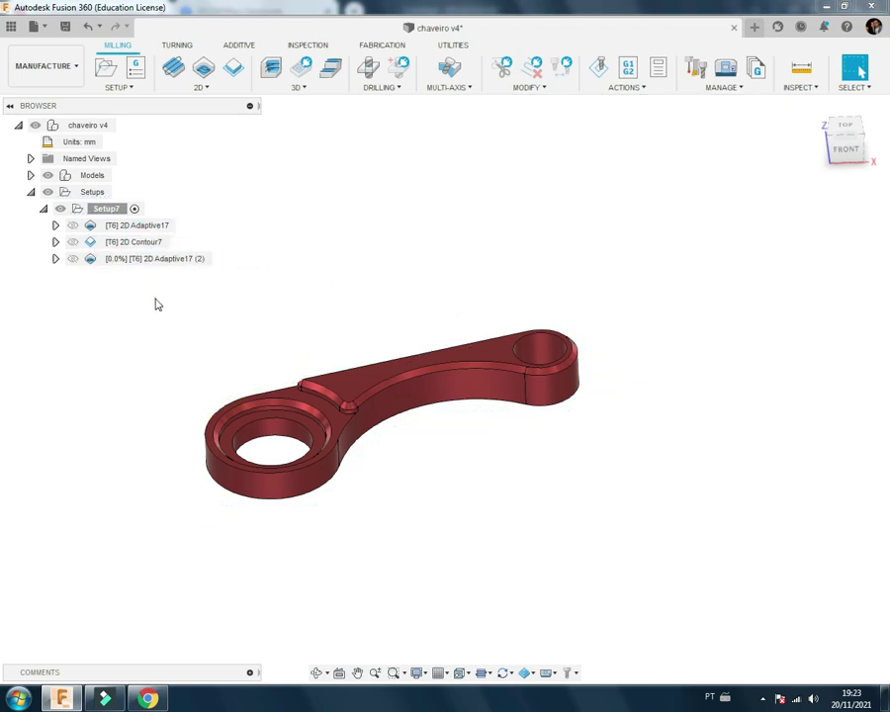
Step: Review the operations' toolpaths, then delete the 2D Adaptive17 (2) copy
{"action": "left_click", "coordinate": [161, 224]}
{"action": "left_click", "coordinate": [148, 242]}
{"action": "left_click", "coordinate": [148, 260]}
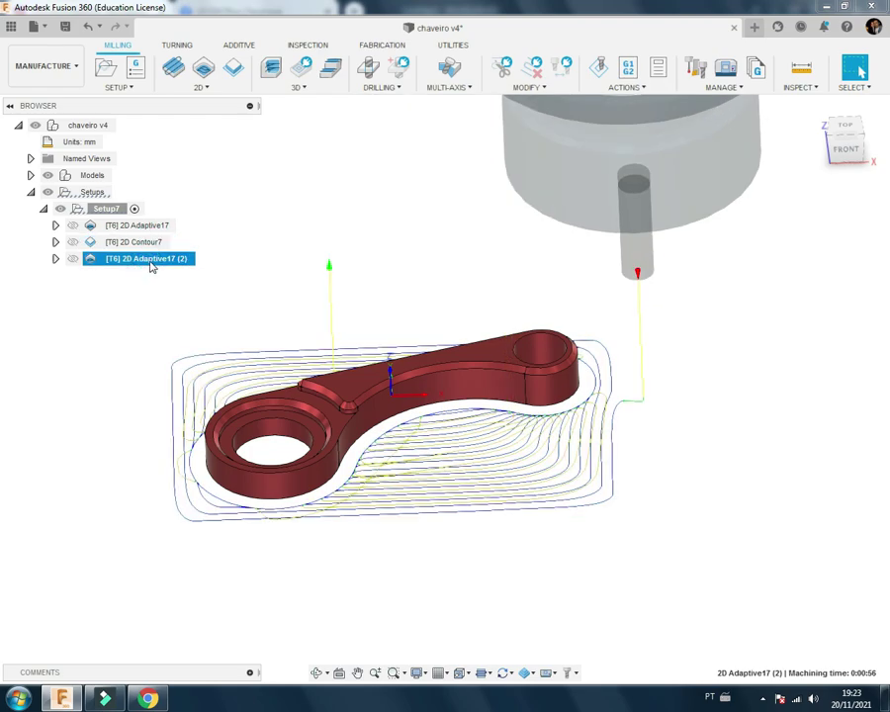
{"action": "middle_click_drag", "start_coordinate": [151, 265], "coordinate": [293, 316], "text": "shift"}
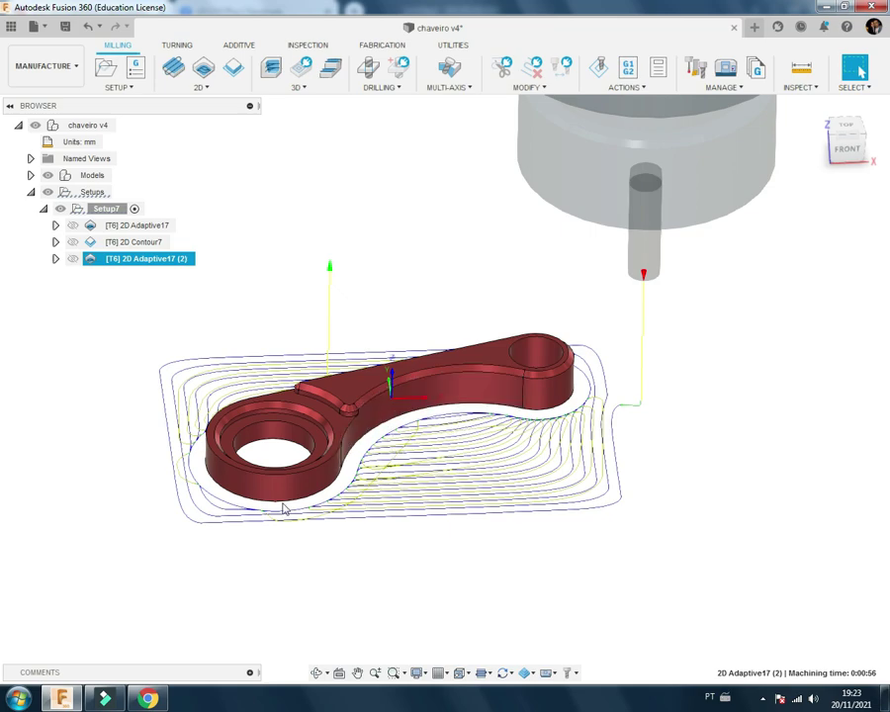
{"action": "right_click", "coordinate": [143, 265]}
{"action": "left_click", "coordinate": [197, 364]}
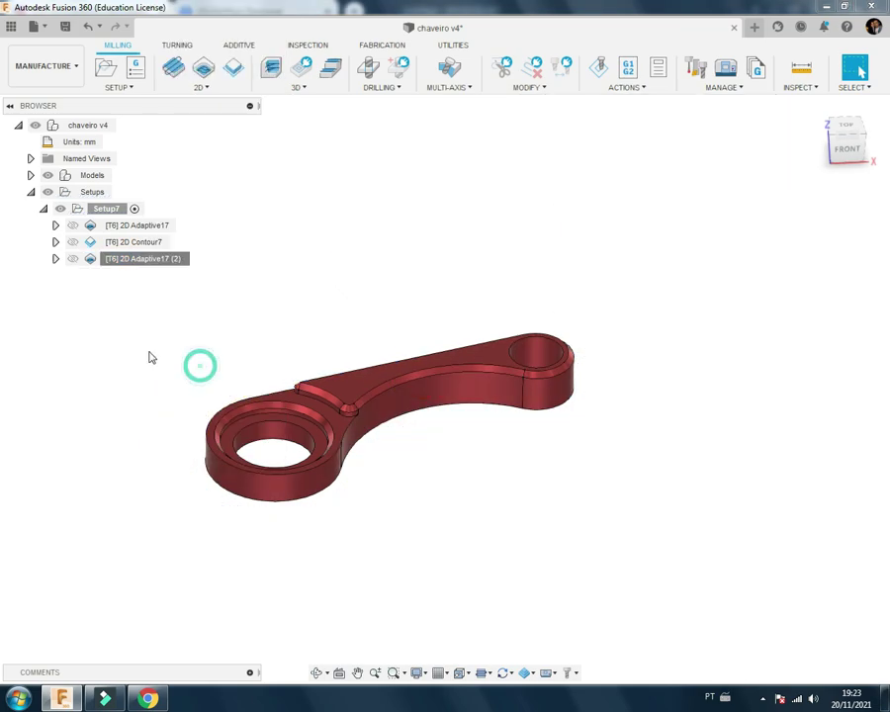
Step: Duplicate 2D Adaptive17 again and move the new copy below 2D Contour7
{"action": "left_click", "coordinate": [199, 88]}
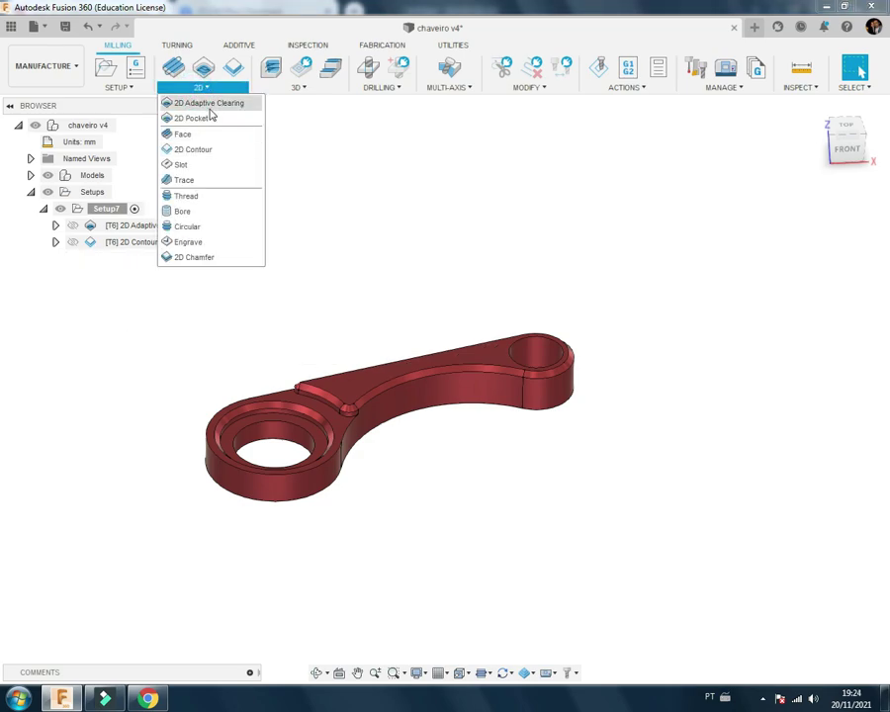
{"action": "left_click", "coordinate": [142, 281]}
{"action": "right_click", "coordinate": [151, 229]}
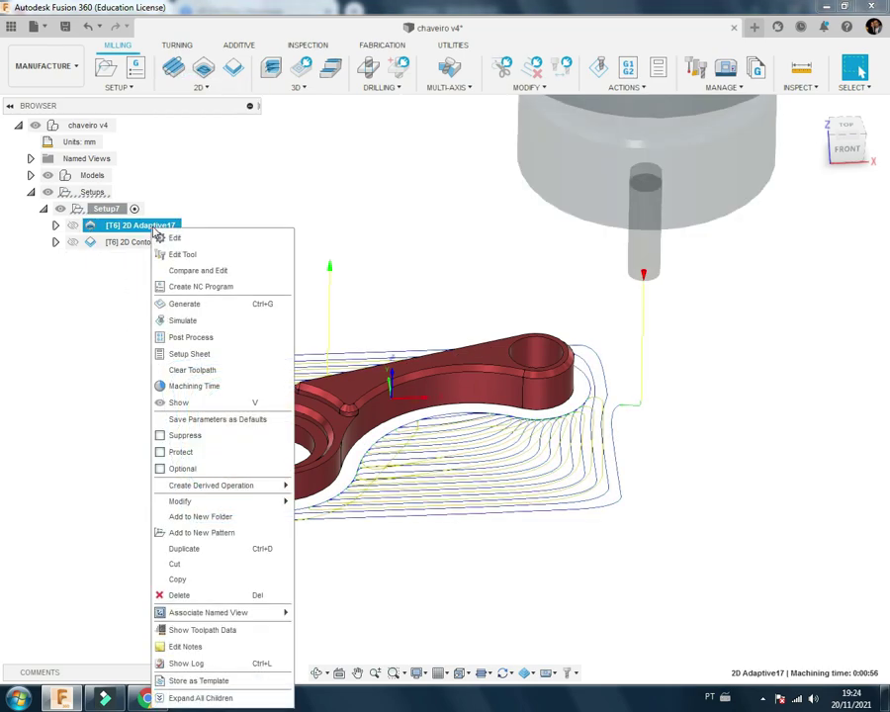
{"action": "left_click", "coordinate": [183, 548]}
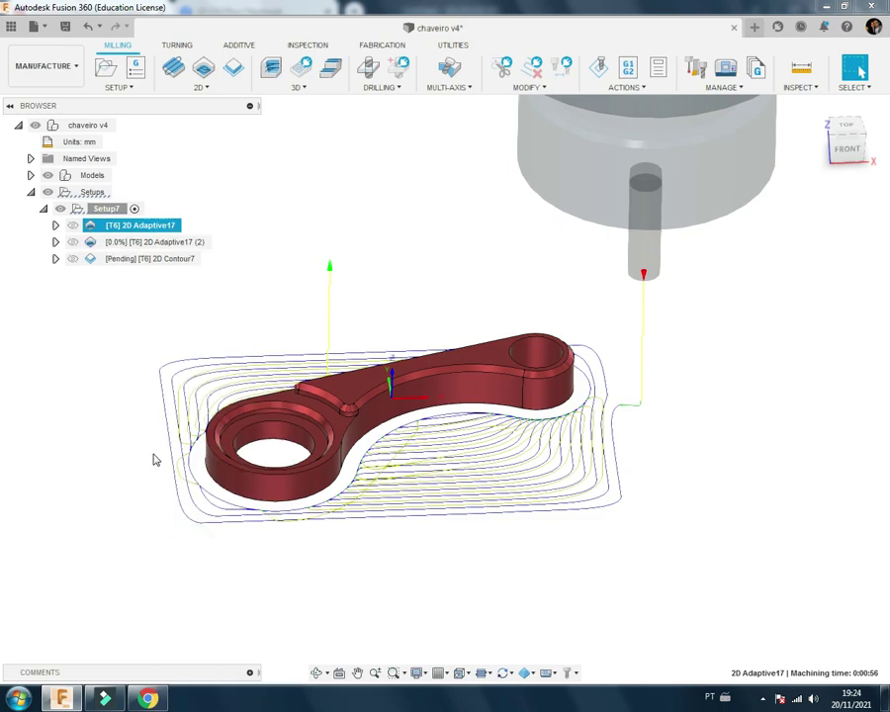
{"action": "left_click_drag", "start_coordinate": [149, 245], "coordinate": [168, 265]}
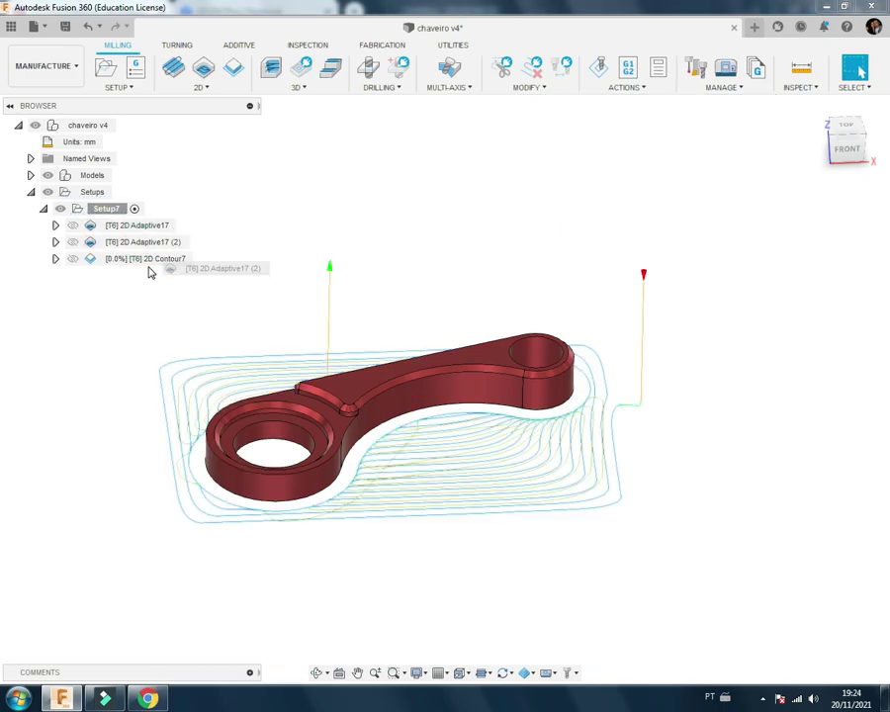
Step: Retarget 2D Adaptive17 (2) to only the circular pocket around the right-hand hole
{"action": "right_click", "coordinate": [135, 259]}
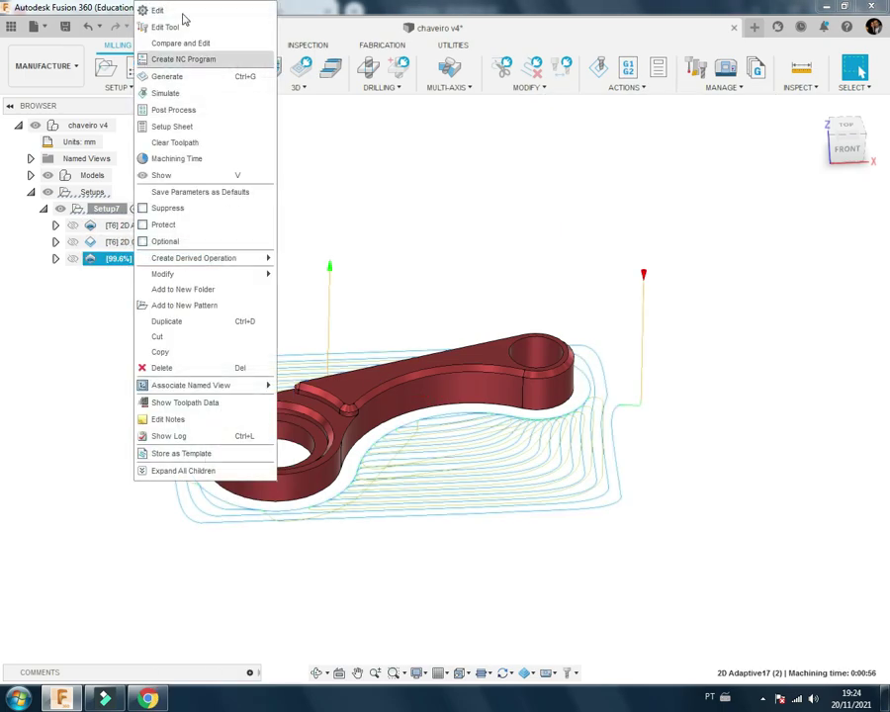
{"action": "left_click", "coordinate": [180, 11]}
{"action": "left_click", "coordinate": [642, 91]}
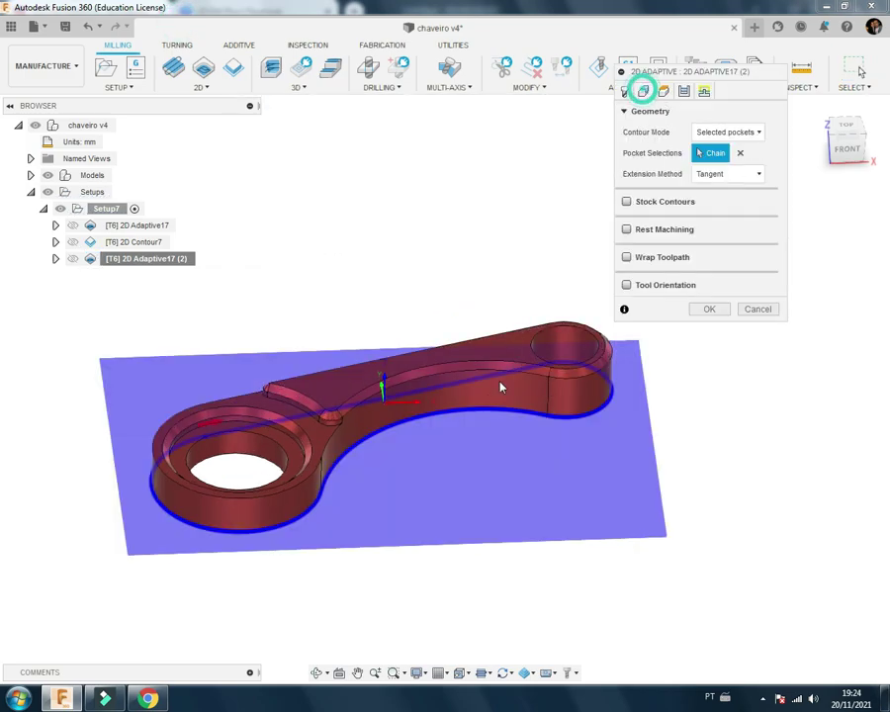
{"action": "left_click", "coordinate": [741, 154]}
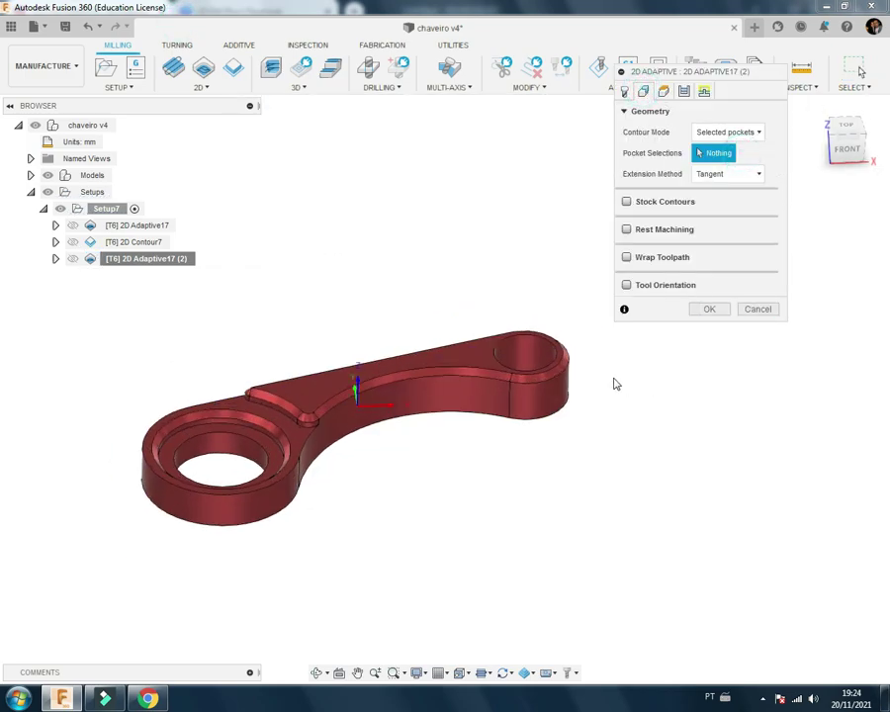
{"action": "left_click", "coordinate": [534, 334]}
{"action": "left_click", "coordinate": [664, 91]}
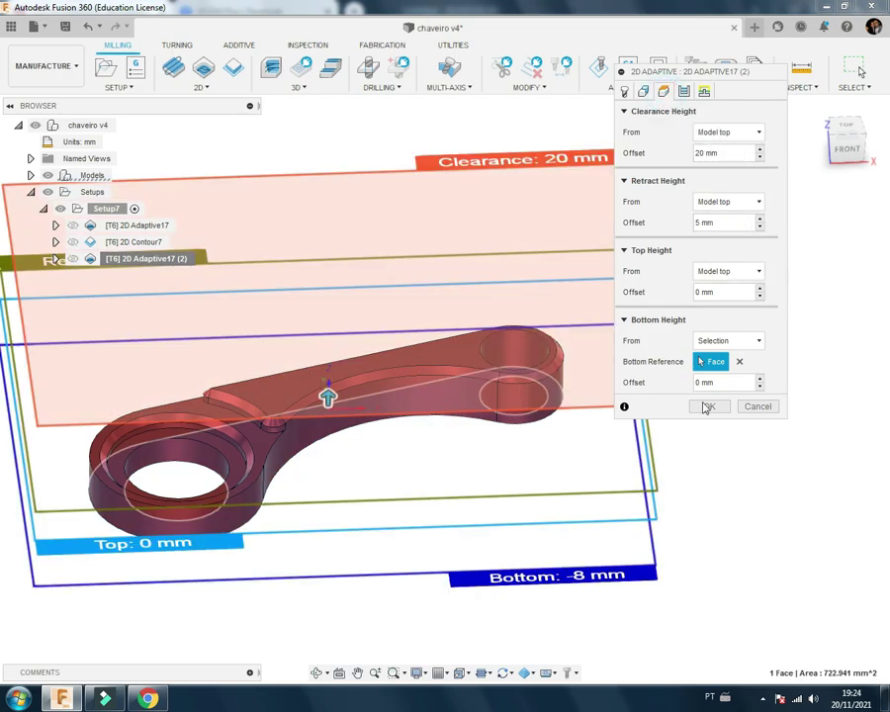
{"action": "mouse_move", "coordinate": [326, 394]}
{"action": "middle_mouse_down", "text": "shift"}
{"action": "mouse_move", "coordinate": [506, 516]}
{"action": "mouse_move", "coordinate": [435, 385]}
{"action": "mouse_move", "coordinate": [721, 225]}
{"action": "middle_mouse_up", "text": "shift"}
{"action": "scroll", "coordinate": [506, 516], "scroll_direction": "up", "scroll_amount": 3}
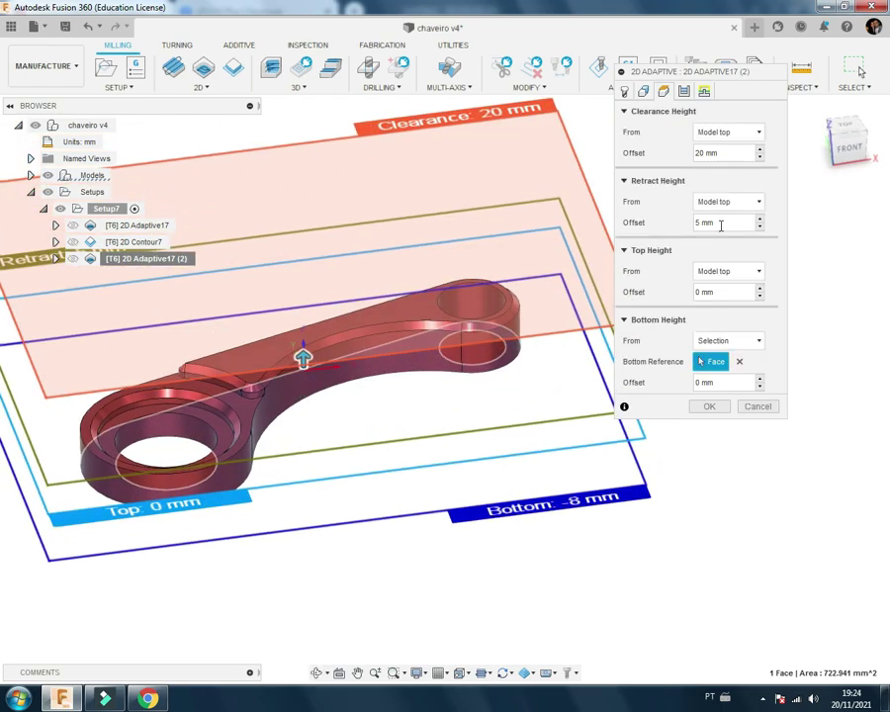
{"action": "left_click", "coordinate": [704, 406]}
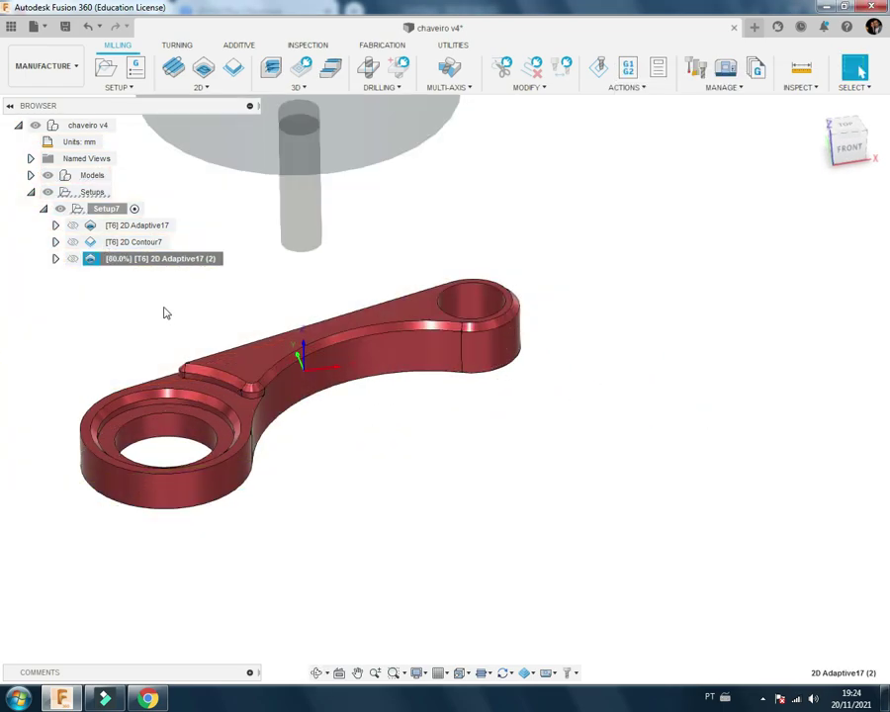
{"action": "mouse_move", "coordinate": [288, 322]}
{"action": "middle_mouse_down", "text": "shift"}
{"action": "mouse_move", "coordinate": [367, 294]}
{"action": "mouse_move", "coordinate": [206, 308]}
{"action": "middle_mouse_up", "text": "shift"}
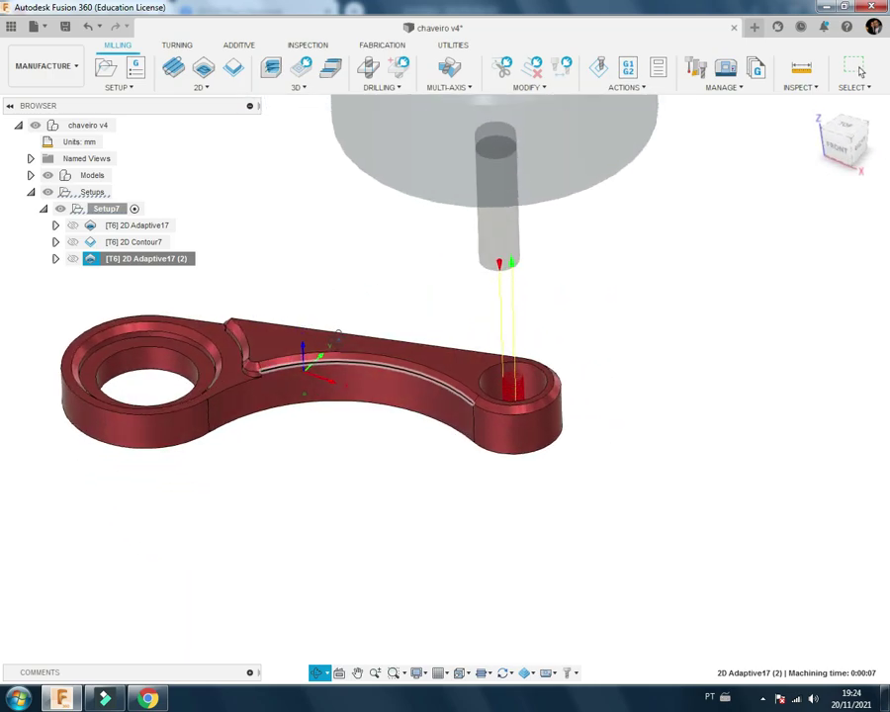
Step: Change the 2D Adaptive17 (2) ramp type to Helix, adjust ramp values, and view from Front
{"action": "right_click", "coordinate": [171, 262]}
{"action": "left_click", "coordinate": [237, 13]}
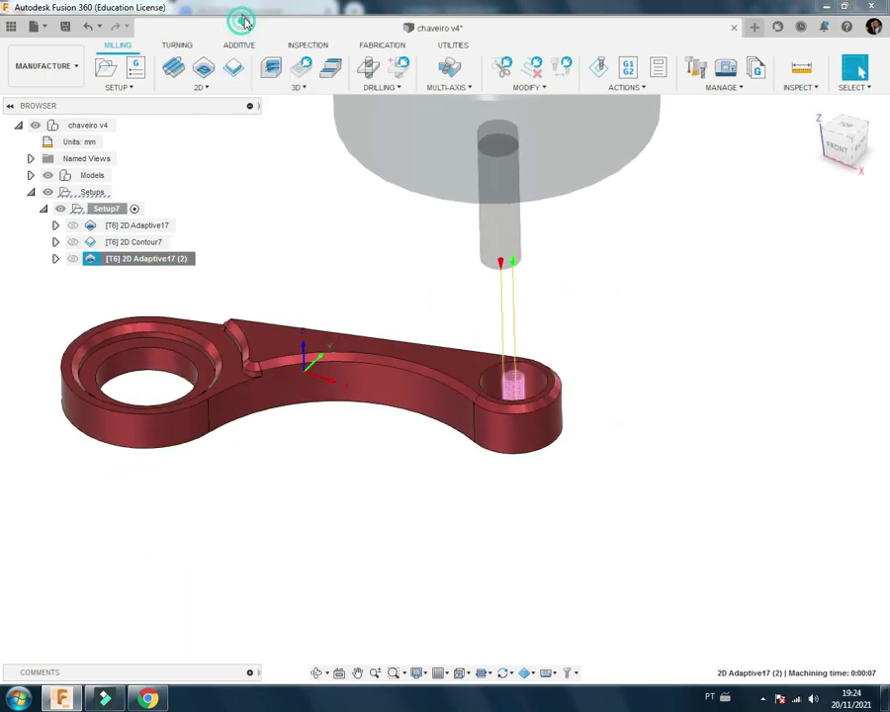
{"action": "left_click", "coordinate": [702, 92]}
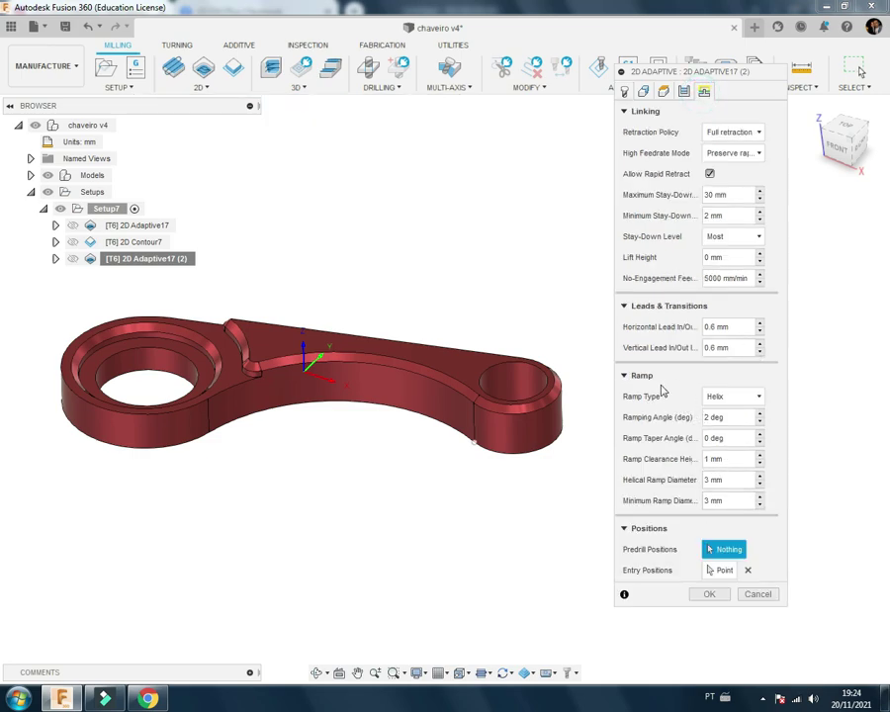
{"action": "scroll", "coordinate": [538, 423], "scroll_direction": "up", "scroll_amount": 2}
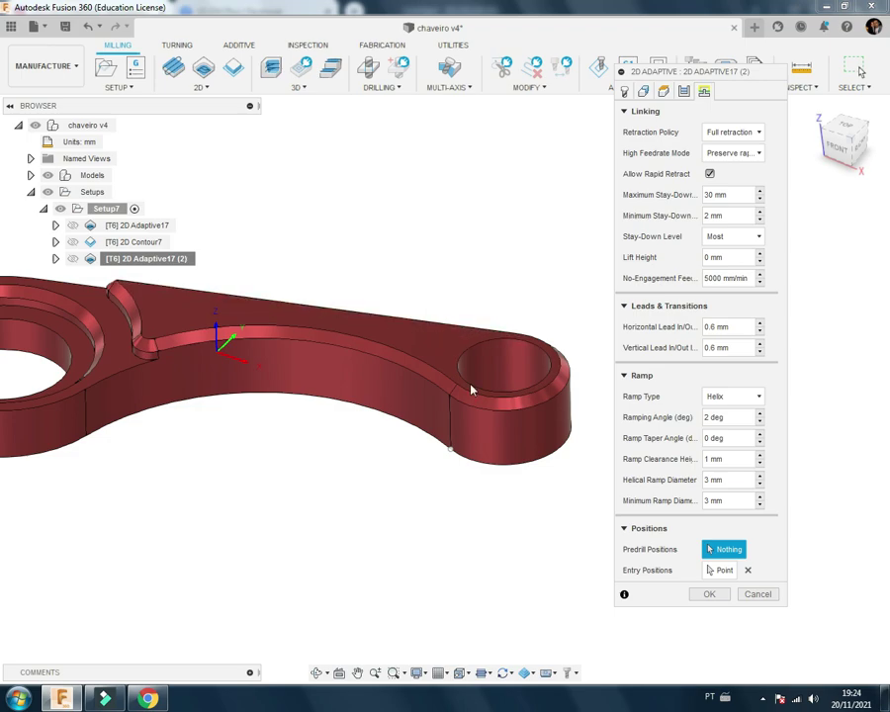
{"action": "double_click", "coordinate": [705, 457]}
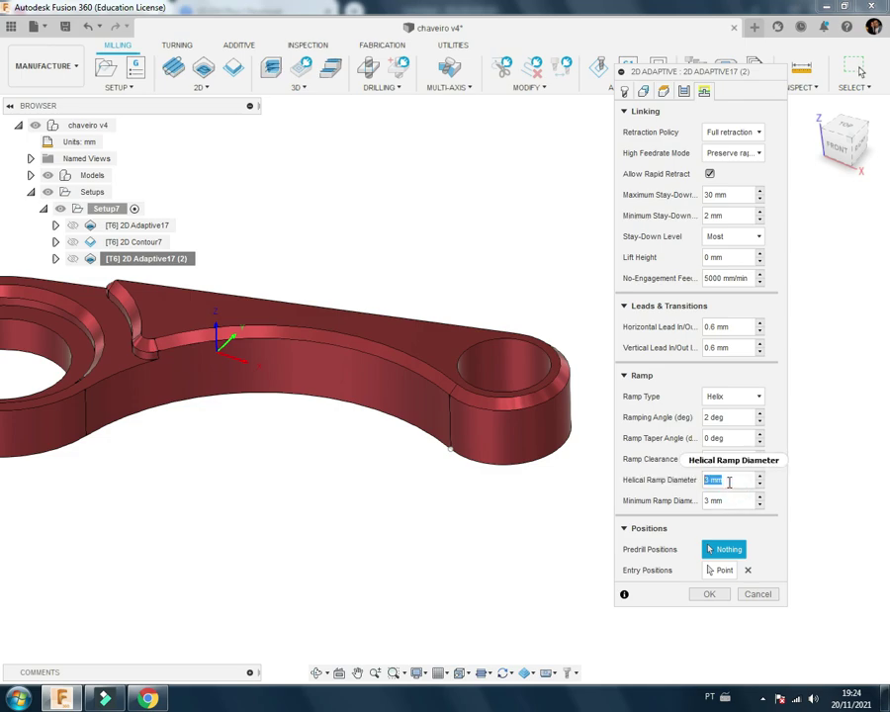
{"action": "mouse_move", "coordinate": [729, 479]}
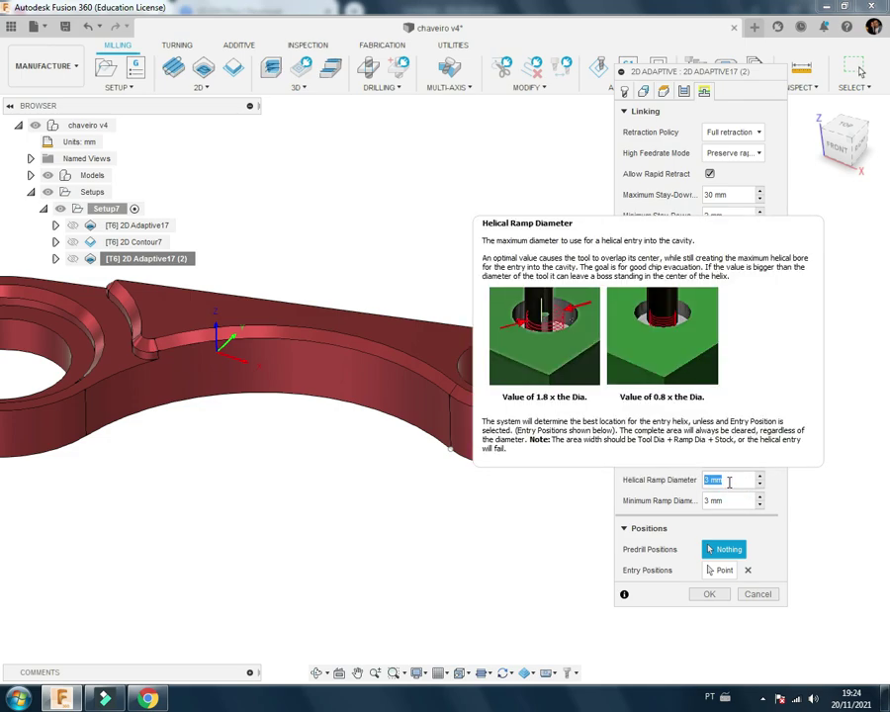
{"action": "left_click", "coordinate": [711, 593]}
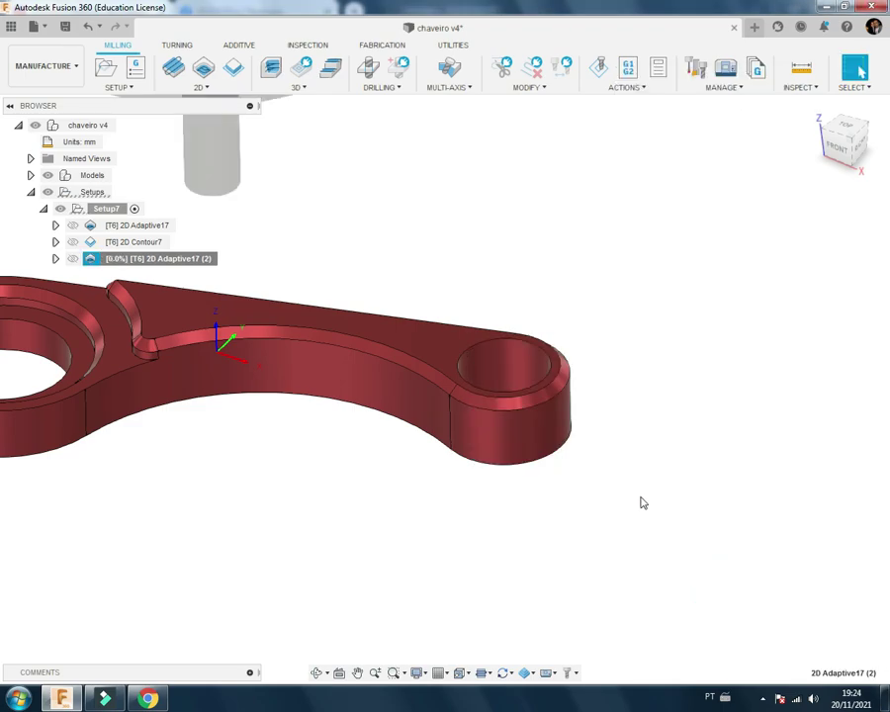
{"action": "scroll", "coordinate": [484, 347], "scroll_direction": "up", "scroll_amount": 3}
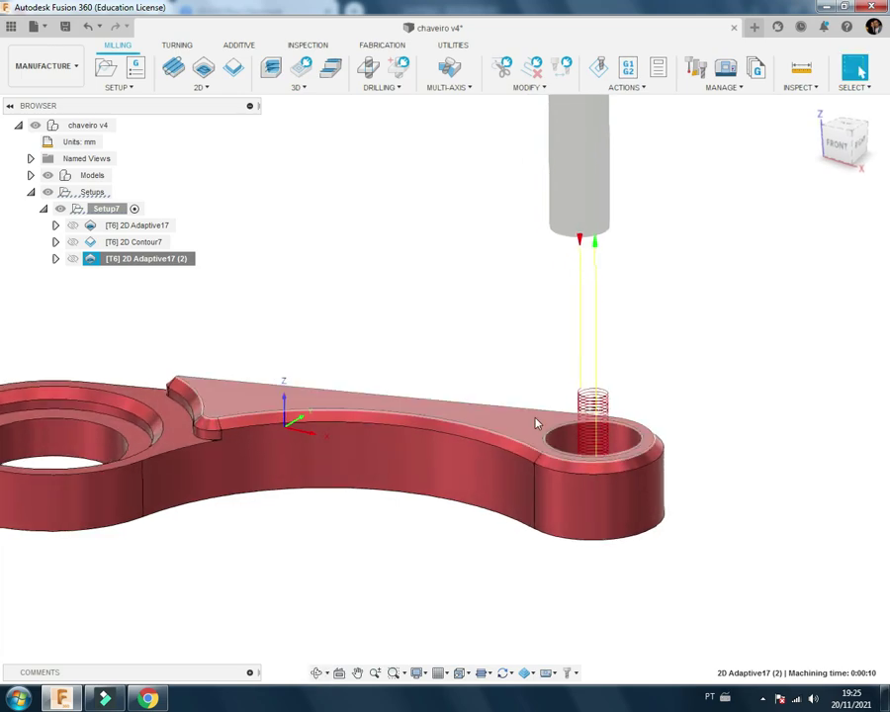
{"action": "left_click", "coordinate": [839, 144]}
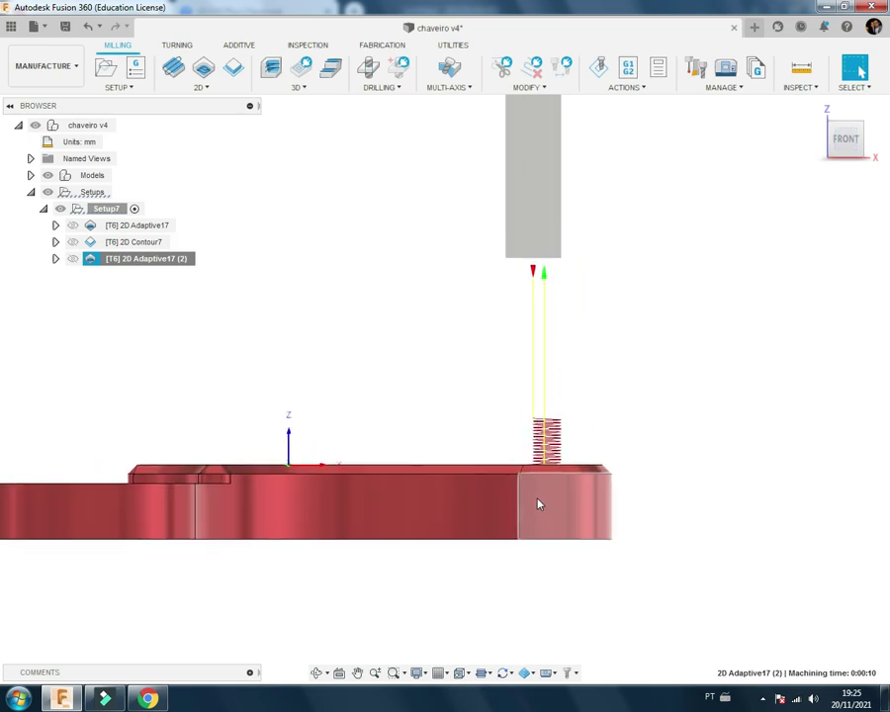
Step: Set 2D Adaptive17 (2)'s ramp clearance height to 1 mm and regenerate the toolpath
{"action": "right_click", "coordinate": [156, 258]}
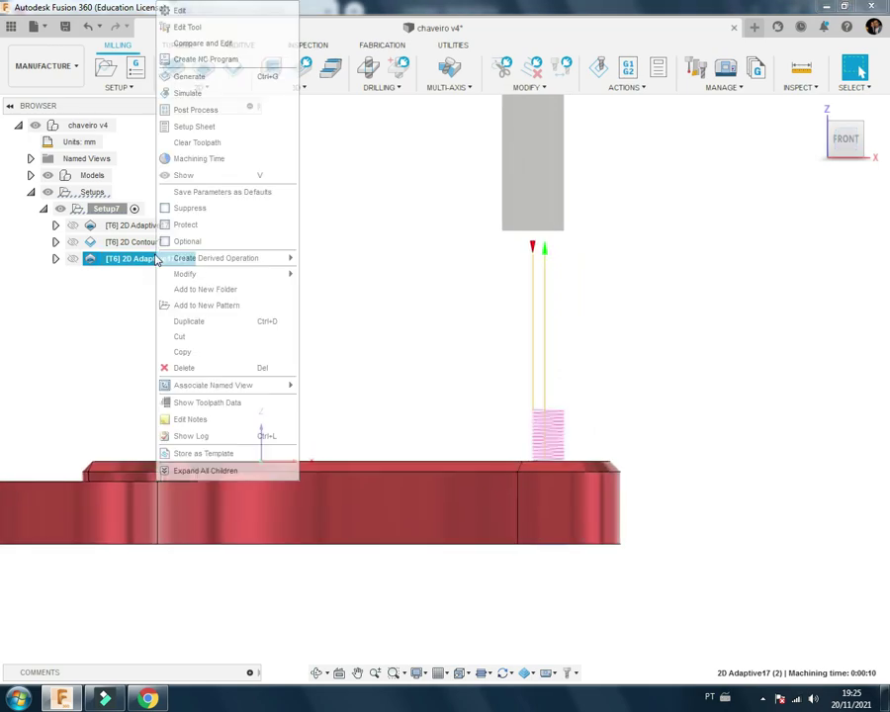
{"action": "left_click", "coordinate": [188, 11]}
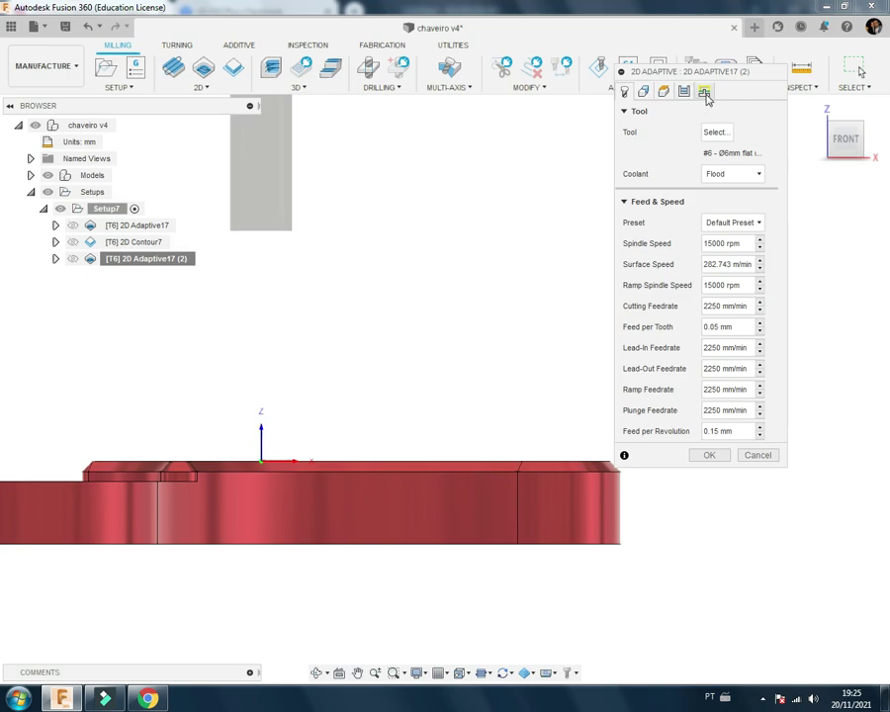
{"action": "left_click", "coordinate": [704, 92]}
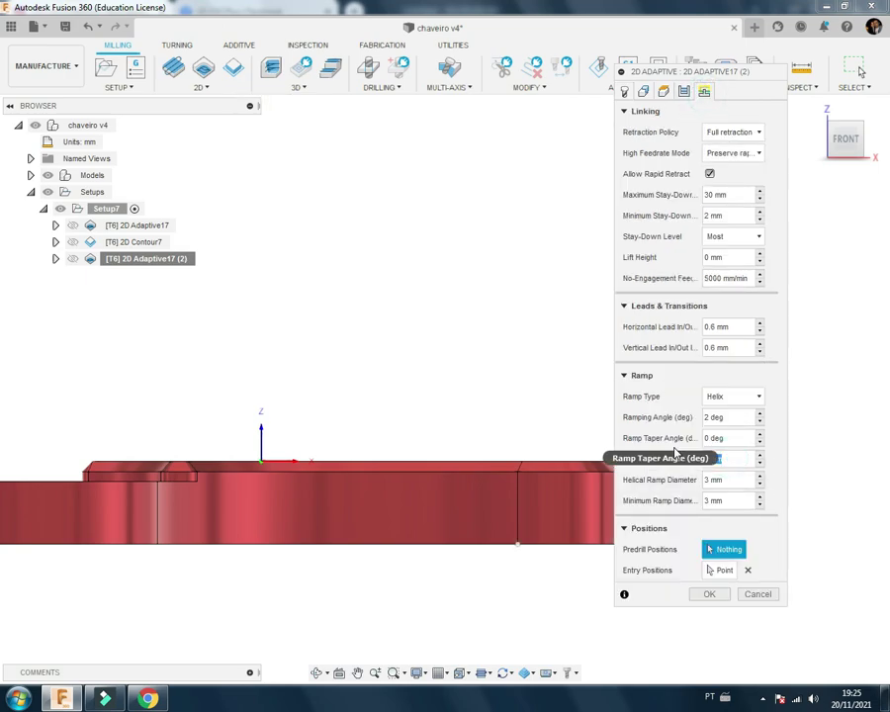
{"action": "type", "text": "1"}
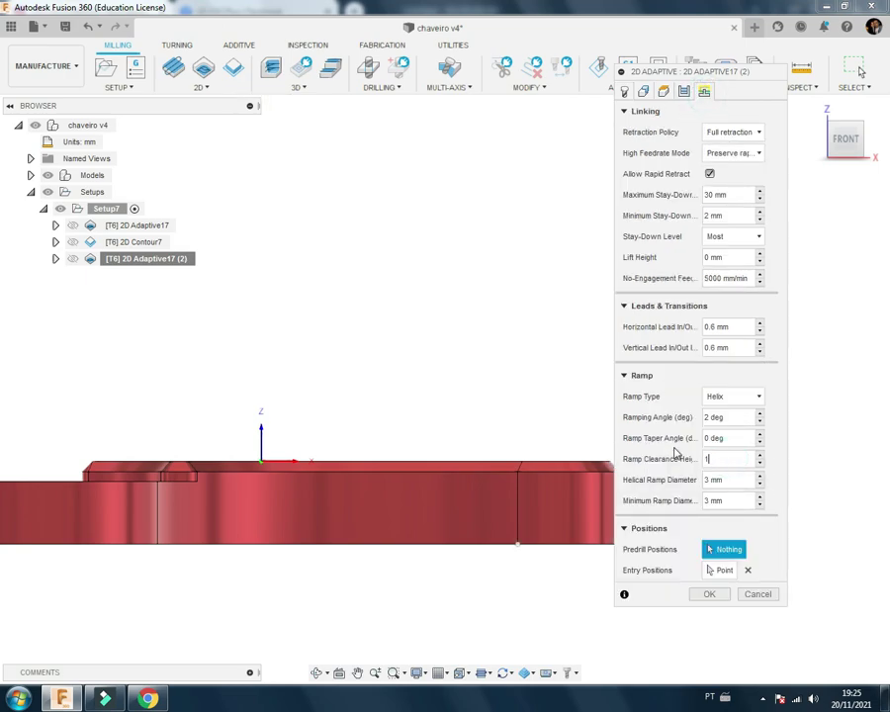
{"action": "left_click", "coordinate": [697, 598]}
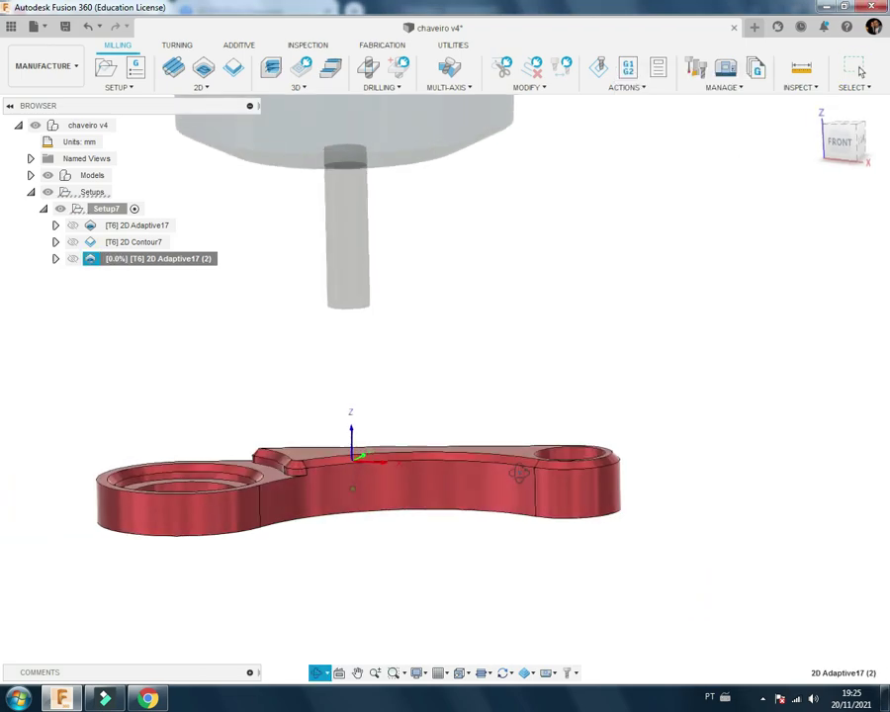
Step: Orbit the part from above and start the 2D Adaptive17 (2) machining simulation
{"action": "middle_click_drag", "start_coordinate": [522, 498], "coordinate": [596, 384], "text": "shift"}
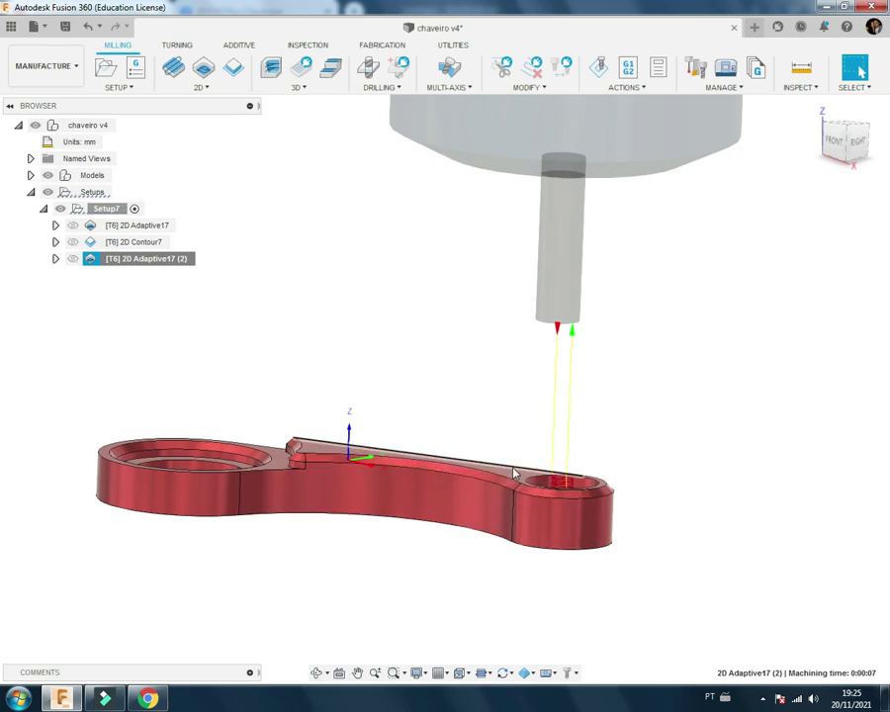
{"action": "middle_click_drag", "start_coordinate": [477, 500], "coordinate": [450, 476], "text": "shift"}
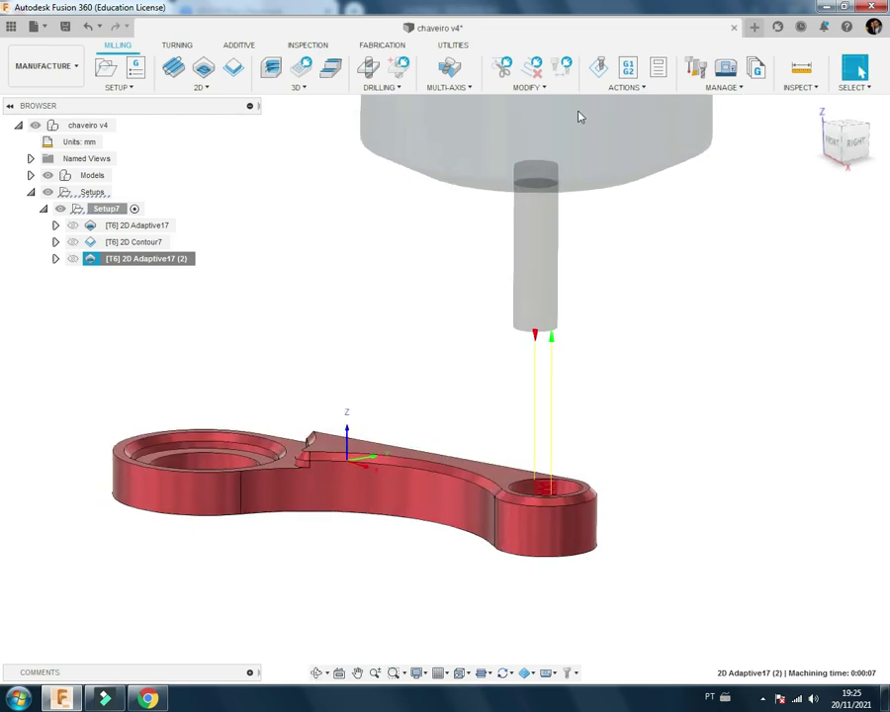
{"action": "left_click", "coordinate": [597, 69]}
Step: Play the ring-hole simulation at adjusted speed with the Info panel shown, then close it
{"action": "left_click", "coordinate": [444, 617]}
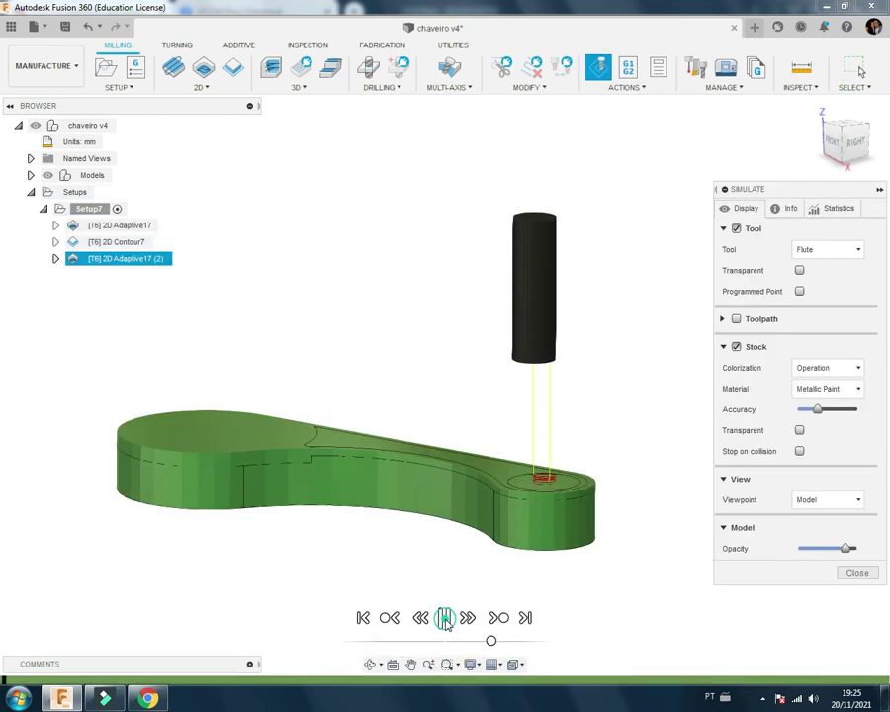
{"action": "left_click", "coordinate": [464, 641]}
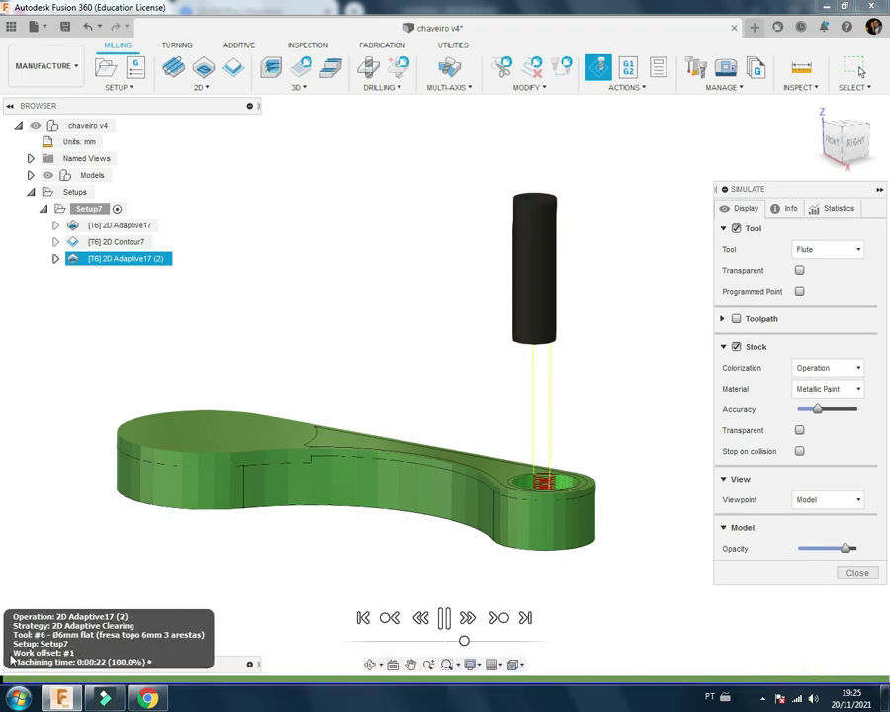
{"action": "left_click", "coordinate": [791, 207]}
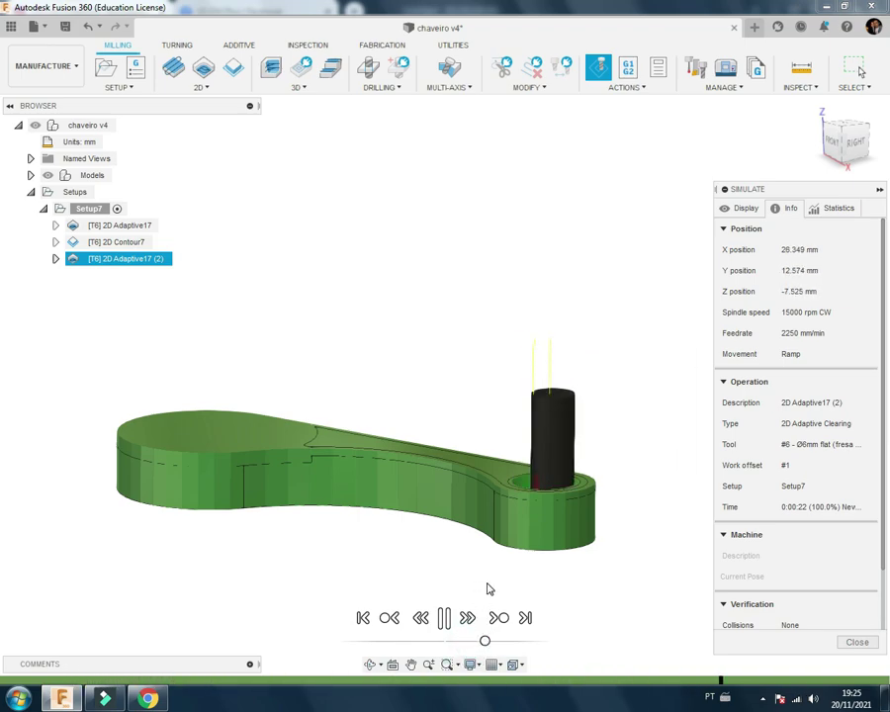
{"action": "left_click", "coordinate": [856, 642]}
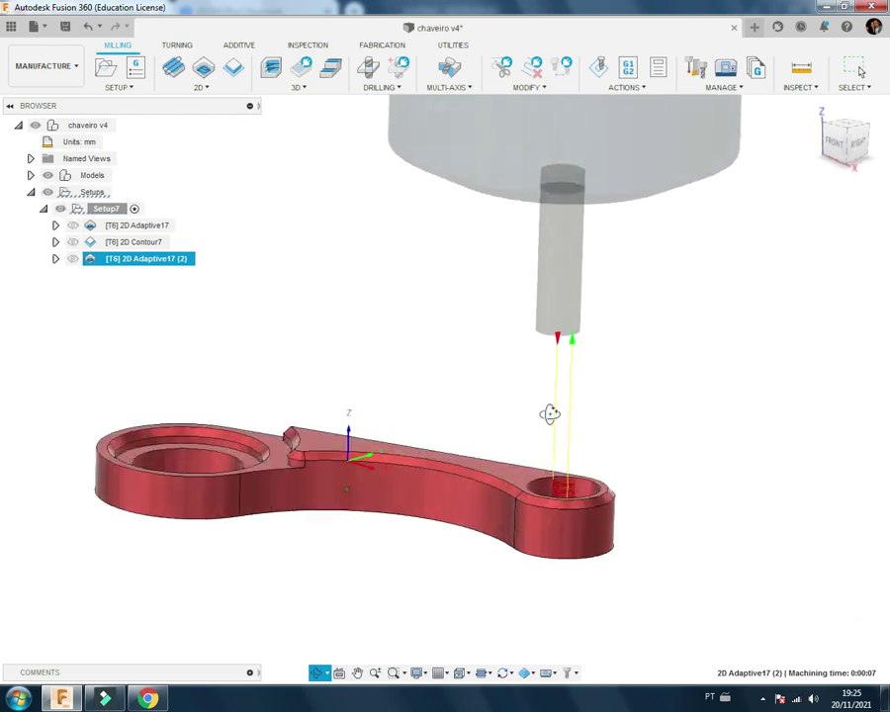
Step: Derive 2D Contour8 from 2D Adaptive17 (2) with feed height measured from Model top
{"action": "right_click", "coordinate": [168, 267]}
{"action": "mouse_move", "coordinate": [224, 258]}
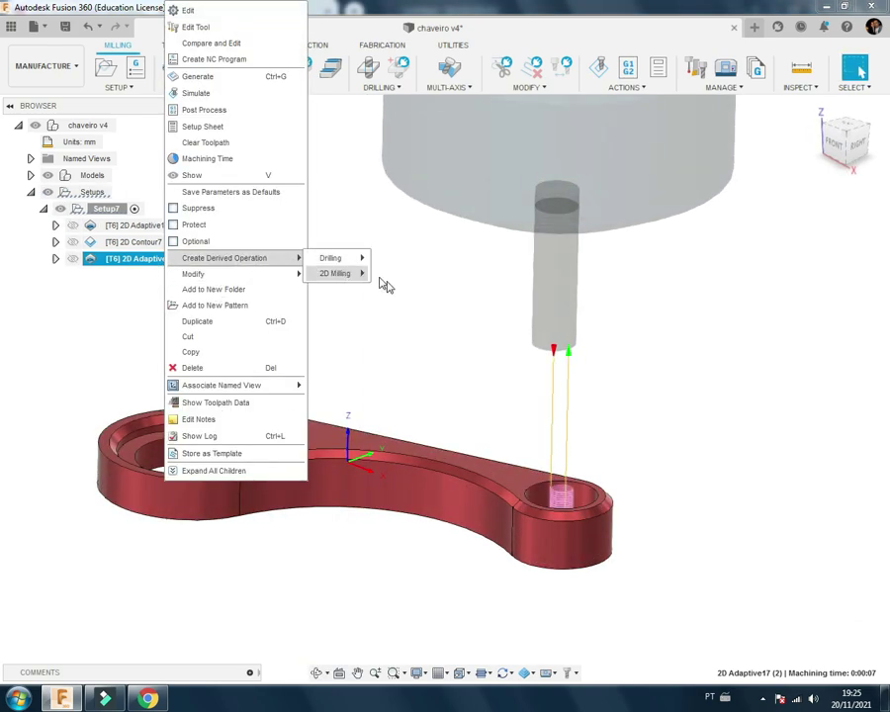
{"action": "mouse_move", "coordinate": [335, 272]}
{"action": "left_click", "coordinate": [403, 325]}
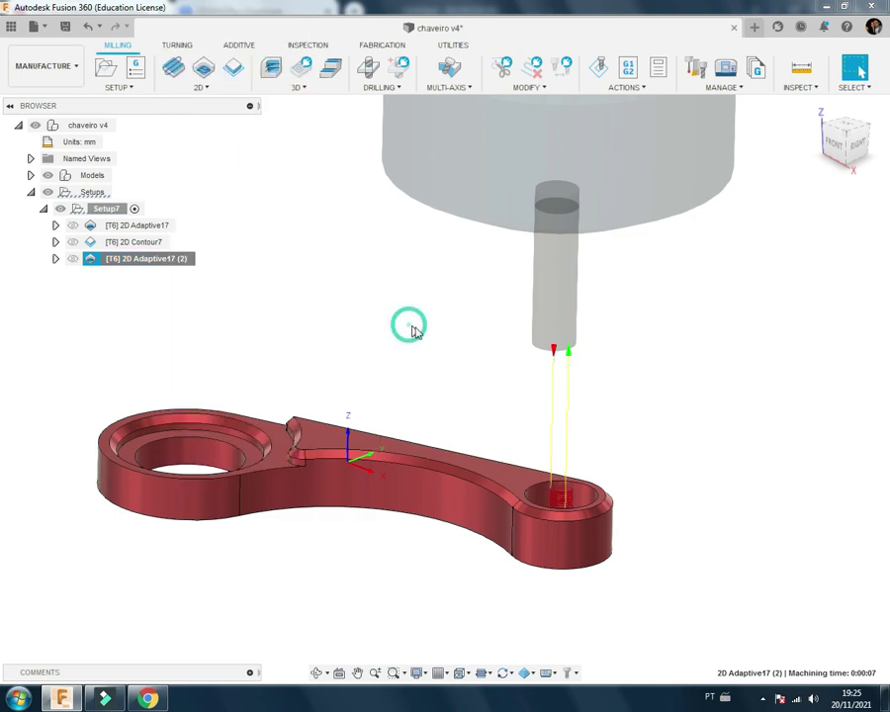
{"action": "left_click", "coordinate": [643, 92]}
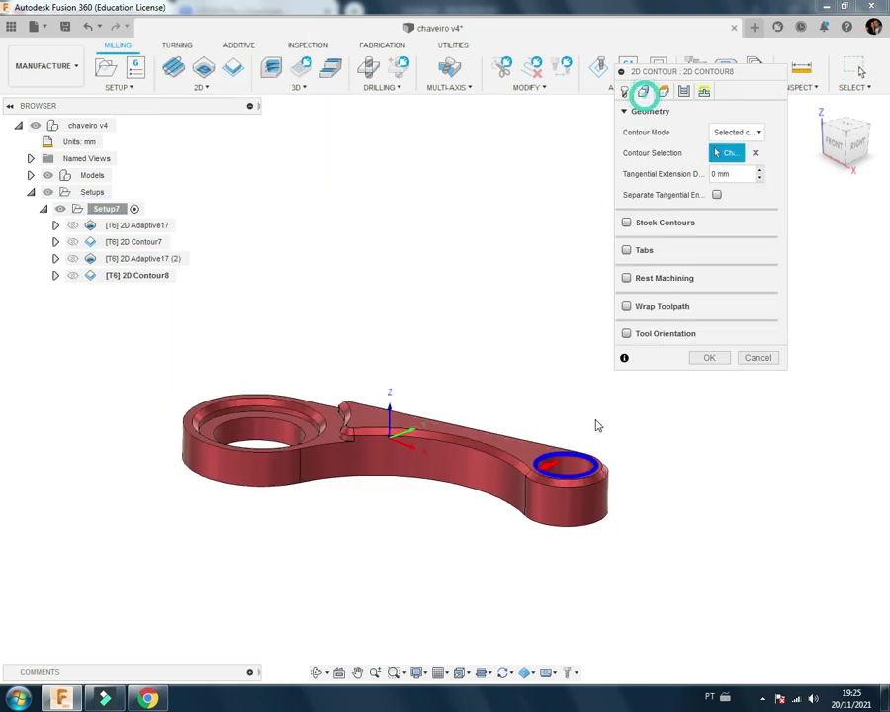
{"action": "left_click", "coordinate": [663, 91]}
{"action": "left_click", "coordinate": [721, 271]}
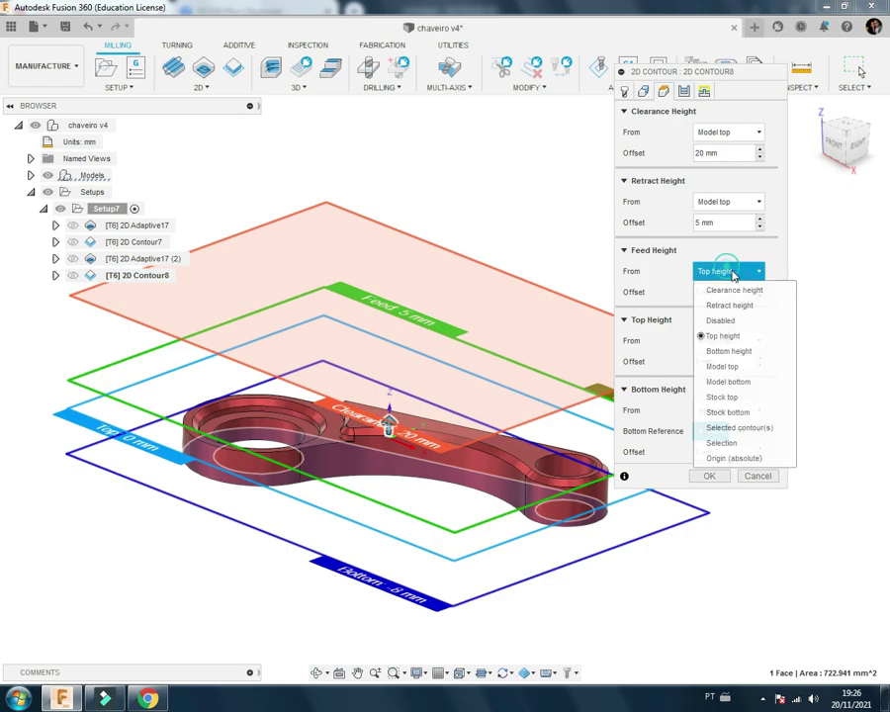
{"action": "left_click", "coordinate": [735, 368]}
{"action": "left_click", "coordinate": [710, 477]}
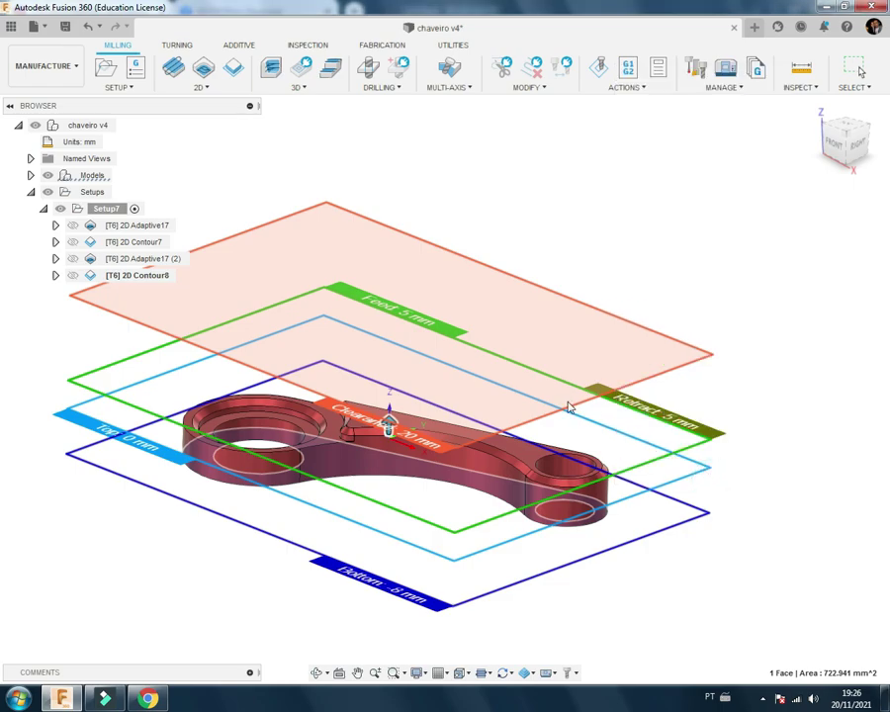
{"action": "mouse_move", "coordinate": [524, 391]}
{"action": "middle_mouse_down", "text": "shift"}
{"action": "mouse_move", "coordinate": [539, 491]}
{"action": "mouse_move", "coordinate": [554, 464]}
{"action": "middle_mouse_up", "text": "shift"}
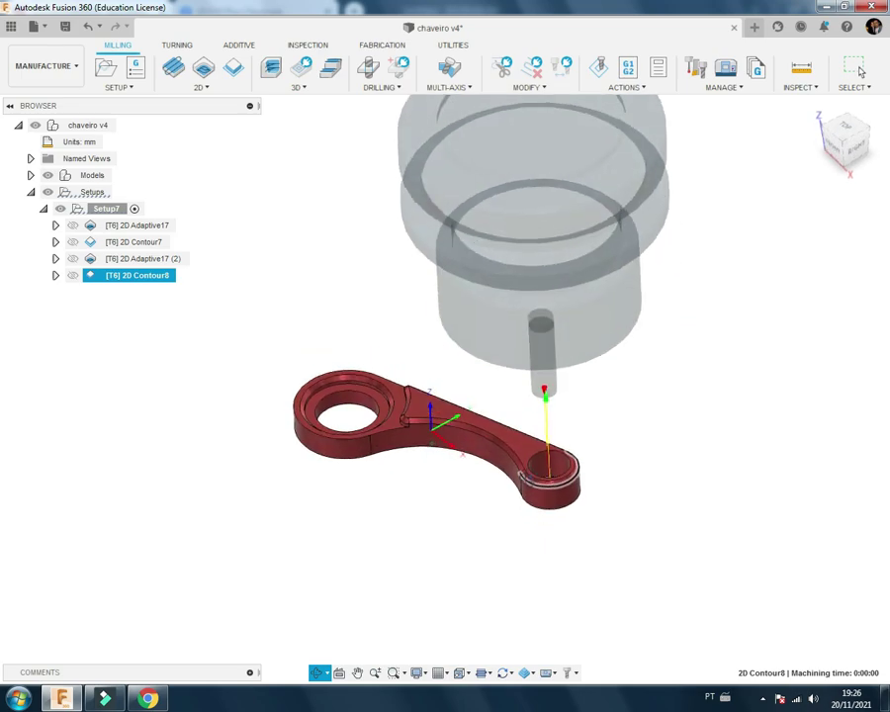
Step: Simulate the 2D Contour8 toolpath, then close the simulation
{"action": "left_click", "coordinate": [597, 67]}
{"action": "left_click", "coordinate": [444, 617]}
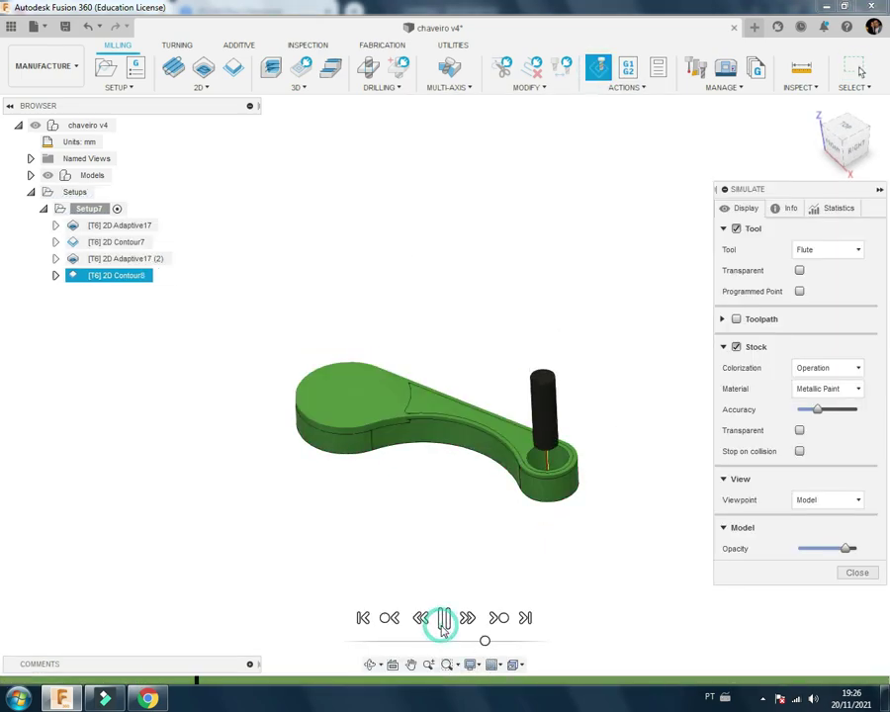
{"action": "left_click", "coordinate": [857, 573]}
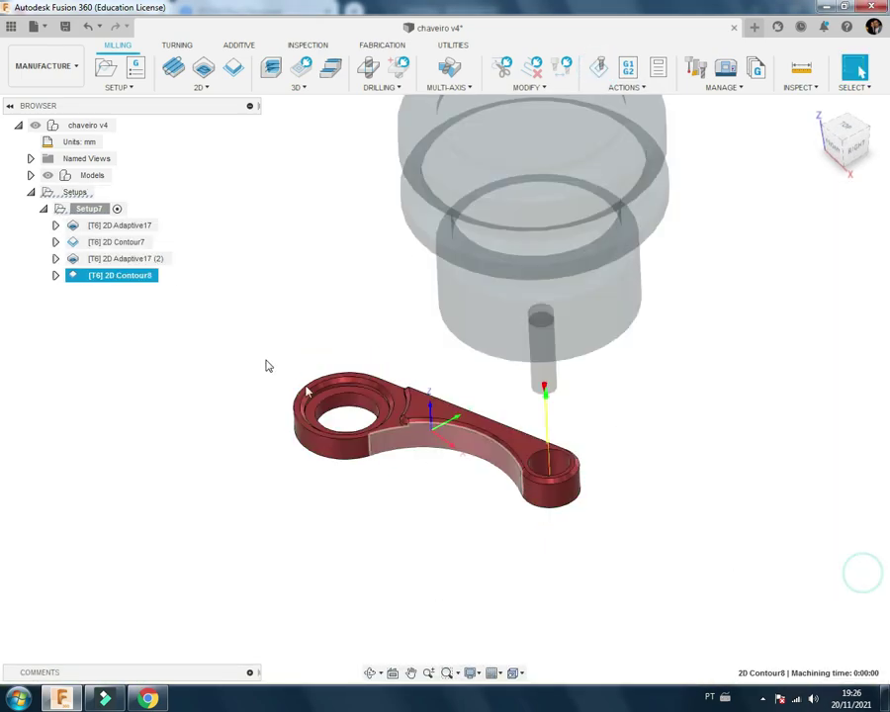
Step: Set 2D Adaptive17 (2) radial stock to leave to 0.15 mm and regenerate it
{"action": "left_click", "coordinate": [115, 259]}
{"action": "right_click", "coordinate": [119, 259]}
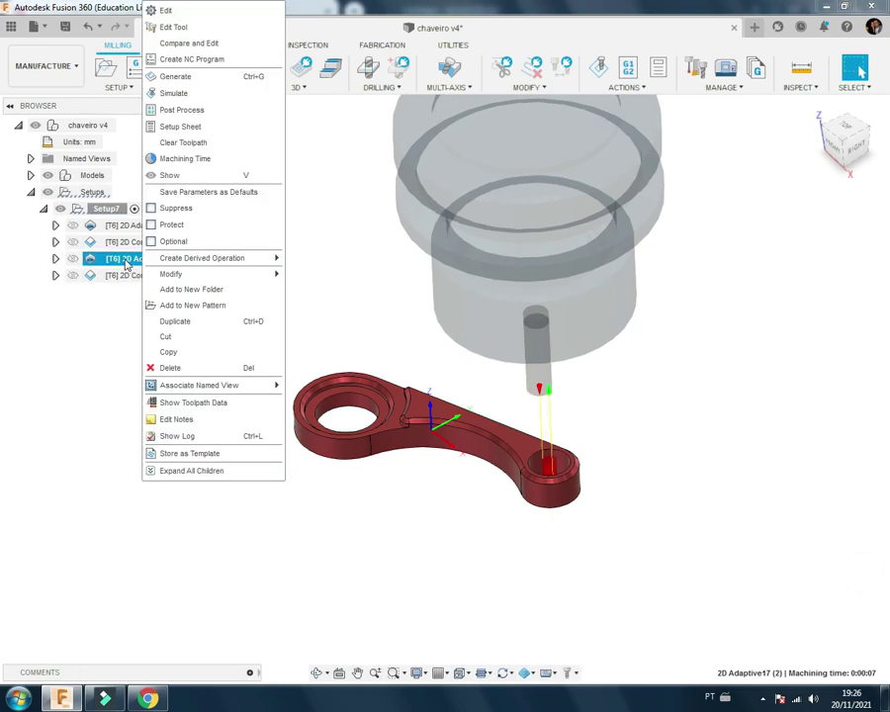
{"action": "left_click", "coordinate": [165, 10]}
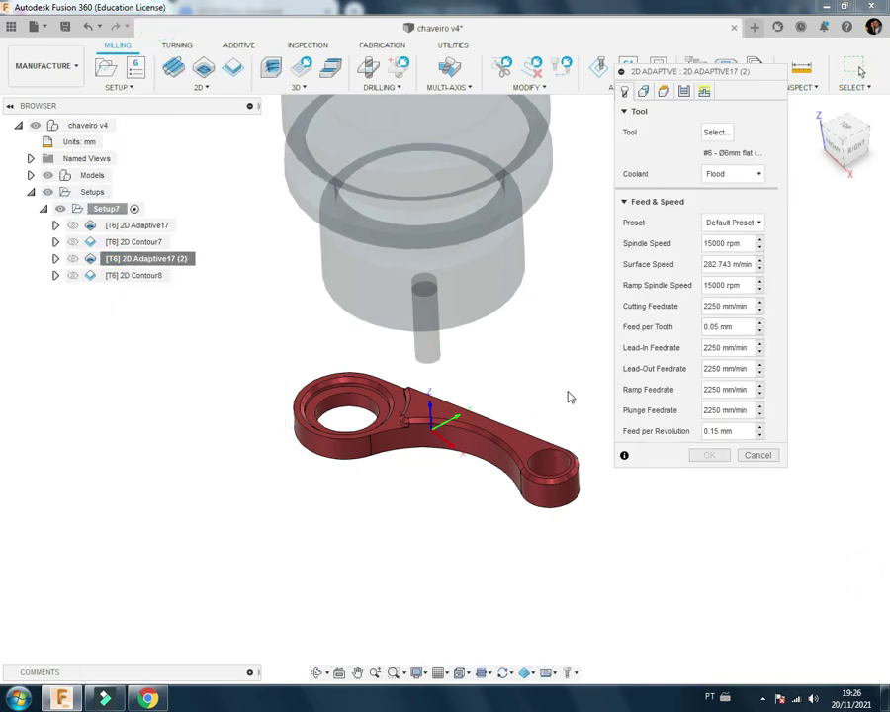
{"action": "left_click", "coordinate": [682, 91]}
{"action": "double_click", "coordinate": [743, 312]}
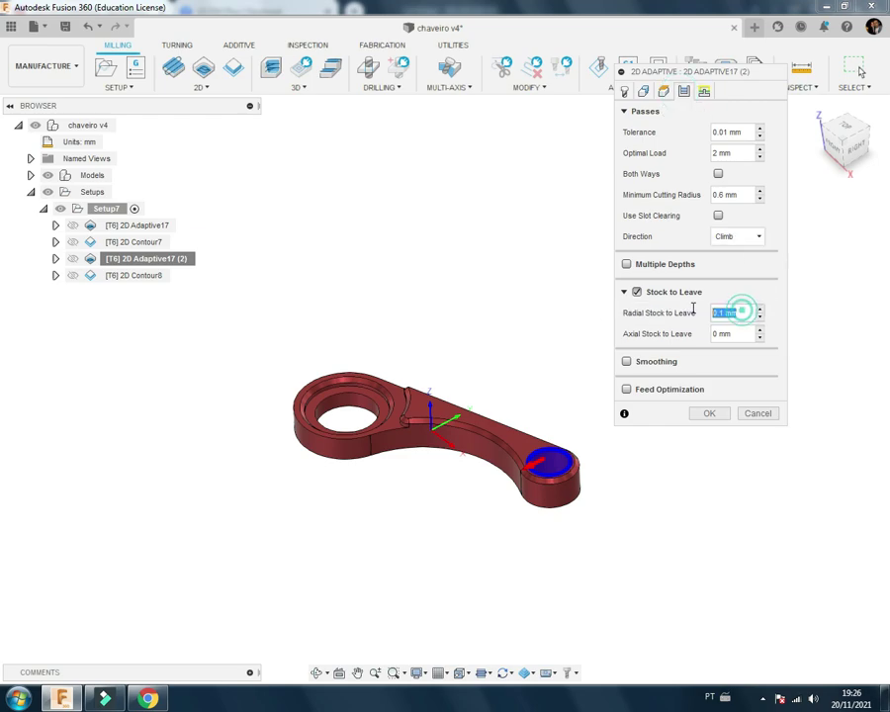
{"action": "type", "text": "0.15"}
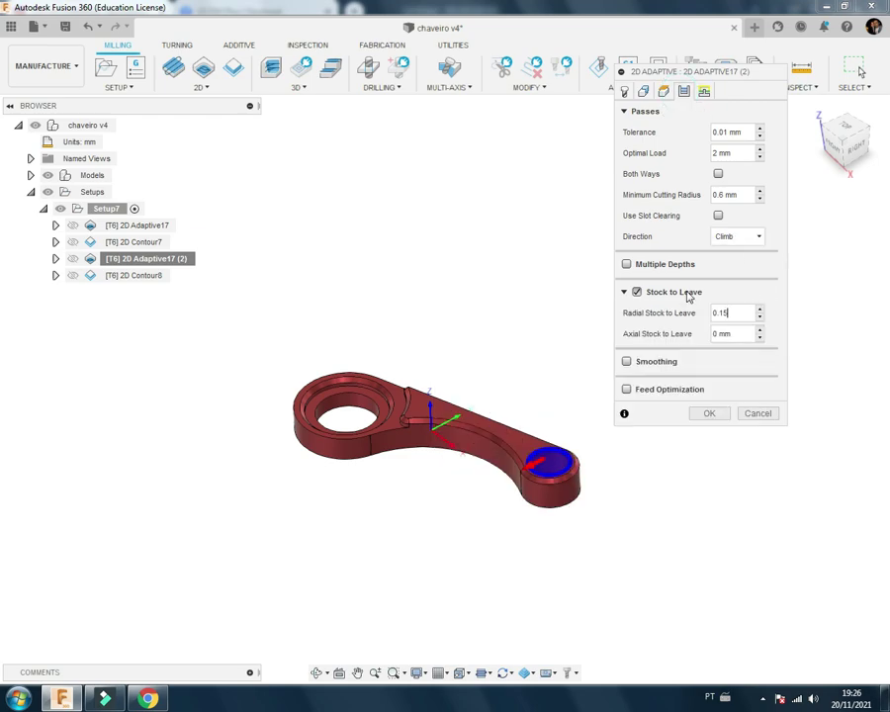
{"action": "left_click", "coordinate": [697, 417]}
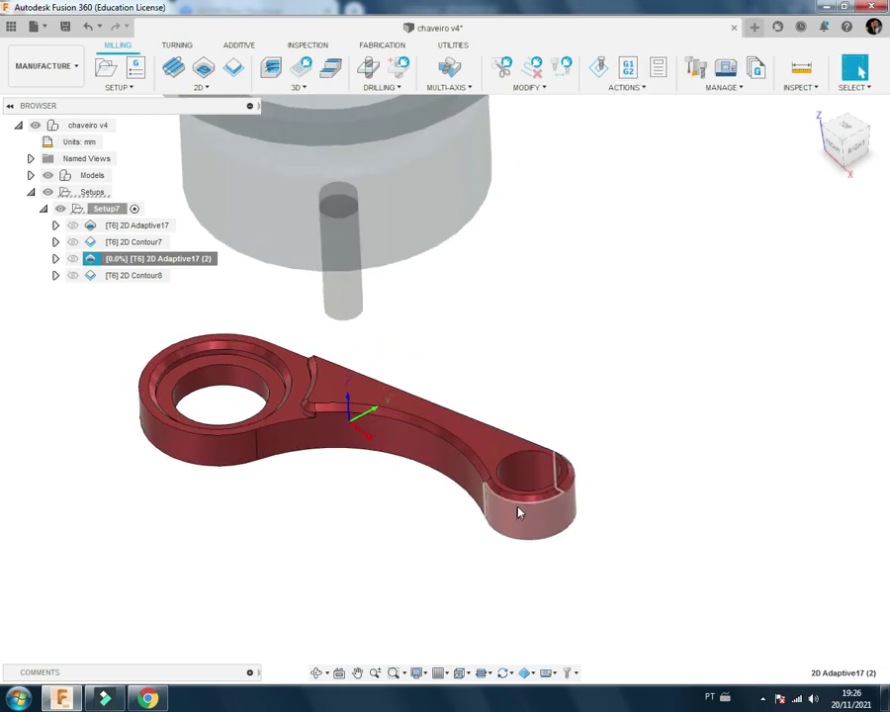
{"action": "middle_click_drag", "start_coordinate": [516, 566], "coordinate": [268, 347], "text": "shift"}
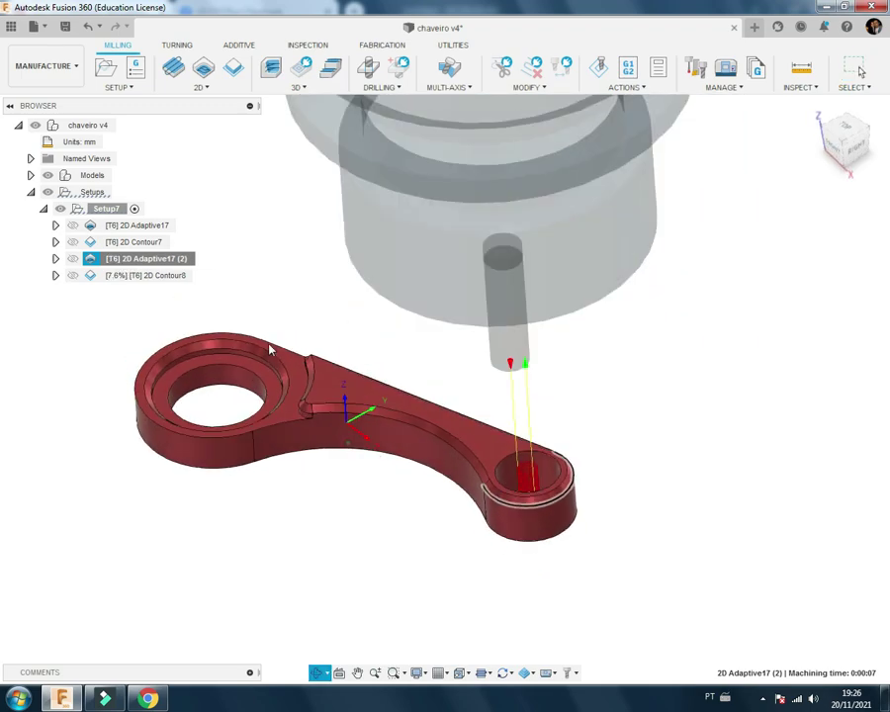
Step: Run the machining simulation of all Setup7 operations, then close it
{"action": "left_click", "coordinate": [101, 206]}
{"action": "left_click", "coordinate": [594, 69]}
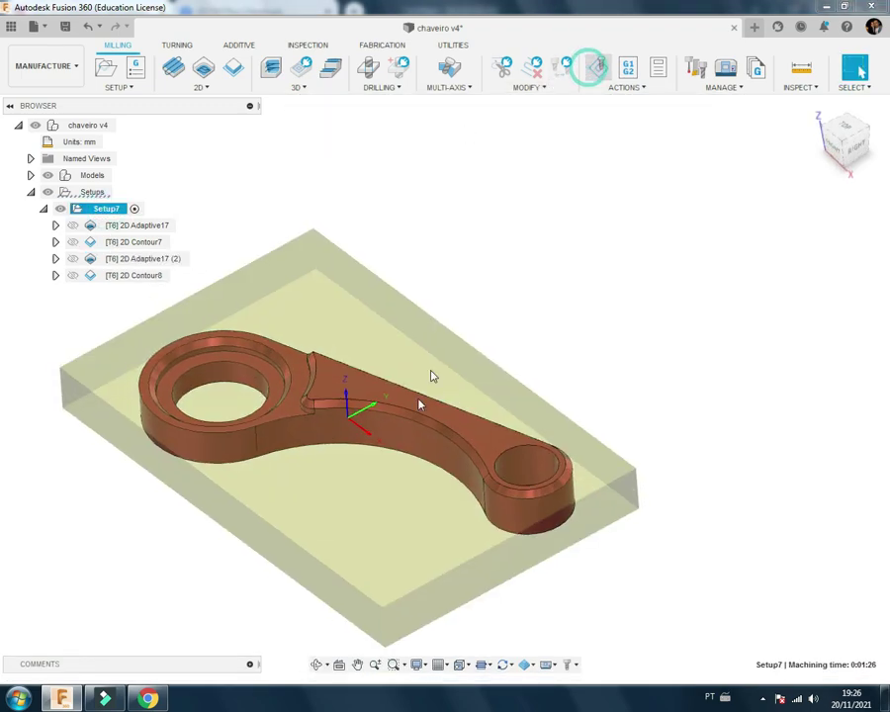
{"action": "left_click", "coordinate": [124, 276], "text": "shift"}
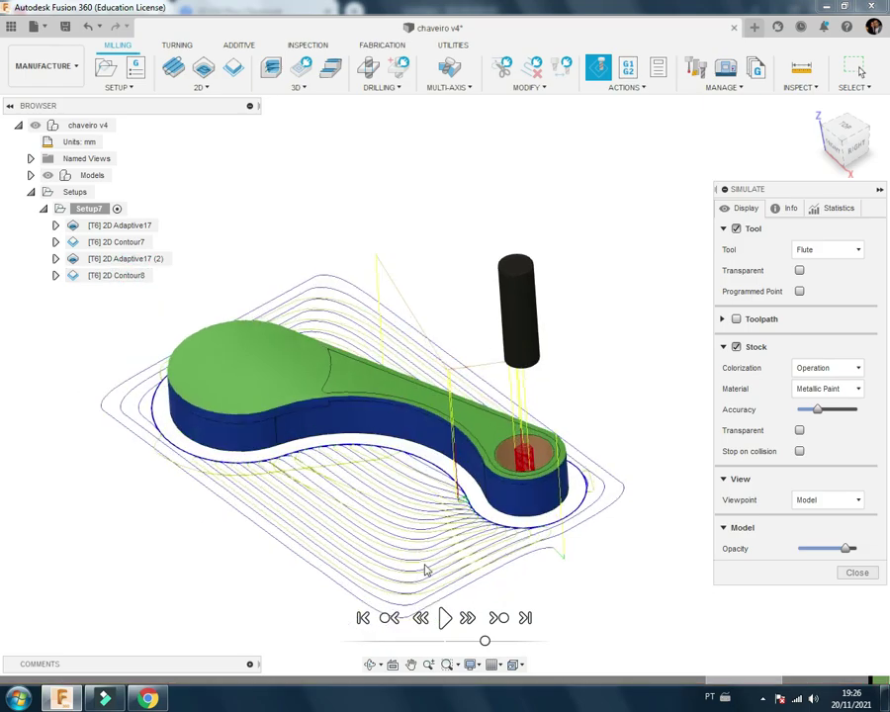
{"action": "scroll", "coordinate": [591, 369], "scroll_direction": "up", "scroll_amount": 6}
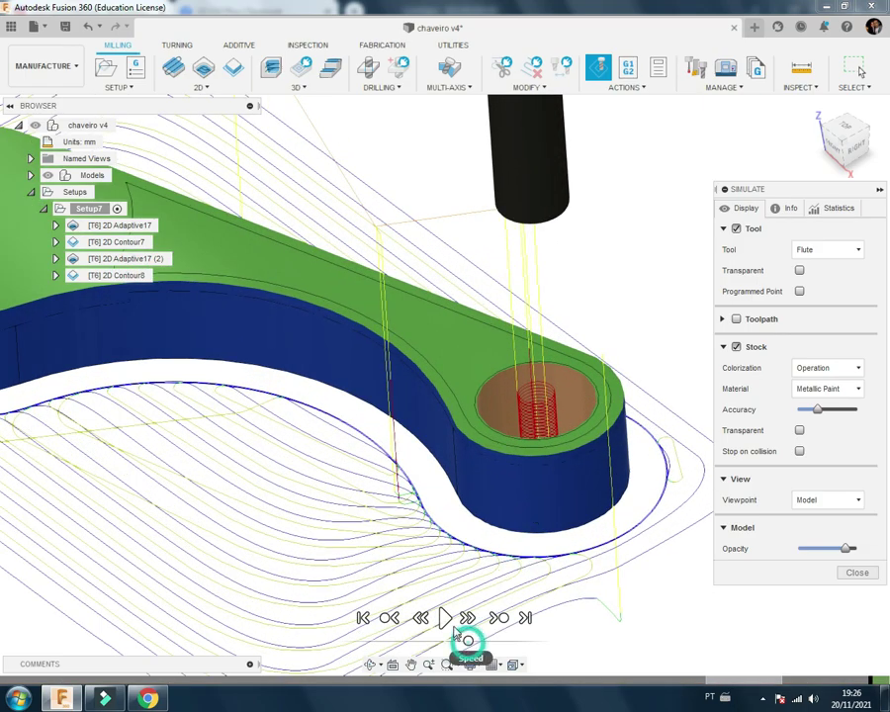
{"action": "left_click", "coordinate": [444, 617]}
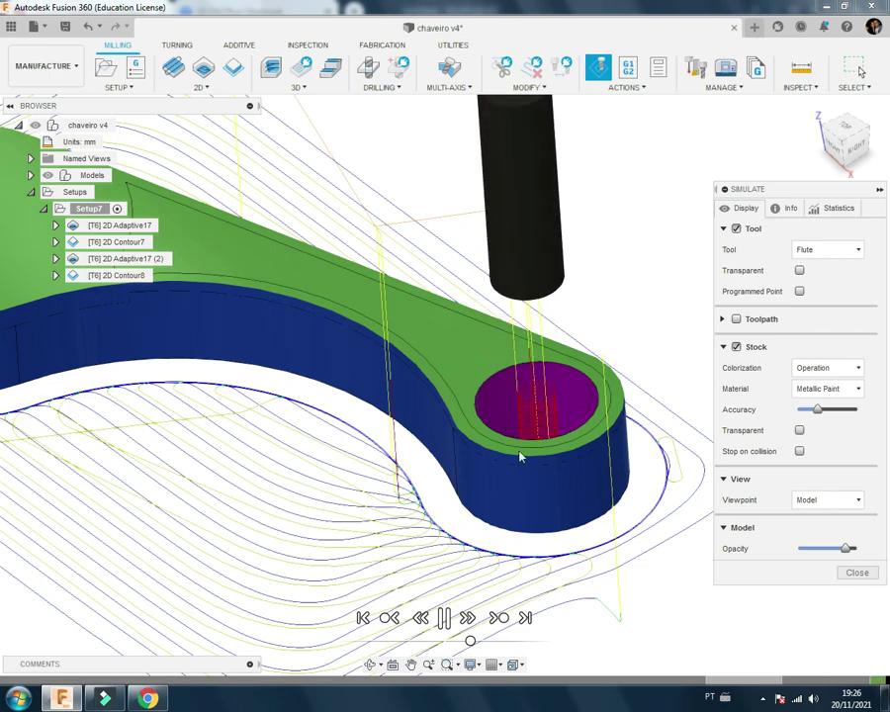
{"action": "left_click", "coordinate": [857, 573]}
{"action": "mouse_move", "coordinate": [675, 495]}
{"action": "middle_mouse_down", "text": "shift"}
{"action": "mouse_move", "coordinate": [746, 460]}
{"action": "mouse_move", "coordinate": [748, 515]}
{"action": "mouse_move", "coordinate": [696, 501]}
{"action": "mouse_move", "coordinate": [625, 499]}
{"action": "mouse_move", "coordinate": [591, 509]}
{"action": "mouse_move", "coordinate": [608, 488]}
{"action": "mouse_move", "coordinate": [608, 508]}
{"action": "mouse_move", "coordinate": [580, 481]}
{"action": "middle_mouse_up", "text": "shift"}
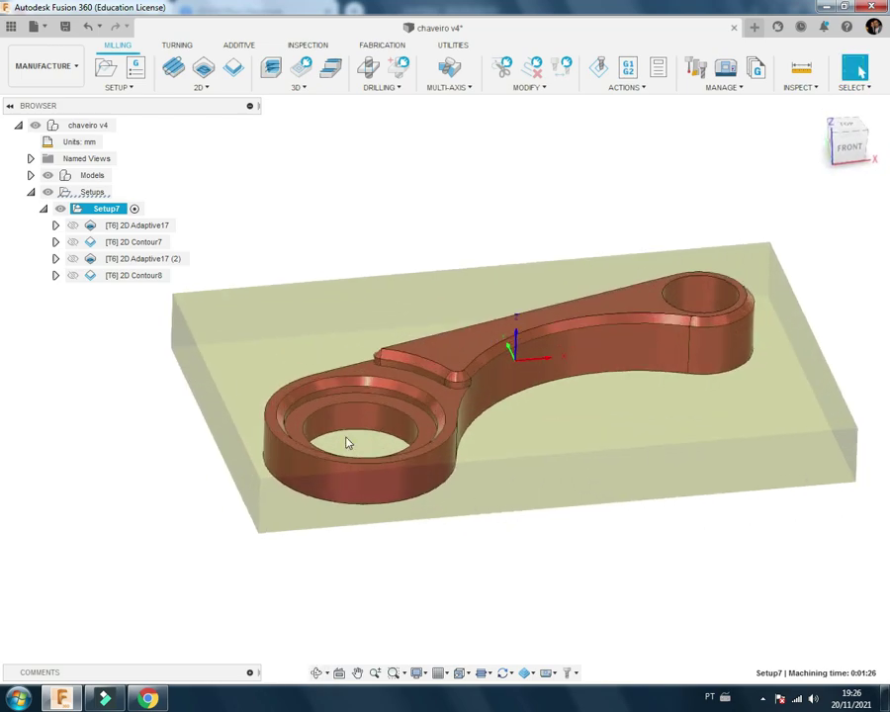
Step: Preview the 2D Adaptive17, 2D Contour7, 2D Adaptive17 (2) and 2D Contour8 toolpaths in turn
{"action": "left_click", "coordinate": [143, 227]}
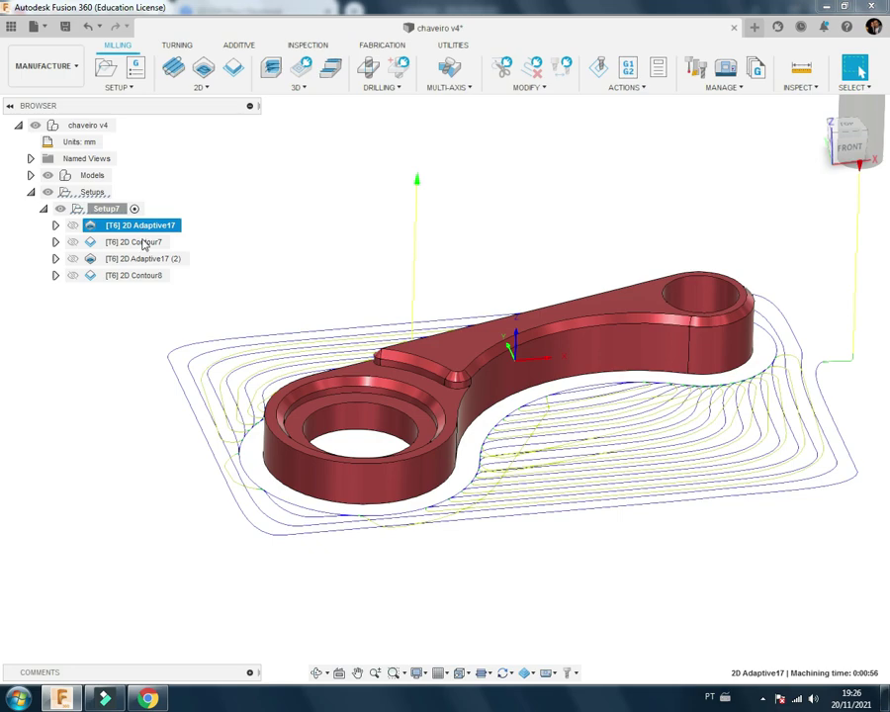
{"action": "left_click", "coordinate": [143, 243]}
{"action": "left_click", "coordinate": [145, 259]}
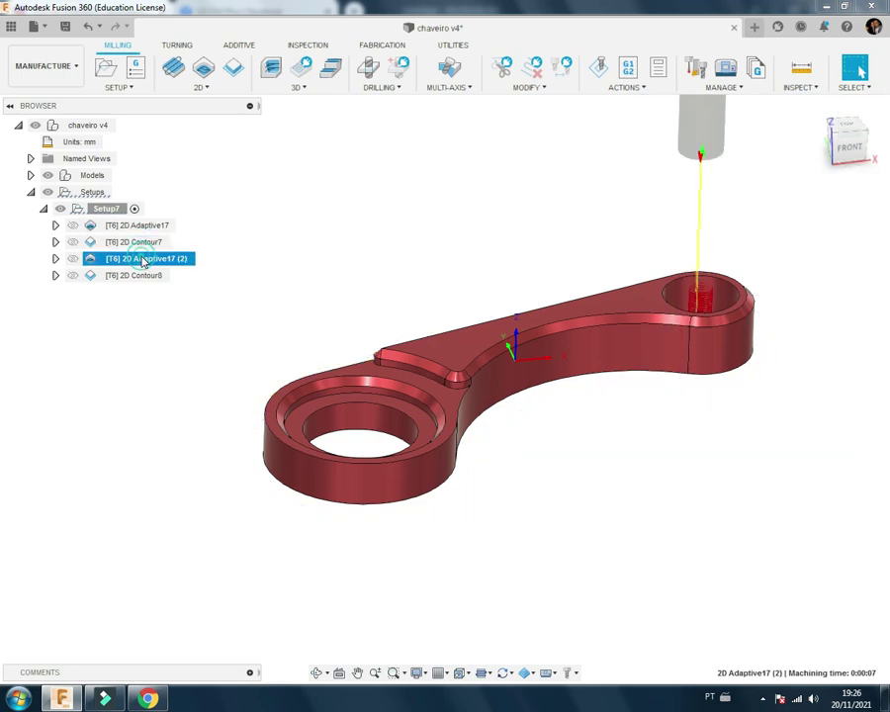
{"action": "left_click", "coordinate": [170, 275]}
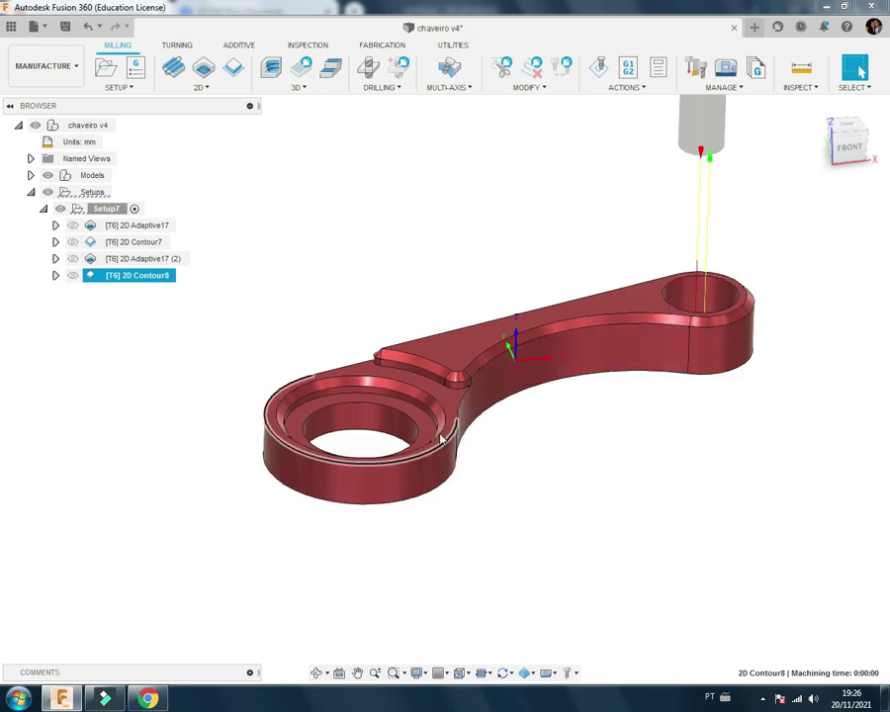
{"action": "left_click", "coordinate": [539, 450]}
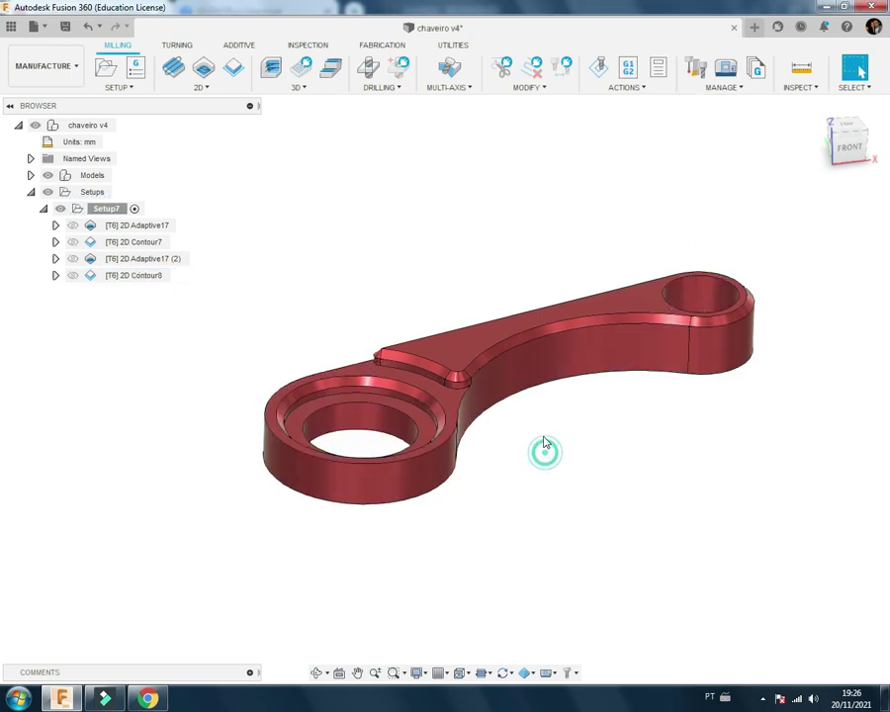
{"action": "middle_click_drag", "start_coordinate": [403, 386], "coordinate": [436, 409], "text": "shift"}
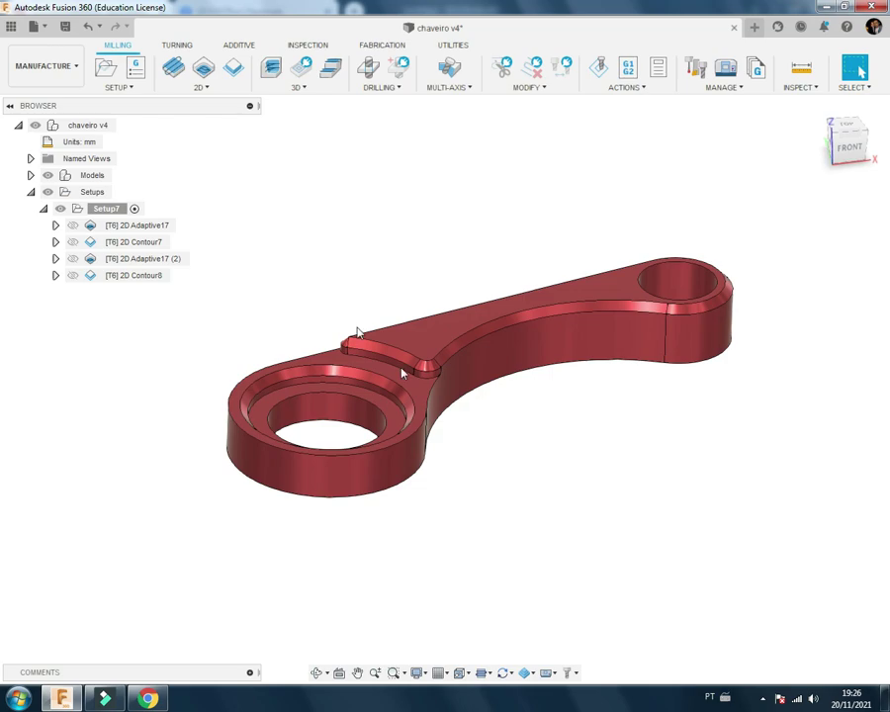
{"action": "left_click", "coordinate": [209, 90]}
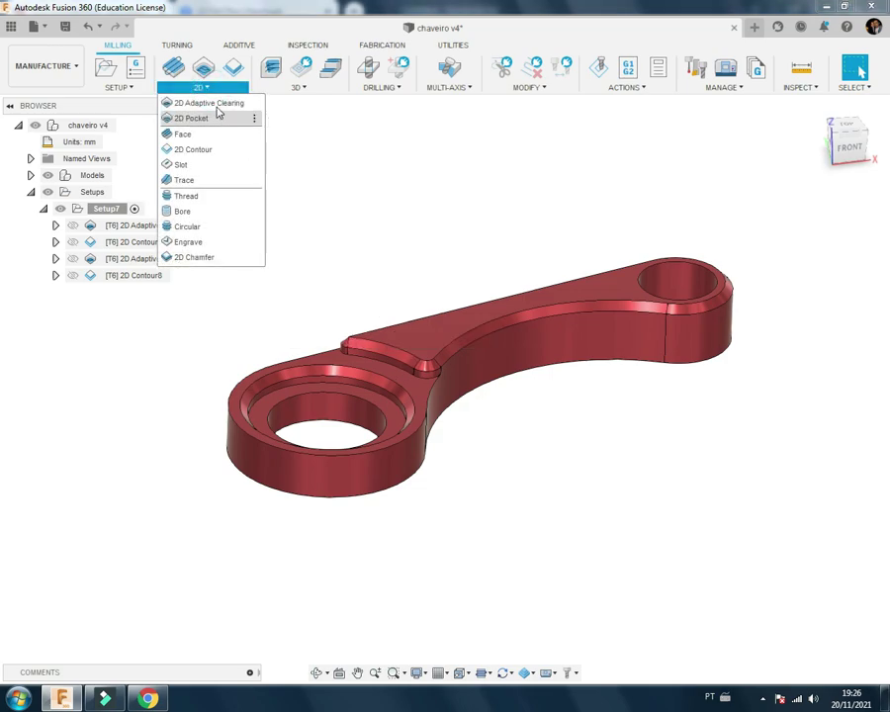
{"action": "left_click", "coordinate": [222, 102]}
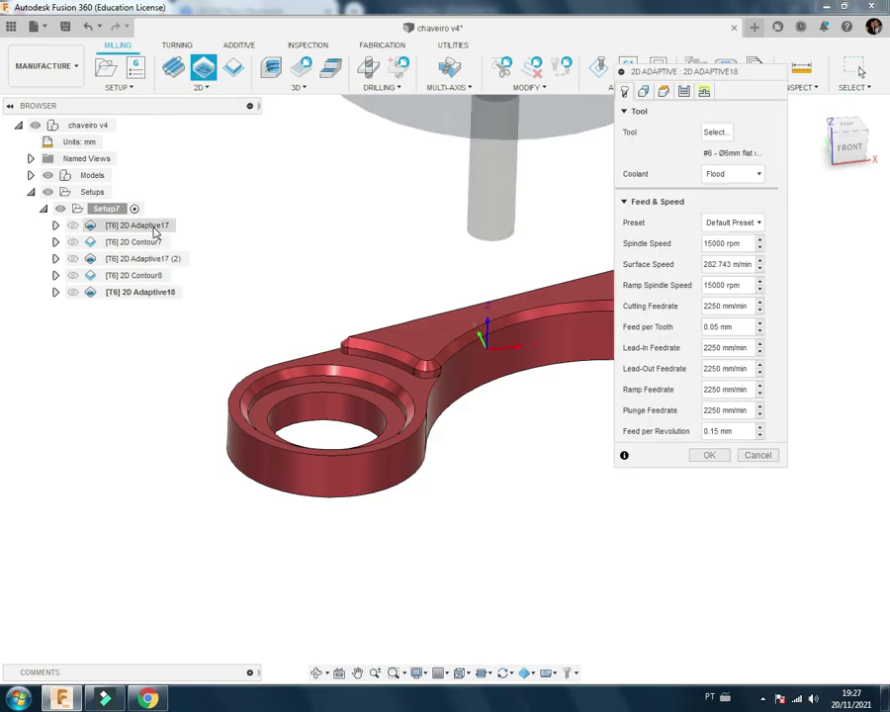
{"action": "mouse_move", "coordinate": [248, 308]}
{"action": "middle_mouse_down", "text": "shift"}
{"action": "mouse_move", "coordinate": [496, 339]}
{"action": "mouse_move", "coordinate": [396, 404]}
{"action": "mouse_move", "coordinate": [580, 247]}
{"action": "mouse_move", "coordinate": [598, 160]}
{"action": "middle_mouse_up", "text": "shift"}
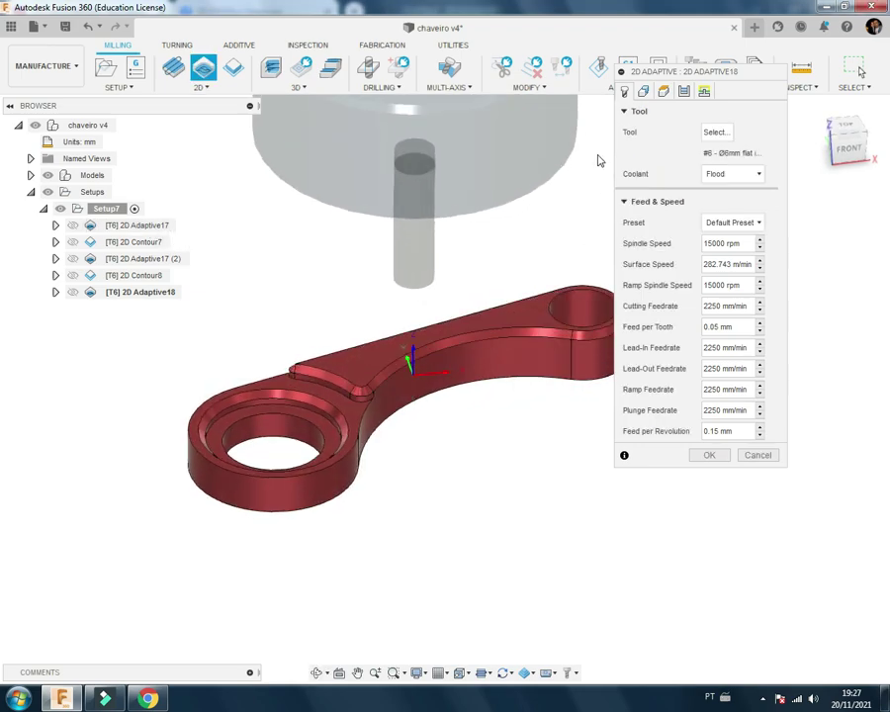
{"action": "left_click", "coordinate": [624, 93]}
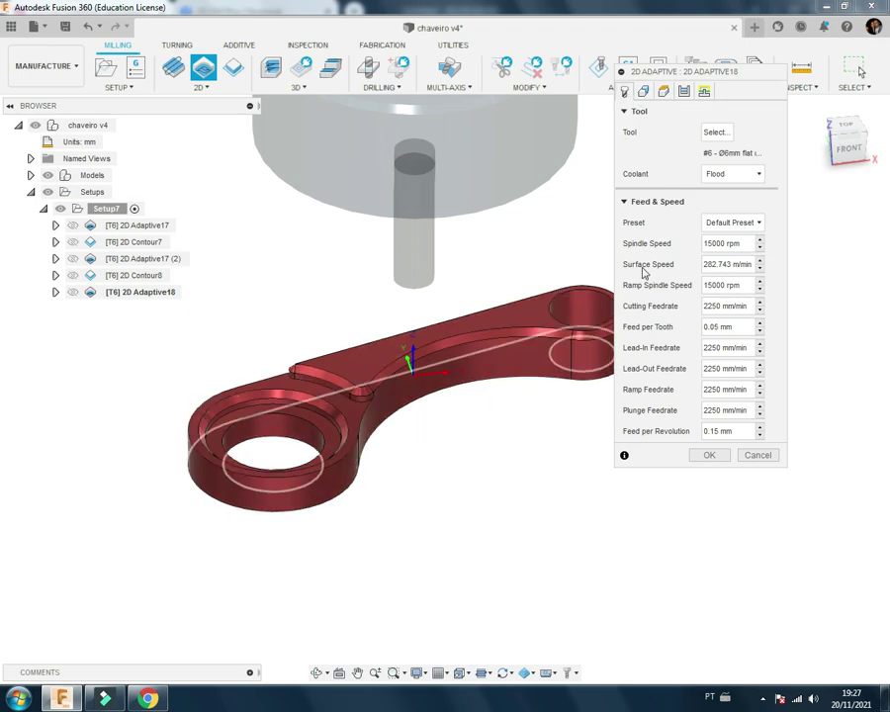
{"action": "left_click", "coordinate": [644, 90]}
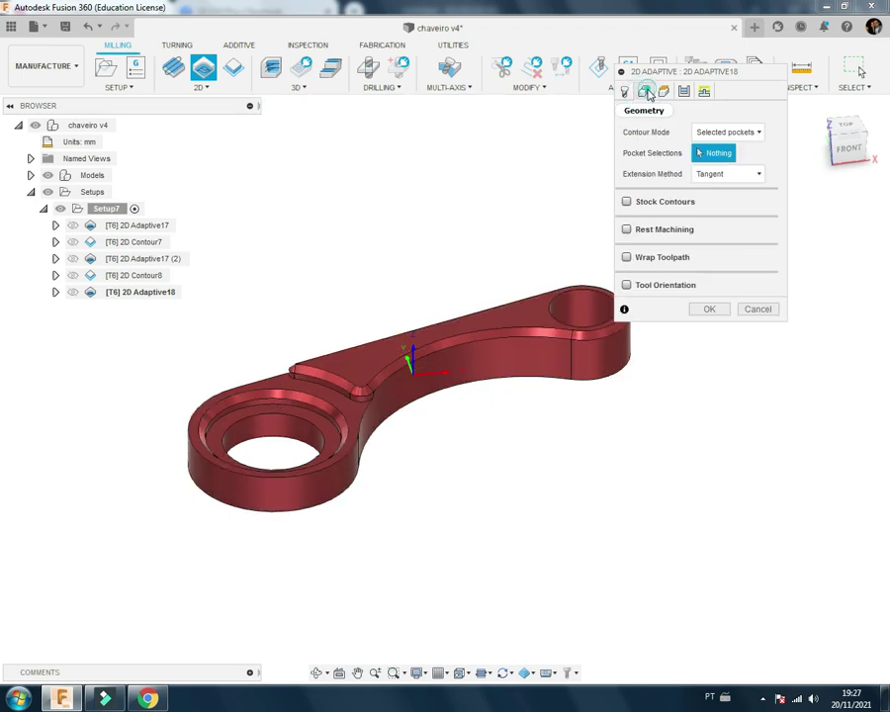
{"action": "scroll", "coordinate": [359, 380], "scroll_direction": "up", "scroll_amount": 2}
{"action": "scroll", "coordinate": [297, 415], "scroll_direction": "up", "scroll_amount": 2}
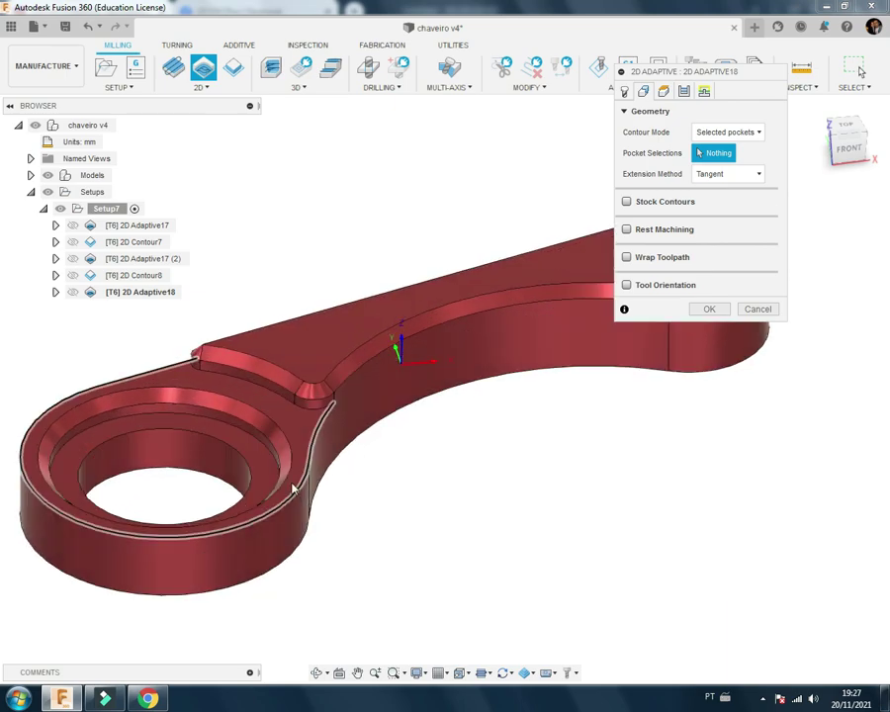
{"action": "left_click", "coordinate": [288, 397]}
{"action": "scroll", "coordinate": [430, 388], "scroll_direction": "down", "scroll_amount": 3}
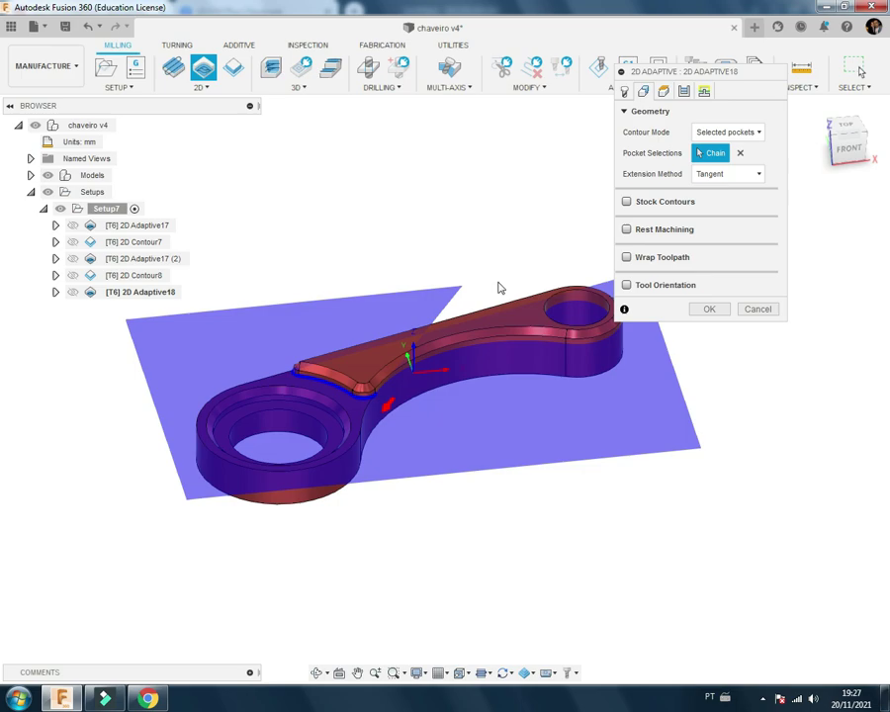
{"action": "mouse_move", "coordinate": [392, 471]}
{"action": "middle_mouse_down", "text": "shift"}
{"action": "mouse_move", "coordinate": [386, 445]}
{"action": "mouse_move", "coordinate": [391, 482]}
{"action": "middle_mouse_up", "text": "shift"}
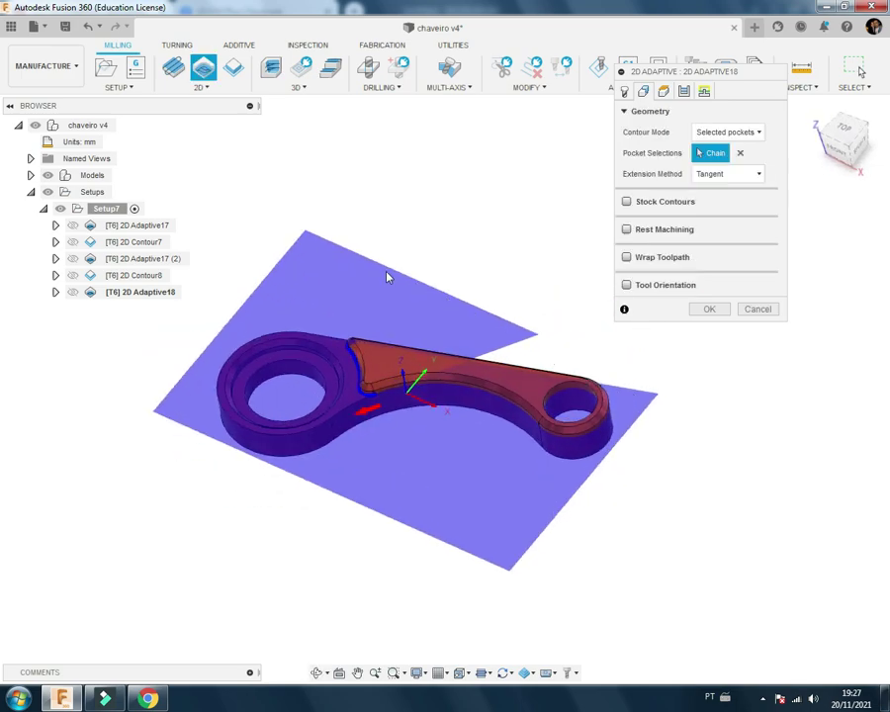
{"action": "mouse_move", "coordinate": [411, 491]}
{"action": "middle_mouse_down", "text": "shift"}
{"action": "mouse_move", "coordinate": [479, 472]}
{"action": "mouse_move", "coordinate": [439, 466]}
{"action": "middle_mouse_up", "text": "shift"}
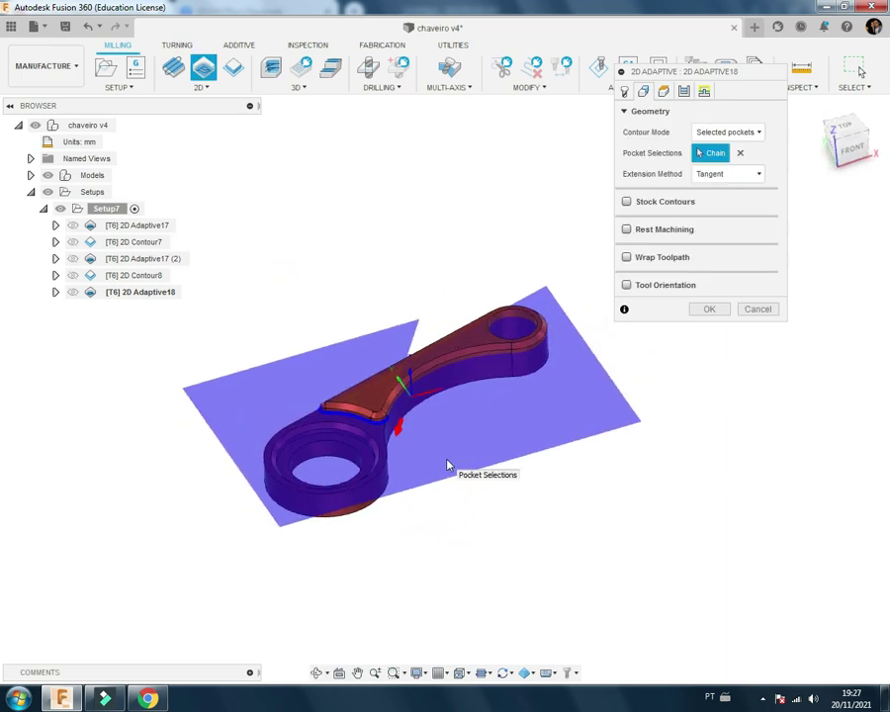
{"action": "left_click", "coordinate": [752, 309]}
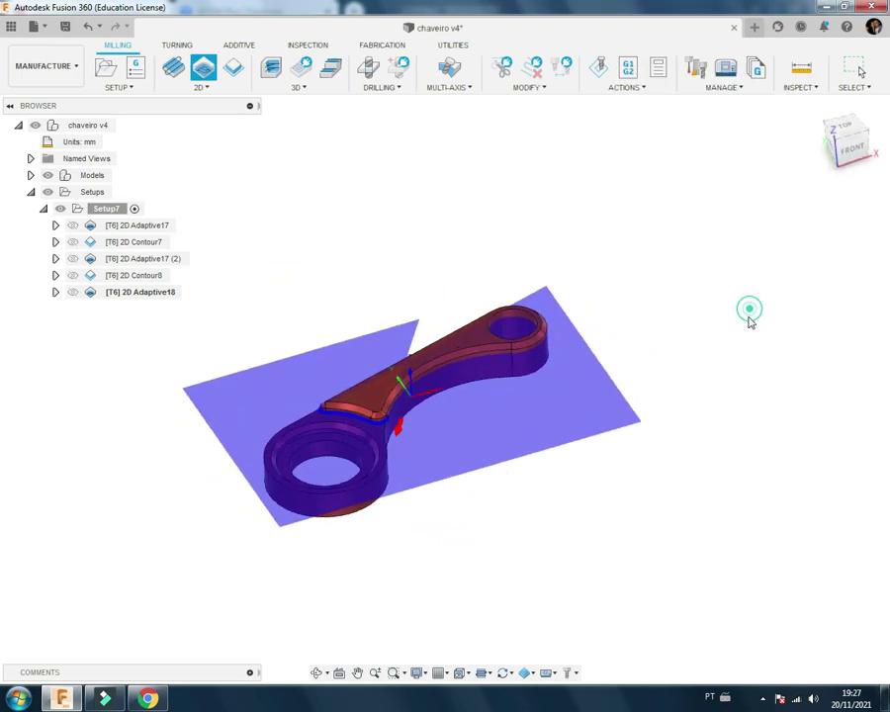
{"action": "left_click", "coordinate": [135, 228]}
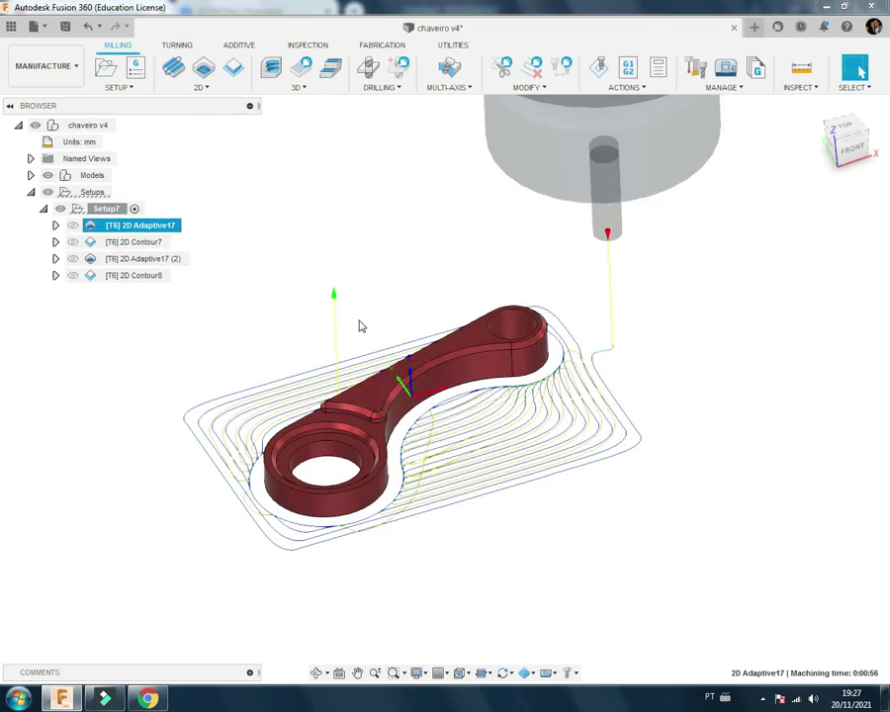
Step: Start a new 2D Adaptive operation and select the pocket edge beside the ring
{"action": "left_click", "coordinate": [369, 255]}
{"action": "left_click", "coordinate": [206, 87]}
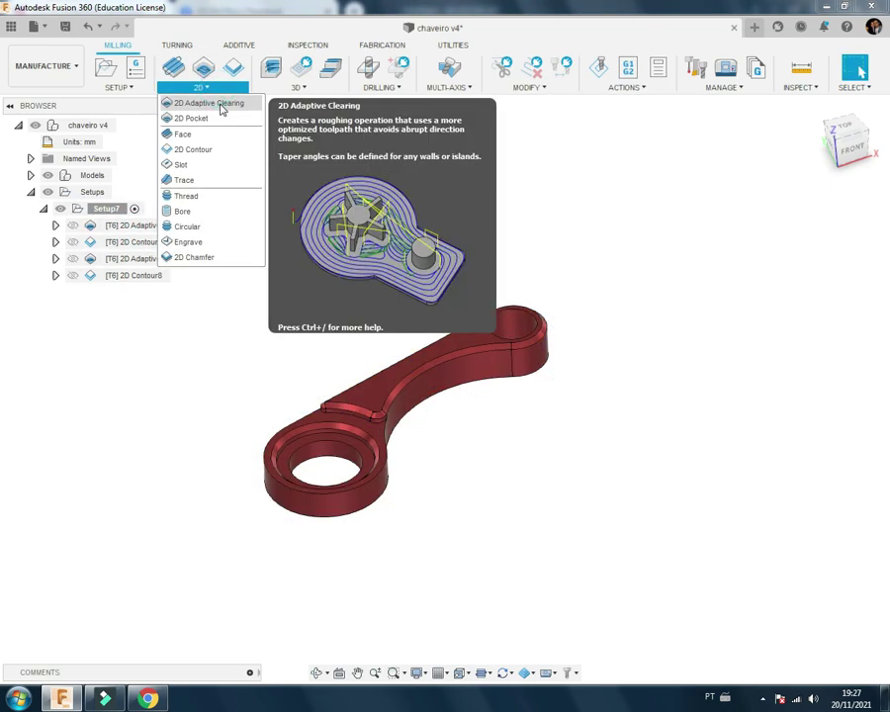
{"action": "left_click", "coordinate": [218, 104]}
{"action": "left_click", "coordinate": [643, 90]}
{"action": "scroll", "coordinate": [376, 426], "scroll_direction": "up", "scroll_amount": 3}
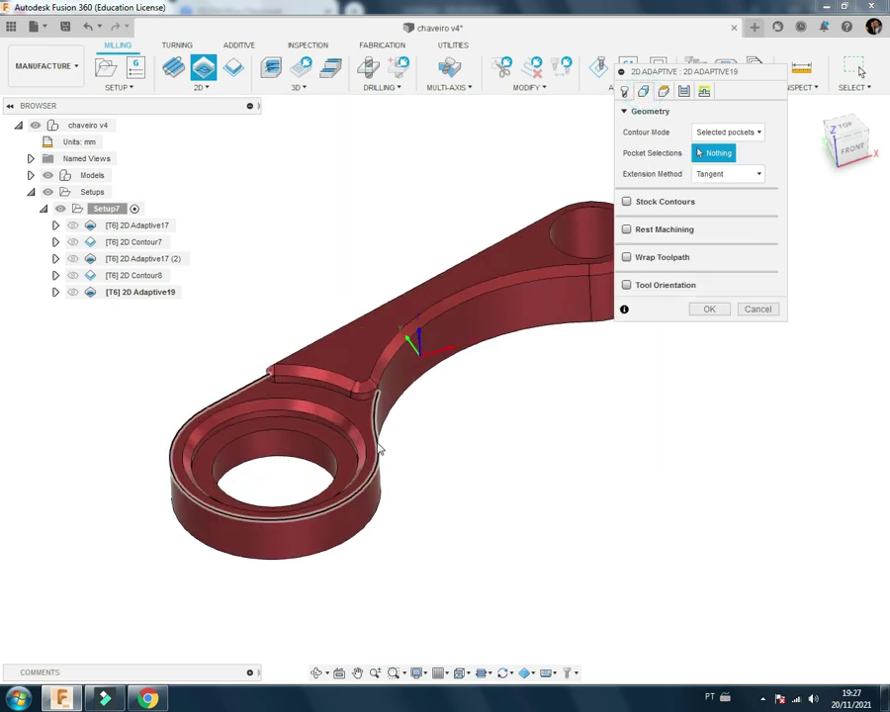
{"action": "left_click", "coordinate": [367, 406]}
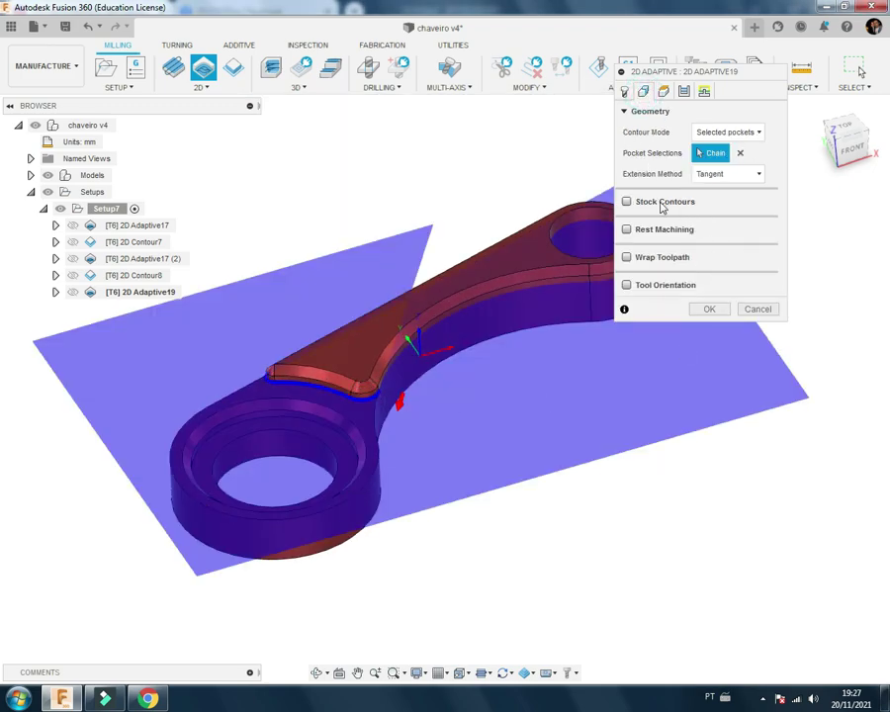
Step: Enable stock contours using the ring end's outer edge
{"action": "left_click", "coordinate": [627, 202]}
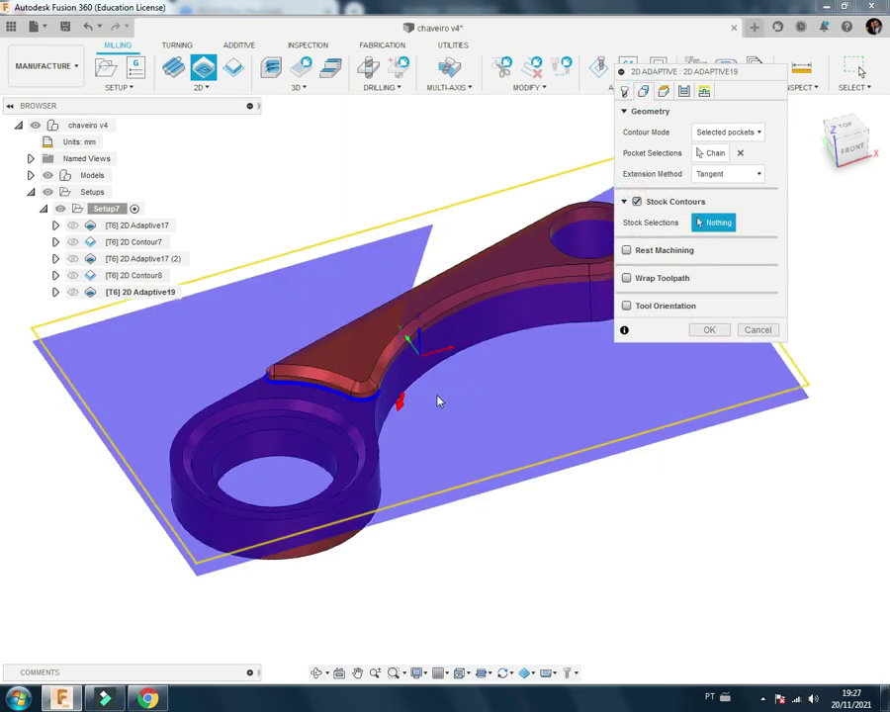
{"action": "left_click", "coordinate": [376, 420]}
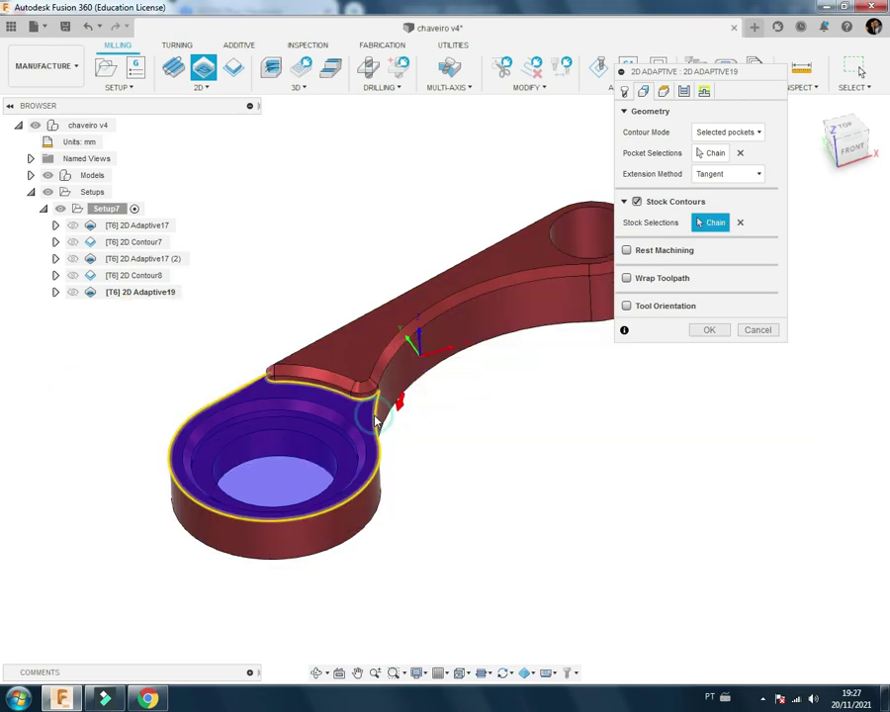
{"action": "mouse_move", "coordinate": [375, 420]}
{"action": "middle_mouse_down", "text": "shift"}
{"action": "mouse_move", "coordinate": [385, 451]}
{"action": "mouse_move", "coordinate": [417, 435]}
{"action": "middle_mouse_up", "text": "shift"}
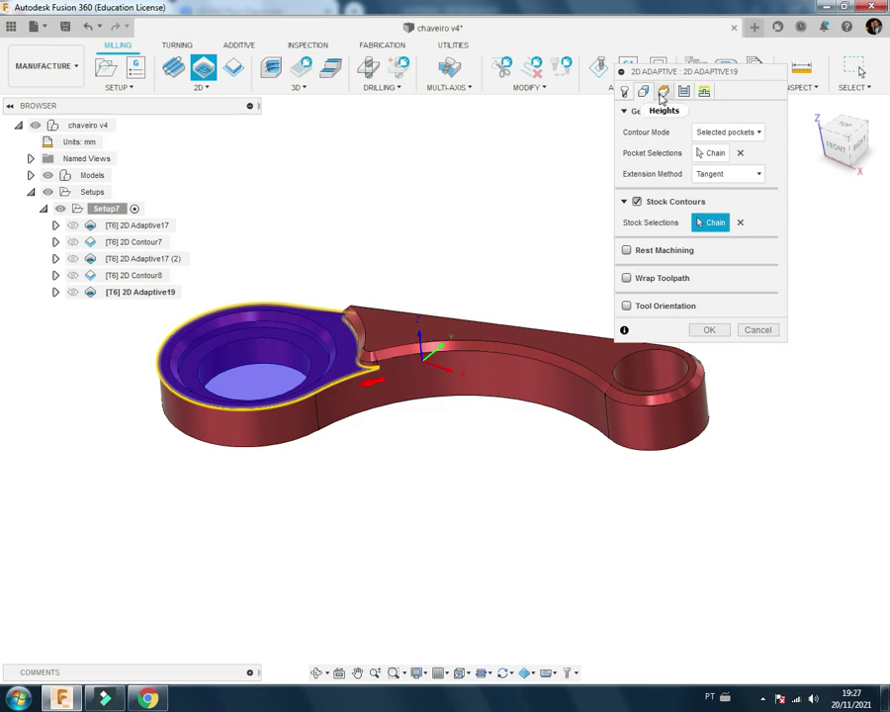
{"action": "left_click", "coordinate": [661, 92]}
Step: Set clearance height 20 and retract height 15, both from Model top
{"action": "left_click", "coordinate": [682, 132]}
{"action": "left_click", "coordinate": [692, 198]}
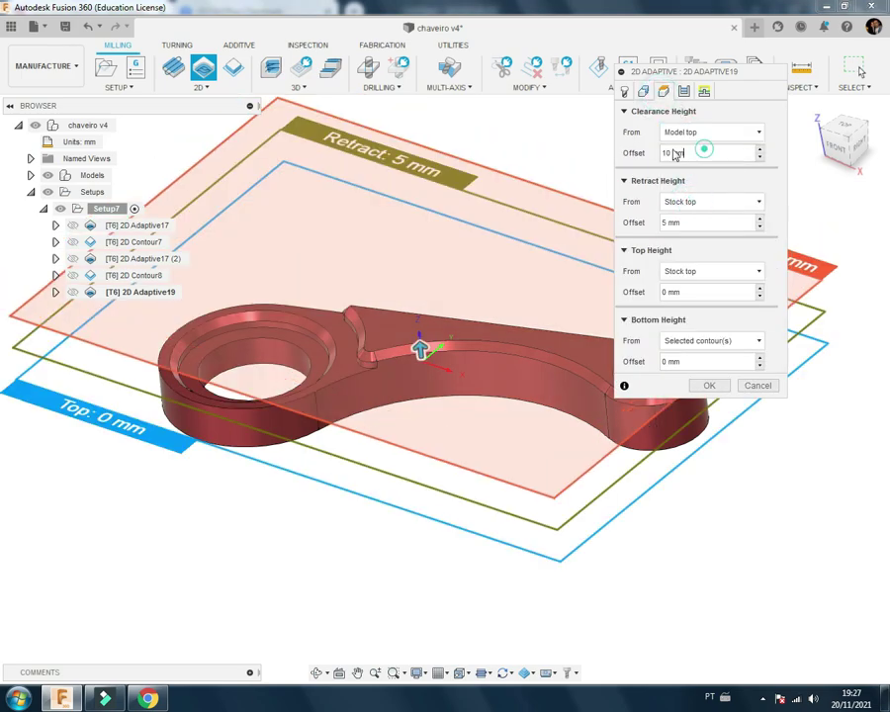
{"action": "type", "text": "20"}
{"action": "left_click", "coordinate": [696, 199]}
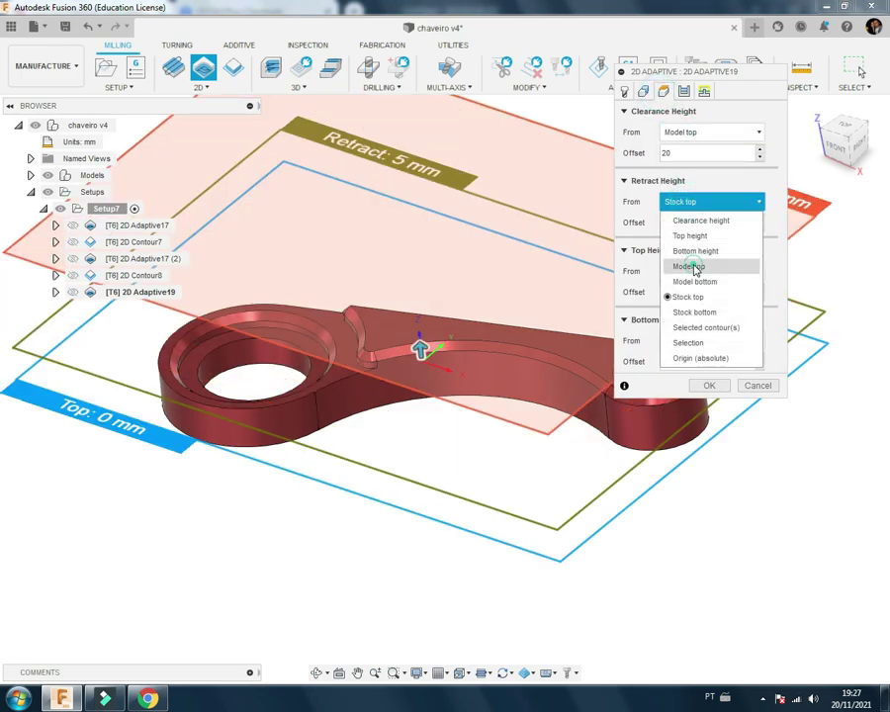
{"action": "left_click", "coordinate": [637, 265]}
{"action": "type", "text": "15"}
Step: Set top height from Model top and bottom height from the selected ring face
{"action": "left_click", "coordinate": [691, 272]}
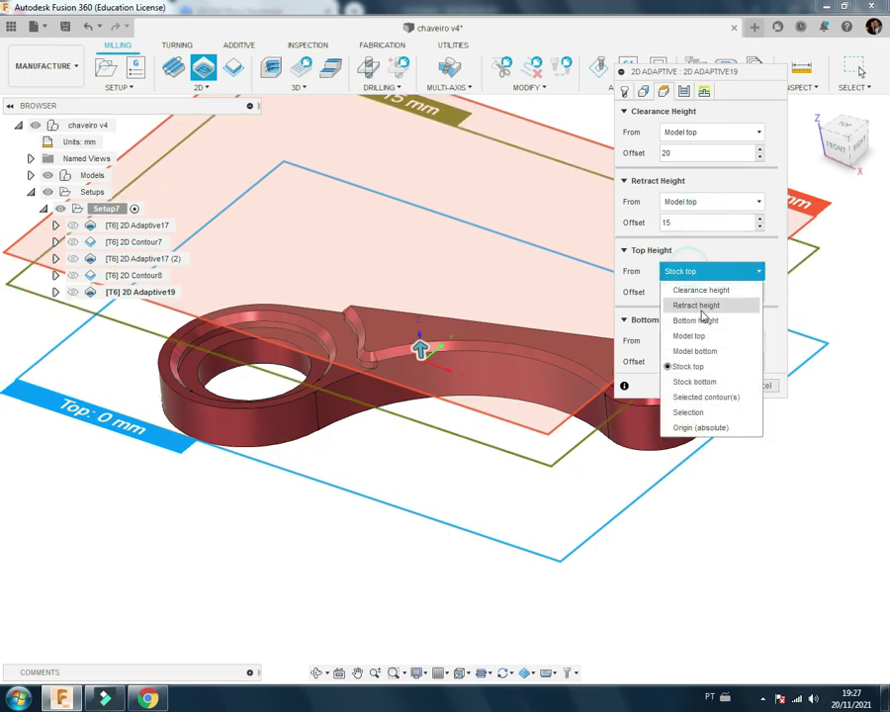
{"action": "left_click", "coordinate": [690, 336]}
{"action": "left_click", "coordinate": [711, 340]}
{"action": "left_click", "coordinate": [688, 481]}
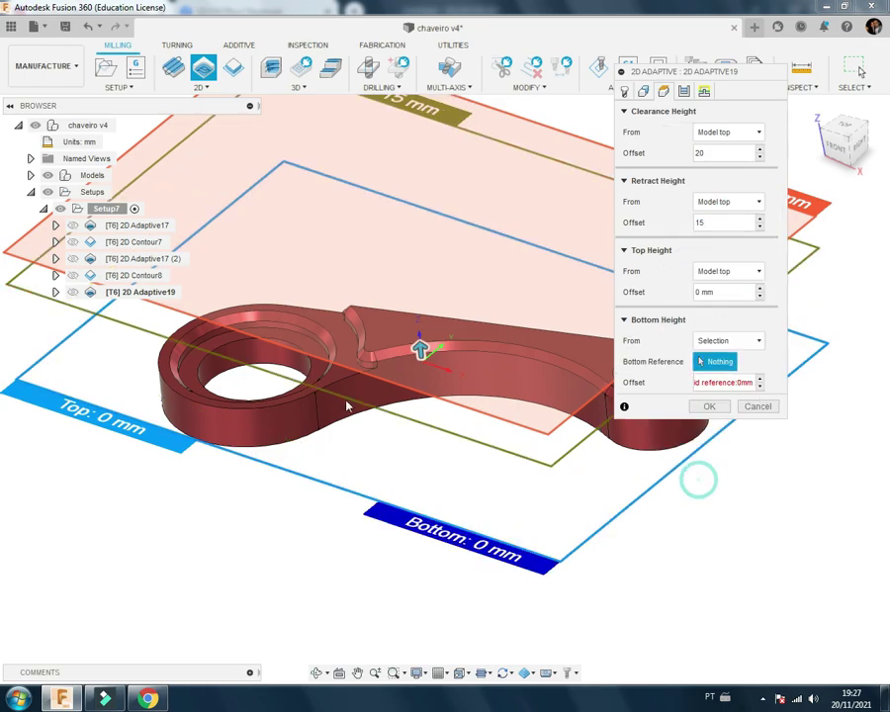
{"action": "scroll", "coordinate": [351, 366], "scroll_direction": "up", "scroll_amount": 2}
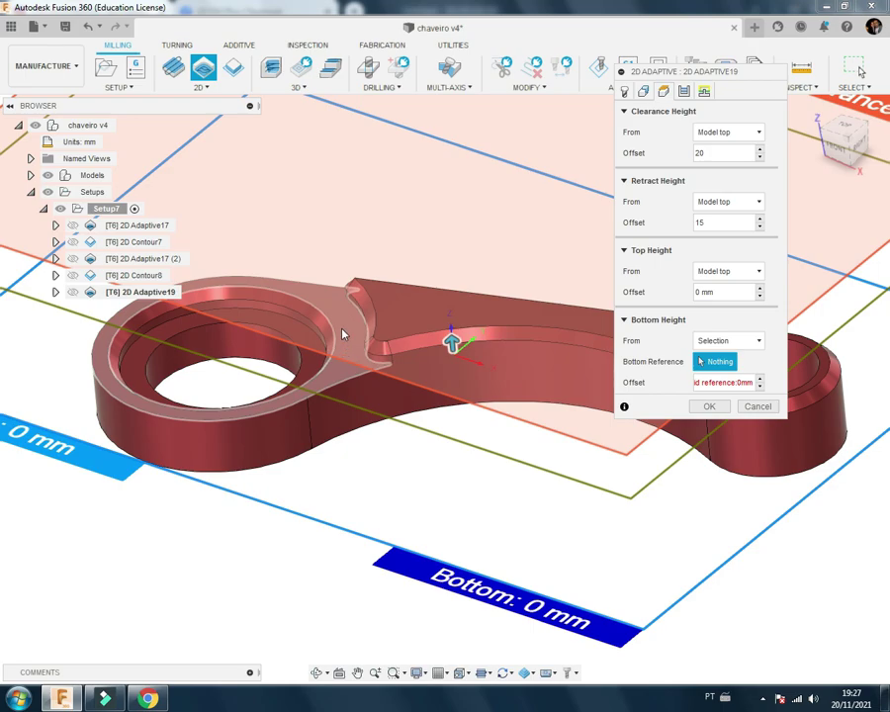
{"action": "left_click", "coordinate": [343, 335]}
{"action": "left_click", "coordinate": [683, 91]}
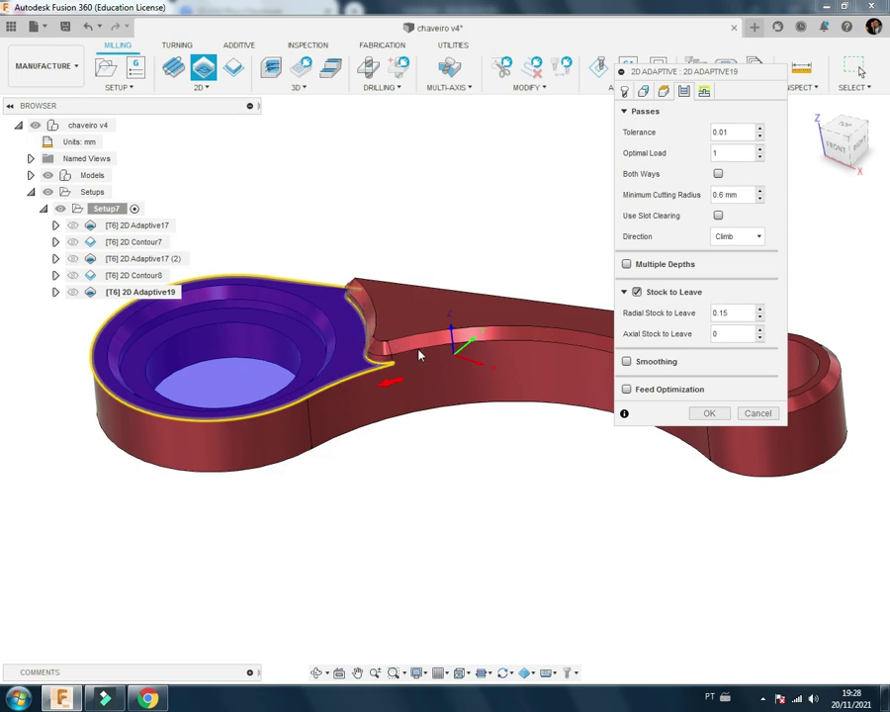
Step: Set stay-down level Most, no-engagement feedrate 5000 mm/min and ramp clearance height 13
{"action": "left_click", "coordinate": [732, 313]}
{"action": "left_click", "coordinate": [704, 91]}
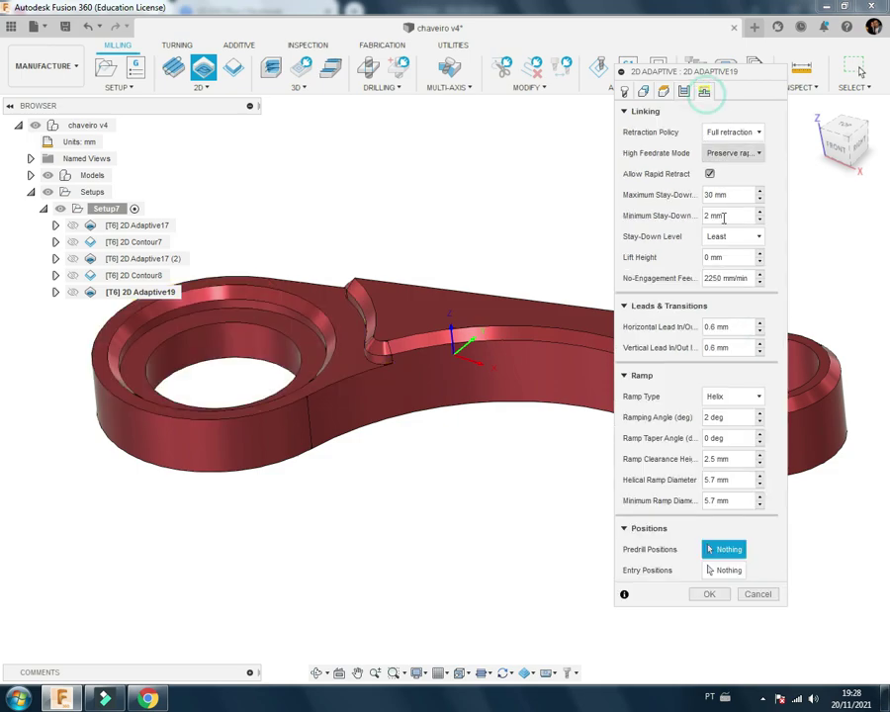
{"action": "left_click", "coordinate": [723, 236]}
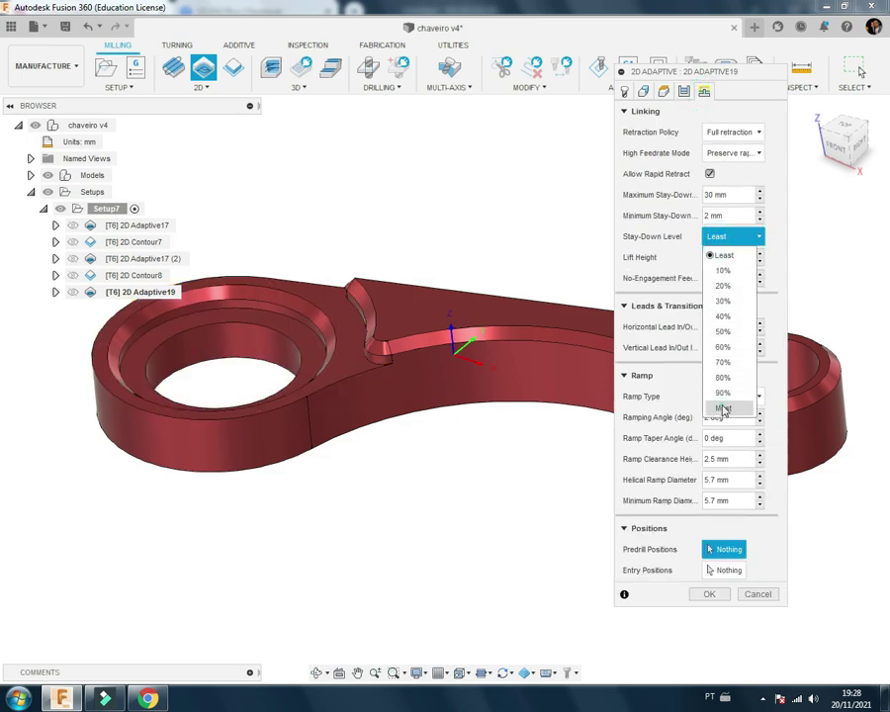
{"action": "left_click", "coordinate": [723, 406]}
{"action": "left_click", "coordinate": [718, 278]}
{"action": "type", "text": "5000"}
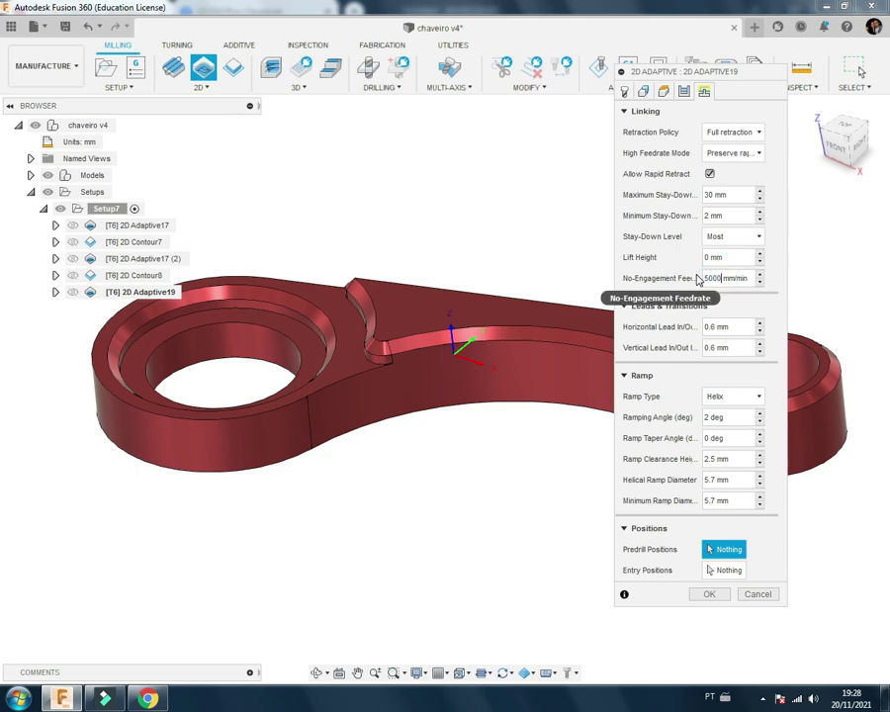
{"action": "key", "text": "Return"}
{"action": "double_click", "coordinate": [738, 455]}
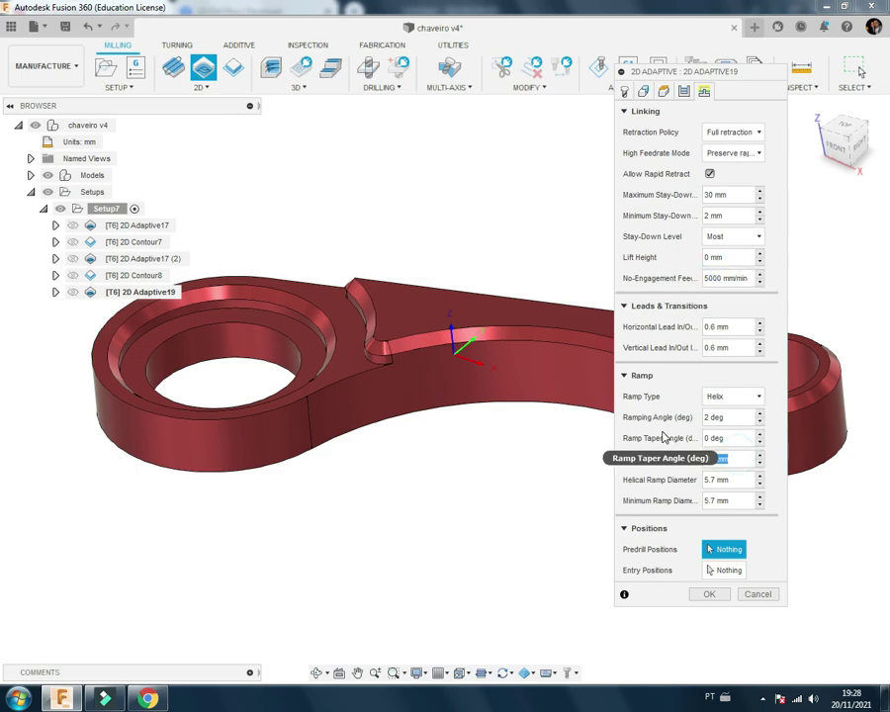
{"action": "type", "text": "1"}
{"action": "type", "text": "3"}
Step: Generate 2D Adaptive19 and inspect its ring-pocket toolpath
{"action": "left_click", "coordinate": [710, 597]}
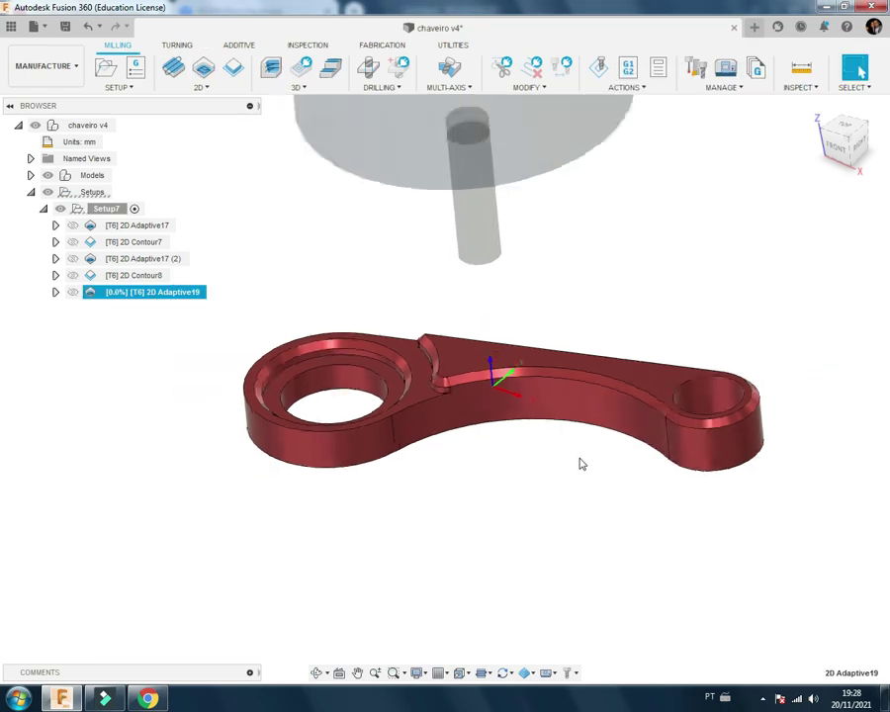
{"action": "scroll", "coordinate": [366, 447], "scroll_direction": "up", "scroll_amount": 2}
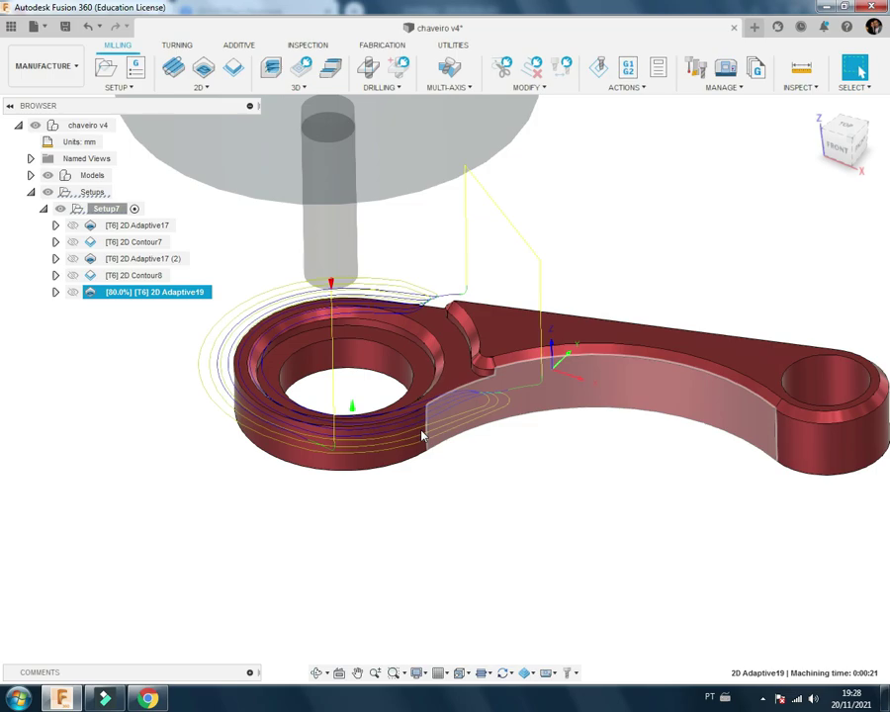
{"action": "mouse_move", "coordinate": [423, 436]}
{"action": "middle_mouse_down", "text": "shift"}
{"action": "mouse_move", "coordinate": [425, 415]}
{"action": "mouse_move", "coordinate": [453, 423]}
{"action": "mouse_move", "coordinate": [496, 387]}
{"action": "mouse_move", "coordinate": [485, 431]}
{"action": "mouse_move", "coordinate": [514, 280]}
{"action": "middle_mouse_up", "text": "shift"}
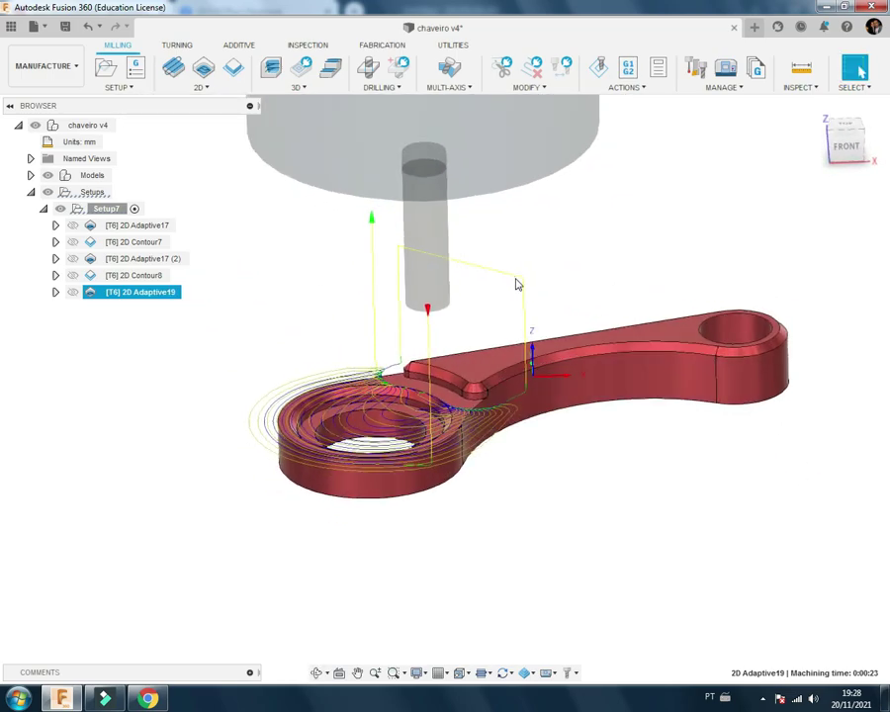
Step: Recheck 2D Adaptive19's heights and regenerate it, reaching 0:00:23 machining time
{"action": "right_click", "coordinate": [170, 294]}
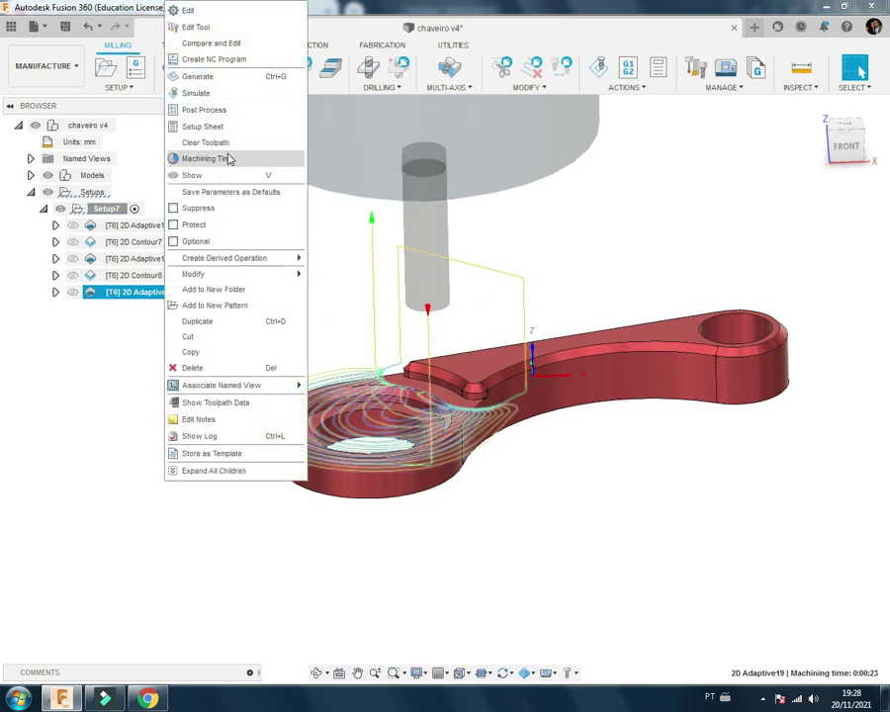
{"action": "left_click", "coordinate": [203, 12]}
{"action": "left_click", "coordinate": [664, 90]}
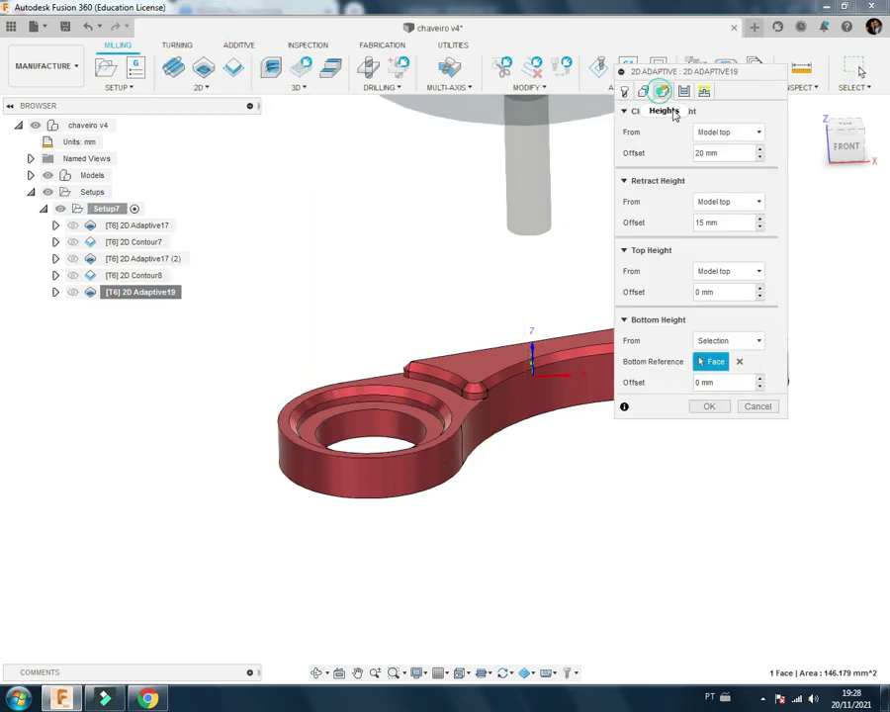
{"action": "type", "text": "5"}
{"action": "key", "text": "Return"}
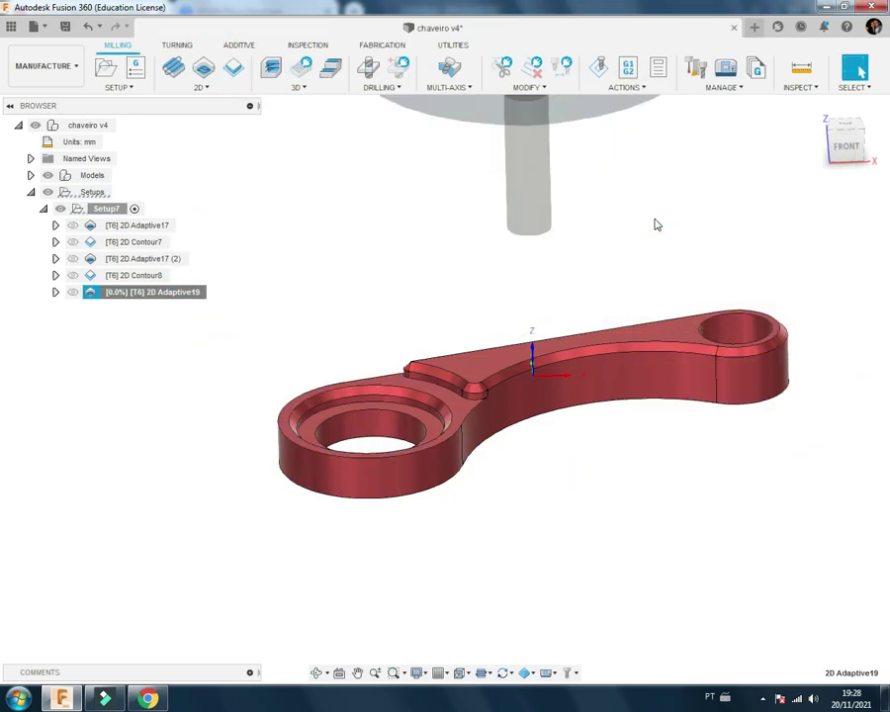
{"action": "middle_click_drag", "start_coordinate": [655, 223], "coordinate": [591, 398], "text": "shift"}
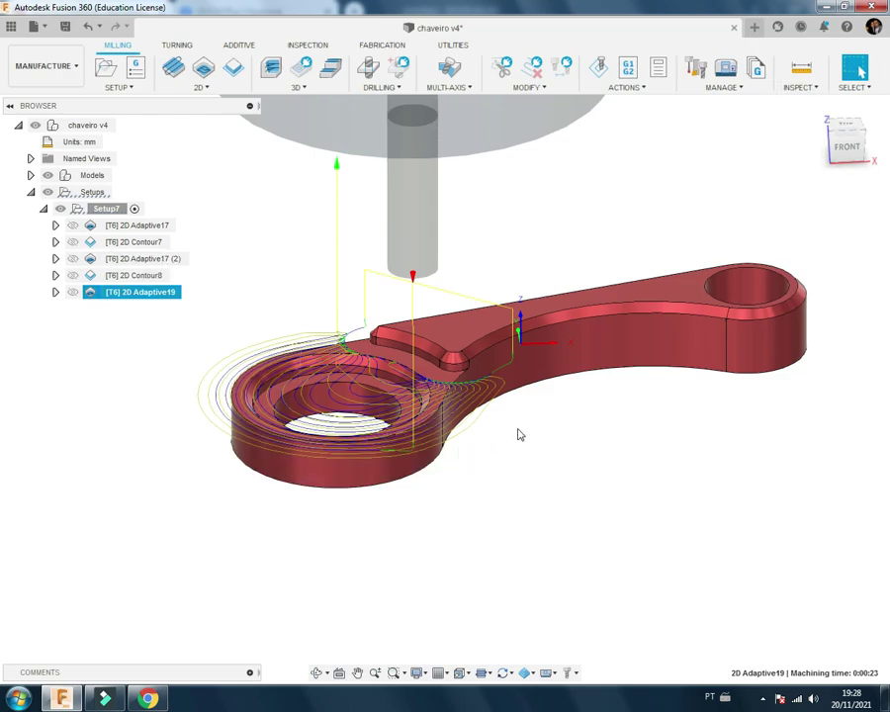
{"action": "scroll", "coordinate": [546, 360], "scroll_direction": "up", "scroll_amount": 2}
{"action": "middle_click_drag", "start_coordinate": [546, 360], "coordinate": [453, 440], "text": "shift"}
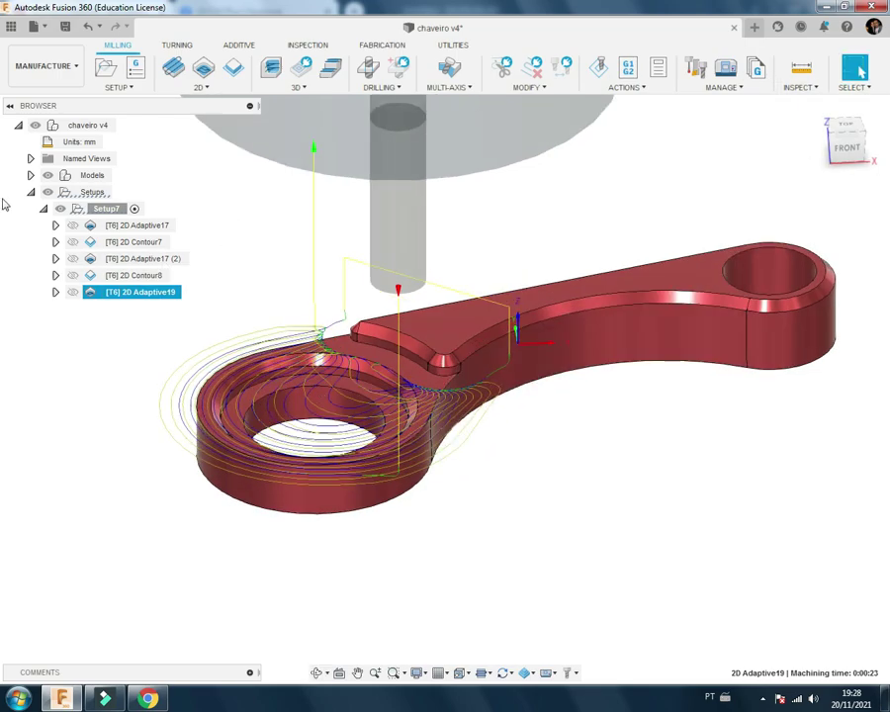
Step: Simulate all five Setup7 operations, watching the ring pocket clear, then close
{"action": "left_click", "coordinate": [98, 211]}
{"action": "left_click", "coordinate": [598, 71]}
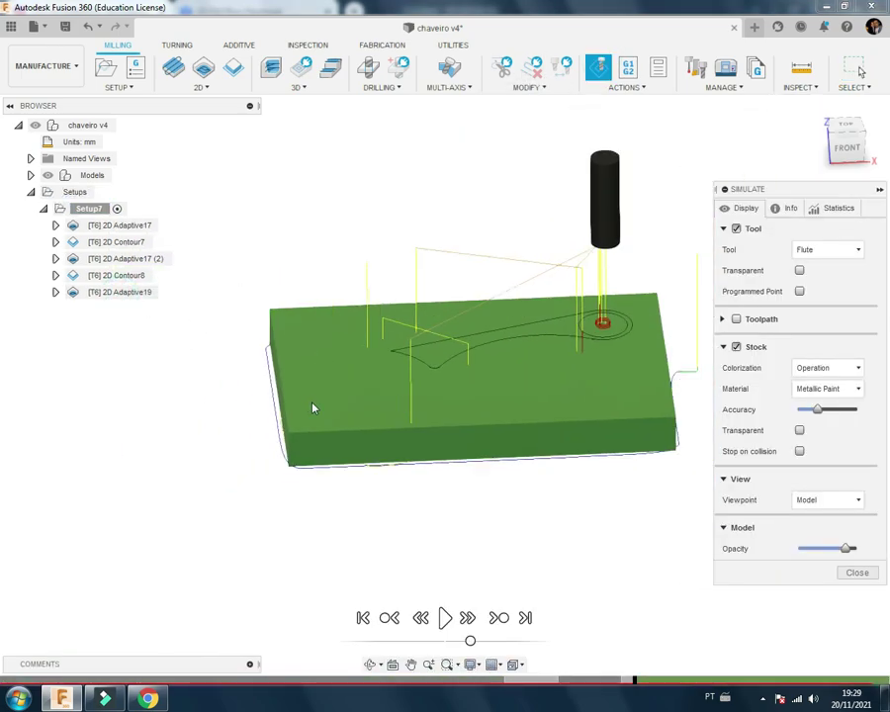
{"action": "scroll", "coordinate": [338, 383], "scroll_direction": "up", "scroll_amount": 2}
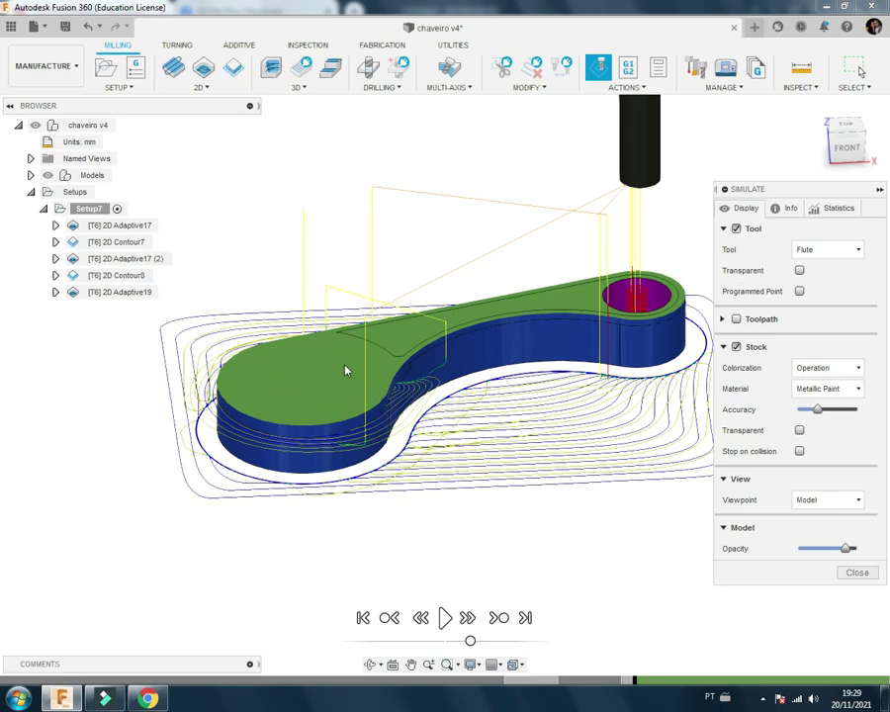
{"action": "left_click", "coordinate": [445, 620]}
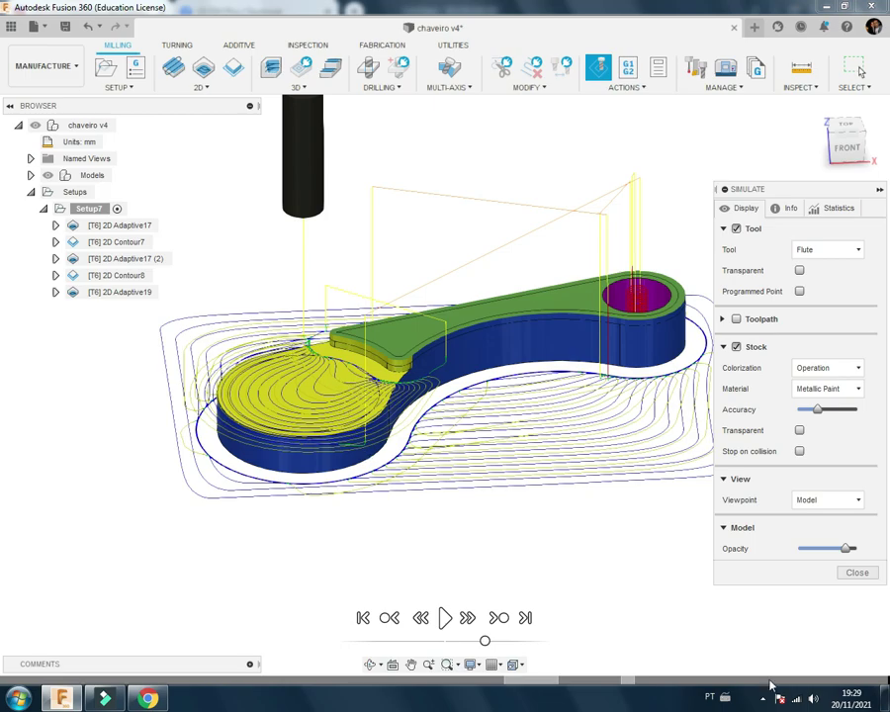
{"action": "left_click", "coordinate": [857, 571]}
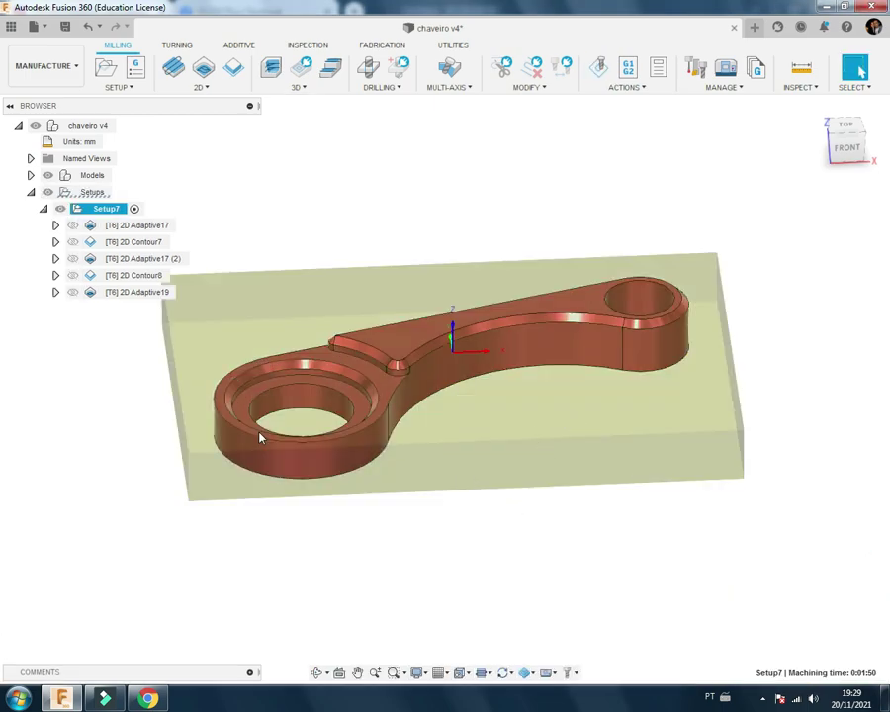
Step: Select 2D Adaptive19 and bring up its menu for deriving a 2D milling operation
{"action": "left_click", "coordinate": [145, 356]}
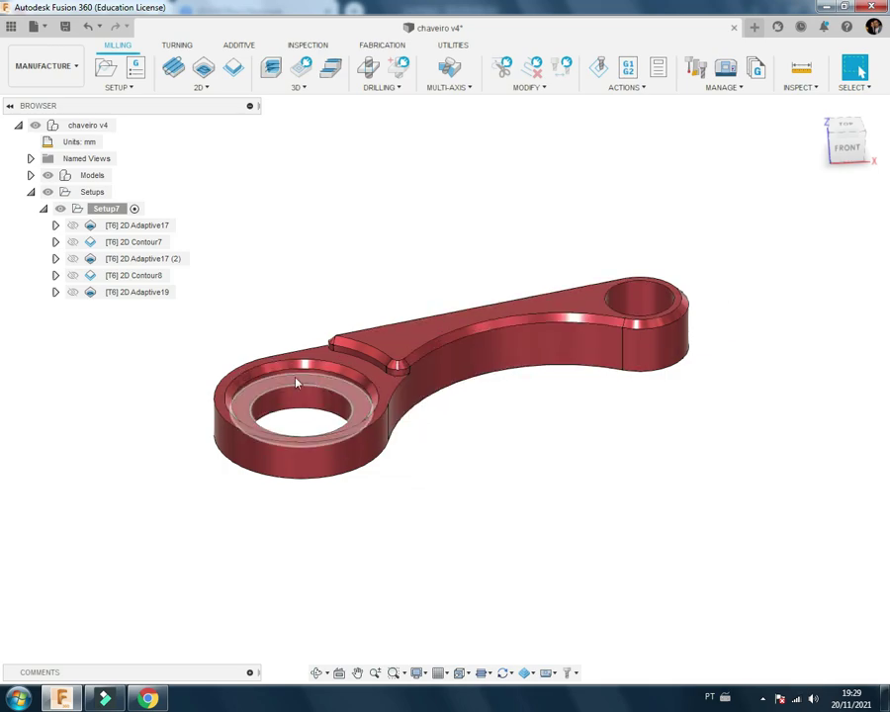
{"action": "left_click", "coordinate": [200, 87]}
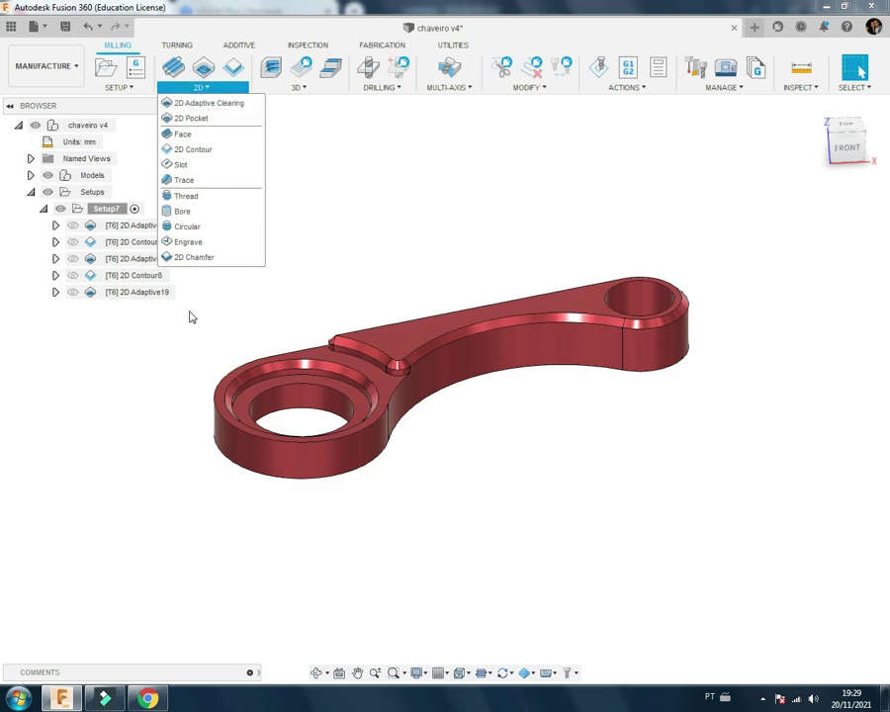
{"action": "left_click", "coordinate": [157, 308]}
{"action": "left_click", "coordinate": [149, 292]}
{"action": "right_click", "coordinate": [148, 296]}
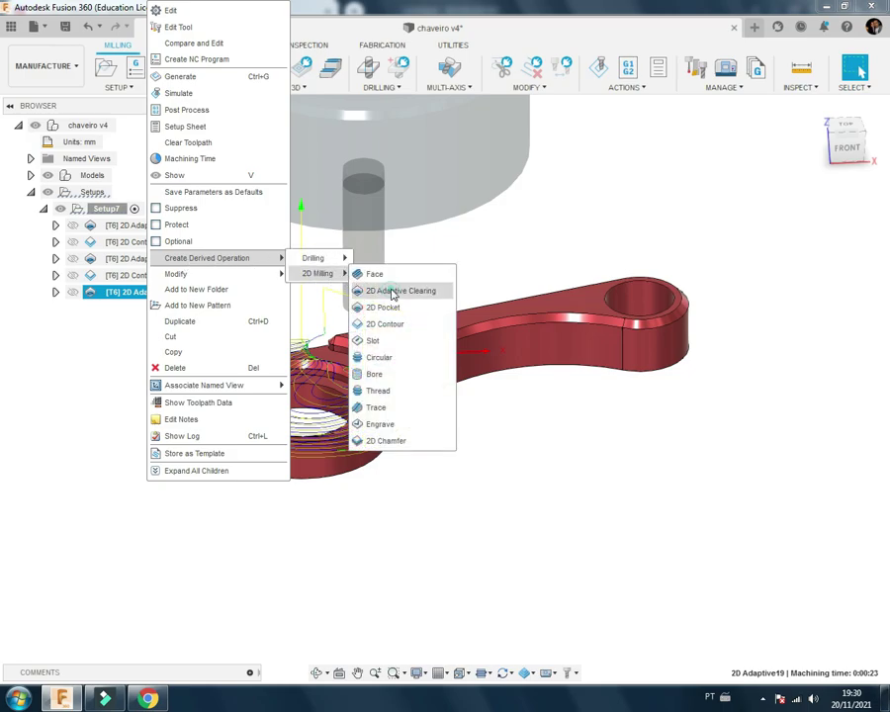
Step: Derive a new adaptive clearing from 2D Adaptive19 and clear its pocket and stock selections
{"action": "left_click", "coordinate": [394, 289]}
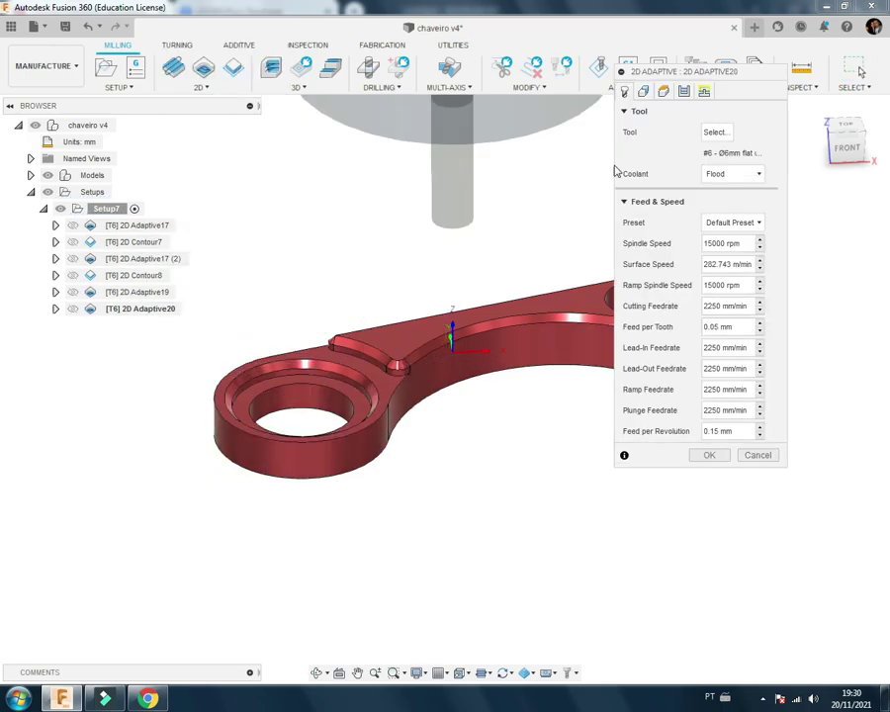
{"action": "left_click", "coordinate": [643, 92]}
{"action": "left_click", "coordinate": [740, 153]}
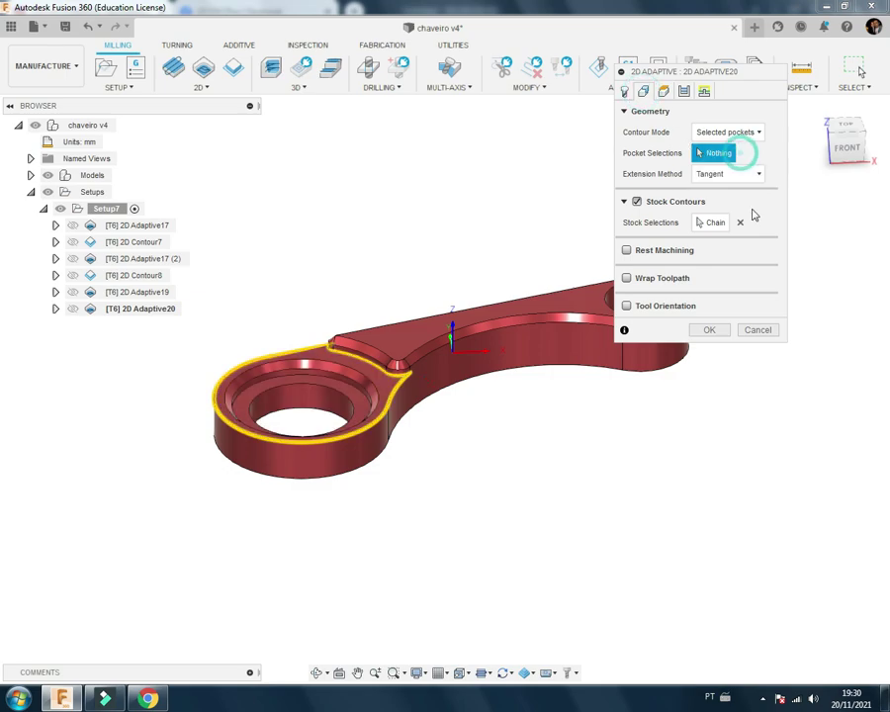
{"action": "left_click", "coordinate": [741, 223]}
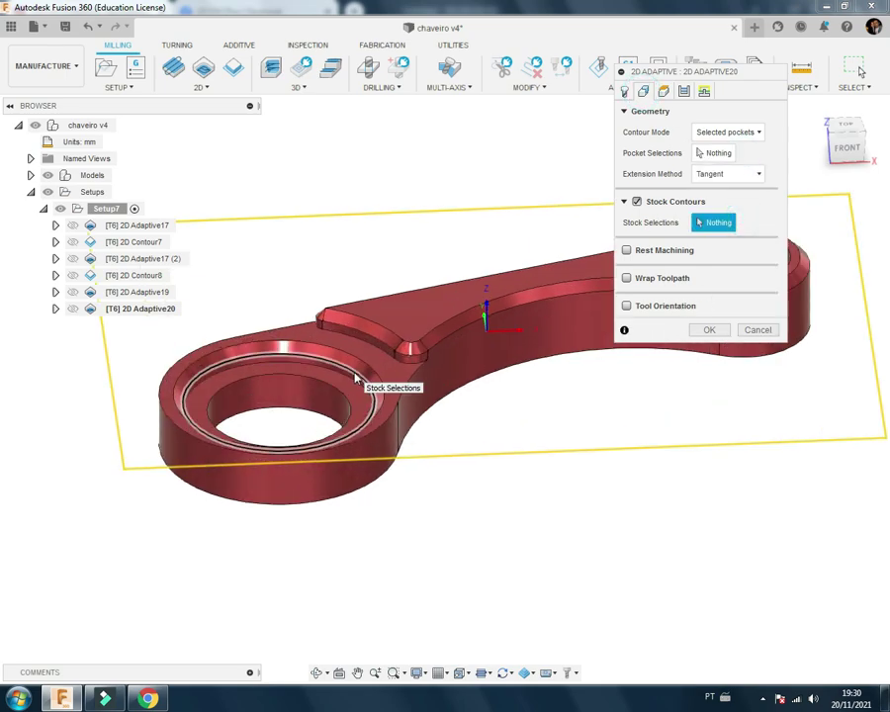
Step: Turn off stock contours and select the inner ring recess edge as the pocket
{"action": "left_click", "coordinate": [355, 374]}
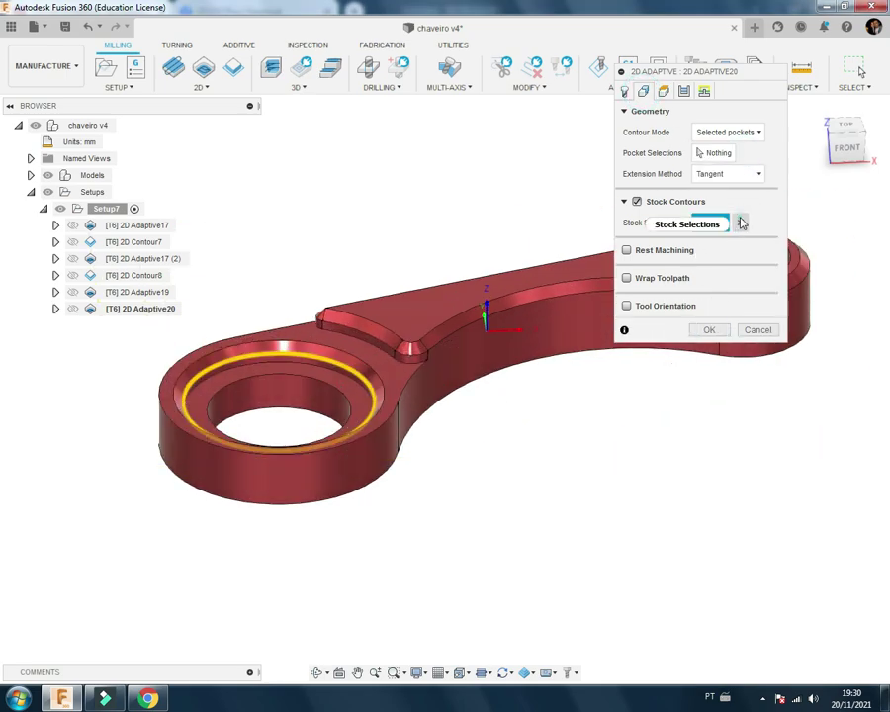
{"action": "left_click", "coordinate": [742, 222]}
{"action": "left_click", "coordinate": [637, 201]}
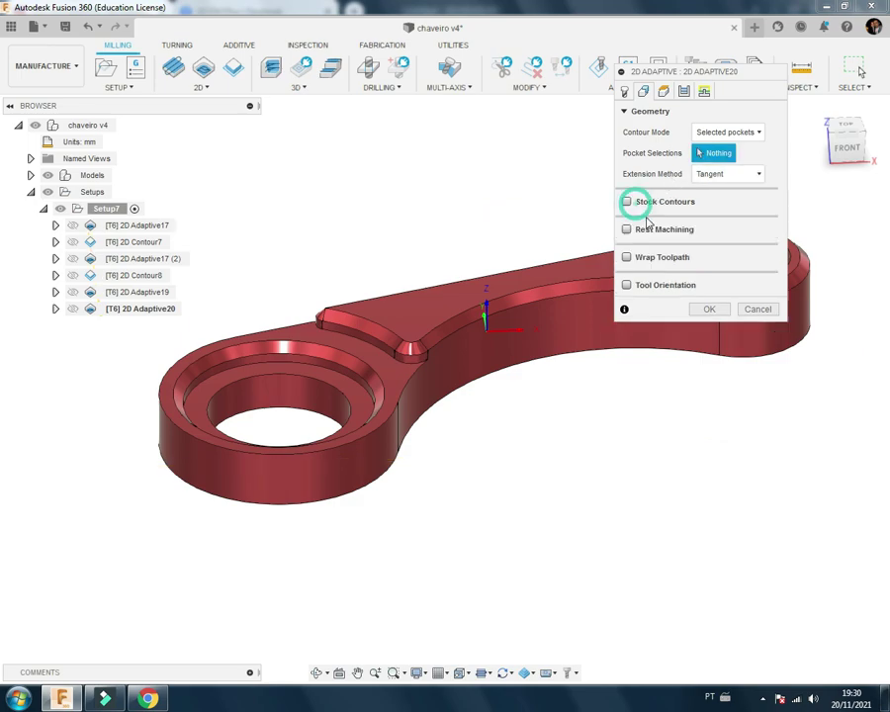
{"action": "left_click", "coordinate": [364, 381]}
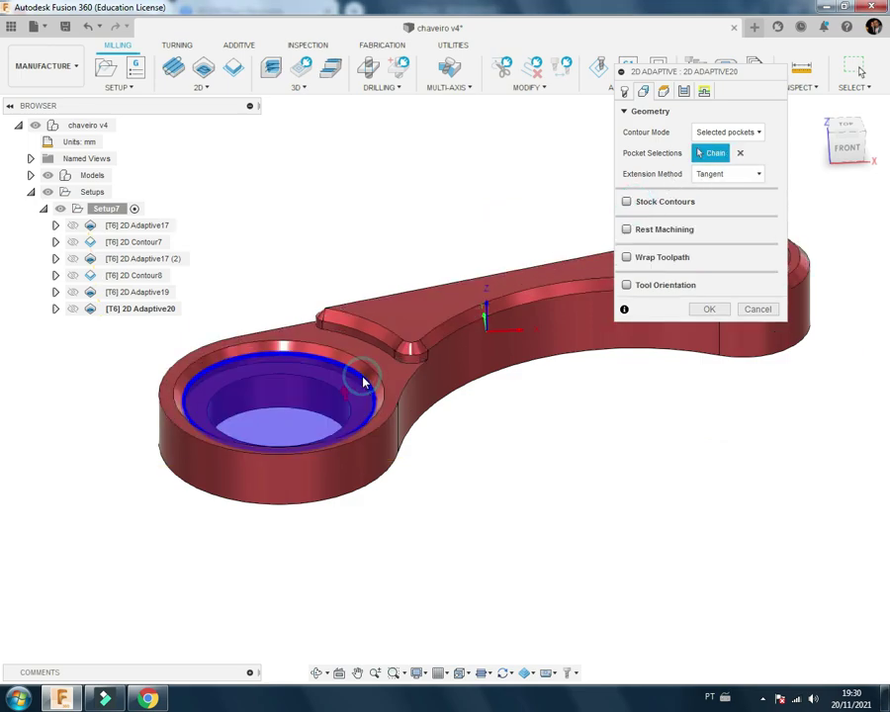
Step: Take the top height from the selected ring top face at -2 mm
{"action": "left_click", "coordinate": [663, 92]}
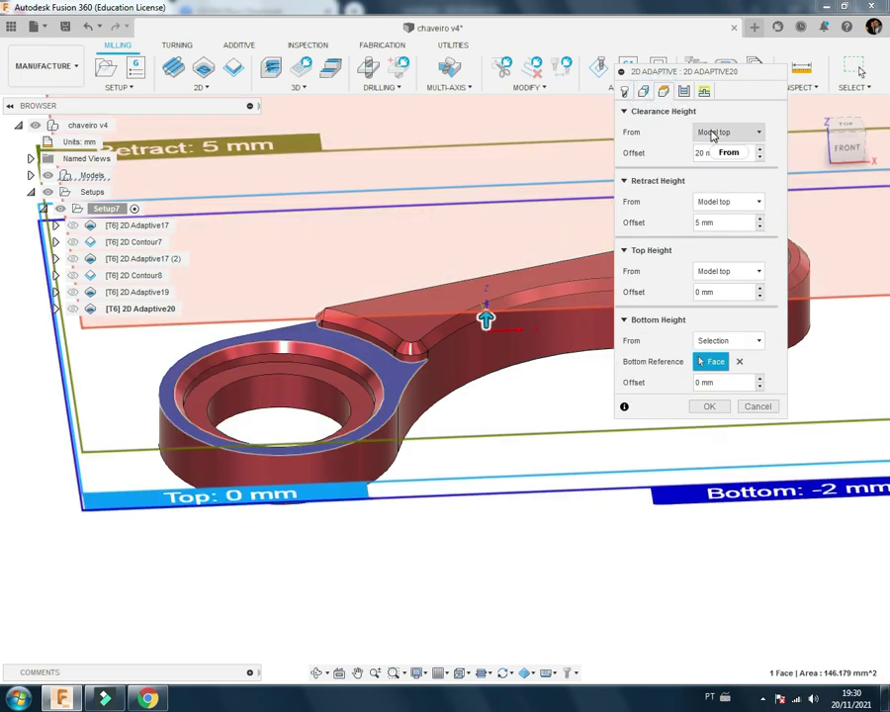
{"action": "left_click", "coordinate": [759, 275]}
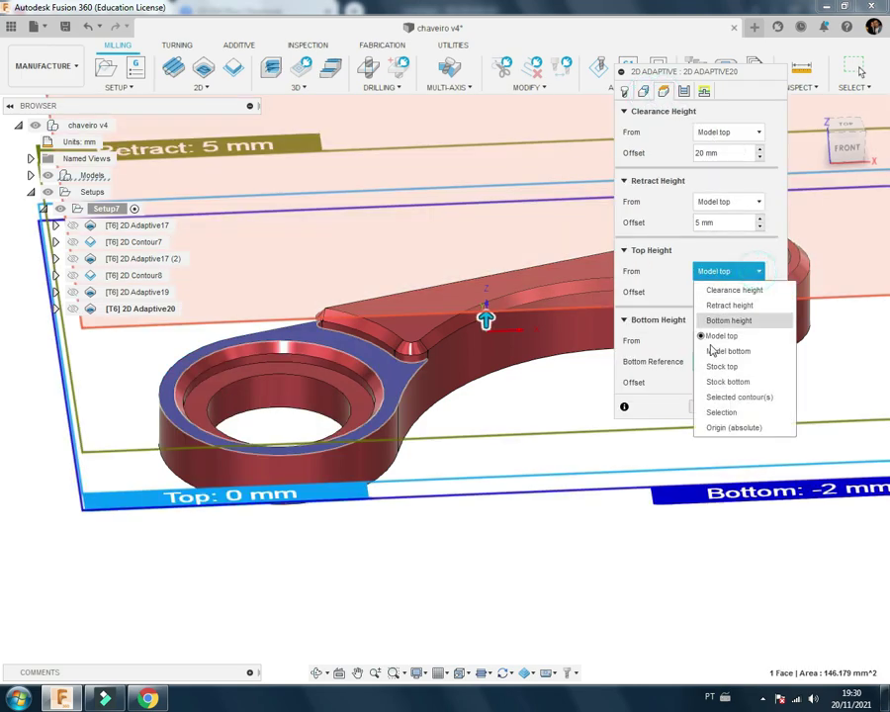
{"action": "left_click", "coordinate": [716, 407]}
{"action": "scroll", "coordinate": [388, 376], "scroll_direction": "up", "scroll_amount": 2}
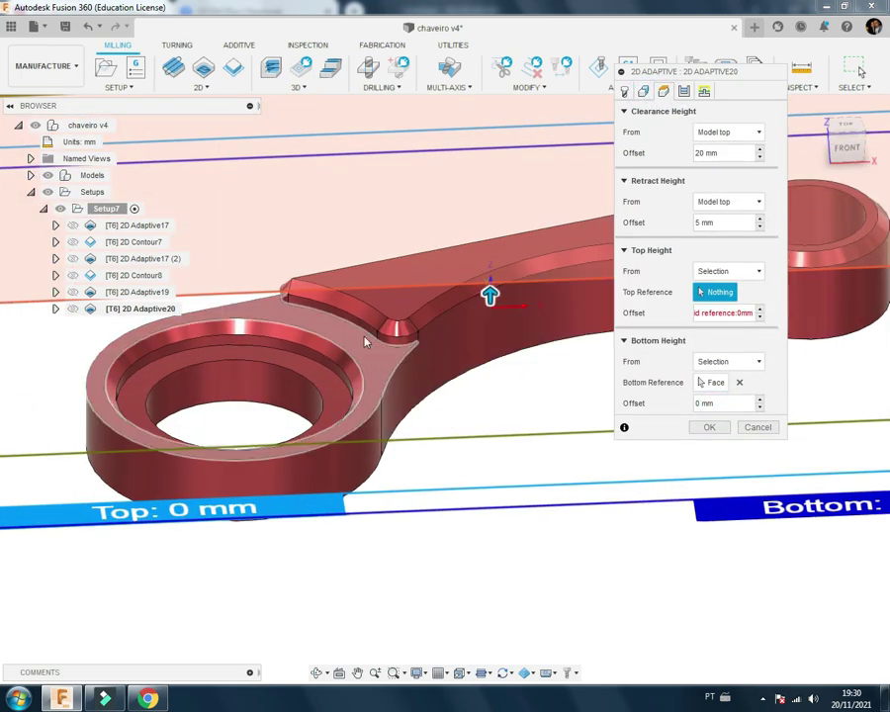
{"action": "left_click", "coordinate": [363, 353]}
Step: Take the bottom height from the recess floor at -4 mm, review passes and linking, and confirm
{"action": "scroll", "coordinate": [435, 312], "scroll_direction": "down", "scroll_amount": 2}
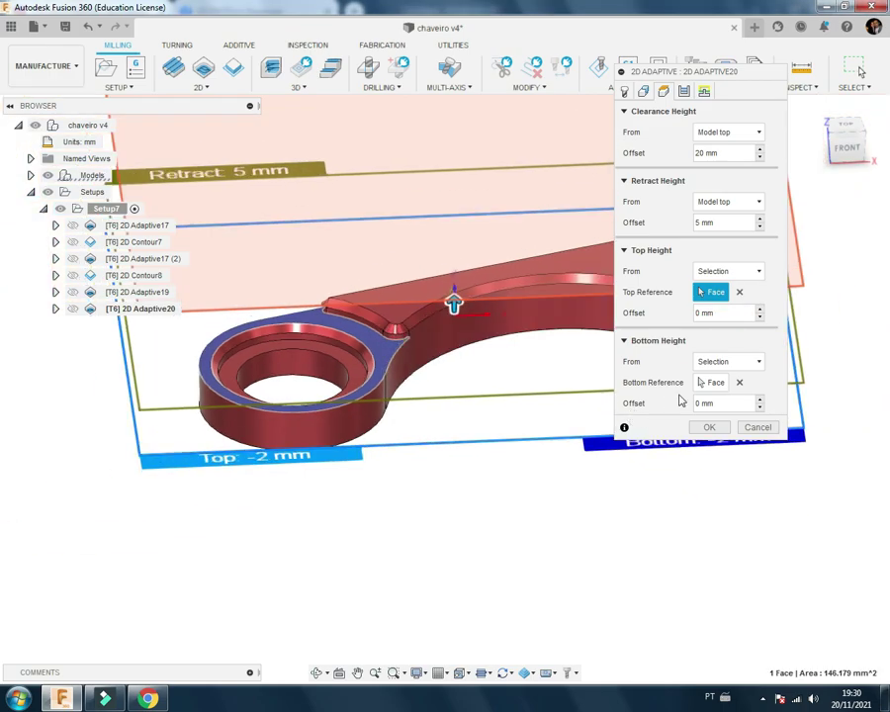
{"action": "left_click", "coordinate": [739, 383]}
{"action": "scroll", "coordinate": [357, 399], "scroll_direction": "up", "scroll_amount": 2}
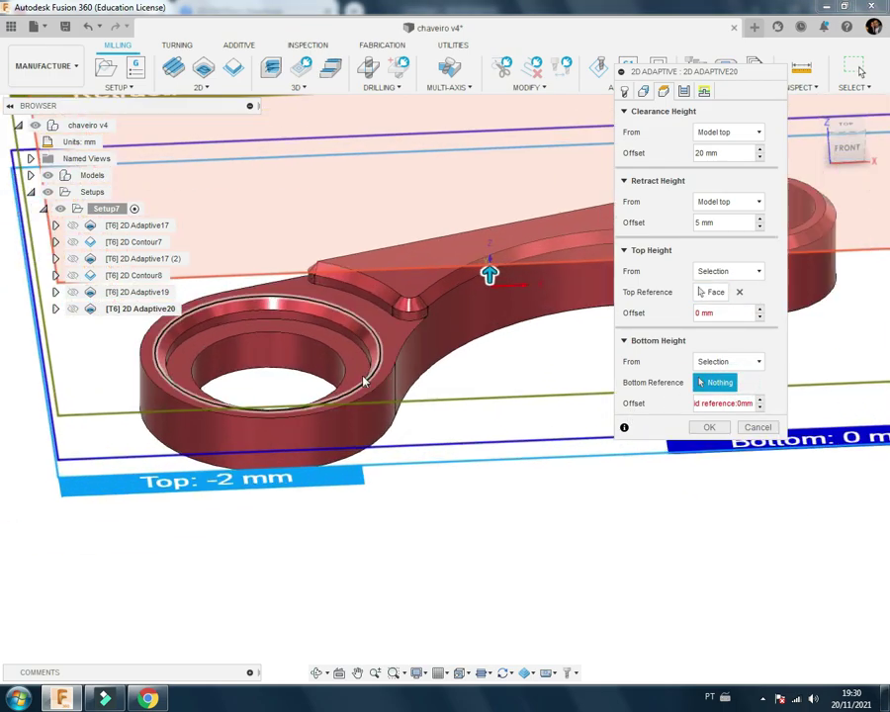
{"action": "left_click", "coordinate": [353, 359]}
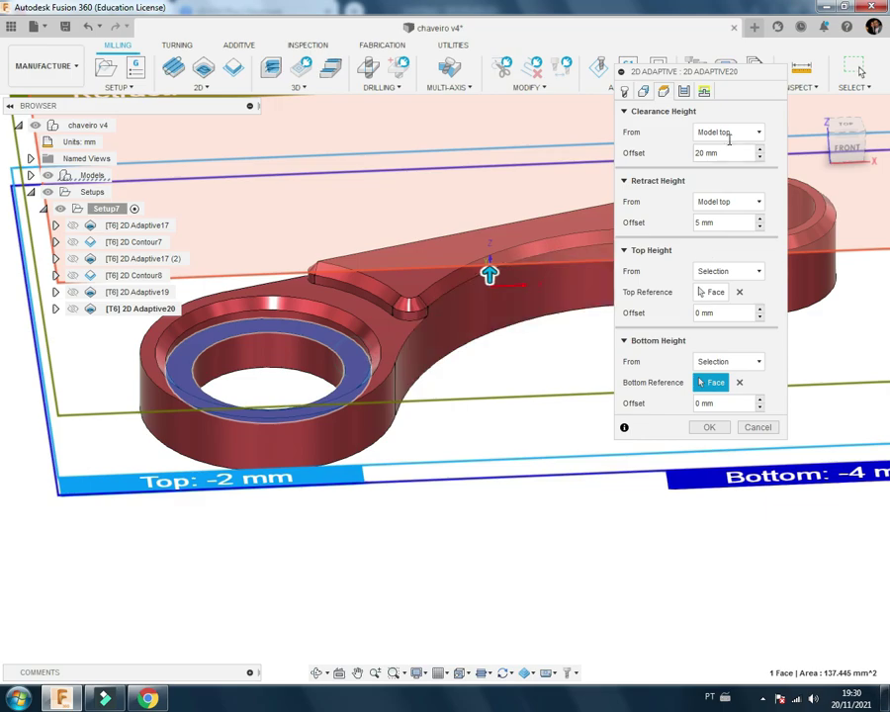
{"action": "left_click", "coordinate": [682, 91]}
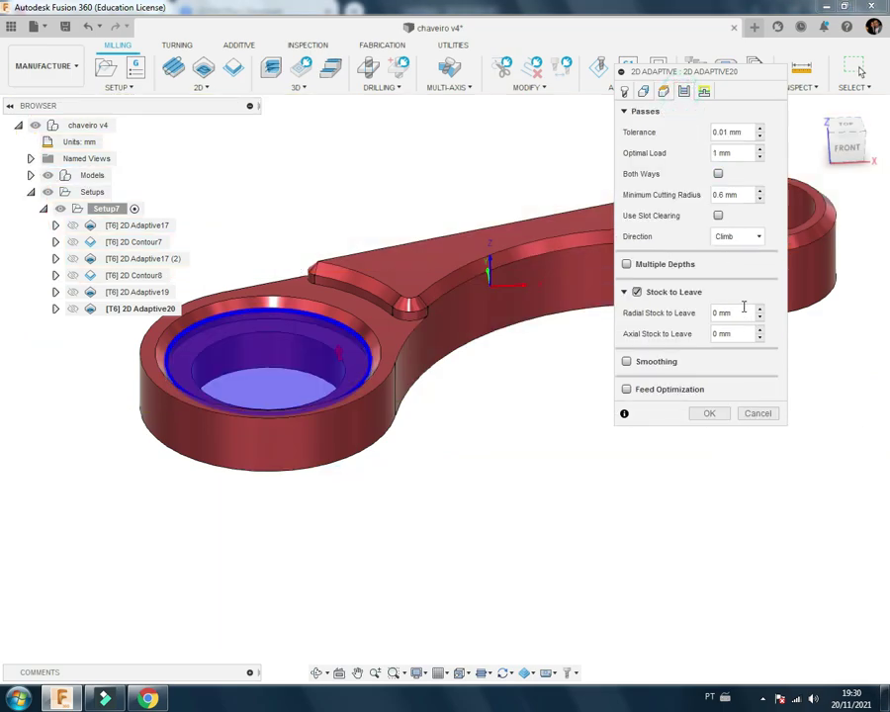
{"action": "left_click", "coordinate": [706, 92]}
{"action": "left_click", "coordinate": [710, 594]}
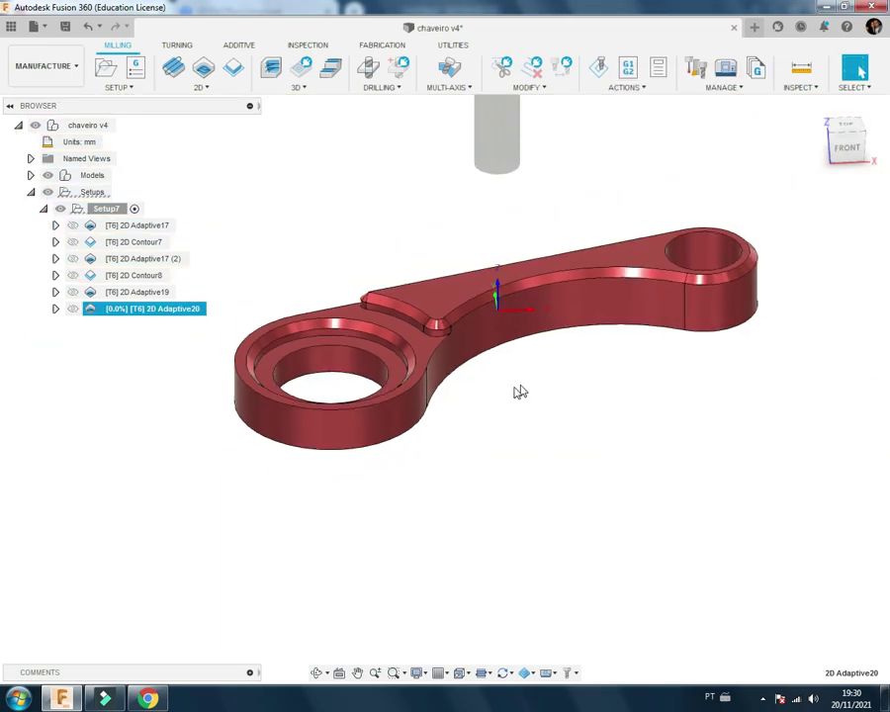
Step: Simulate Setup7's toolpaths, check the operation info, and close the simulation
{"action": "scroll", "coordinate": [475, 376], "scroll_direction": "up", "scroll_amount": 2}
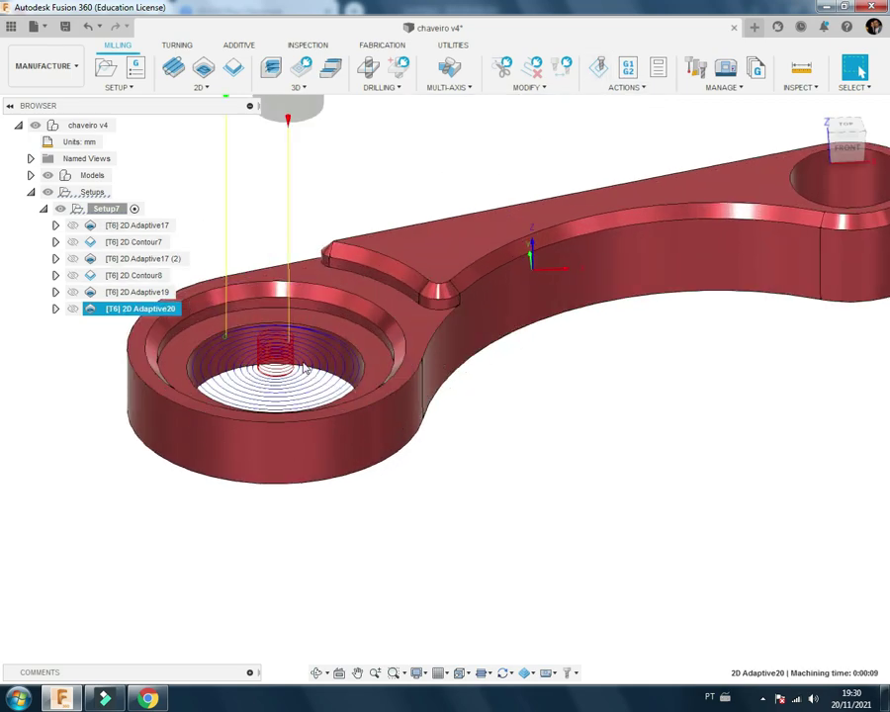
{"action": "left_click", "coordinate": [104, 207]}
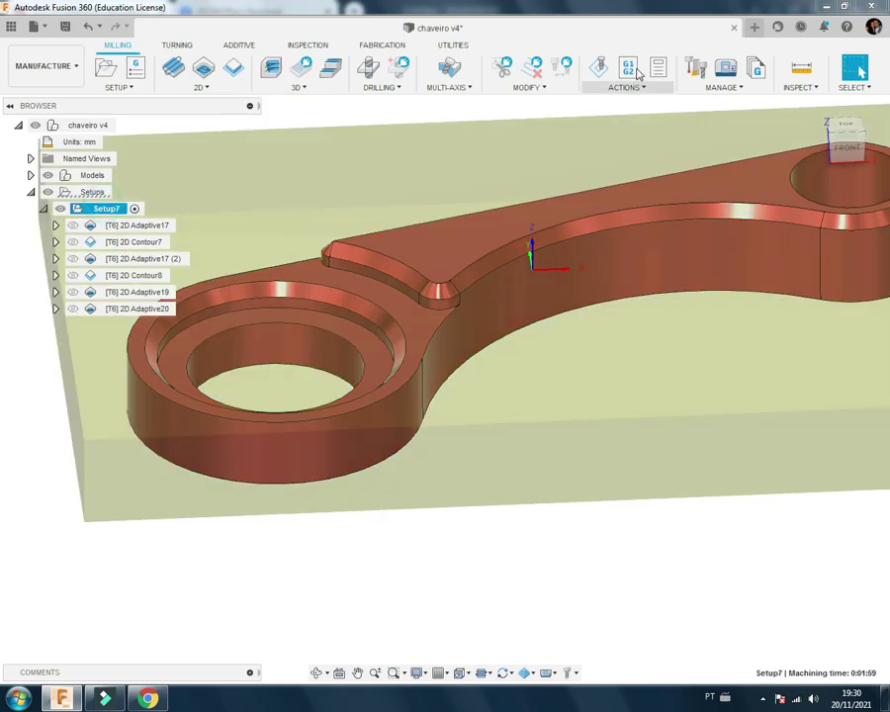
{"action": "left_click", "coordinate": [598, 66]}
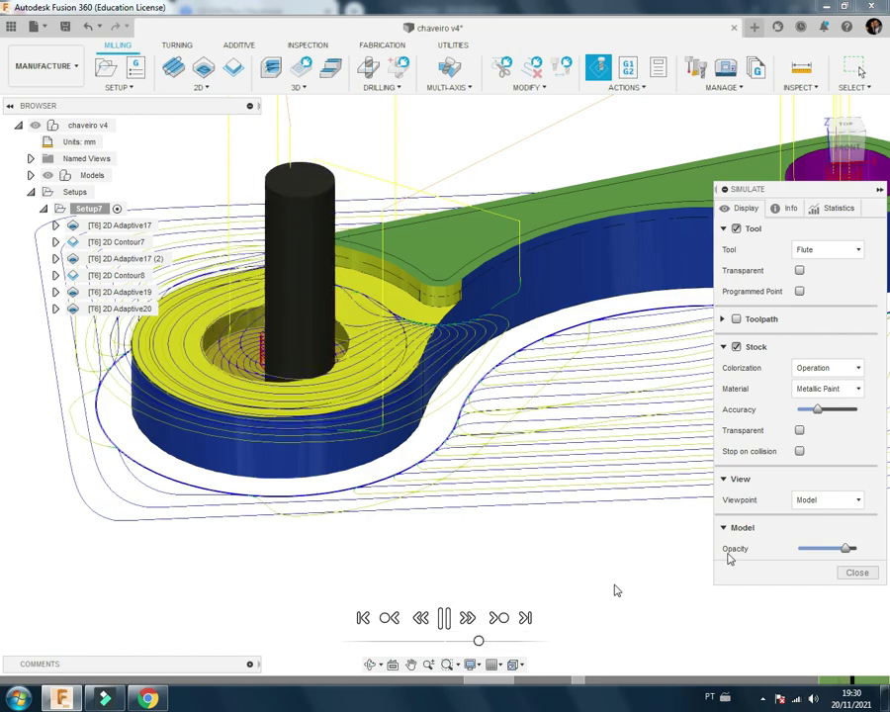
{"action": "left_click", "coordinate": [787, 207]}
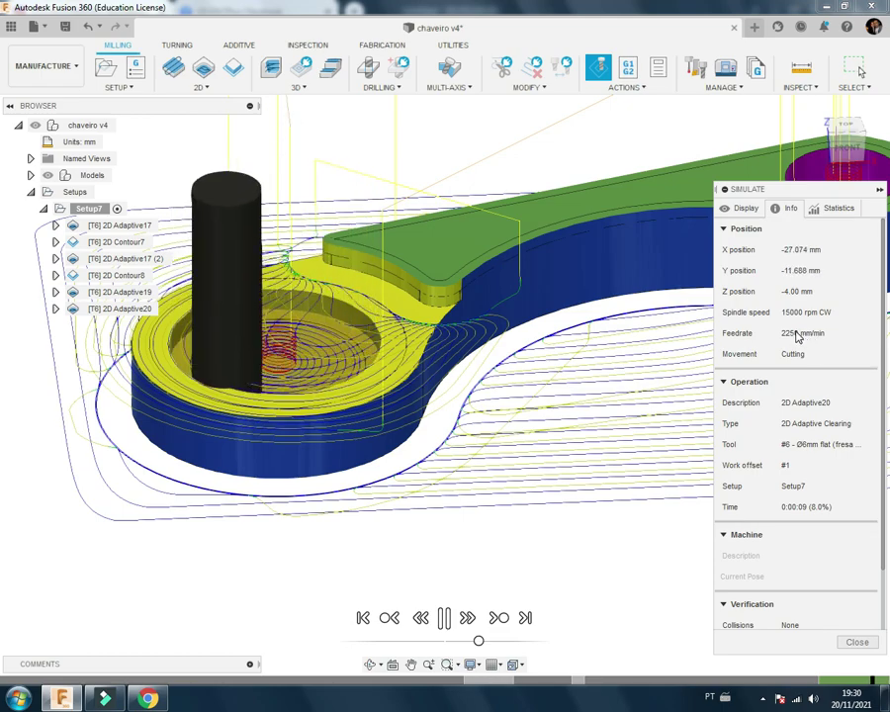
{"action": "left_click", "coordinate": [856, 641]}
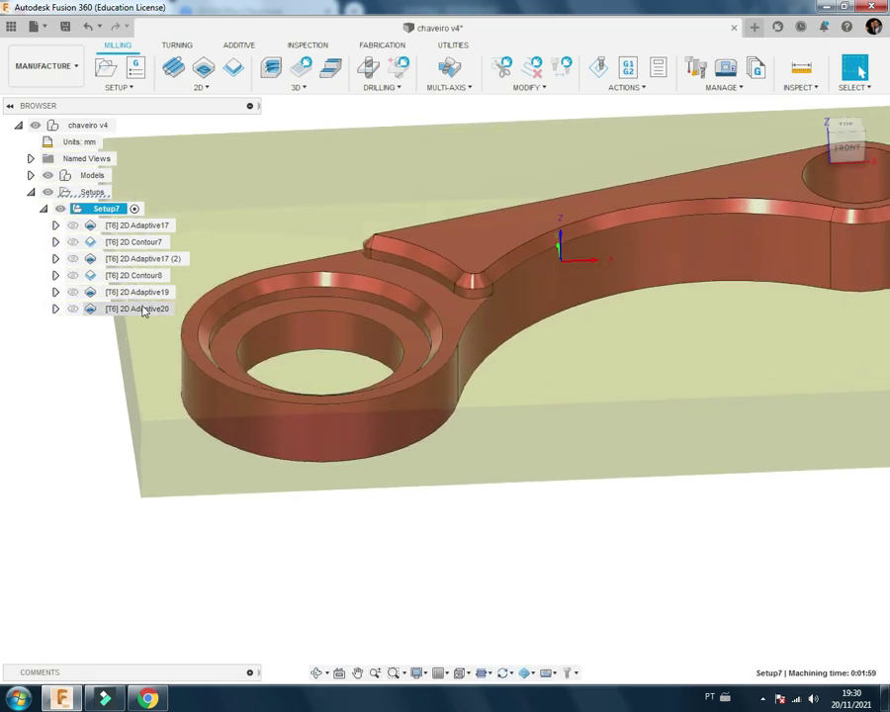
Step: Derive 2D Contour9 from 2D Adaptive20 with feed height from Model top and generate it
{"action": "right_click", "coordinate": [144, 310]}
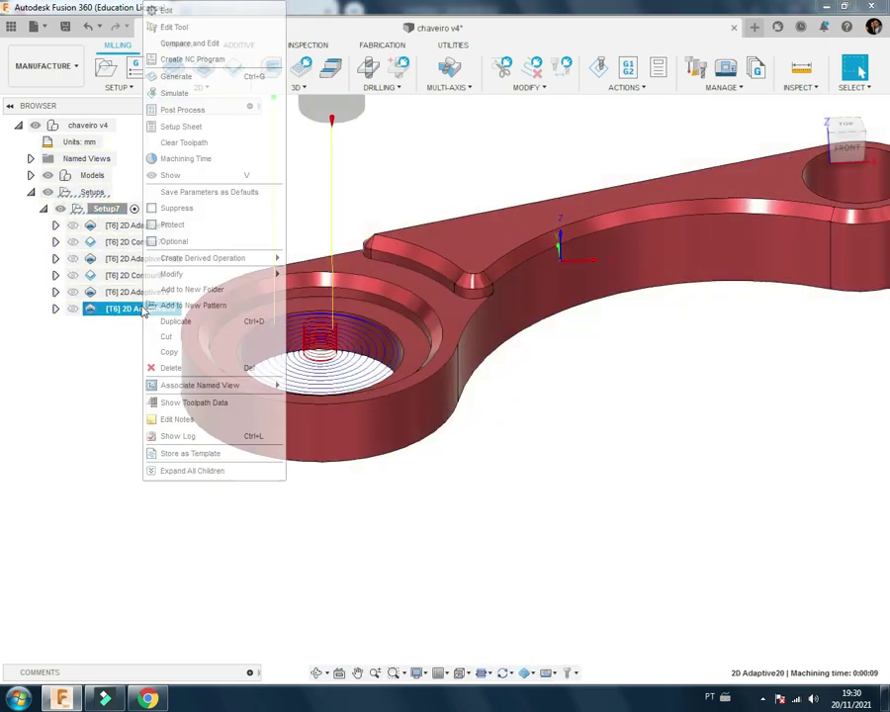
{"action": "mouse_move", "coordinate": [314, 274]}
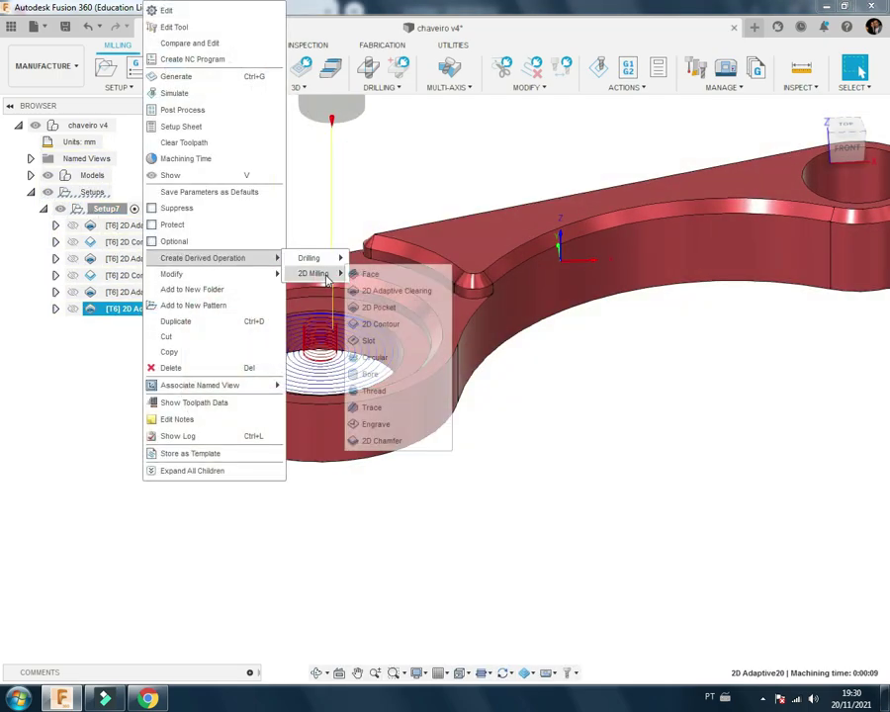
{"action": "left_click", "coordinate": [393, 327]}
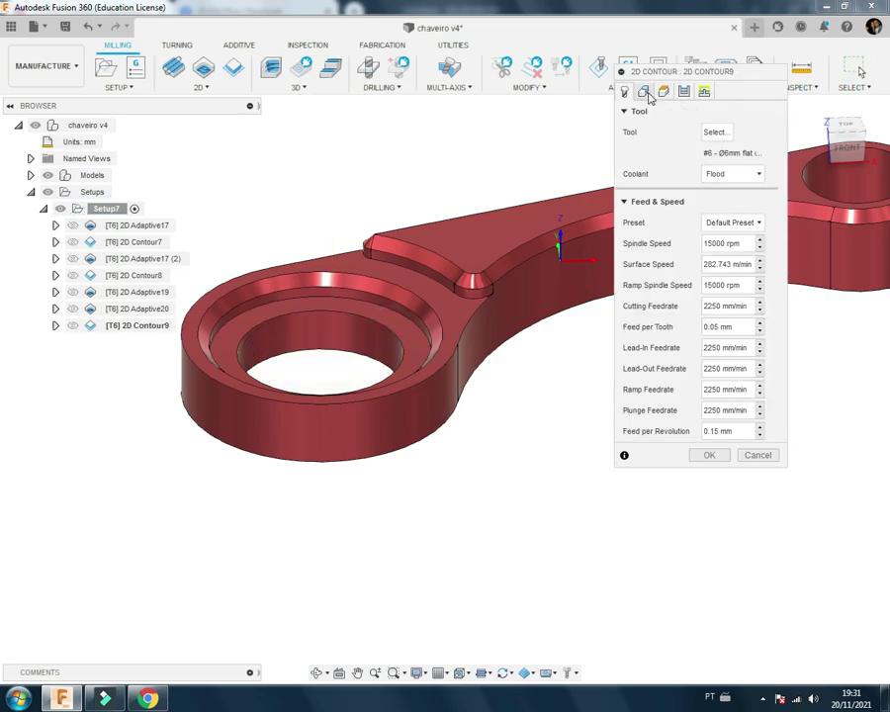
{"action": "left_click", "coordinate": [643, 92]}
{"action": "left_click", "coordinate": [663, 91]}
{"action": "left_click", "coordinate": [728, 272]}
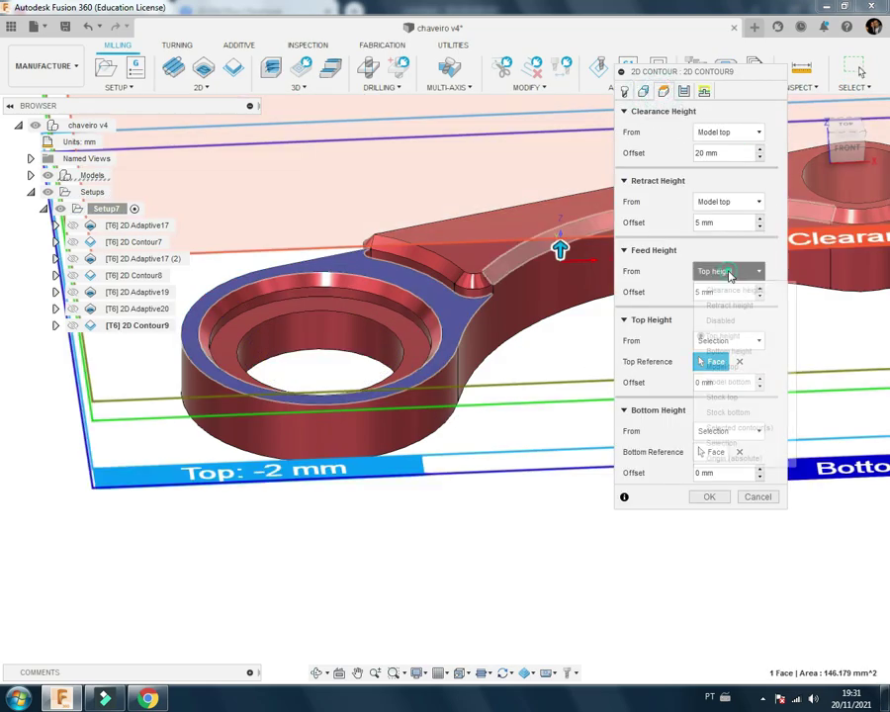
{"action": "left_click", "coordinate": [733, 366]}
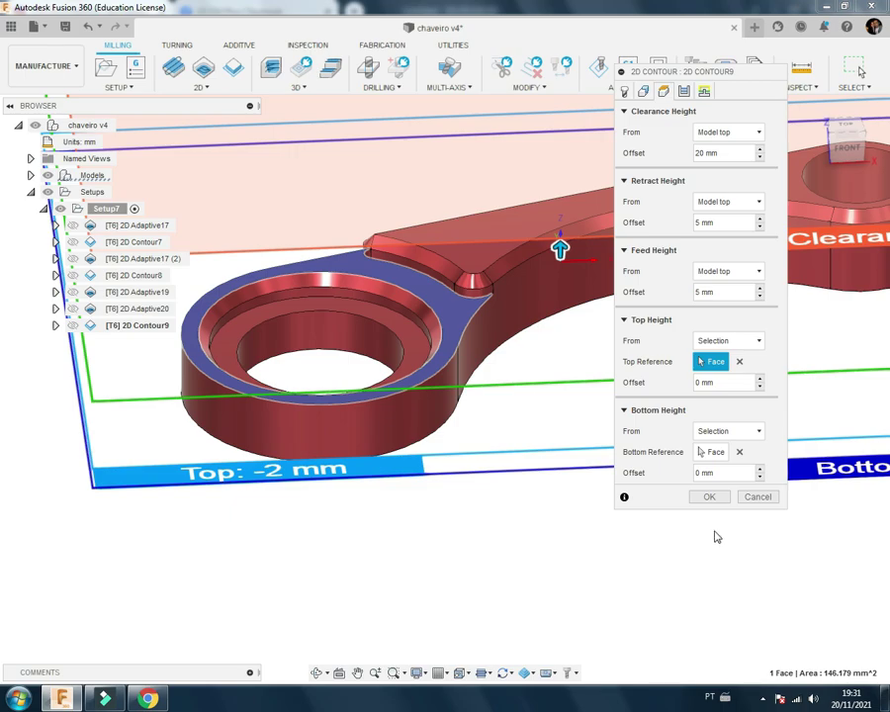
{"action": "left_click", "coordinate": [709, 496]}
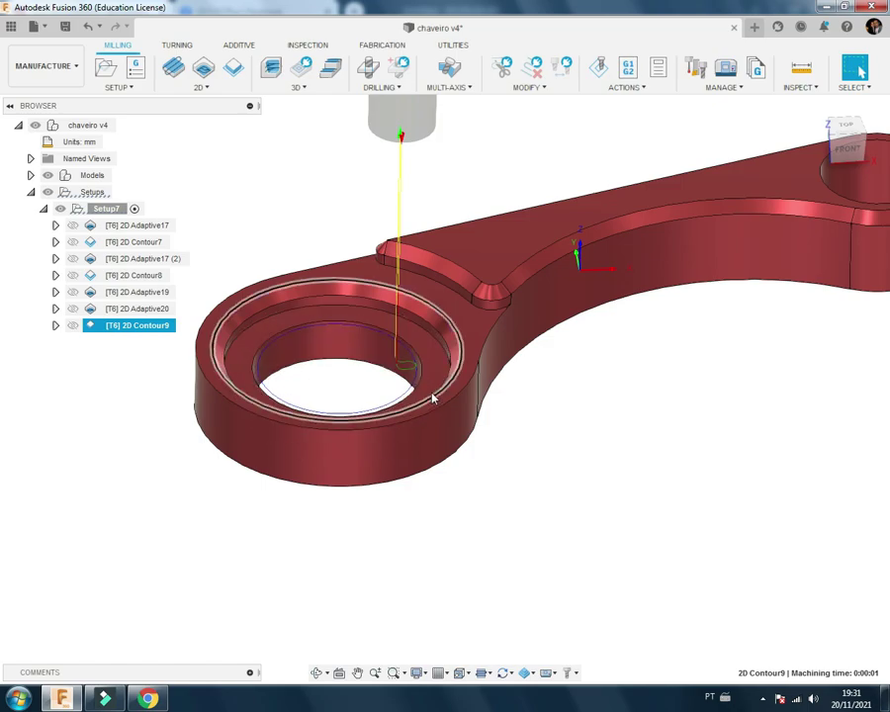
Step: Preview each Setup7 toolpath from 2D Adaptive17 through 2D Contour9, then clear the preview
{"action": "scroll", "coordinate": [415, 366], "scroll_direction": "down", "scroll_amount": 3}
{"action": "left_click", "coordinate": [156, 229]}
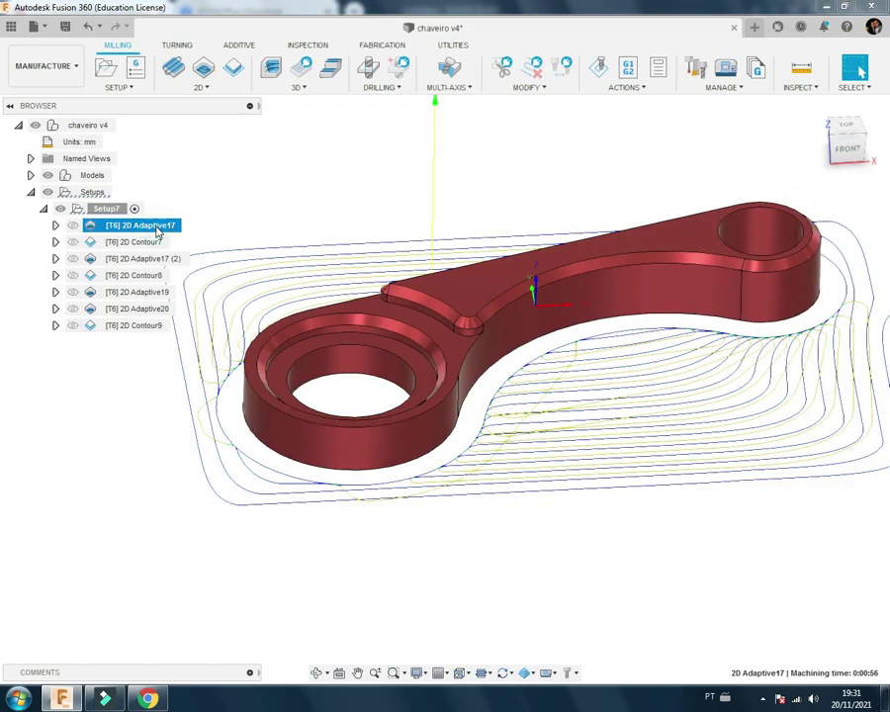
{"action": "left_click", "coordinate": [149, 243]}
{"action": "left_click", "coordinate": [147, 261]}
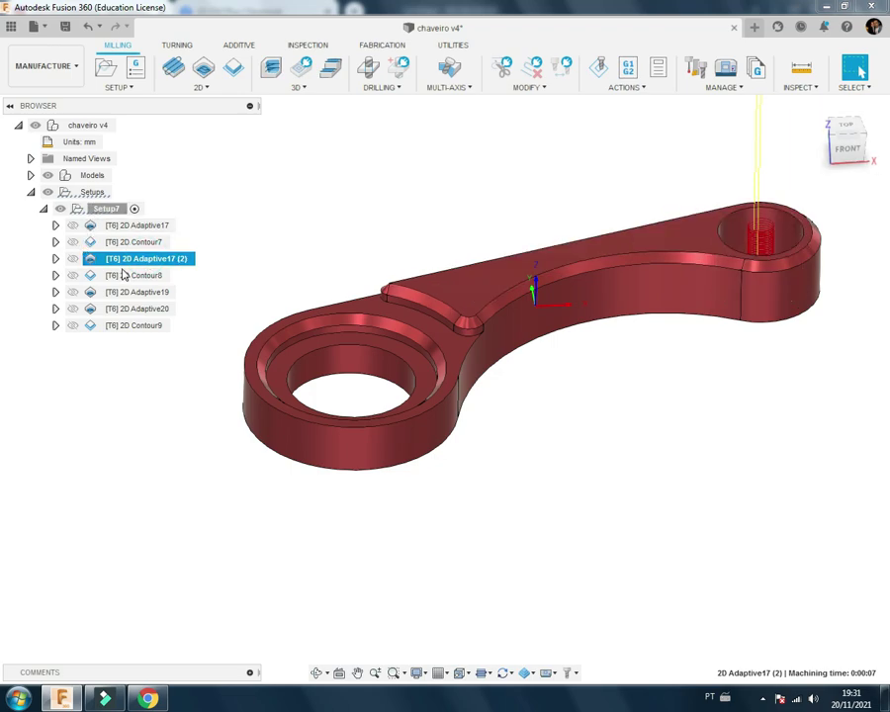
{"action": "left_click", "coordinate": [123, 275]}
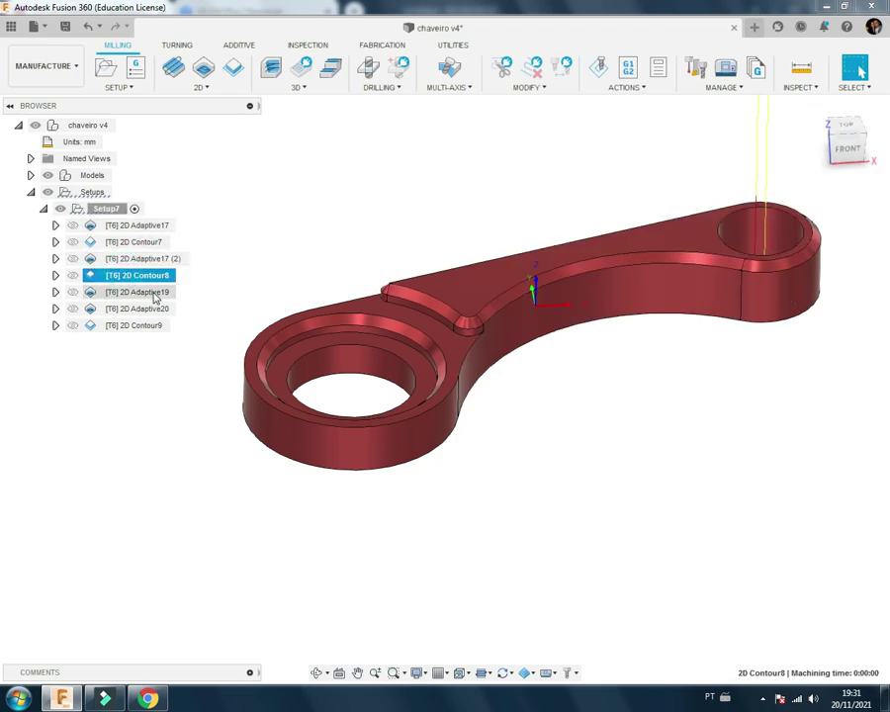
{"action": "left_click", "coordinate": [153, 293]}
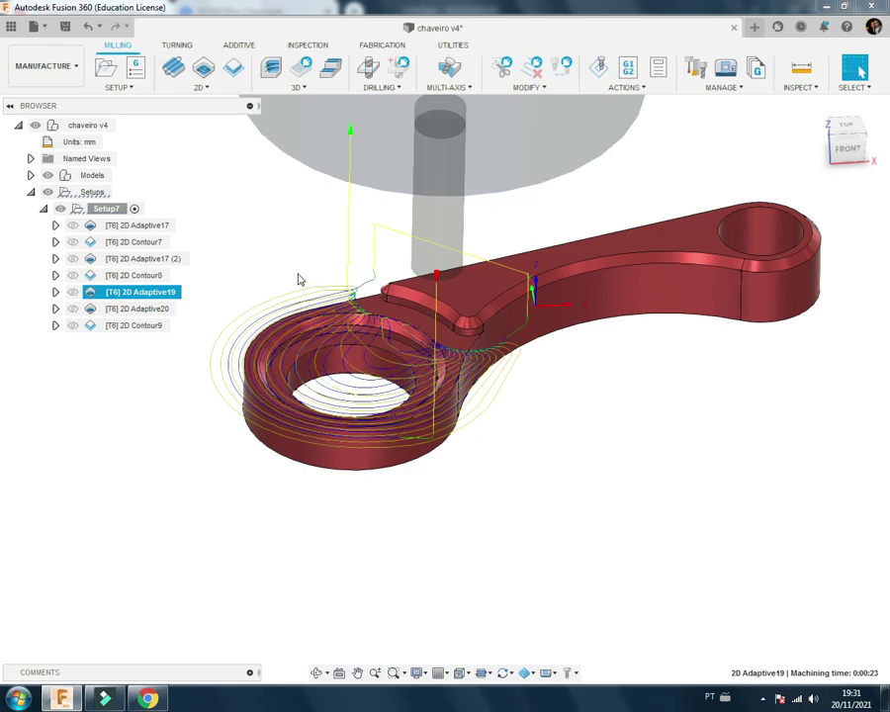
{"action": "left_click", "coordinate": [114, 311]}
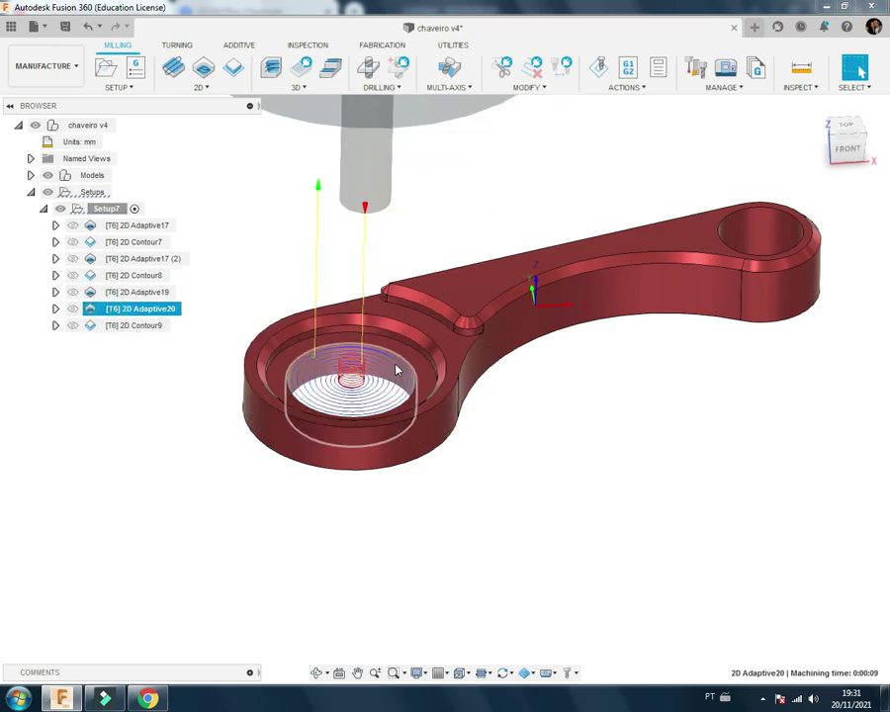
{"action": "left_click", "coordinate": [143, 326]}
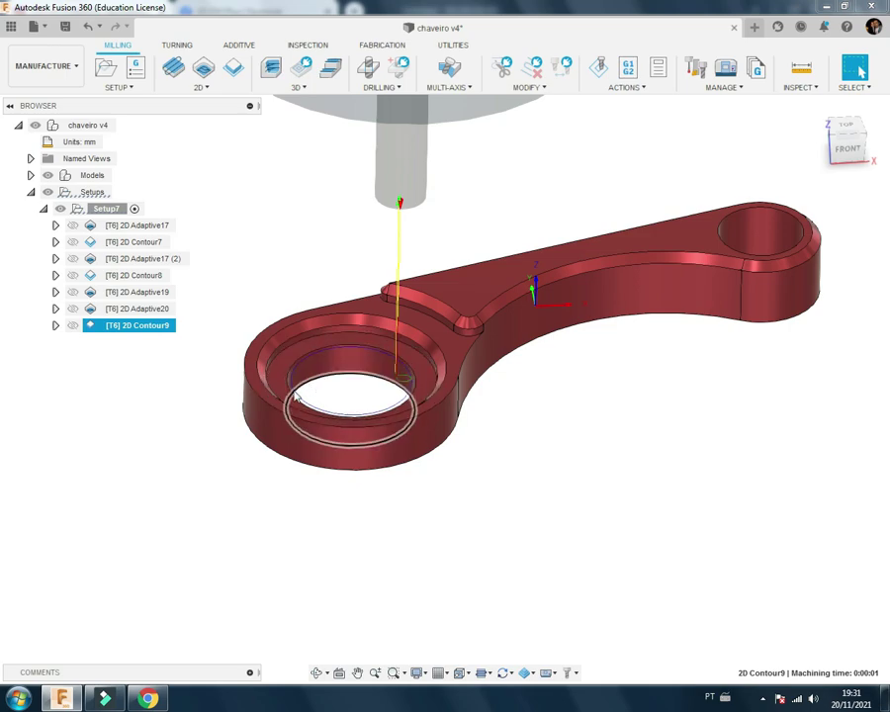
{"action": "left_click", "coordinate": [183, 404]}
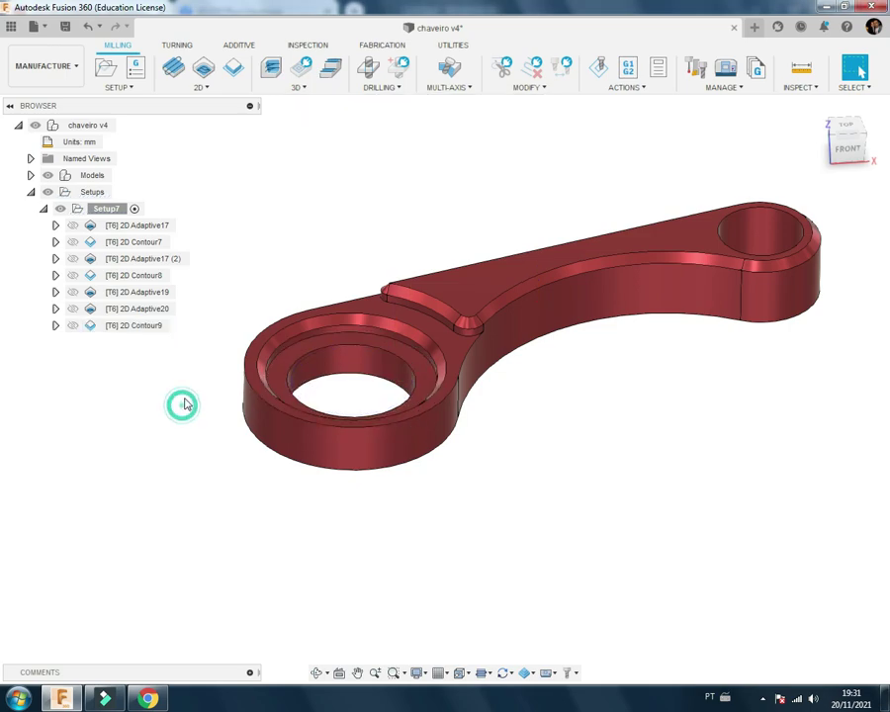
{"action": "left_click", "coordinate": [204, 91]}
Step: Start a 2D Adaptive Clearing and select the ring pocket floor as its geometry
{"action": "left_click", "coordinate": [218, 104]}
{"action": "left_click", "coordinate": [641, 91]}
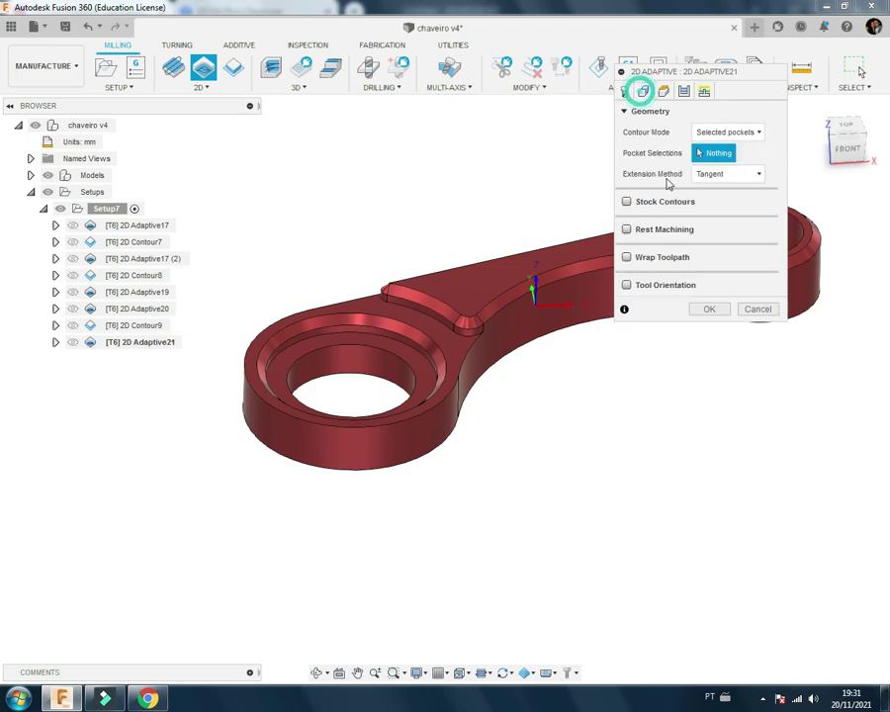
{"action": "mouse_move", "coordinate": [667, 184]}
{"action": "middle_mouse_down", "text": "shift"}
{"action": "mouse_move", "coordinate": [476, 368]}
{"action": "mouse_move", "coordinate": [354, 342]}
{"action": "middle_mouse_up", "text": "shift"}
{"action": "left_click", "coordinate": [351, 358]}
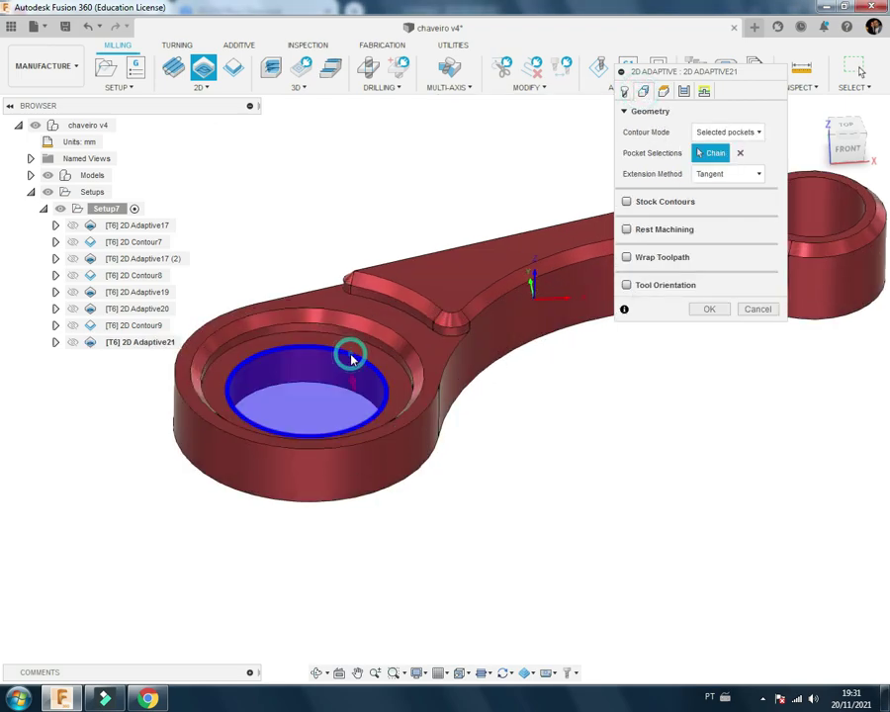
{"action": "scroll", "coordinate": [415, 364], "scroll_direction": "down", "scroll_amount": 2}
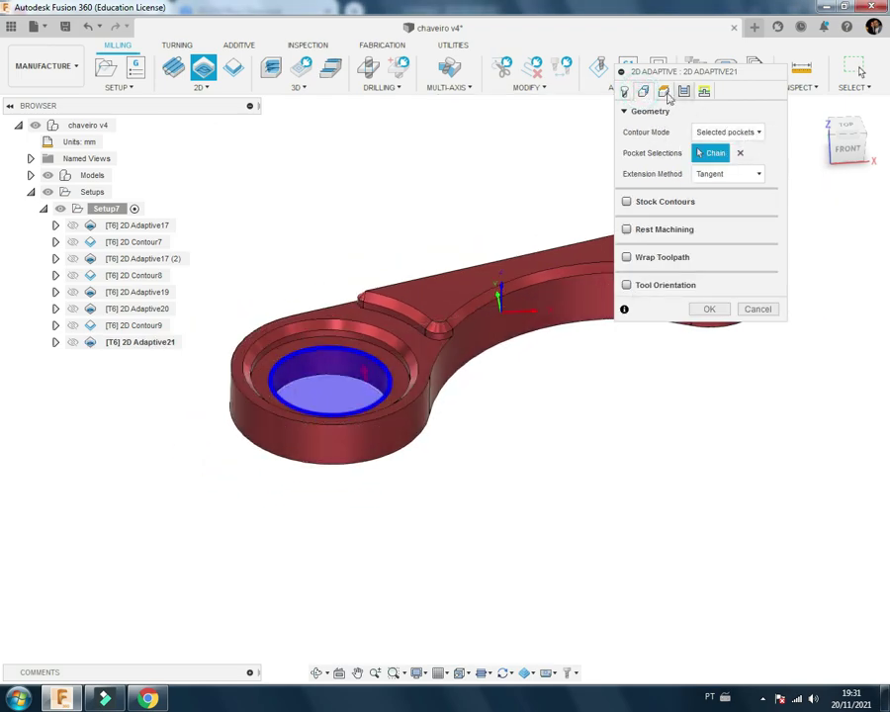
Step: Edit the clearance height offset and measure retract height from the model top
{"action": "left_click", "coordinate": [664, 91]}
{"action": "left_click", "coordinate": [710, 131]}
{"action": "left_click", "coordinate": [704, 142]}
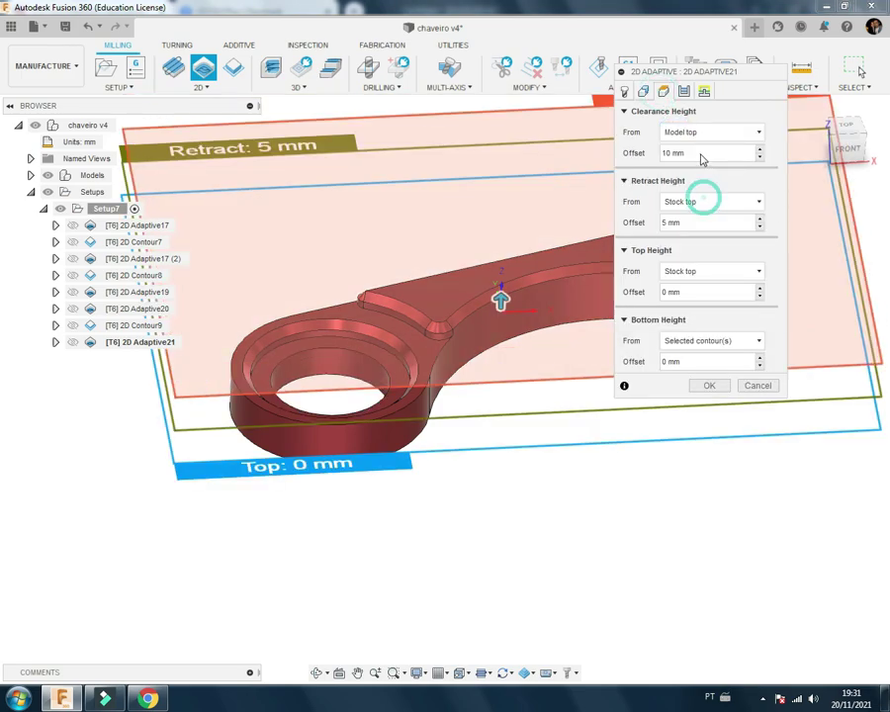
{"action": "type", "text": "0"}
{"action": "left_click", "coordinate": [692, 202]}
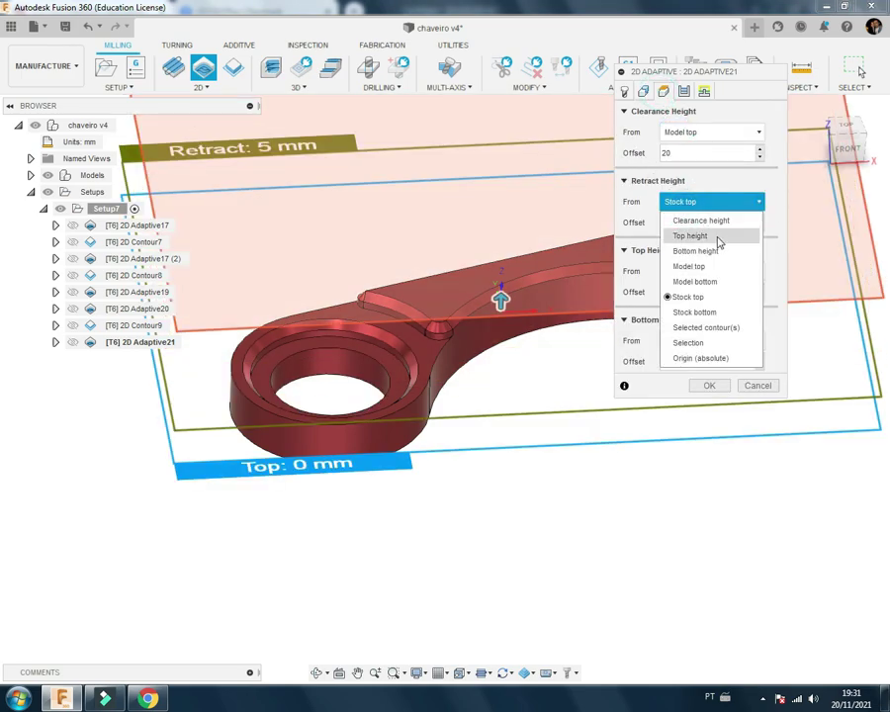
{"action": "left_click", "coordinate": [700, 264]}
{"action": "type", "text": "15"}
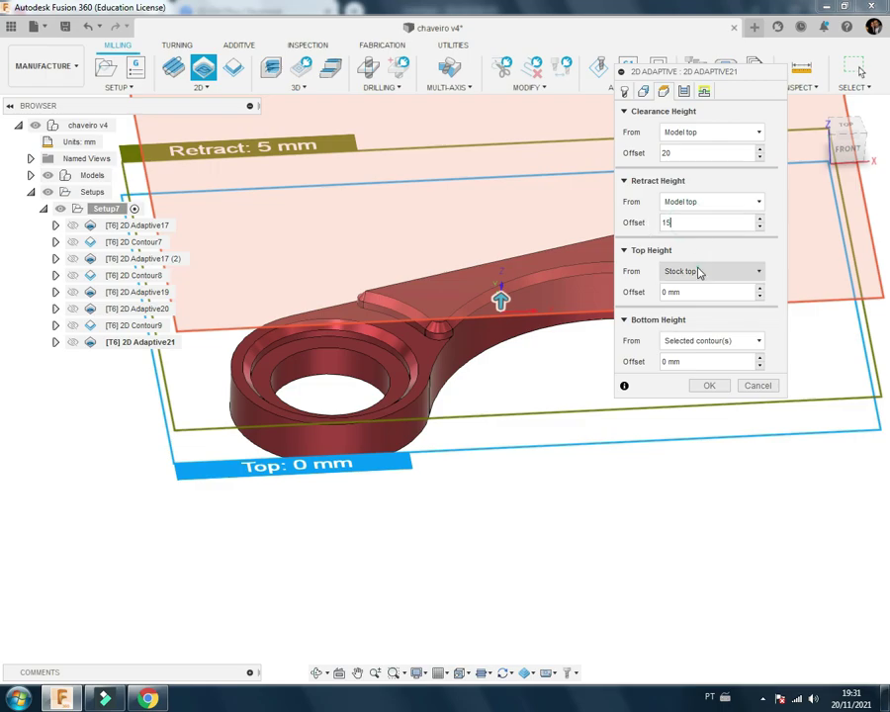
Step: Take top height from the ring's top face and bottom height from the bottom face
{"action": "left_click", "coordinate": [698, 271]}
{"action": "left_click", "coordinate": [708, 408]}
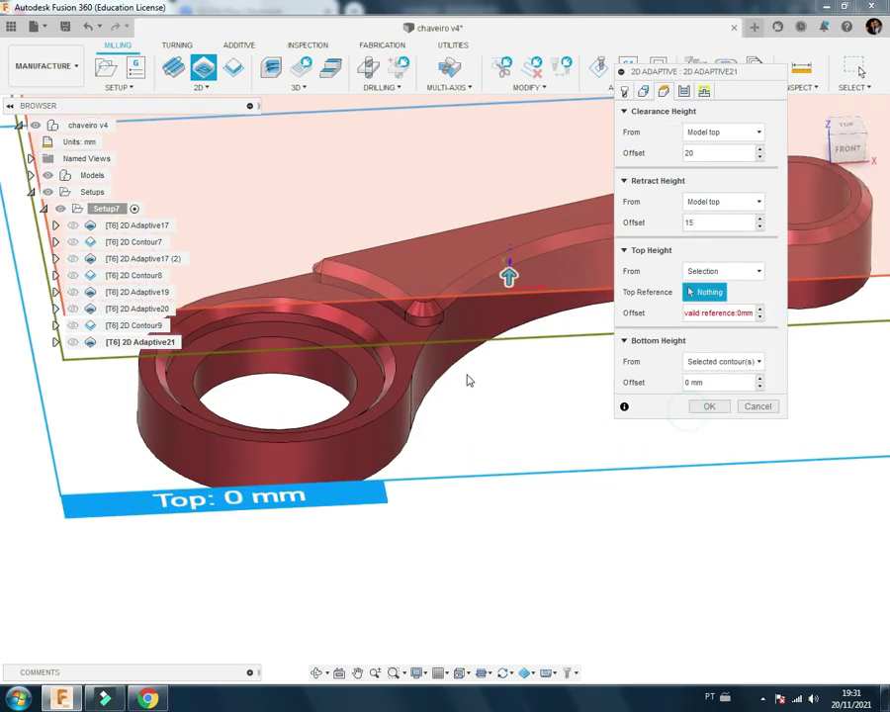
{"action": "left_click", "coordinate": [360, 372]}
{"action": "left_click", "coordinate": [710, 503]}
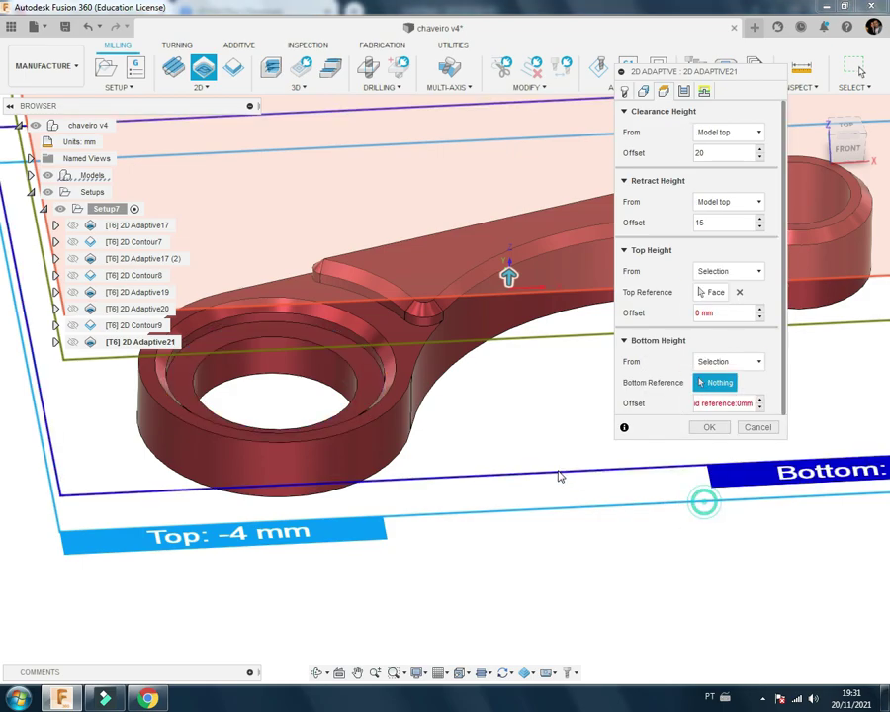
{"action": "mouse_move", "coordinate": [703, 497]}
{"action": "middle_mouse_down", "text": "shift"}
{"action": "mouse_move", "coordinate": [382, 336]}
{"action": "mouse_move", "coordinate": [424, 384]}
{"action": "mouse_move", "coordinate": [431, 419]}
{"action": "middle_mouse_up", "text": "shift"}
{"action": "left_click", "coordinate": [382, 337]}
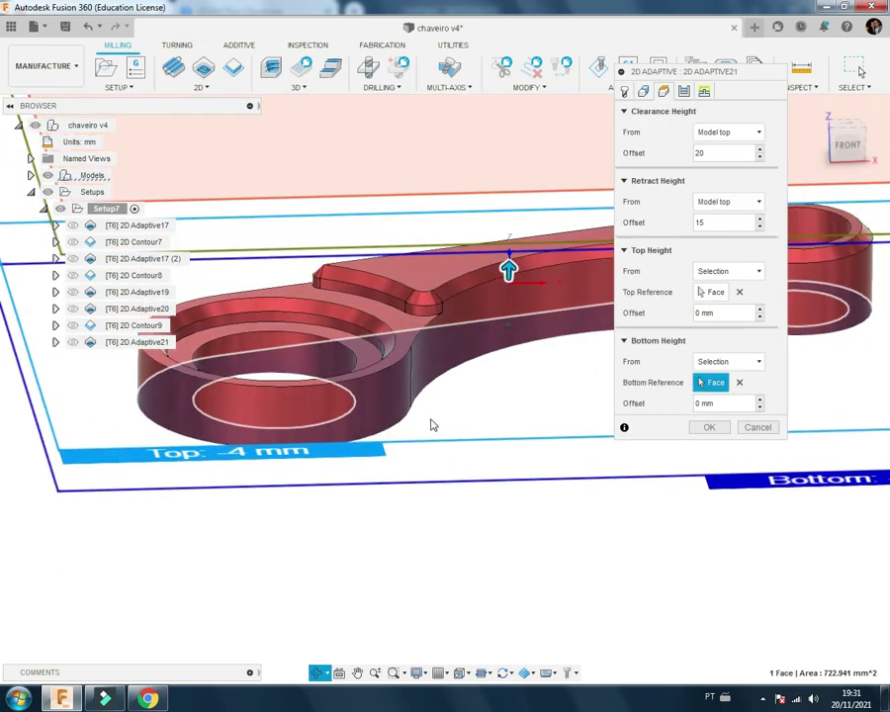
Step: Keep the tool down as much as possible, set a 3 mm helical ramp diameter, and confirm
{"action": "left_click", "coordinate": [684, 90]}
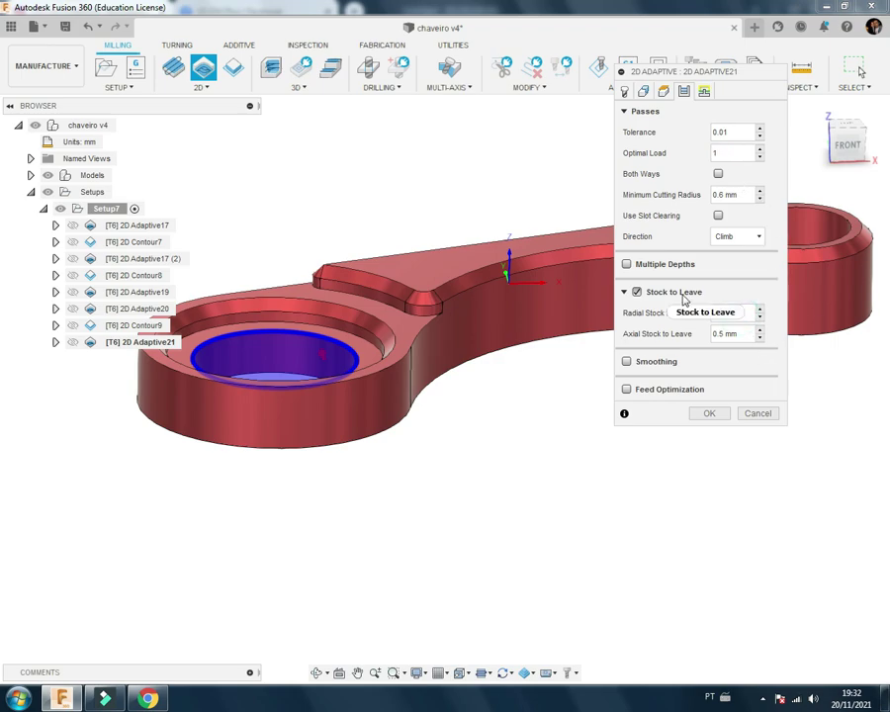
{"action": "left_click", "coordinate": [704, 91]}
{"action": "left_click", "coordinate": [722, 235]}
{"action": "left_click", "coordinate": [729, 409]}
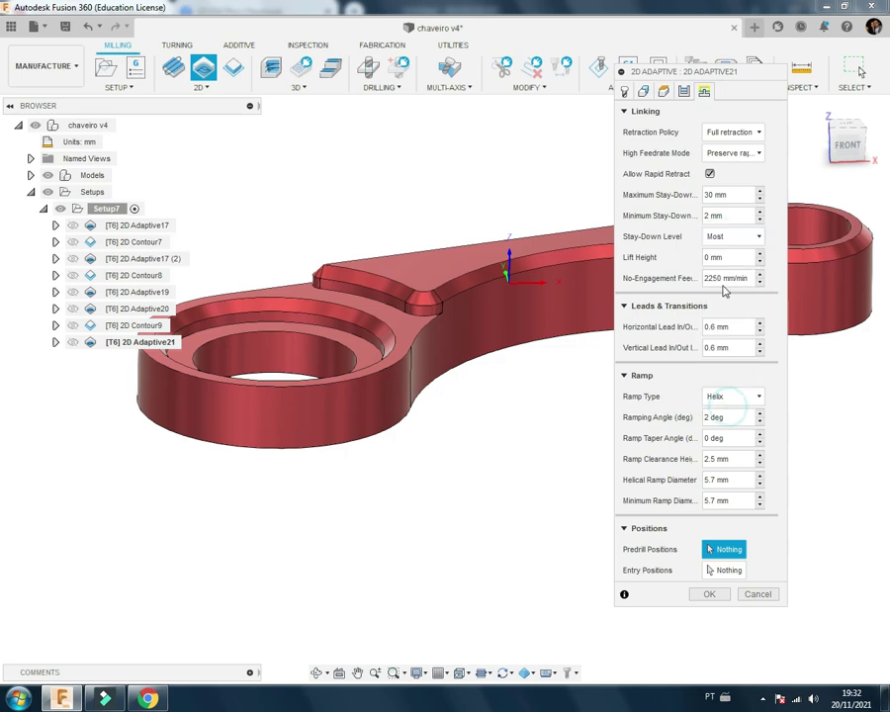
{"action": "left_click_drag", "start_coordinate": [728, 278], "coordinate": [695, 275]}
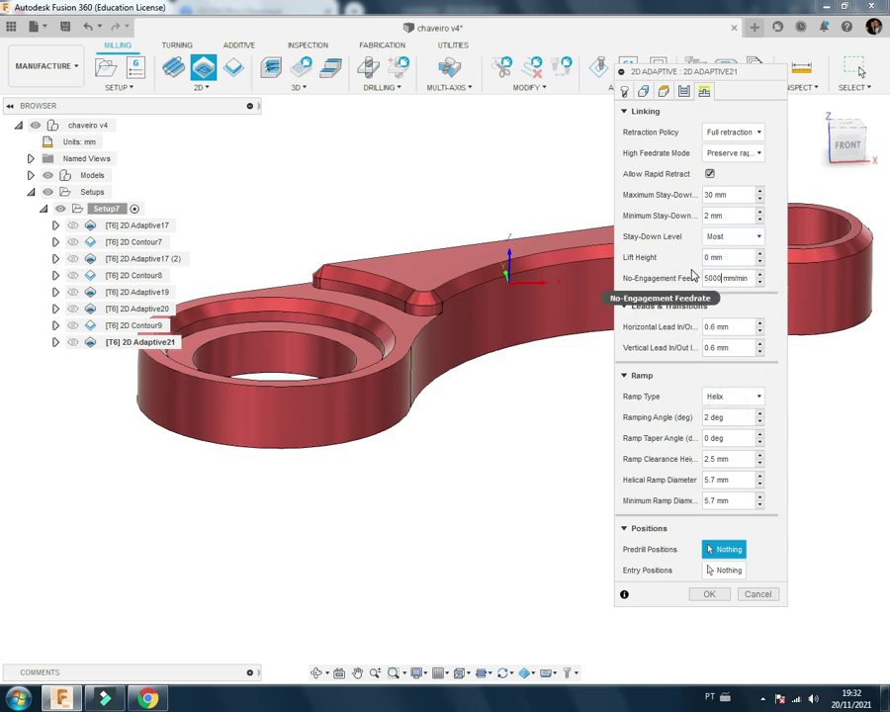
{"action": "key", "text": "BackSpace"}
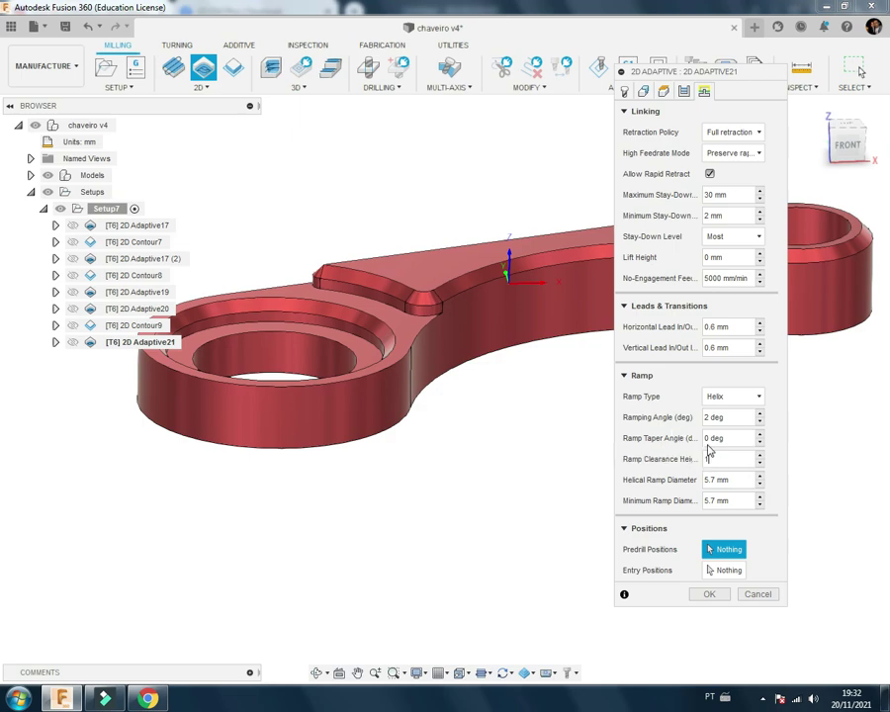
{"action": "left_click", "coordinate": [734, 459]}
{"action": "type", "text": "1"}
{"action": "key", "text": "Tab"}
{"action": "type", "text": "3"}
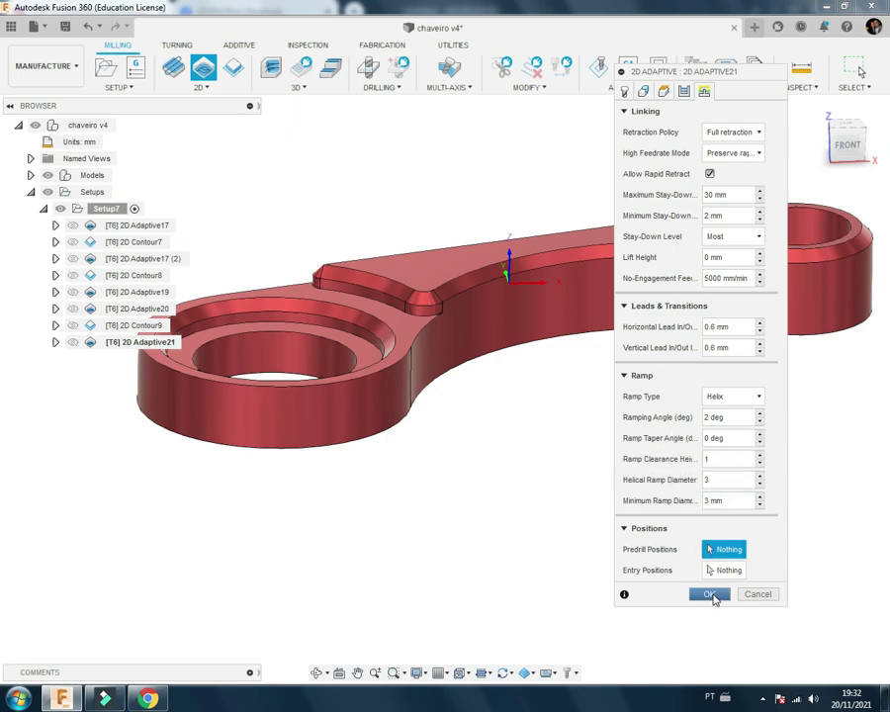
{"action": "left_click", "coordinate": [711, 594]}
{"action": "mouse_move", "coordinate": [494, 451]}
{"action": "middle_mouse_down", "text": "shift"}
{"action": "mouse_move", "coordinate": [505, 459]}
{"action": "mouse_move", "coordinate": [401, 462]}
{"action": "mouse_move", "coordinate": [575, 475]}
{"action": "mouse_move", "coordinate": [506, 485]}
{"action": "middle_mouse_up", "text": "shift"}
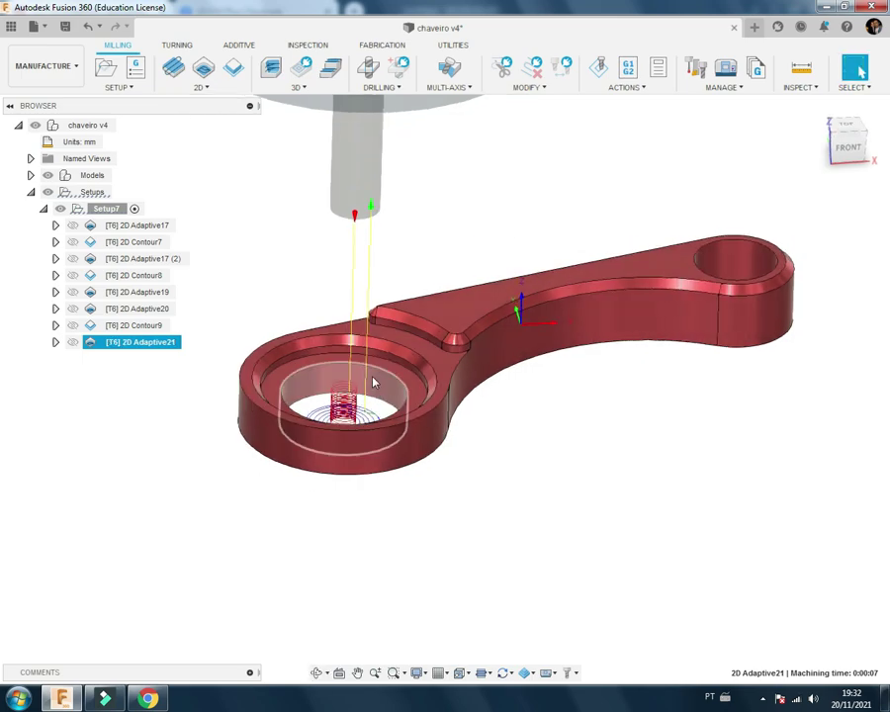
Step: Derive 2D Contour10 from 2D Adaptive21 with feed height measured from Model top
{"action": "right_click", "coordinate": [160, 343]}
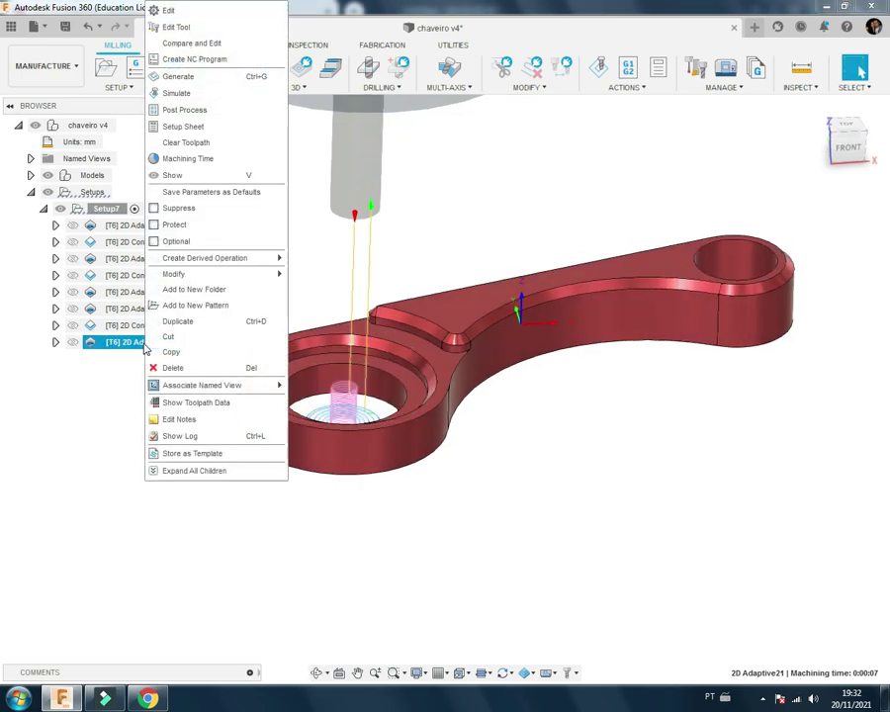
{"action": "mouse_move", "coordinate": [315, 273]}
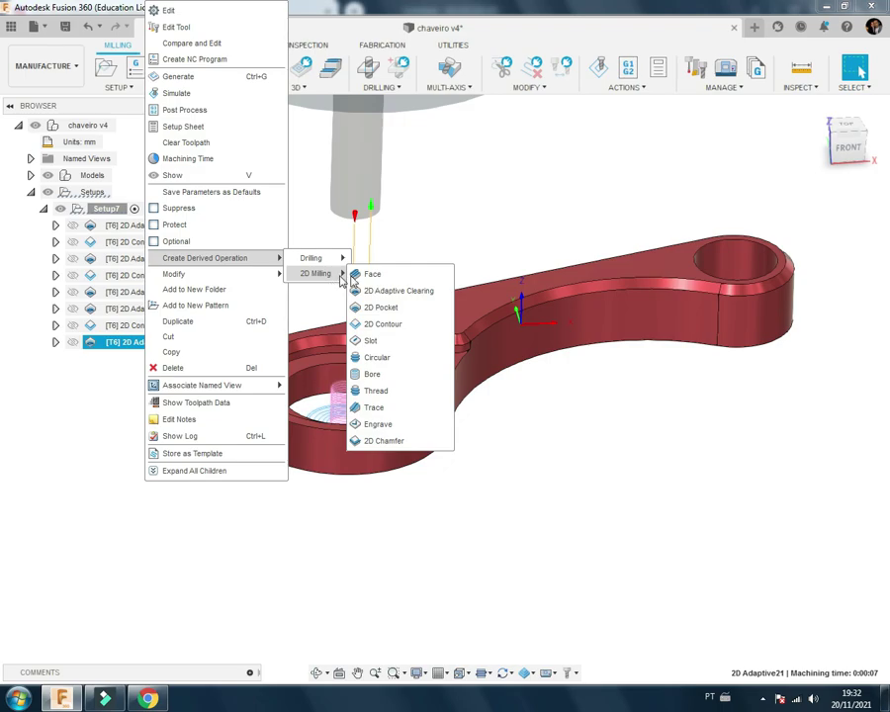
{"action": "left_click", "coordinate": [383, 323]}
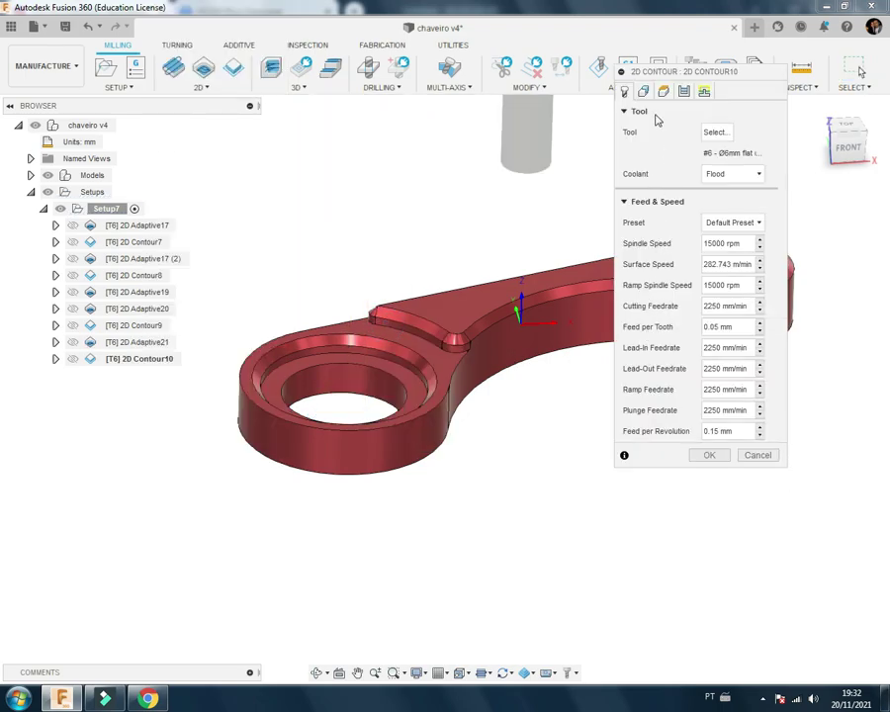
{"action": "left_click", "coordinate": [643, 91]}
{"action": "left_click", "coordinate": [662, 91]}
{"action": "left_click", "coordinate": [722, 271]}
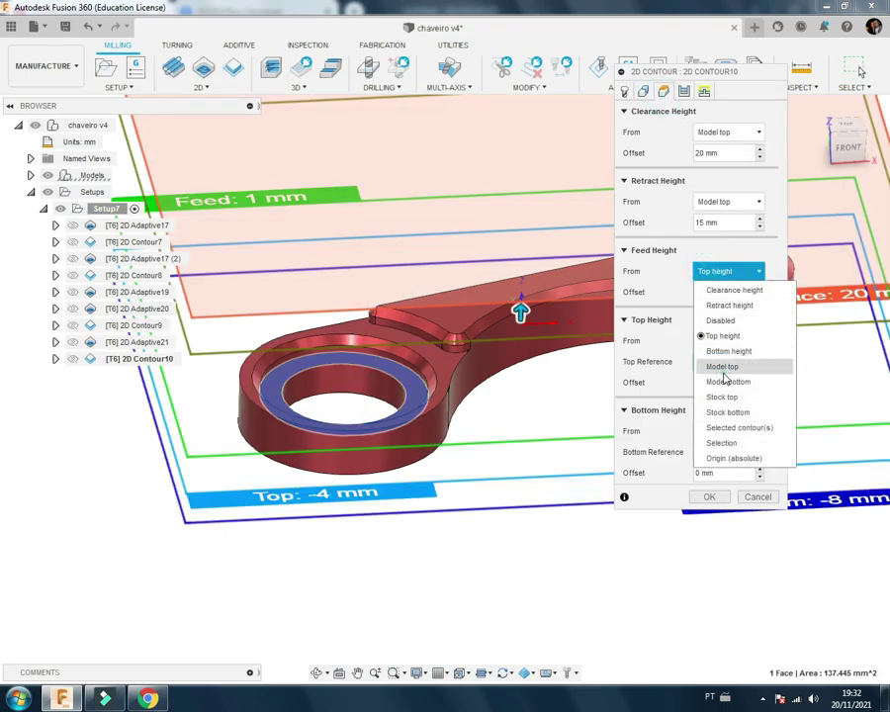
{"action": "left_click", "coordinate": [723, 370]}
{"action": "left_click", "coordinate": [714, 497]}
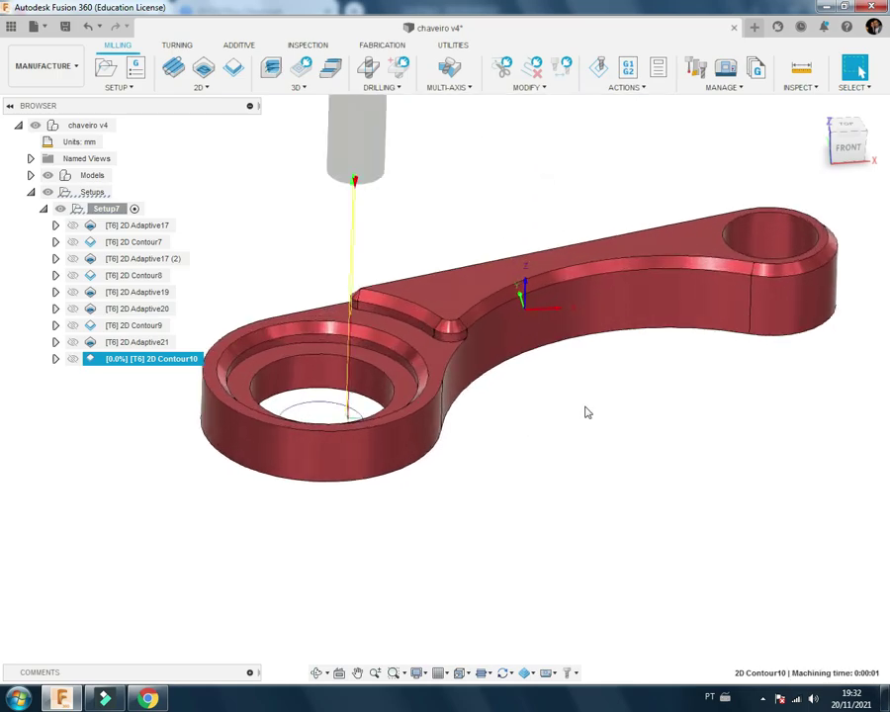
{"action": "middle_click_drag", "start_coordinate": [435, 416], "coordinate": [396, 376], "text": "shift"}
Step: Simulate Setup7's toolpaths and play the machining as the tool cuts the stock block
{"action": "left_click", "coordinate": [109, 208]}
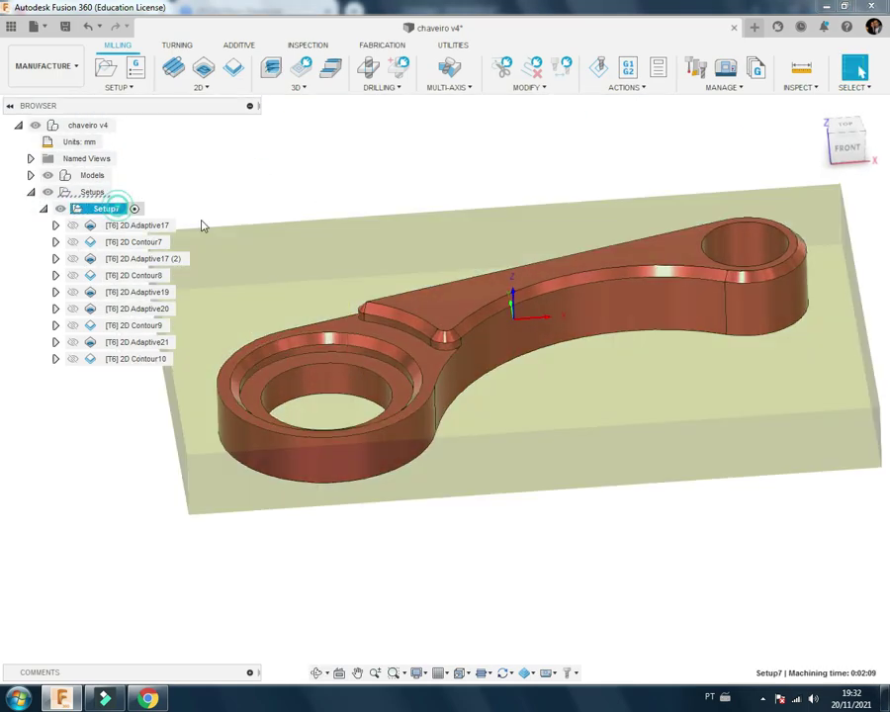
{"action": "left_click", "coordinate": [600, 74]}
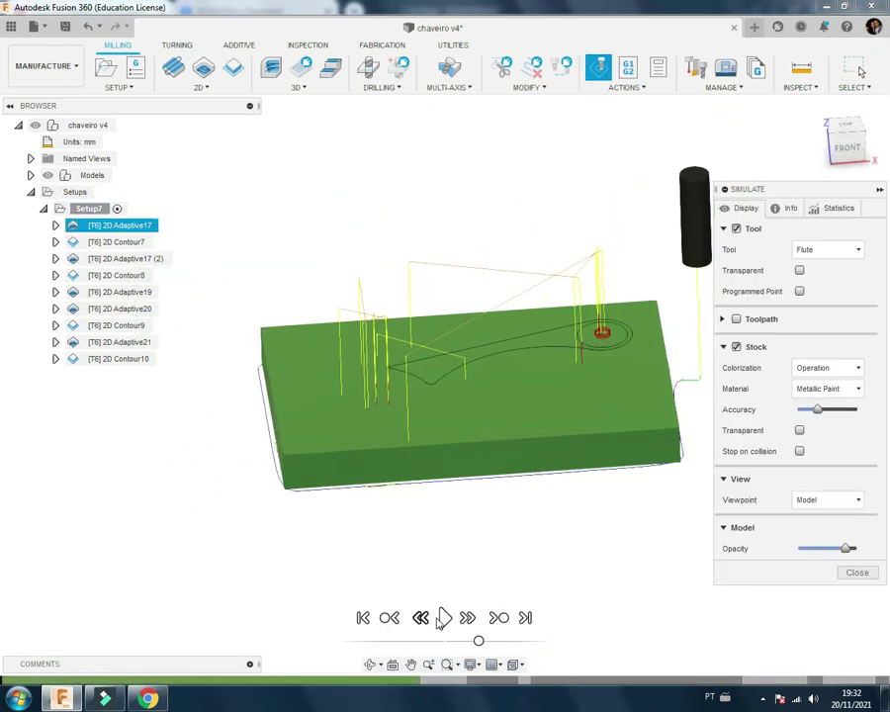
{"action": "left_click", "coordinate": [443, 617]}
{"action": "mouse_move", "coordinate": [421, 516]}
{"action": "middle_mouse_down", "text": "shift"}
{"action": "mouse_move", "coordinate": [559, 445]}
{"action": "mouse_move", "coordinate": [499, 465]}
{"action": "mouse_move", "coordinate": [500, 491]}
{"action": "middle_mouse_up", "text": "shift"}
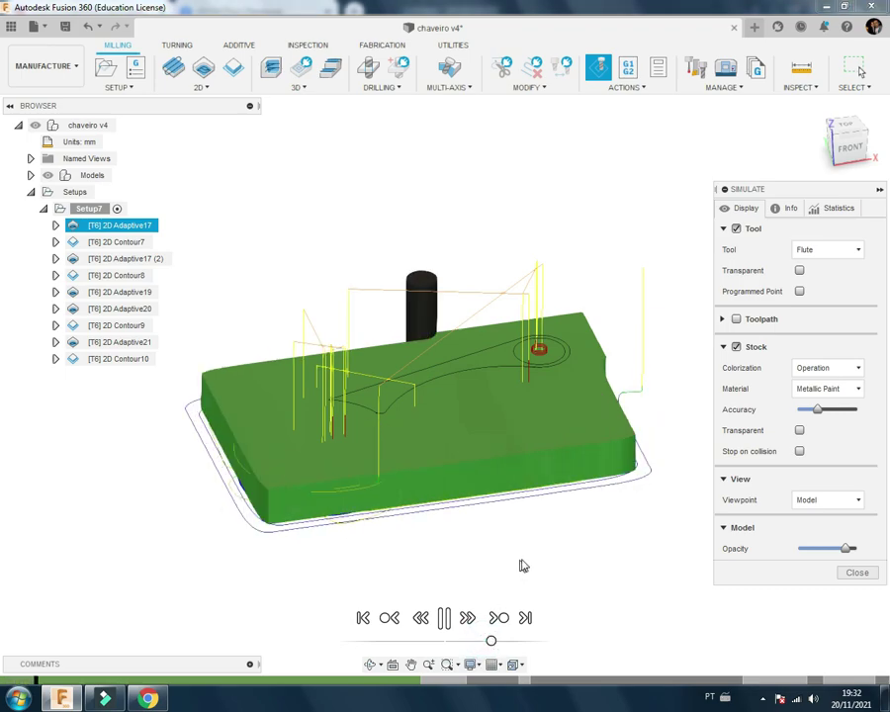
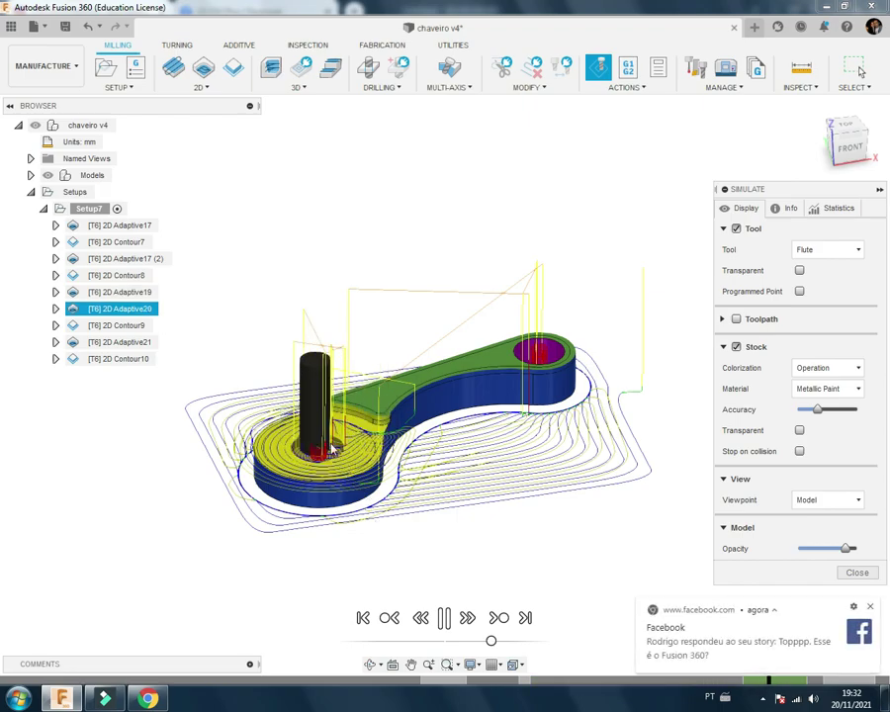
Step: Close the simulation and preview 2D Adaptive17, Contour7, Adaptive17 (2), Contour8 and Adaptive19
{"action": "left_click", "coordinate": [869, 606]}
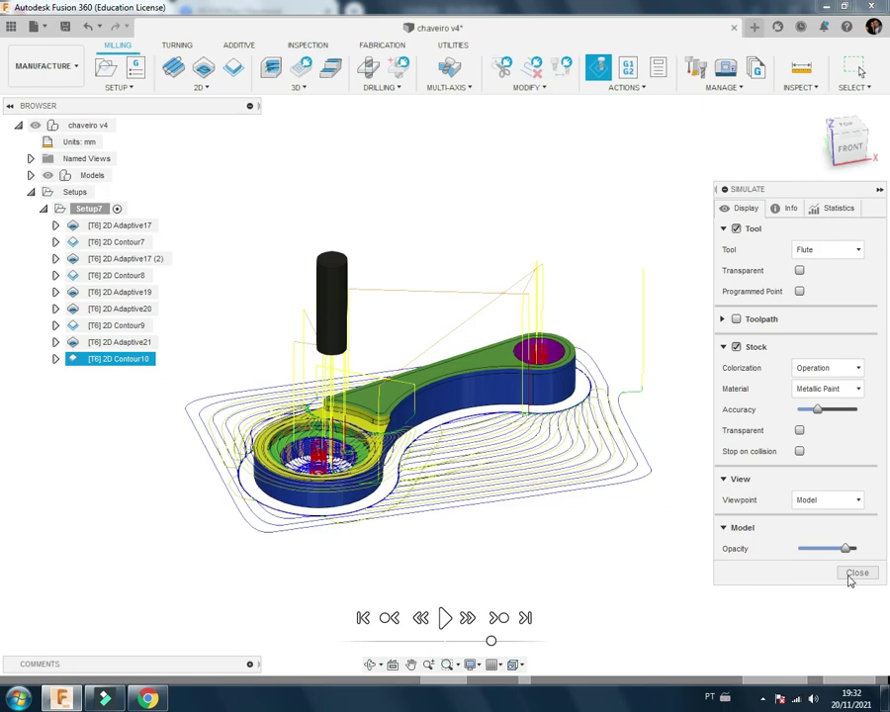
{"action": "left_click", "coordinate": [856, 573]}
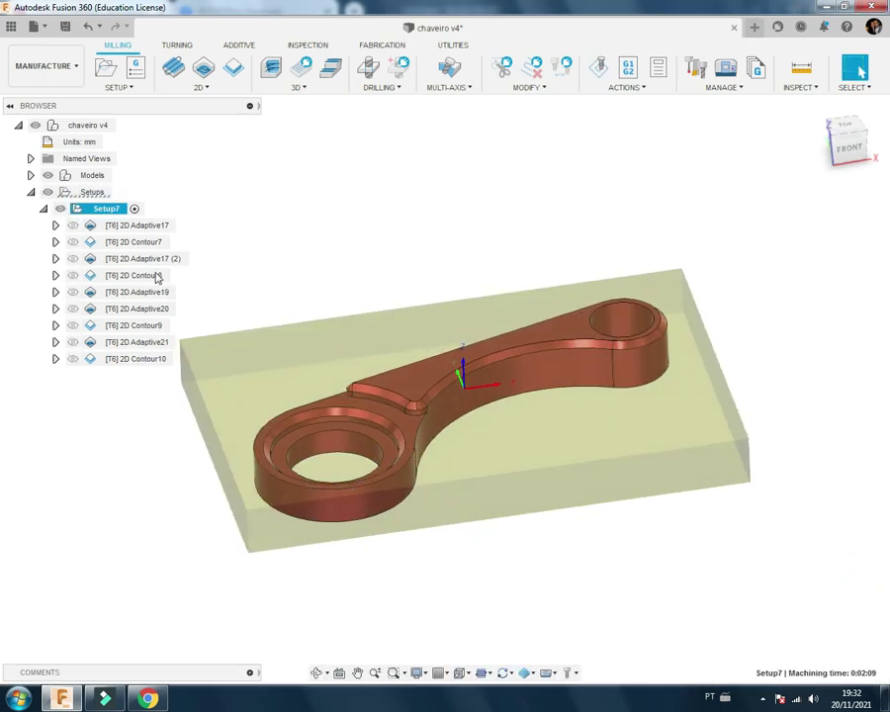
{"action": "left_click", "coordinate": [139, 225]}
{"action": "left_click", "coordinate": [134, 242]}
{"action": "left_click", "coordinate": [133, 274]}
{"action": "left_click", "coordinate": [138, 275]}
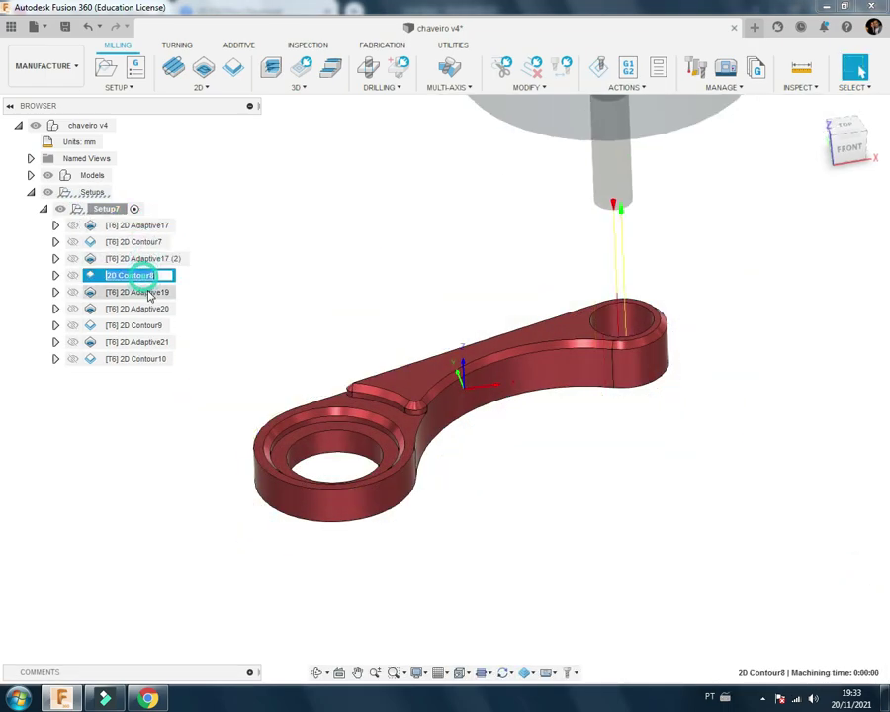
{"action": "left_click", "coordinate": [148, 292]}
Step: Preview 2D Adaptive20, Contour9, Adaptive21 and Contour10, then orbit to a near-front view
{"action": "left_click", "coordinate": [148, 308]}
{"action": "left_click", "coordinate": [154, 325]}
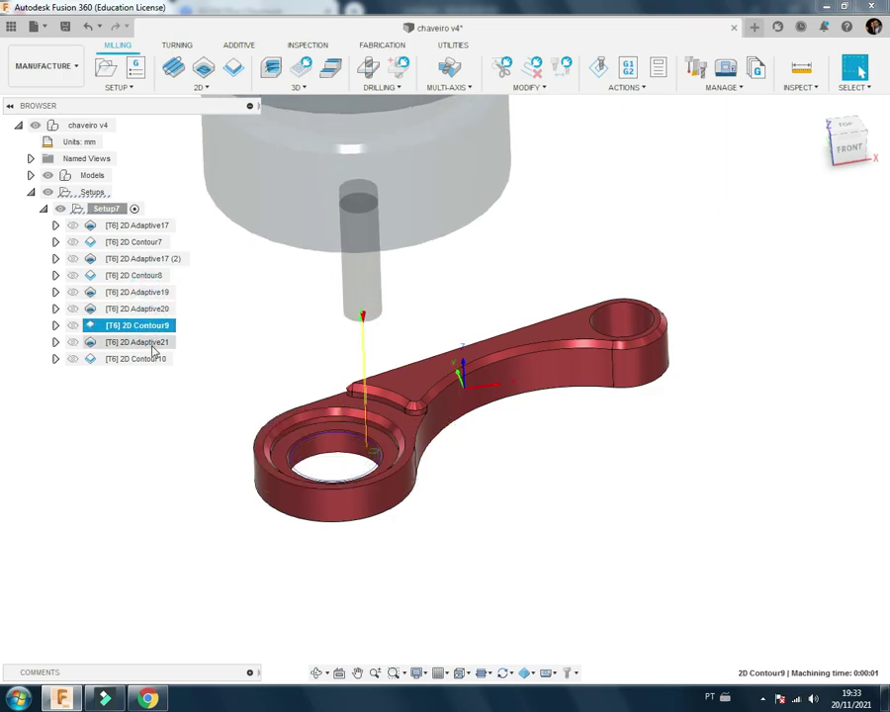
{"action": "left_click", "coordinate": [148, 342]}
{"action": "left_click", "coordinate": [156, 358]}
{"action": "left_click", "coordinate": [177, 457]}
{"action": "mouse_move", "coordinate": [177, 457]}
{"action": "middle_mouse_down", "text": "shift"}
{"action": "mouse_move", "coordinate": [228, 411]}
{"action": "mouse_move", "coordinate": [179, 492]}
{"action": "middle_mouse_up", "text": "shift"}
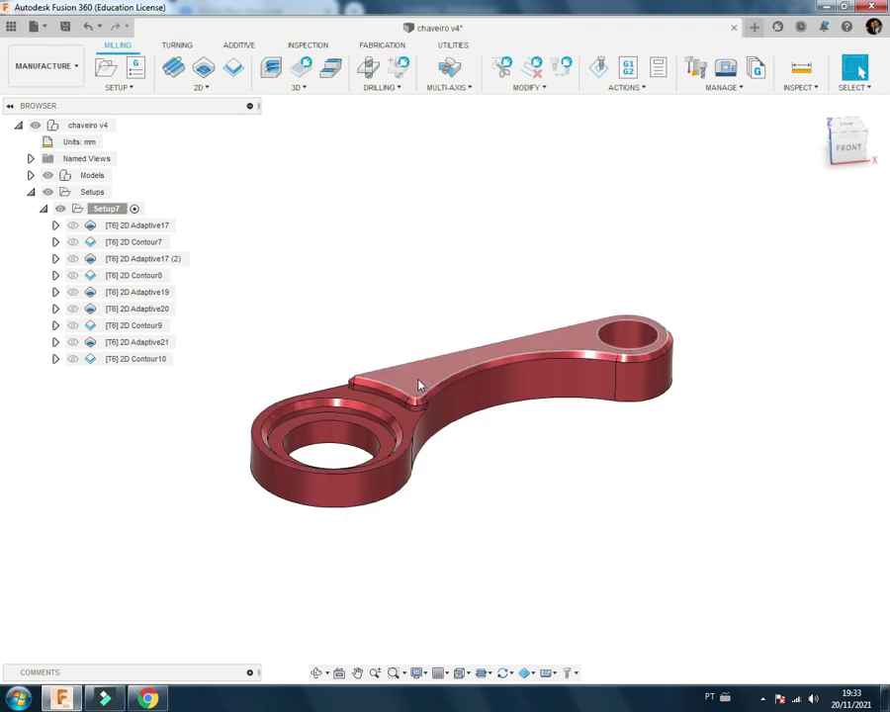
Step: Create a 2D Chamfer operation using the cloud library's #7 Ø6mm 45° chamfer mill at 13000 rpm
{"action": "left_click", "coordinate": [203, 87]}
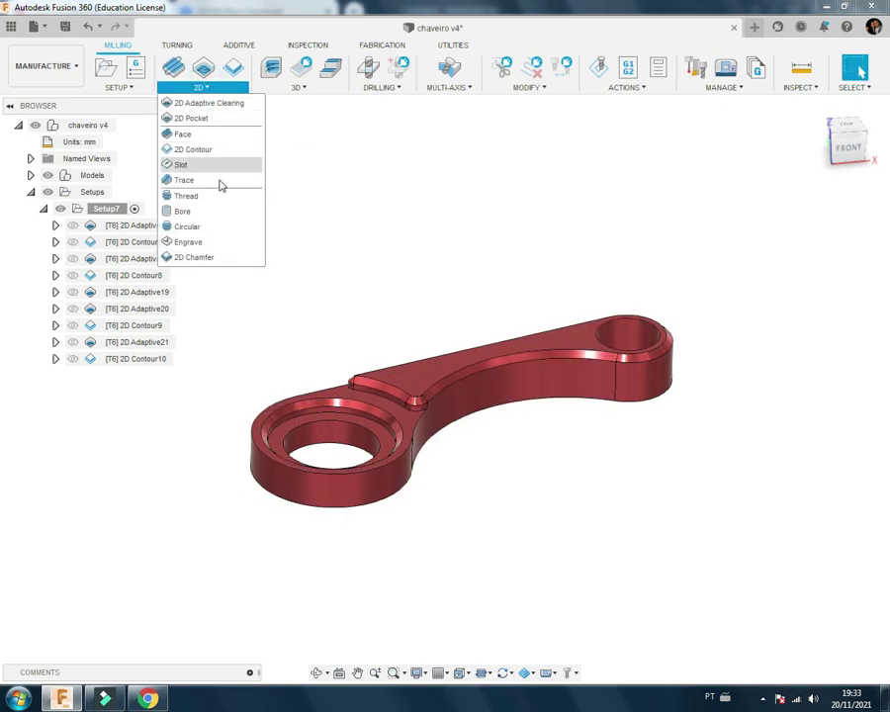
{"action": "left_click", "coordinate": [193, 257]}
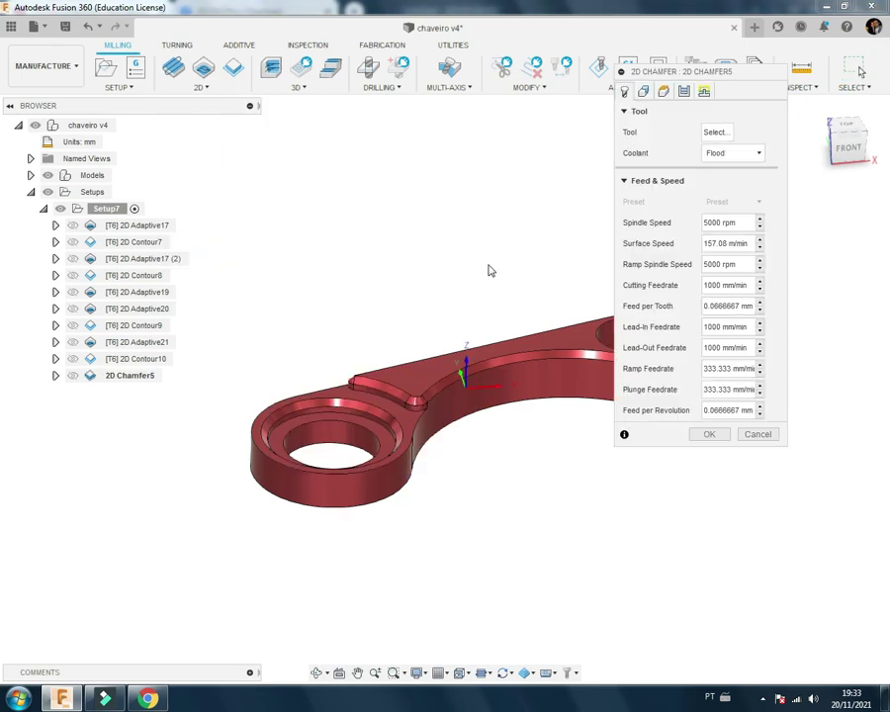
{"action": "scroll", "coordinate": [402, 288], "scroll_direction": "down", "scroll_amount": 2}
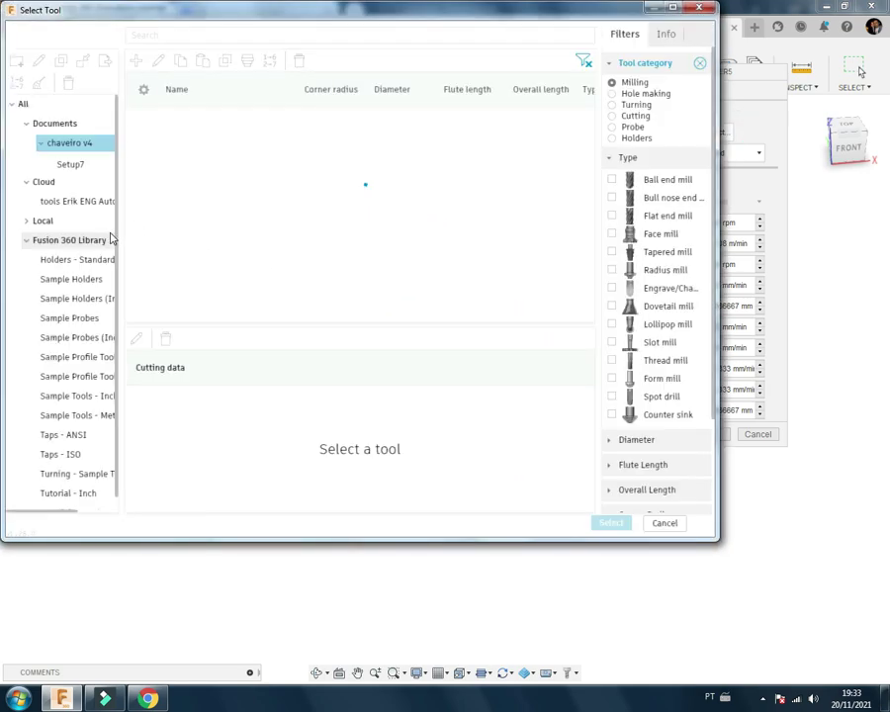
{"action": "left_click", "coordinate": [89, 201]}
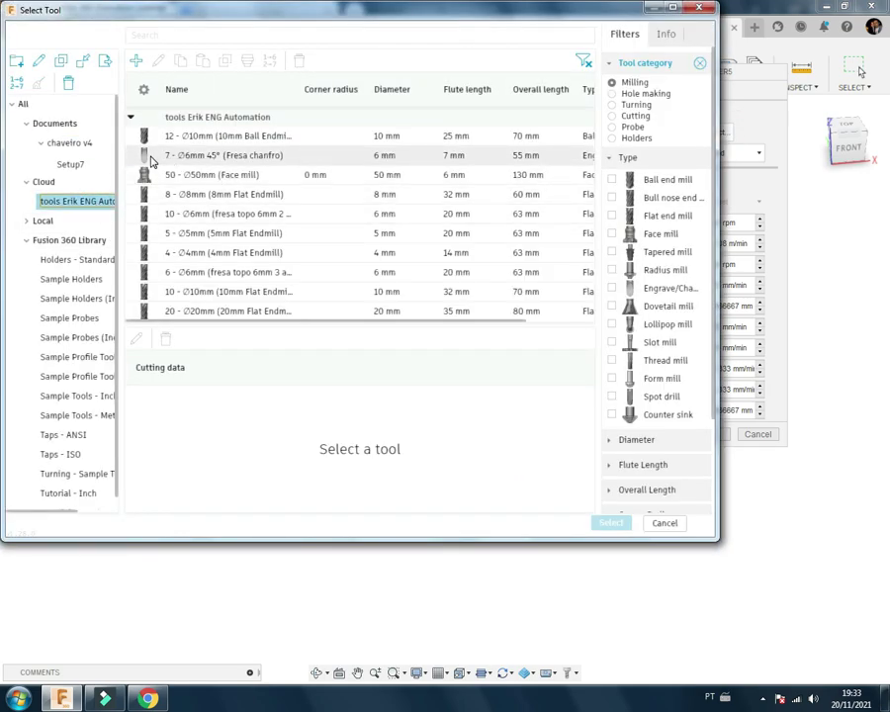
{"action": "left_click", "coordinate": [211, 160]}
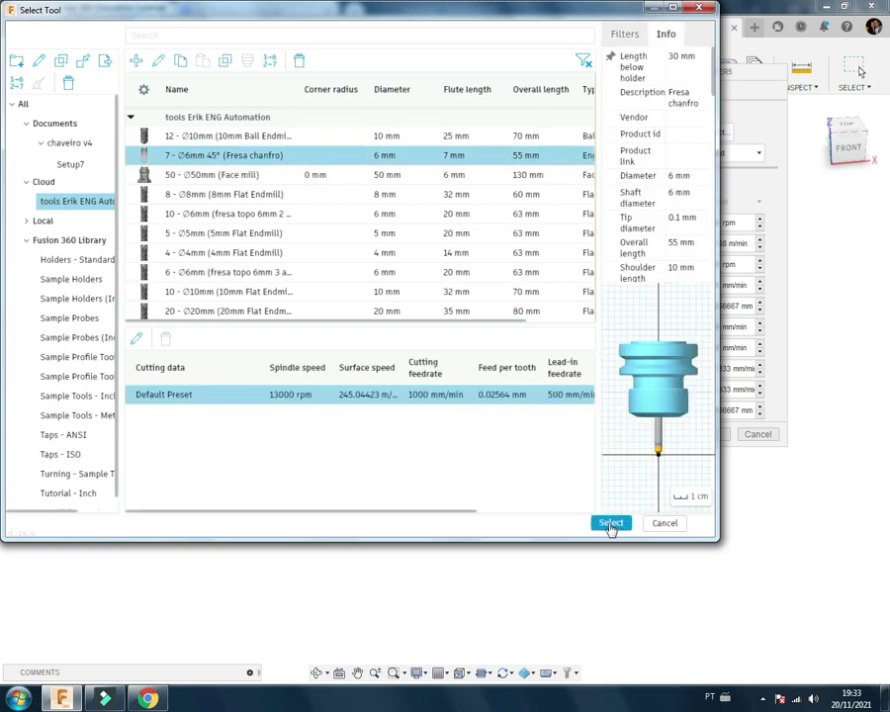
{"action": "key", "text": "Return"}
{"action": "mouse_move", "coordinate": [385, 423]}
{"action": "middle_mouse_down", "text": "shift"}
{"action": "mouse_move", "coordinate": [492, 318]}
{"action": "mouse_move", "coordinate": [403, 360]}
{"action": "mouse_move", "coordinate": [404, 297]}
{"action": "mouse_move", "coordinate": [411, 397]}
{"action": "middle_mouse_up", "text": "shift"}
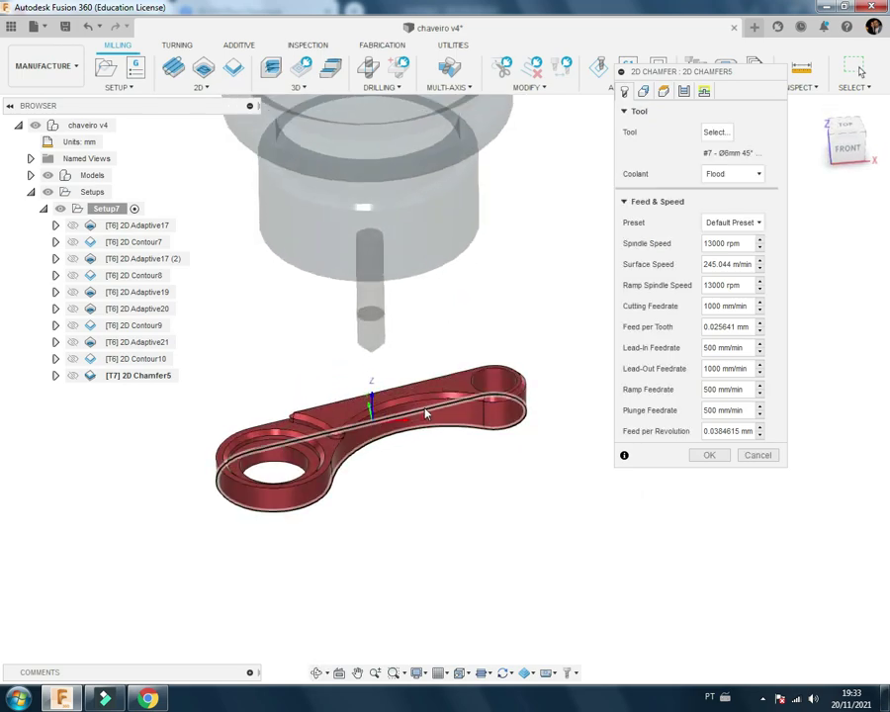
Step: Select the keychain arm's top edge as the chamfer contour and base clearance height on Model top
{"action": "left_click", "coordinate": [624, 91]}
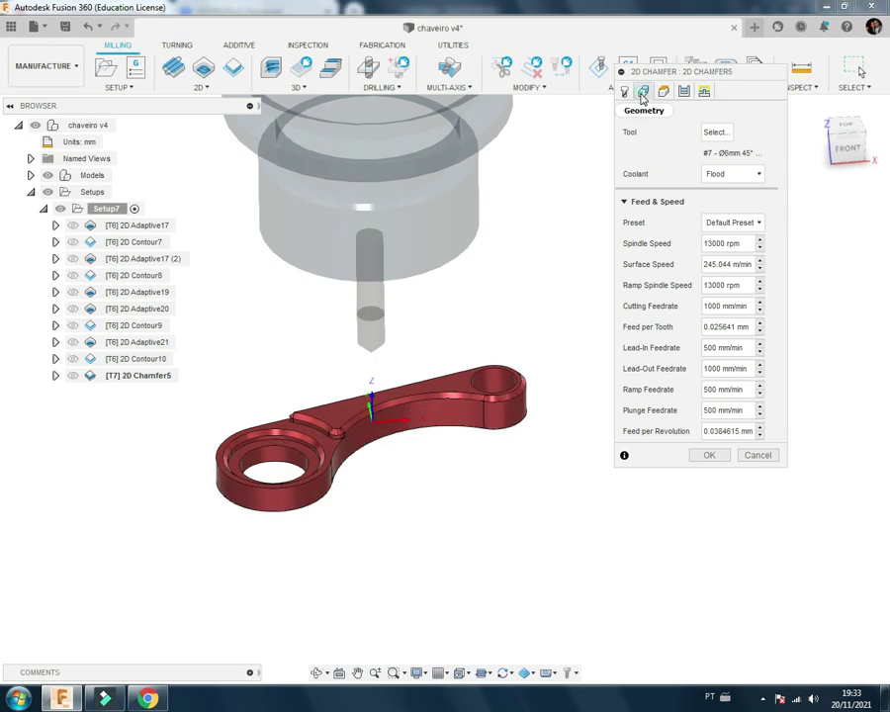
{"action": "scroll", "coordinate": [407, 440], "scroll_direction": "up", "scroll_amount": 5}
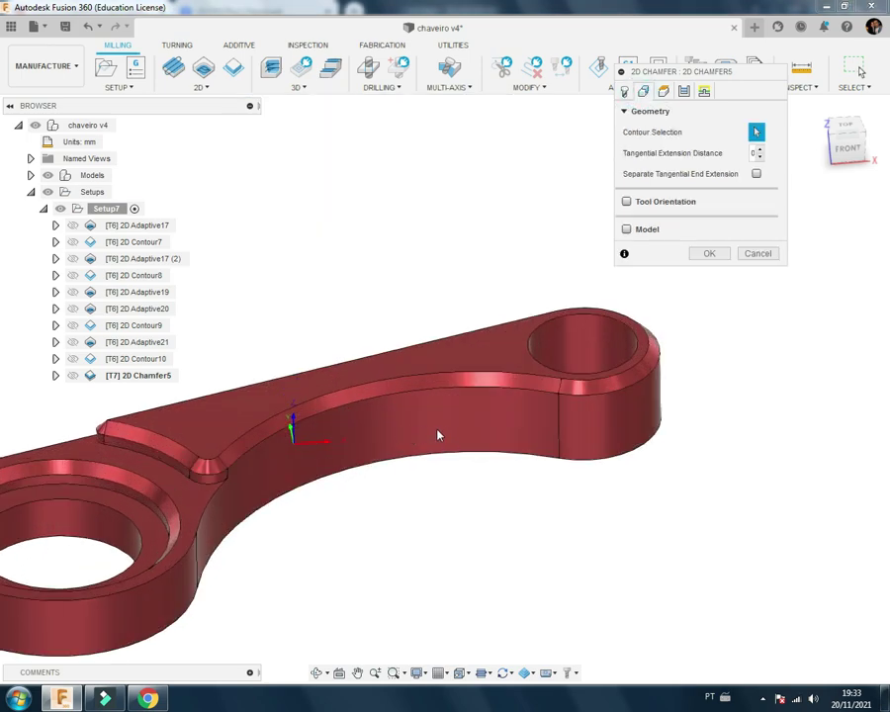
{"action": "left_click", "coordinate": [498, 392]}
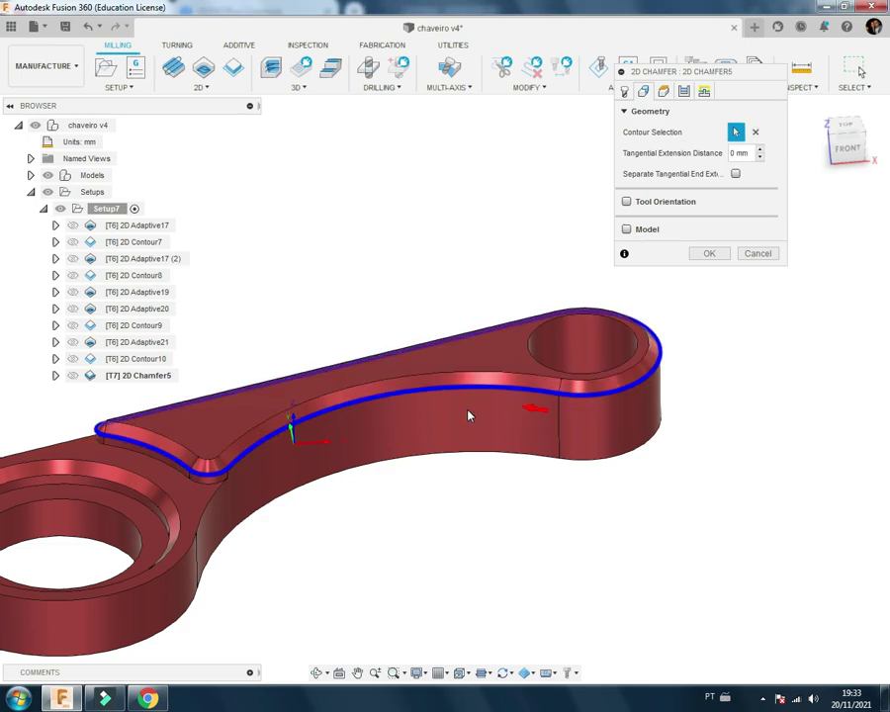
{"action": "middle_click_drag", "start_coordinate": [469, 415], "coordinate": [396, 443], "text": "shift"}
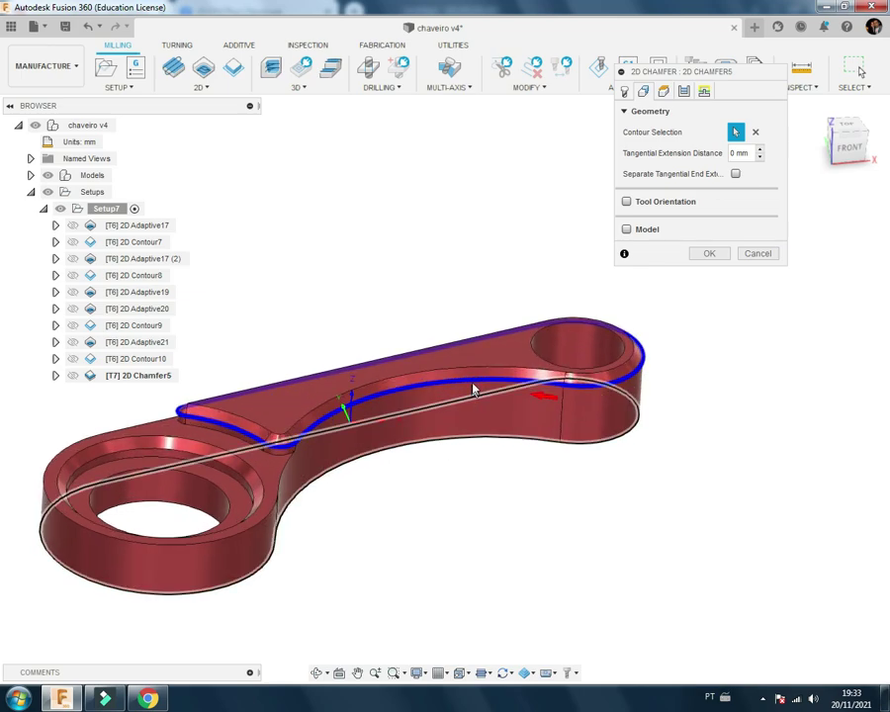
{"action": "left_click", "coordinate": [756, 131]}
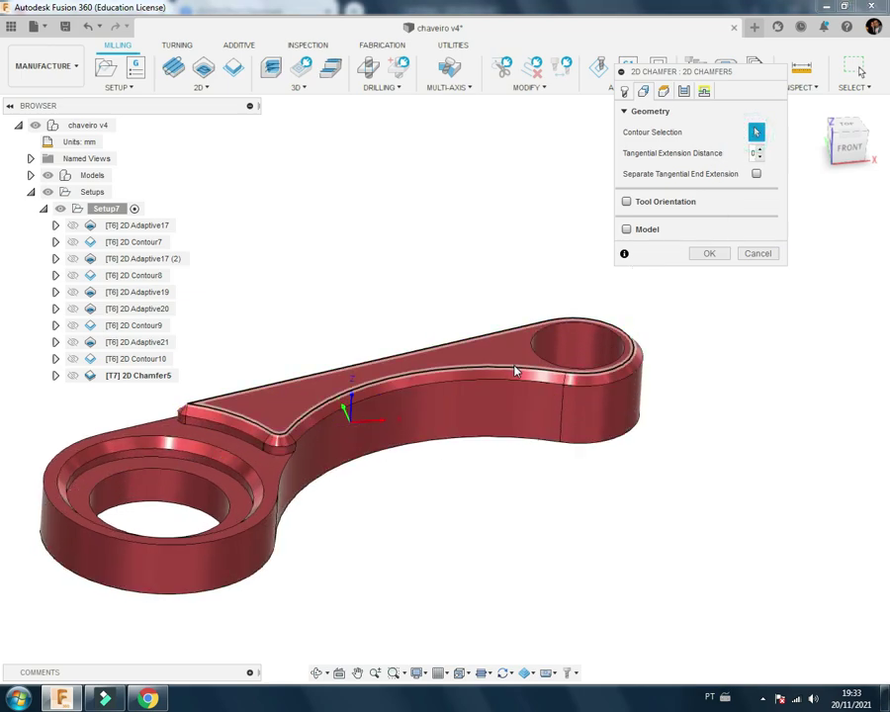
{"action": "left_click", "coordinate": [514, 383]}
{"action": "left_click", "coordinate": [663, 90]}
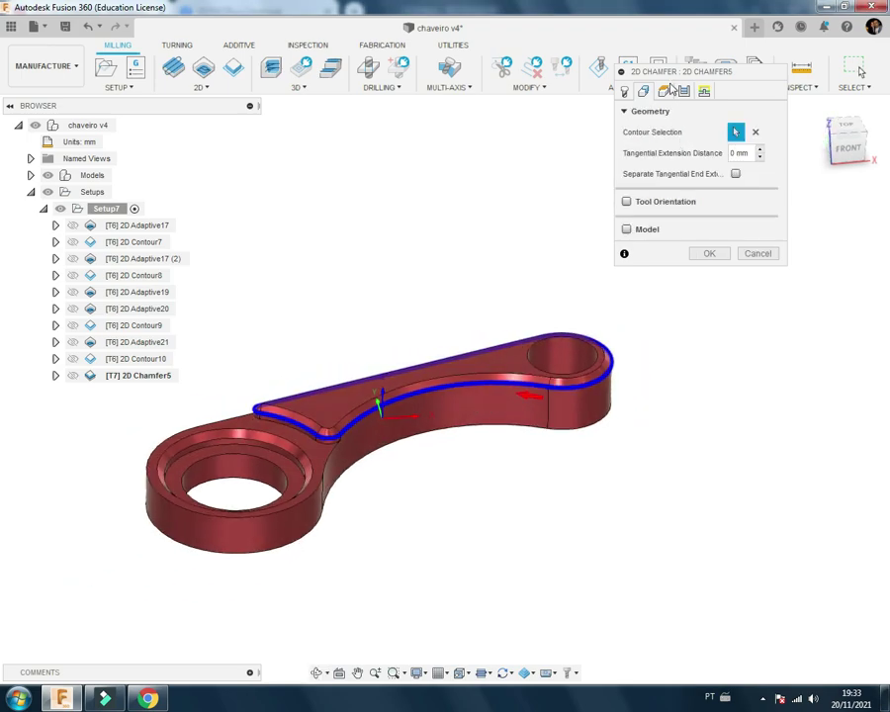
{"action": "left_click", "coordinate": [676, 132]}
Step: Base retract, feed, top and bottom heights on Model top, with clearance 20 and retract 15
{"action": "left_click", "coordinate": [680, 208]}
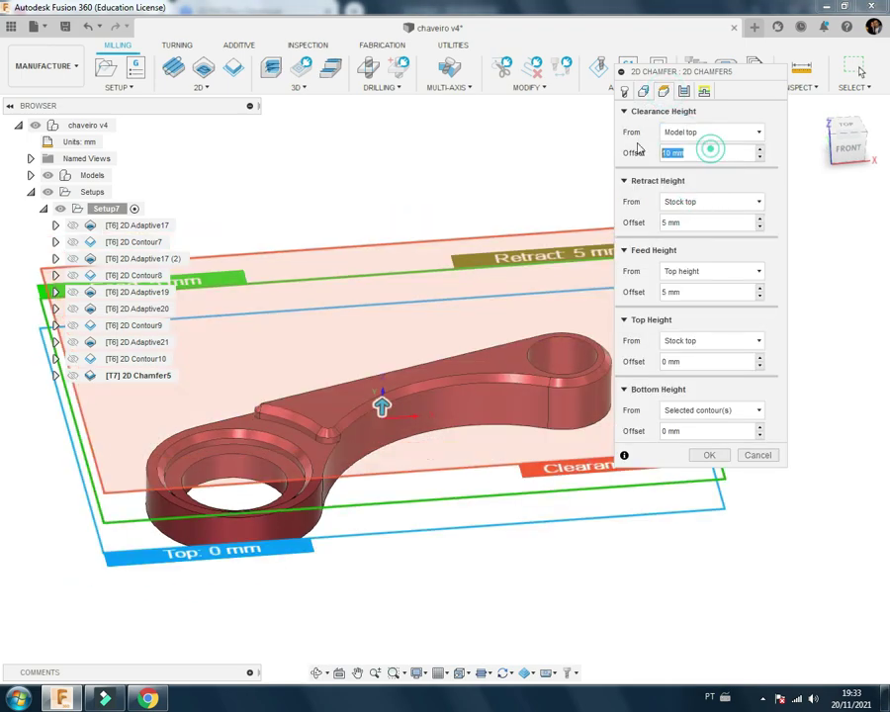
{"action": "type", "text": "20"}
{"action": "left_click", "coordinate": [743, 201]}
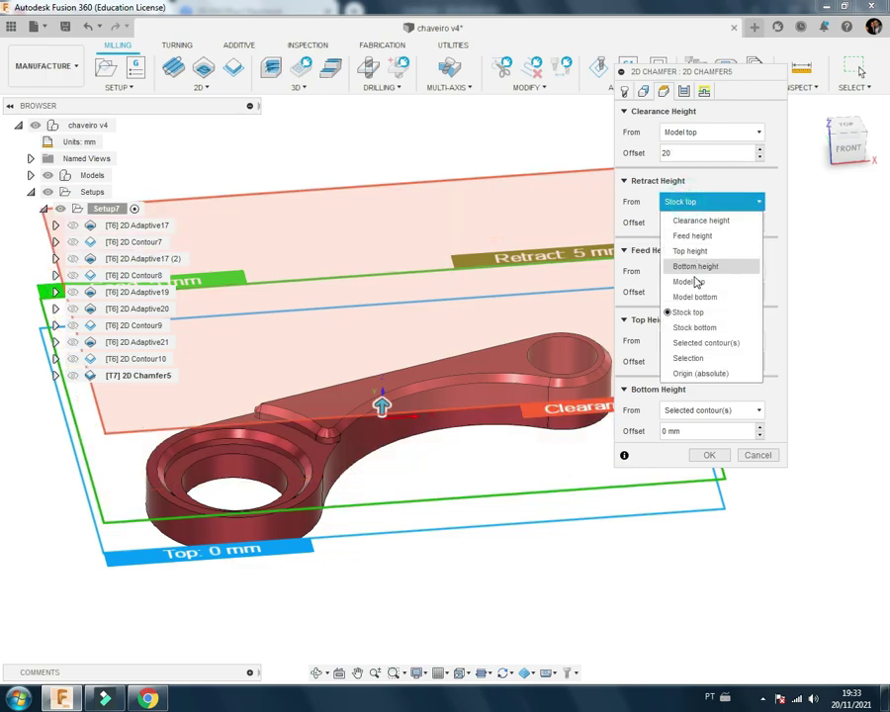
{"action": "left_click", "coordinate": [692, 280]}
{"action": "type", "text": "15"}
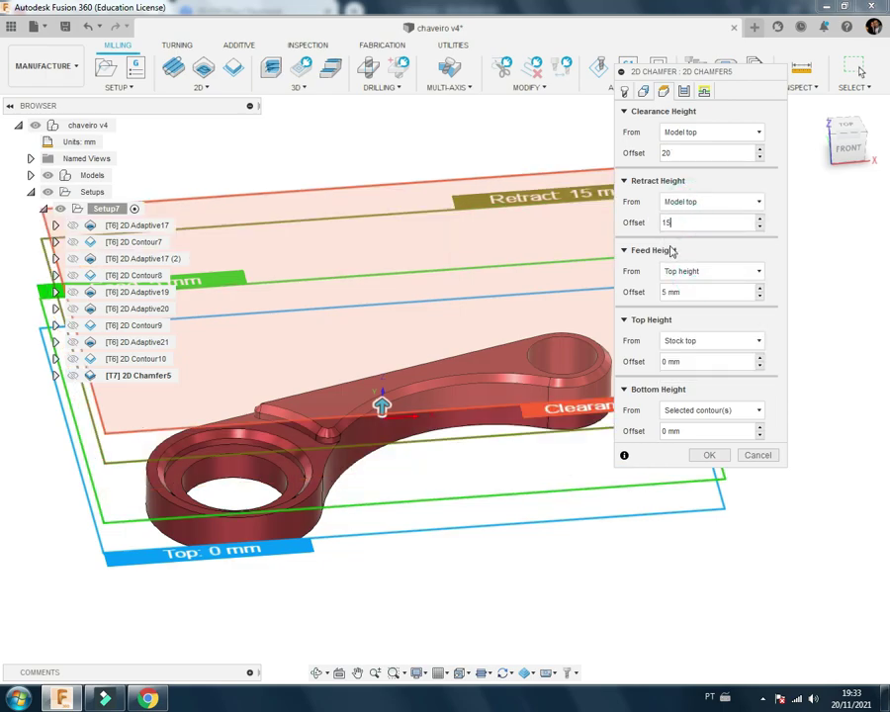
{"action": "left_click", "coordinate": [692, 271]}
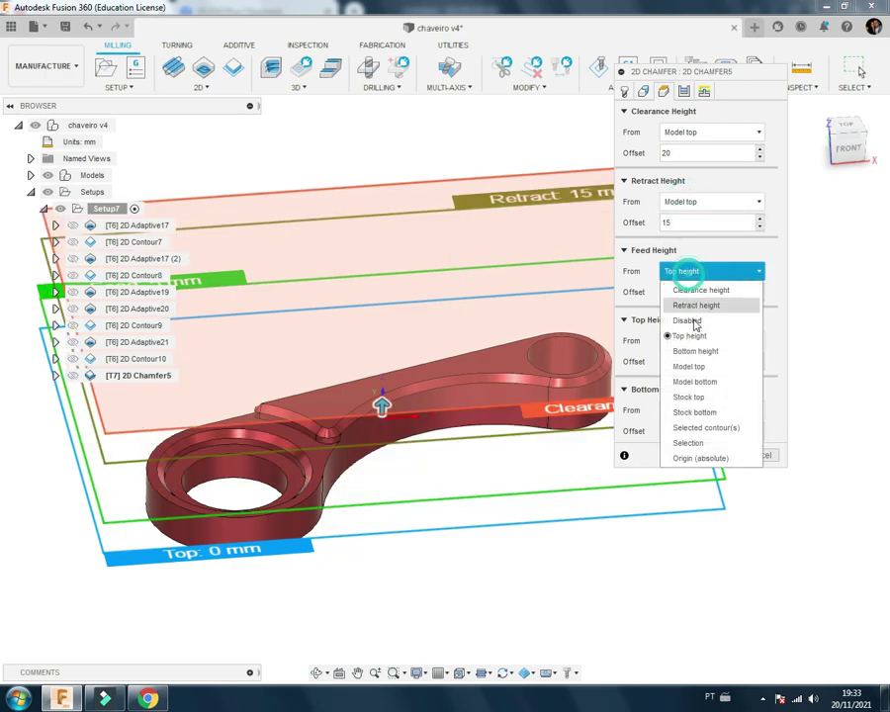
{"action": "left_click", "coordinate": [688, 363]}
{"action": "left_click", "coordinate": [692, 340]}
{"action": "left_click", "coordinate": [689, 419]}
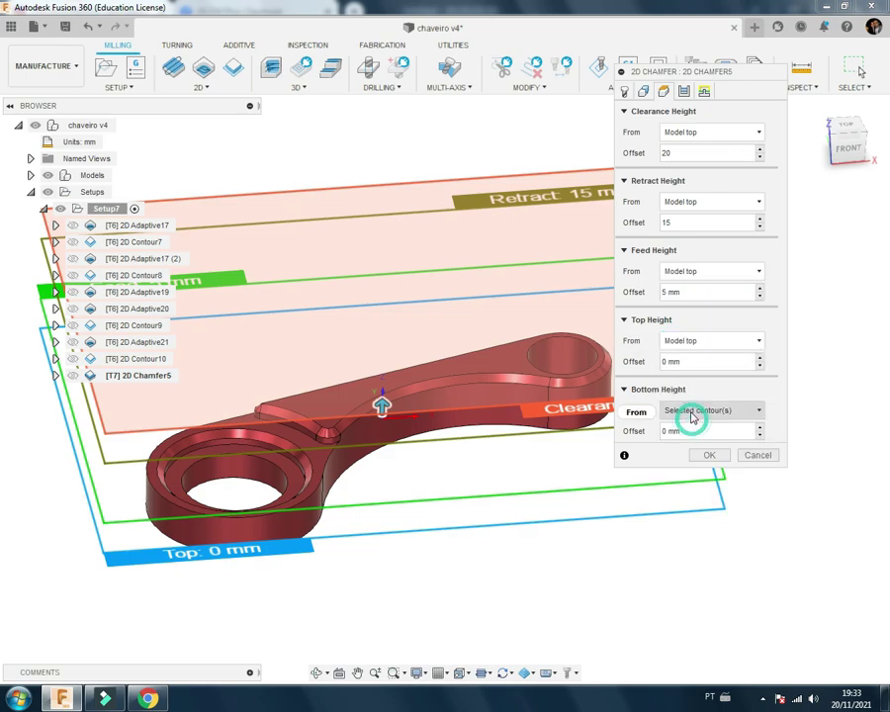
{"action": "left_click", "coordinate": [692, 409]}
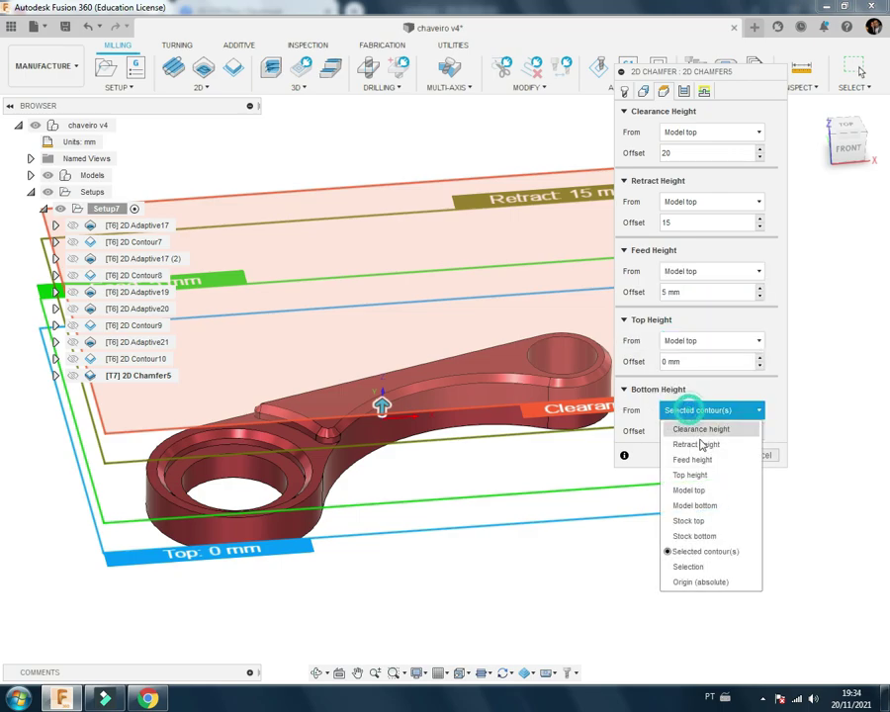
{"action": "left_click", "coordinate": [689, 490]}
{"action": "scroll", "coordinate": [482, 341], "scroll_direction": "down", "scroll_amount": 3}
{"action": "scroll", "coordinate": [416, 391], "scroll_direction": "up", "scroll_amount": 1}
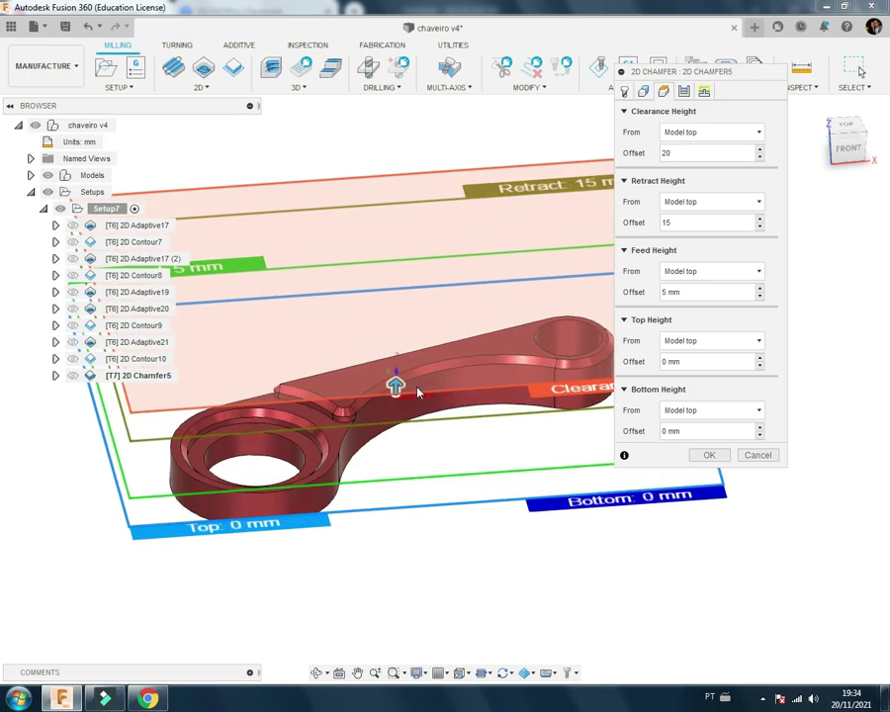
{"action": "scroll", "coordinate": [415, 392], "scroll_direction": "up", "scroll_amount": 2}
{"action": "scroll", "coordinate": [416, 391], "scroll_direction": "up", "scroll_amount": 2}
{"action": "scroll", "coordinate": [415, 392], "scroll_direction": "up", "scroll_amount": 2}
{"action": "scroll", "coordinate": [378, 428], "scroll_direction": "down", "scroll_amount": 1}
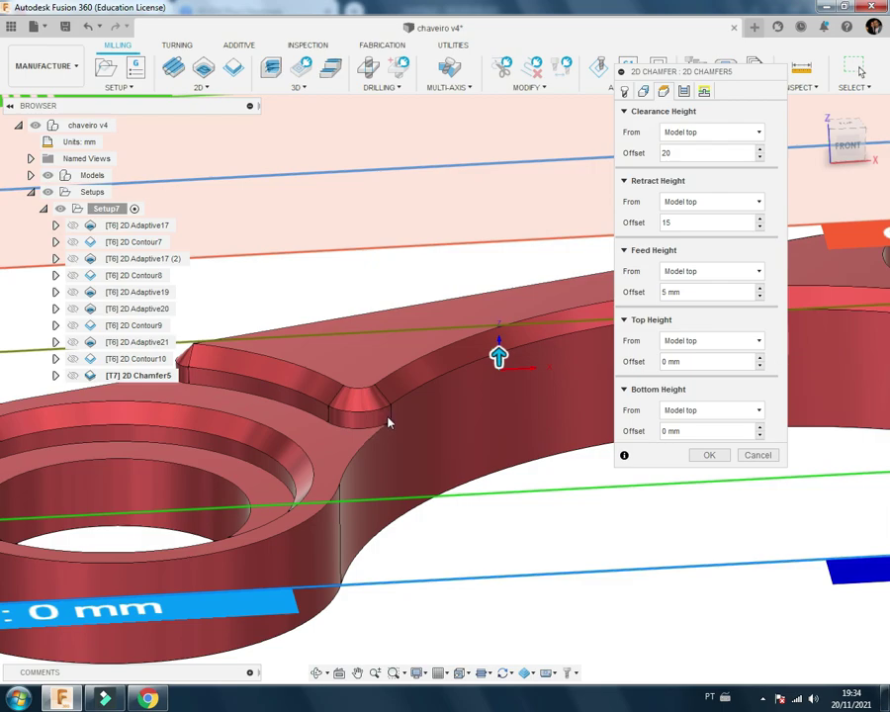
{"action": "scroll", "coordinate": [387, 422], "scroll_direction": "down", "scroll_amount": 2}
{"action": "scroll", "coordinate": [411, 424], "scroll_direction": "up", "scroll_amount": 1}
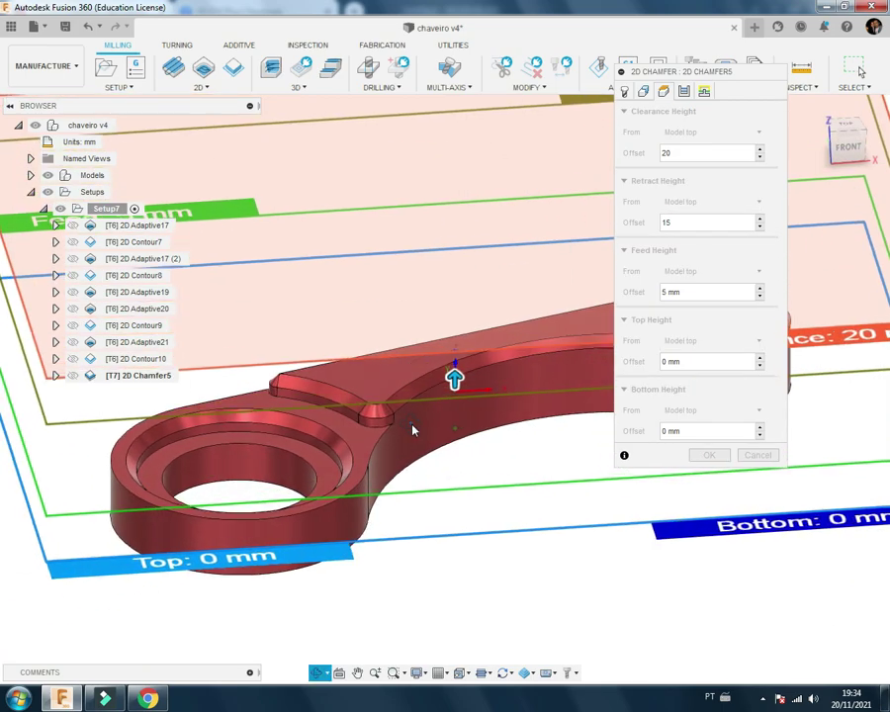
Step: Give 2D Chamfer5 a 1 mm chamfer width and generate it, then re-edit its passes and regenerate
{"action": "left_click", "coordinate": [682, 92]}
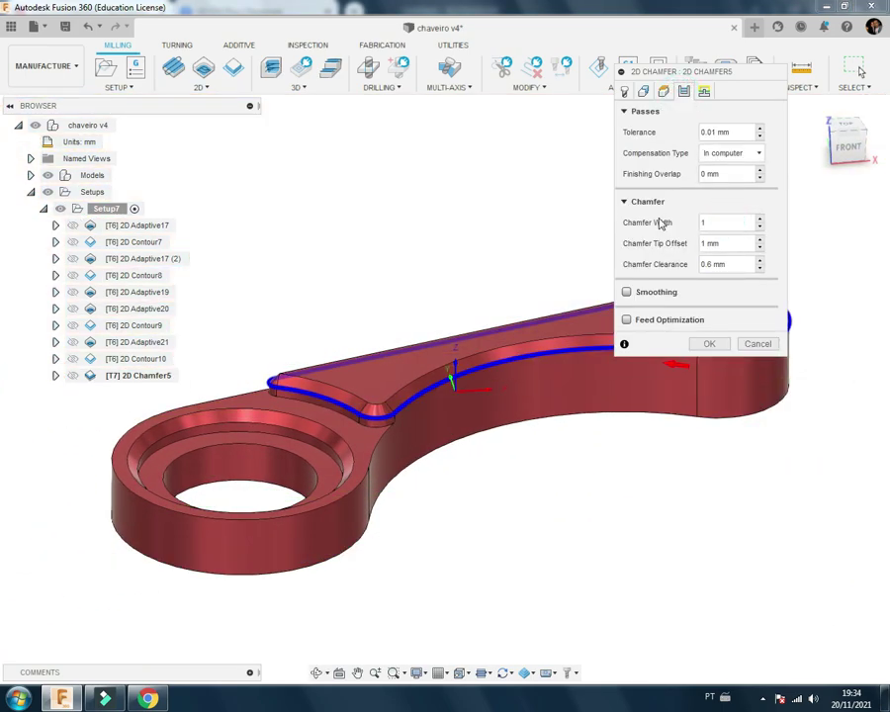
{"action": "left_click", "coordinate": [705, 92]}
{"action": "left_click", "coordinate": [710, 441]}
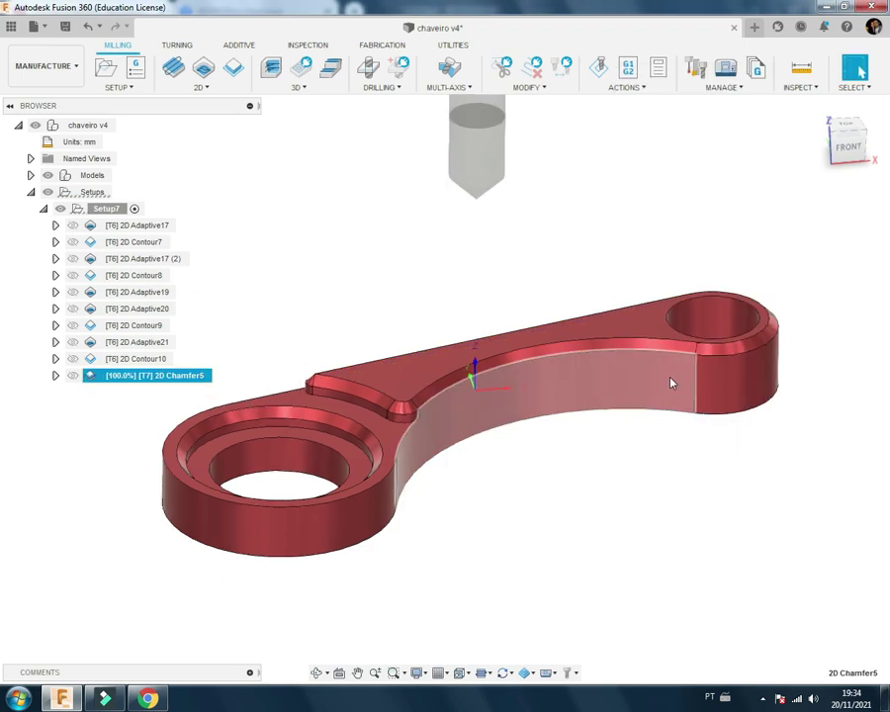
{"action": "right_click", "coordinate": [109, 382]}
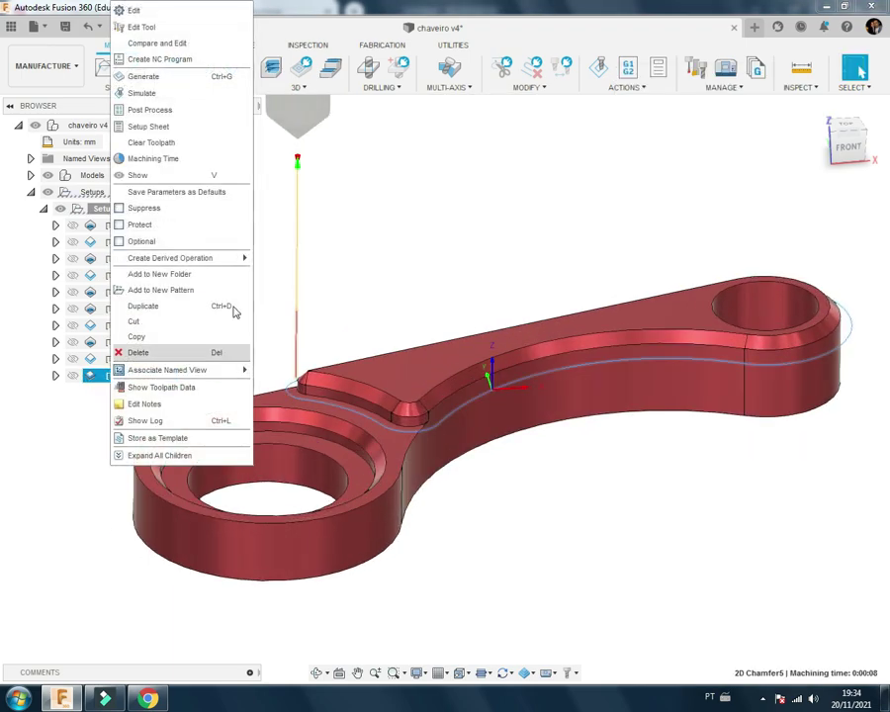
{"action": "left_click", "coordinate": [234, 10]}
{"action": "left_click", "coordinate": [684, 91]}
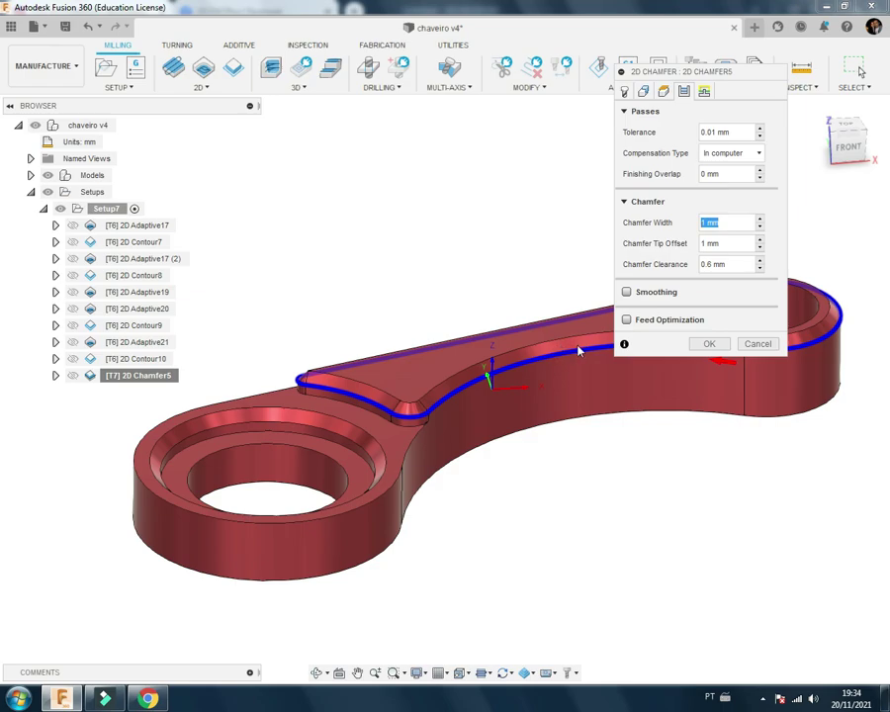
{"action": "left_click", "coordinate": [706, 344]}
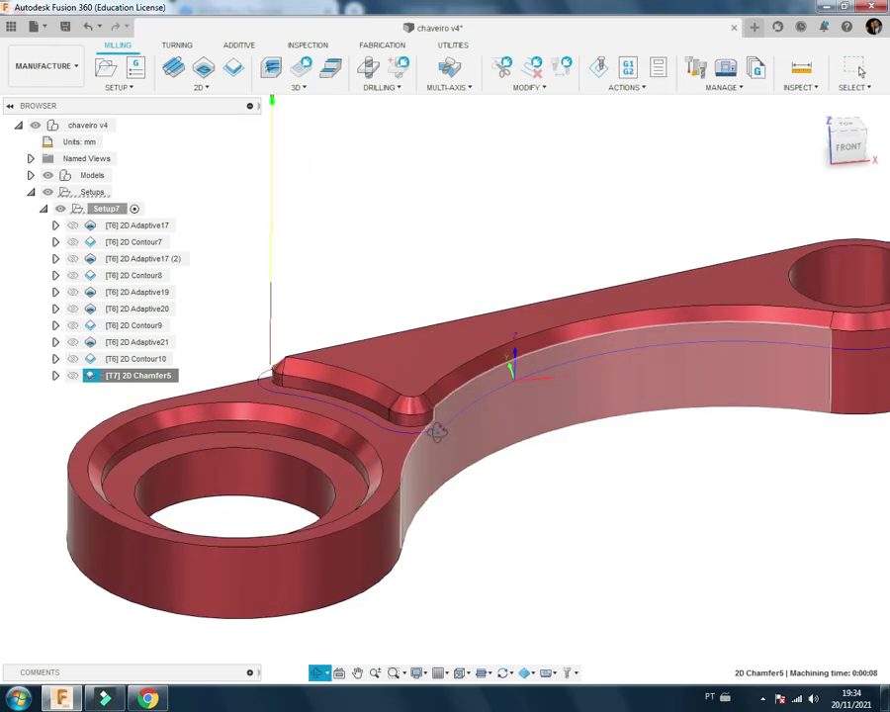
{"action": "left_click", "coordinate": [847, 143]}
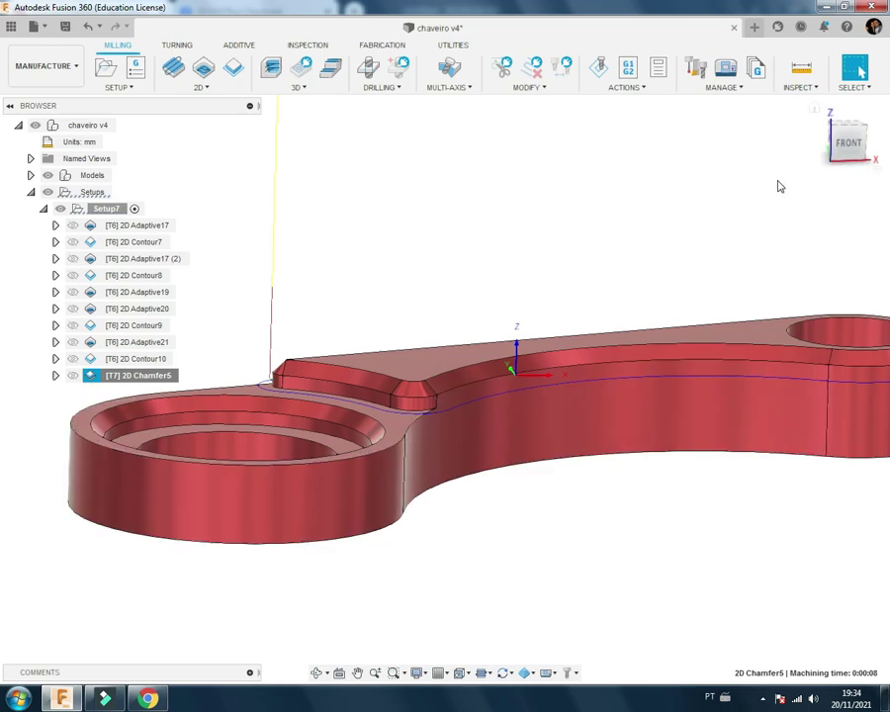
{"action": "scroll", "coordinate": [357, 476], "scroll_direction": "up", "scroll_amount": 2}
{"action": "scroll", "coordinate": [380, 435], "scroll_direction": "up", "scroll_amount": 2}
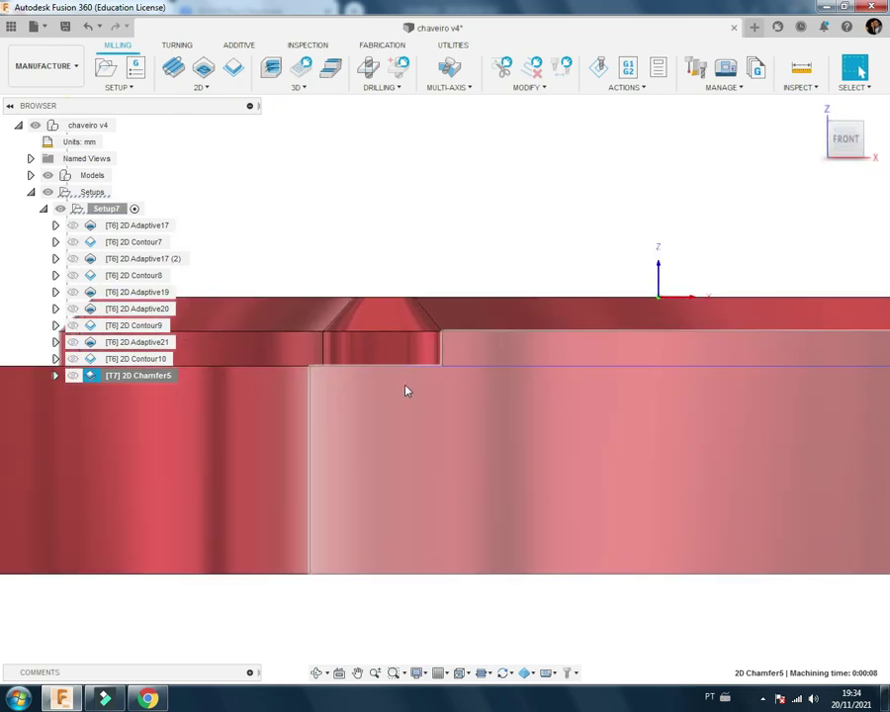
{"action": "scroll", "coordinate": [405, 389], "scroll_direction": "up", "scroll_amount": 2}
{"action": "scroll", "coordinate": [415, 378], "scroll_direction": "up", "scroll_amount": 3}
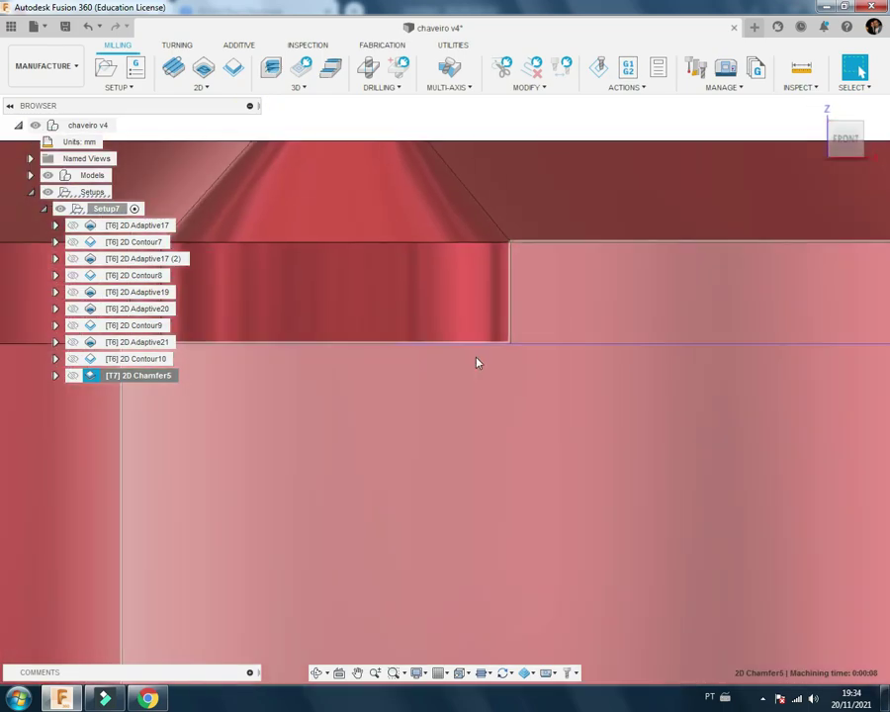
{"action": "middle_click_drag", "start_coordinate": [474, 360], "coordinate": [385, 420], "text": "shift"}
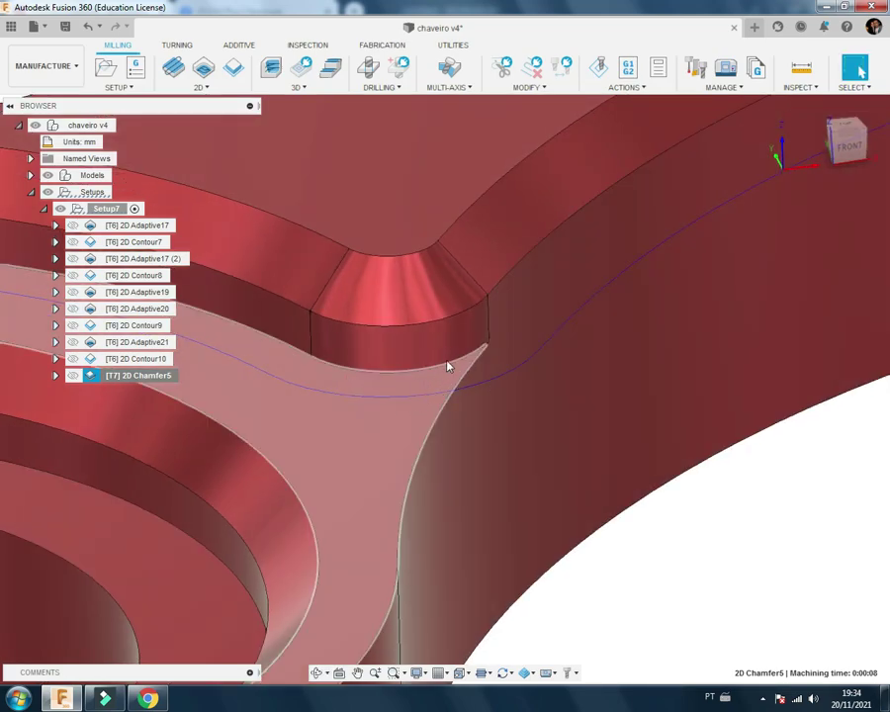
{"action": "scroll", "coordinate": [448, 367], "scroll_direction": "down", "scroll_amount": 3}
{"action": "scroll", "coordinate": [453, 391], "scroll_direction": "down", "scroll_amount": 2}
{"action": "scroll", "coordinate": [461, 384], "scroll_direction": "down", "scroll_amount": 2}
{"action": "scroll", "coordinate": [457, 384], "scroll_direction": "down", "scroll_amount": 1}
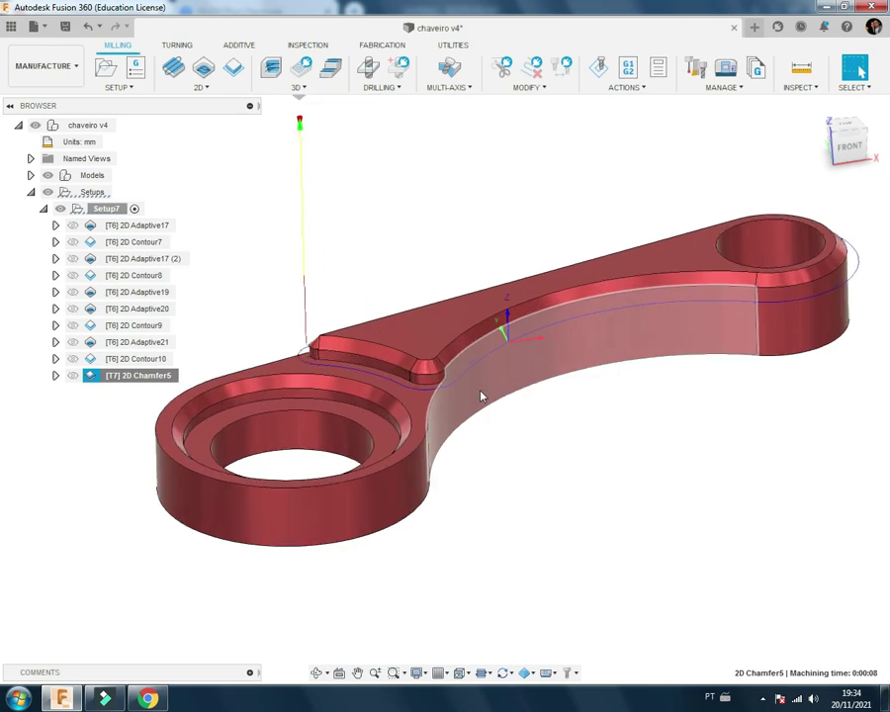
{"action": "right_click", "coordinate": [149, 374]}
Step: Set 2D Chamfer5's chamfer tip offset to 0.2 and regenerate the 8-second toolpath
{"action": "left_click", "coordinate": [207, 12]}
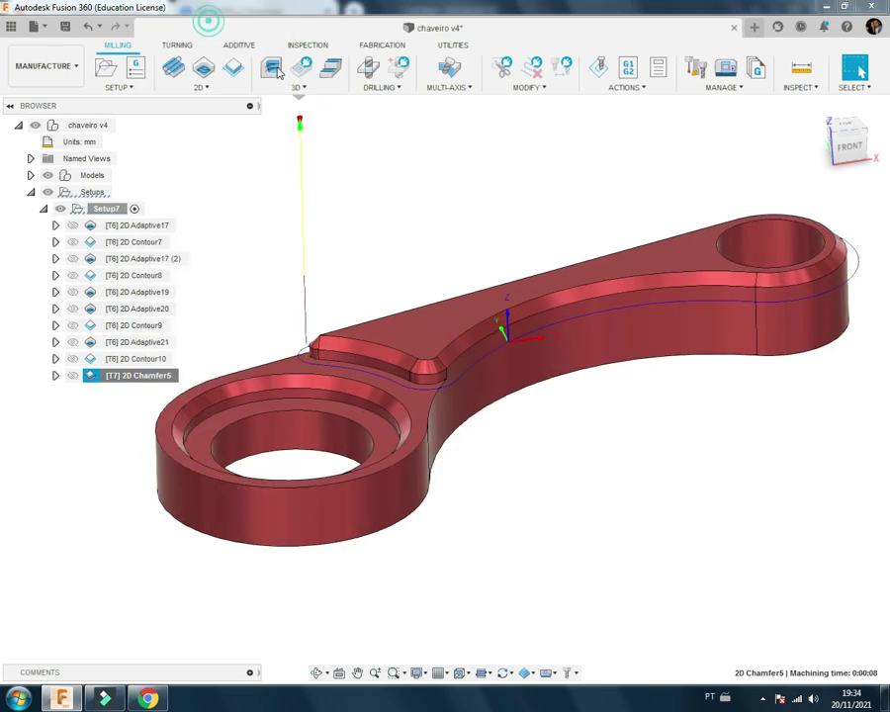
{"action": "left_click", "coordinate": [704, 92]}
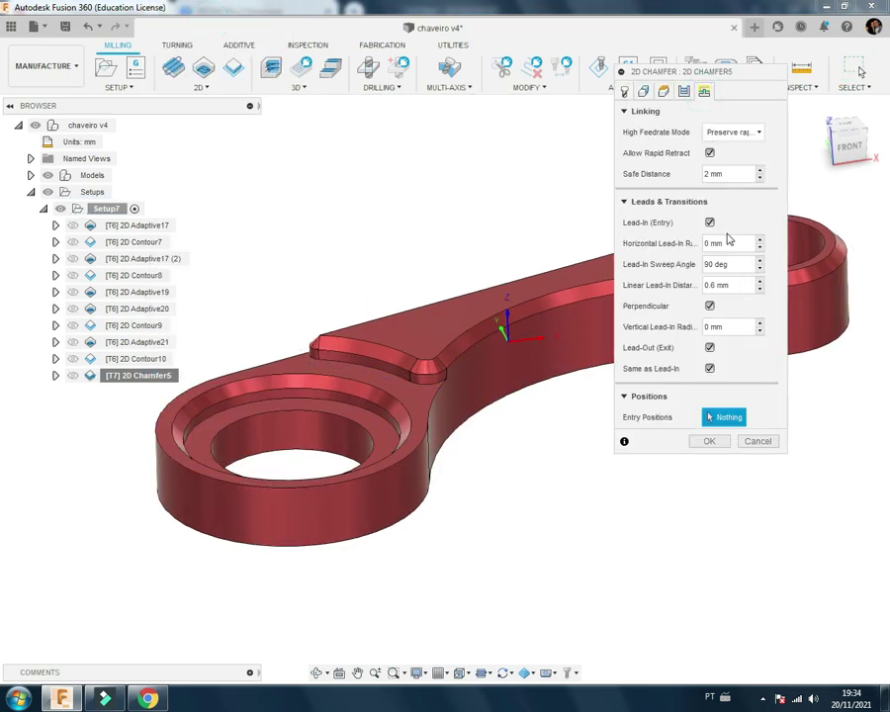
{"action": "left_click", "coordinate": [683, 93]}
{"action": "type", "text": "0.2"}
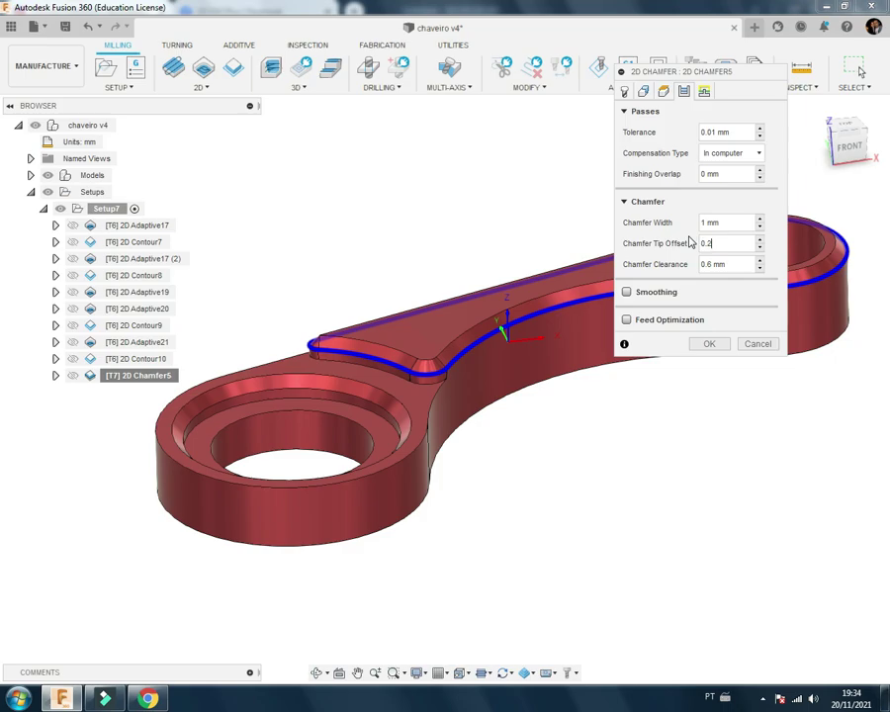
{"action": "key", "text": "Return"}
{"action": "middle_click_drag", "start_coordinate": [689, 238], "coordinate": [576, 328], "text": "shift"}
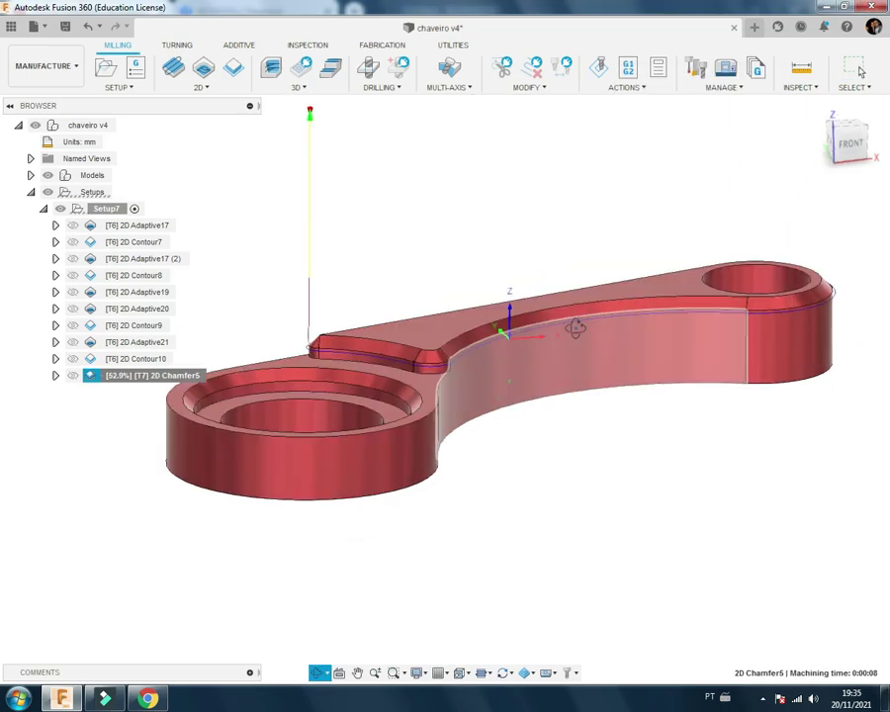
{"action": "scroll", "coordinate": [534, 341], "scroll_direction": "up", "scroll_amount": 3}
{"action": "scroll", "coordinate": [459, 366], "scroll_direction": "up", "scroll_amount": 3}
{"action": "scroll", "coordinate": [467, 341], "scroll_direction": "up", "scroll_amount": 2}
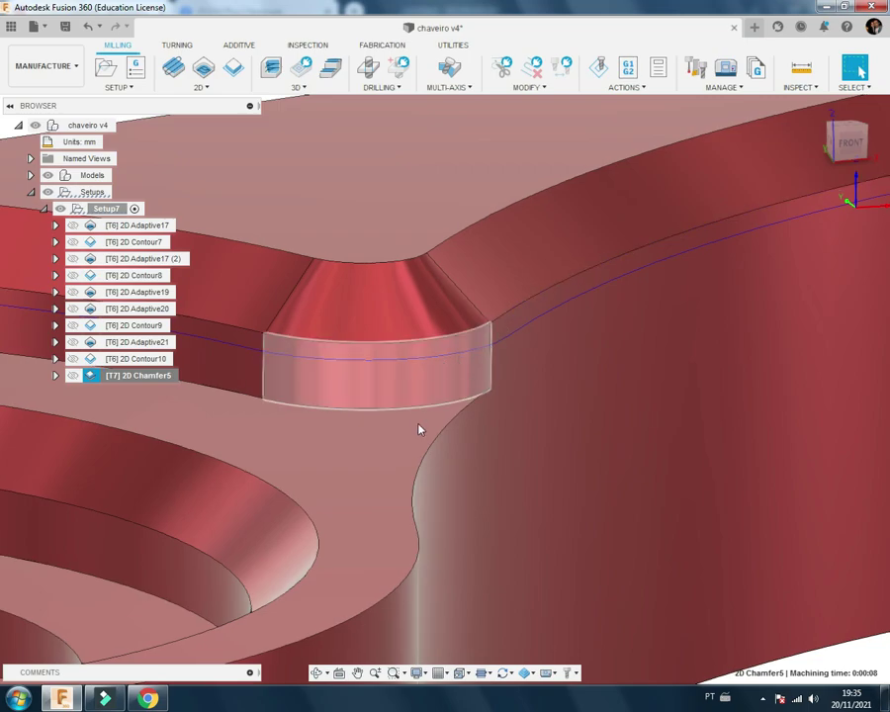
{"action": "scroll", "coordinate": [419, 429], "scroll_direction": "down", "scroll_amount": 3}
{"action": "scroll", "coordinate": [443, 431], "scroll_direction": "down", "scroll_amount": 2}
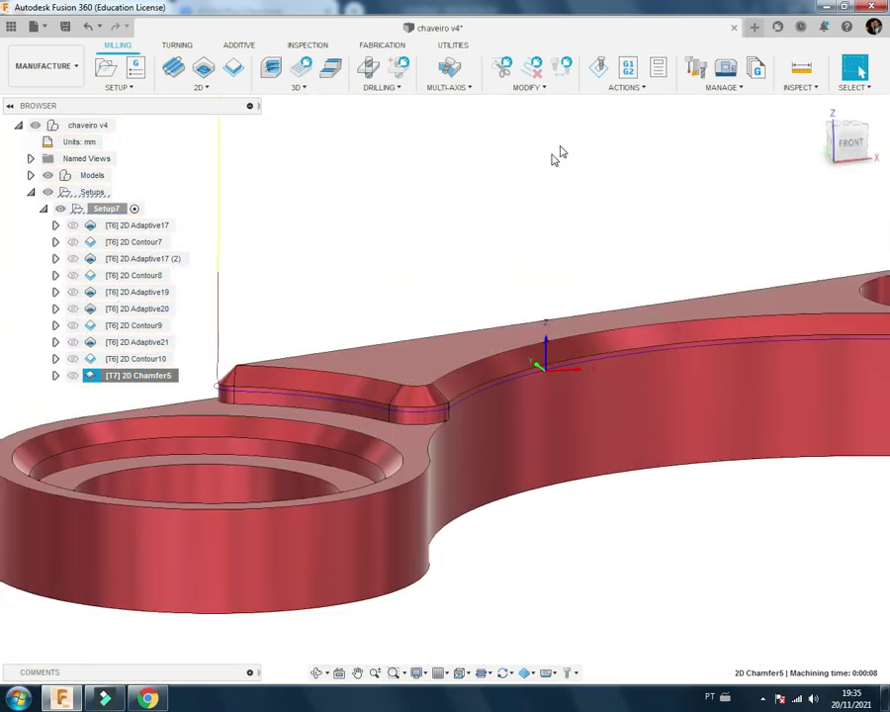
{"action": "left_click", "coordinate": [602, 73]}
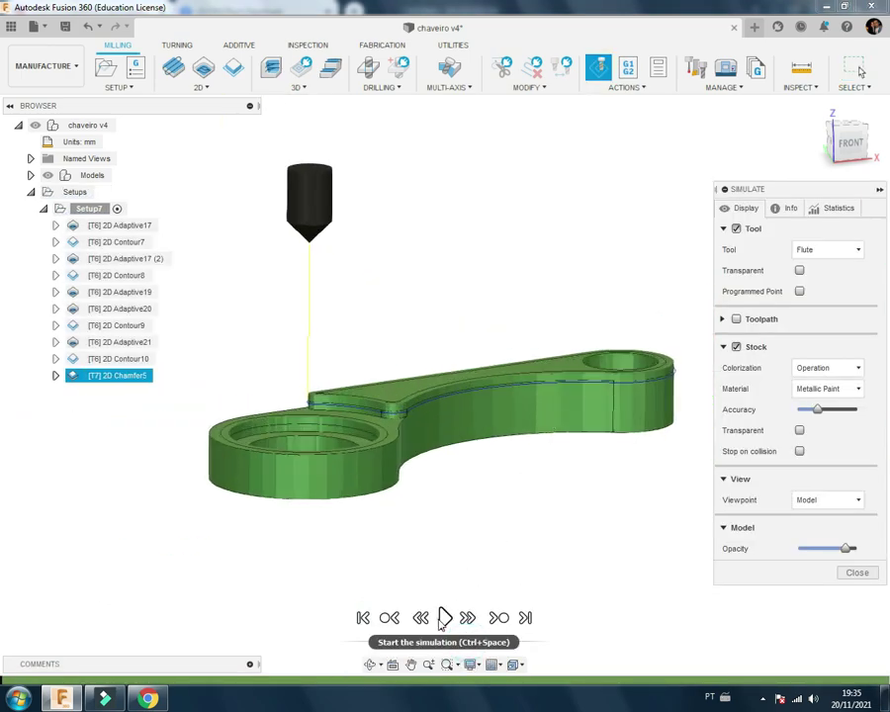
{"action": "left_click", "coordinate": [821, 249]}
{"action": "left_click", "coordinate": [809, 282]}
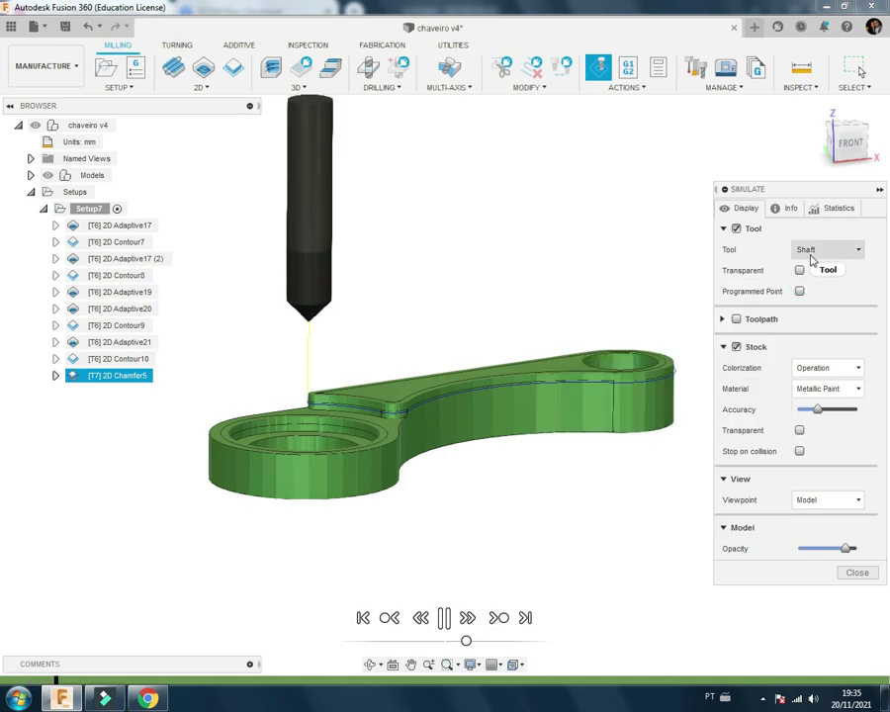
{"action": "left_click", "coordinate": [811, 253]}
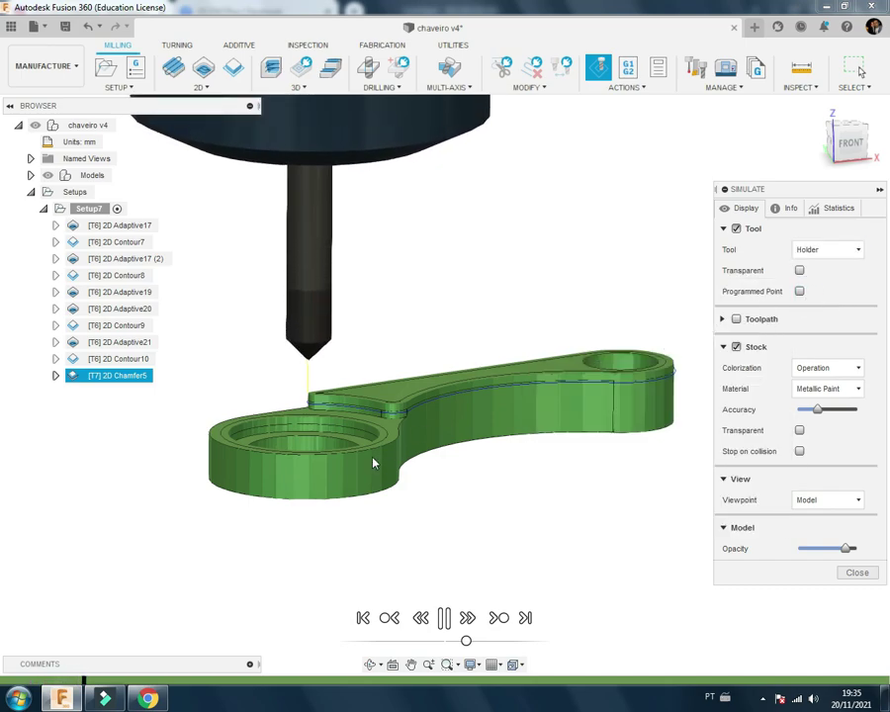
{"action": "scroll", "coordinate": [510, 410], "scroll_direction": "up", "scroll_amount": 2}
{"action": "scroll", "coordinate": [571, 417], "scroll_direction": "up", "scroll_amount": 1}
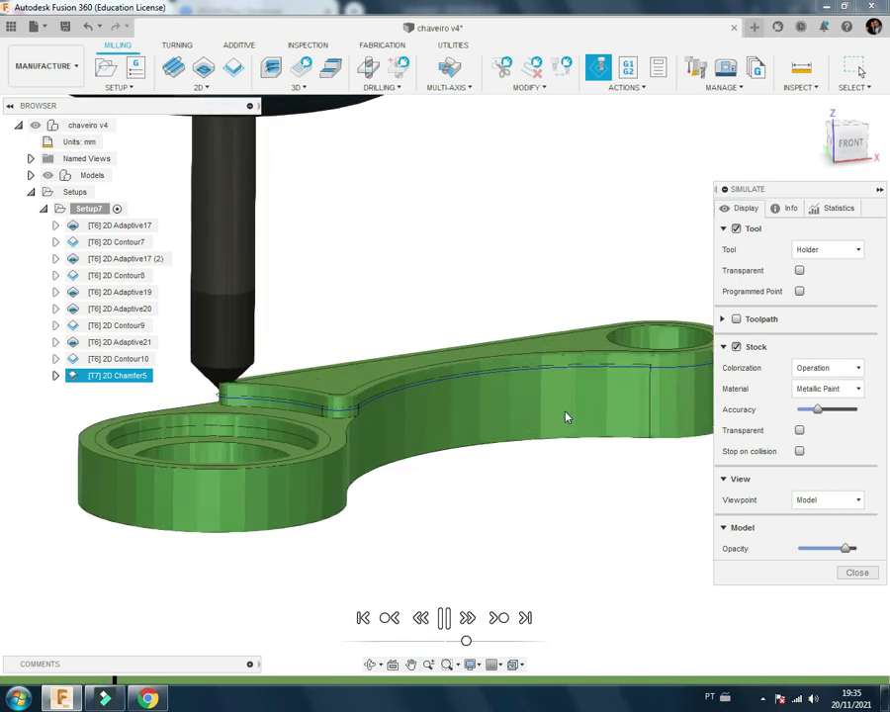
{"action": "scroll", "coordinate": [455, 528], "scroll_direction": "up", "scroll_amount": 1}
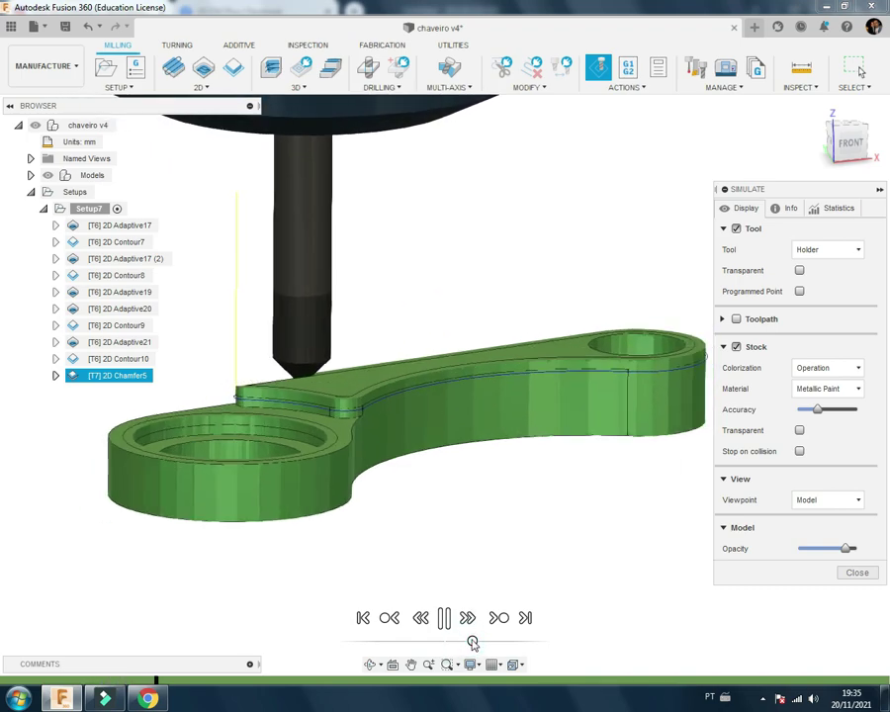
{"action": "scroll", "coordinate": [471, 488], "scroll_direction": "down", "scroll_amount": 2}
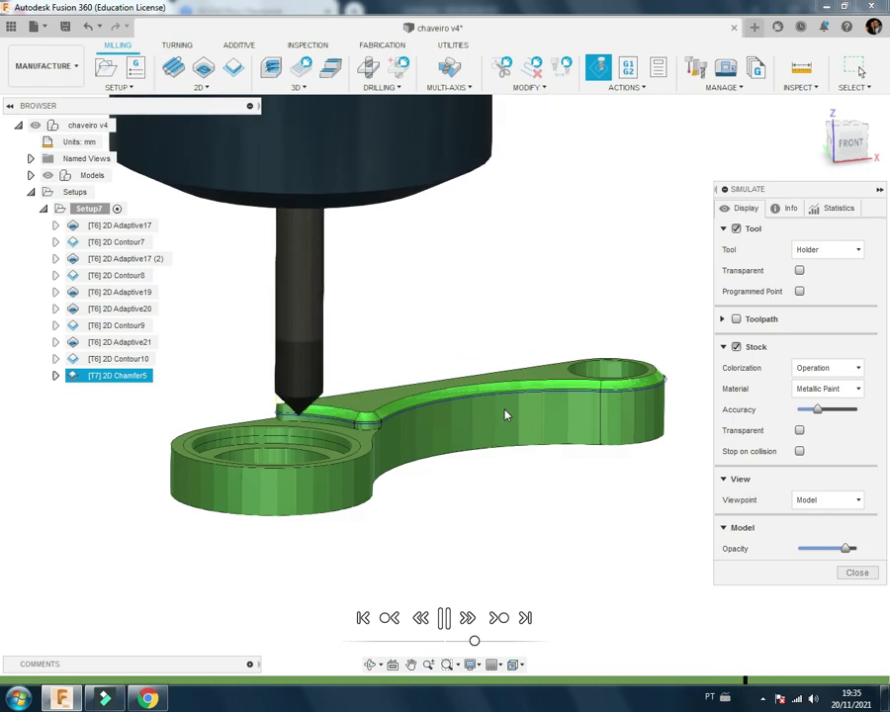
{"action": "left_click", "coordinate": [856, 572]}
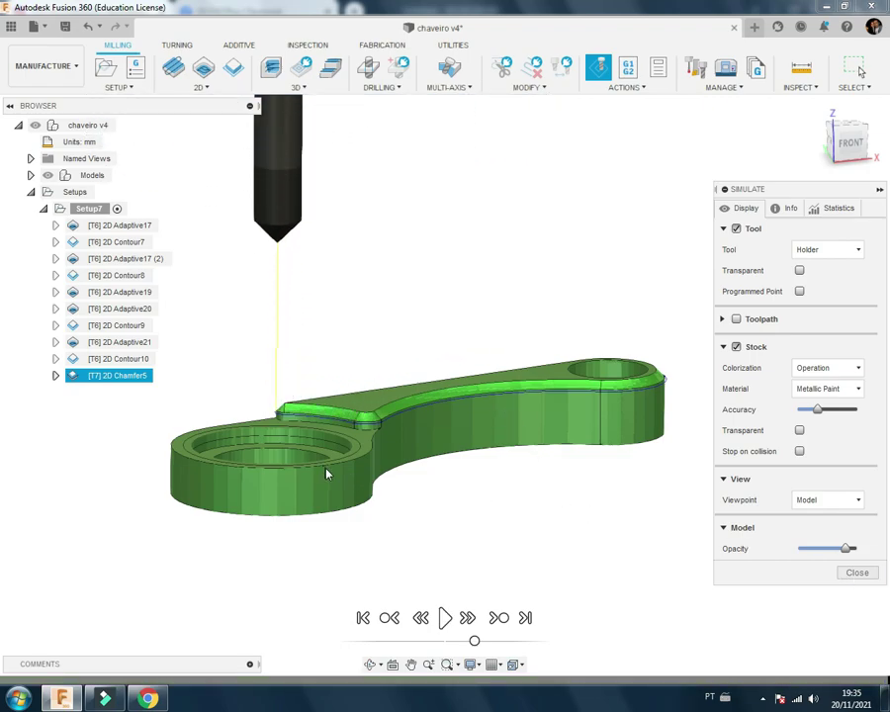
{"action": "middle_click_drag", "start_coordinate": [327, 527], "coordinate": [328, 487], "text": "shift"}
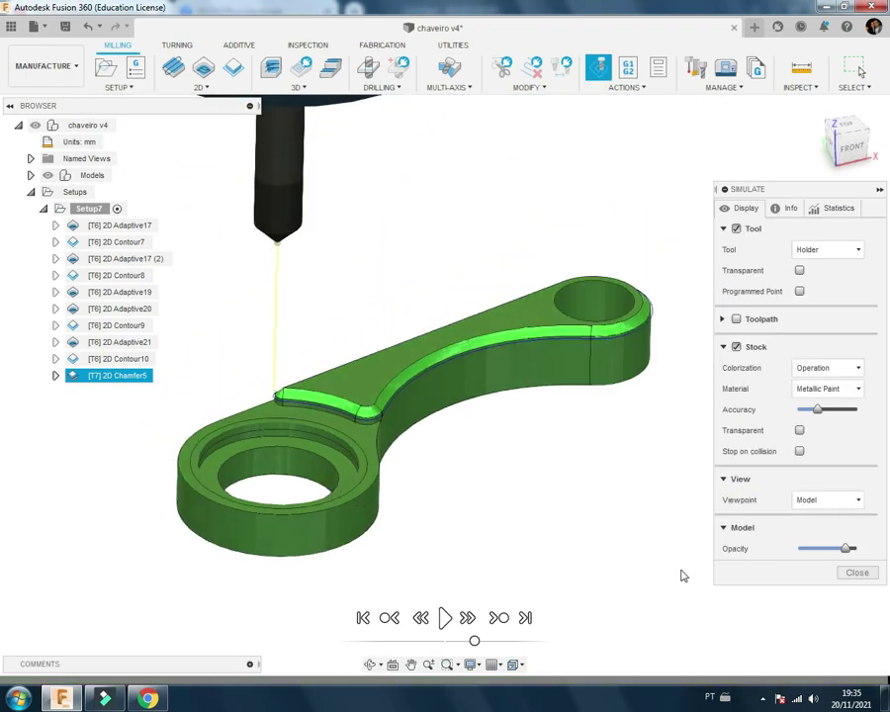
{"action": "left_click", "coordinate": [856, 572]}
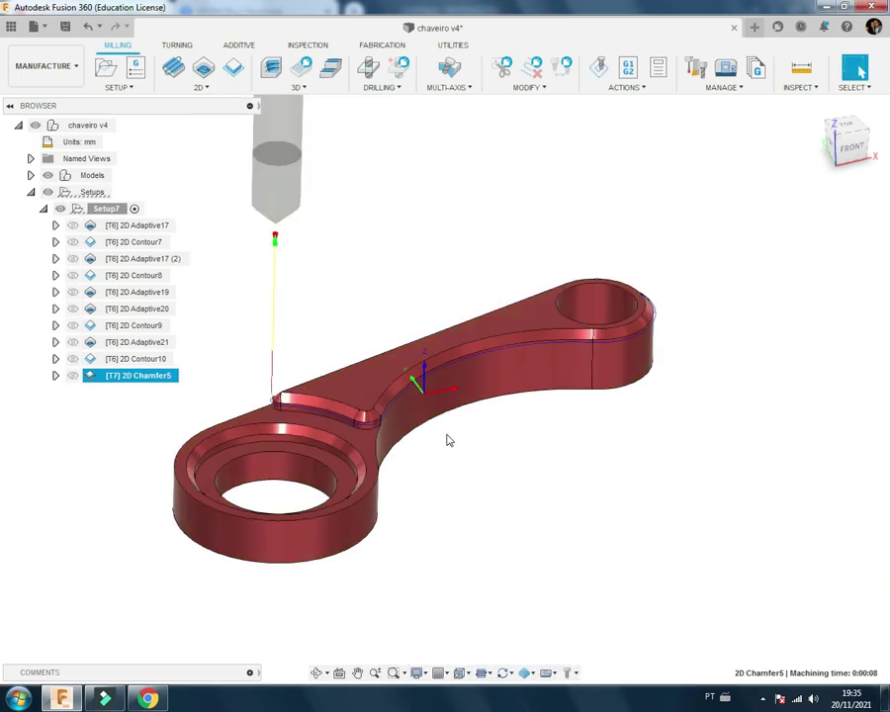
Step: Copy 2D Chamfer5 and paste the duplicate into Setup7
{"action": "right_click", "coordinate": [157, 379]}
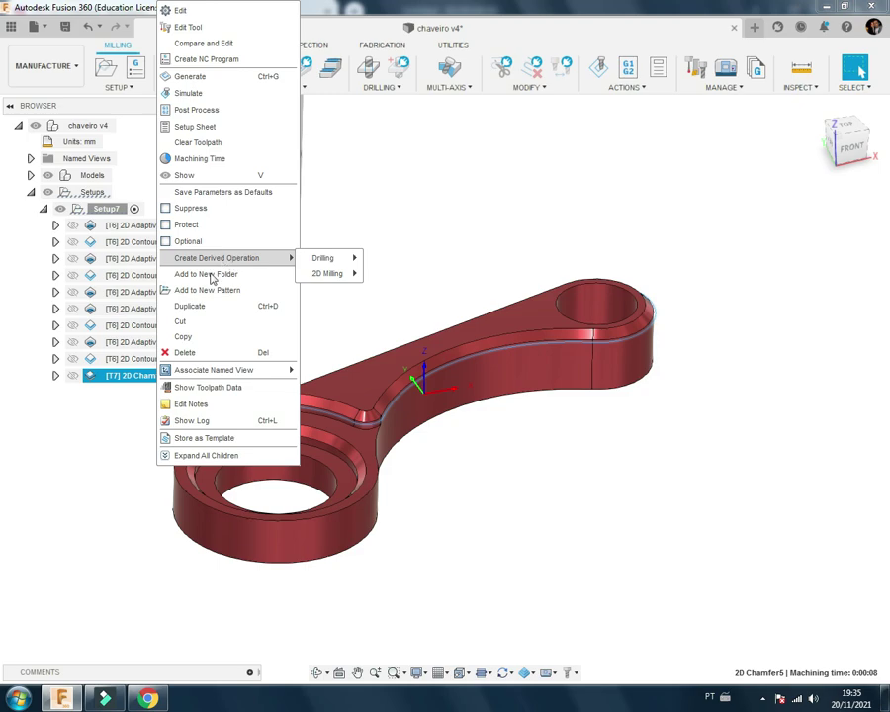
{"action": "left_click", "coordinate": [191, 340]}
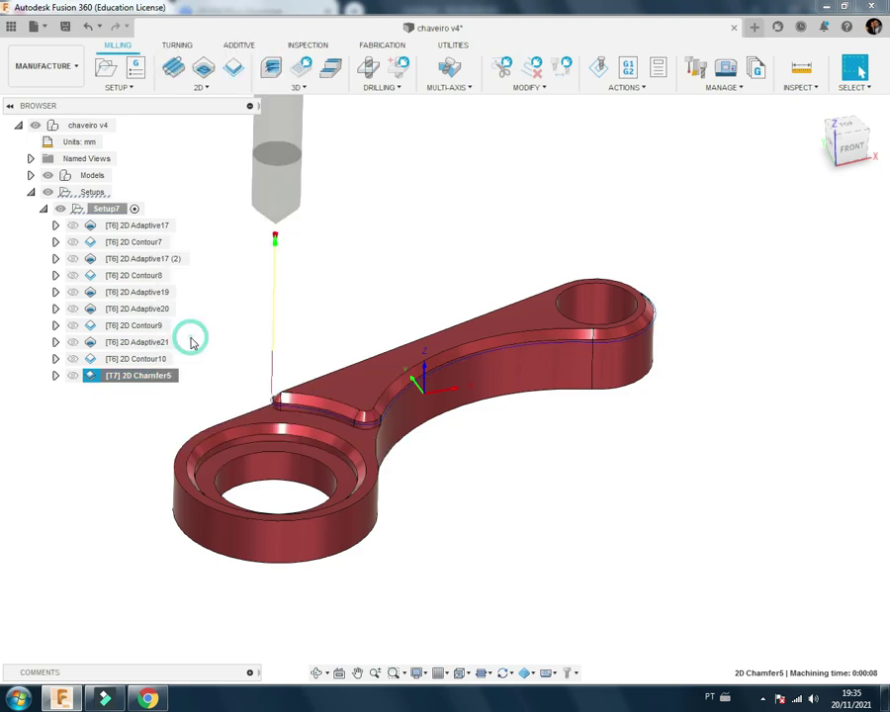
{"action": "right_click", "coordinate": [110, 211]}
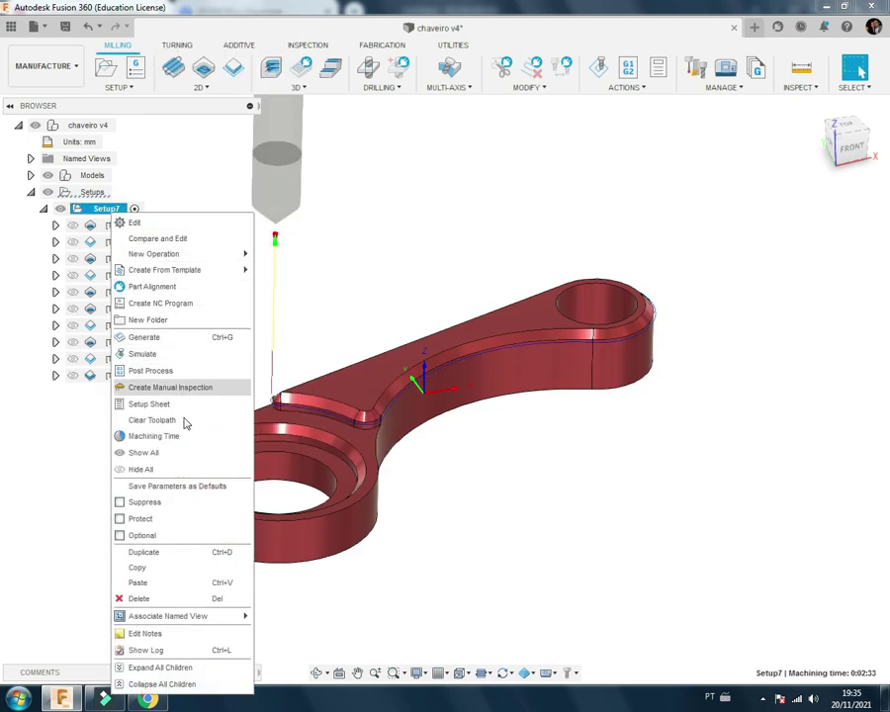
{"action": "left_click", "coordinate": [151, 584]}
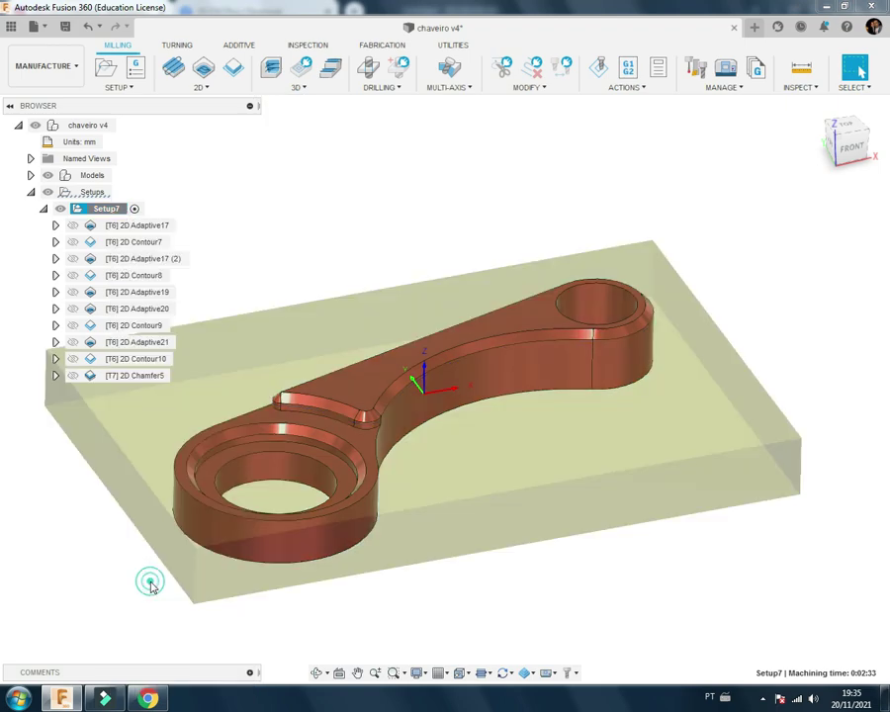
Step: Replace the copied operation's contour with the inner ring edge
{"action": "right_click", "coordinate": [133, 395]}
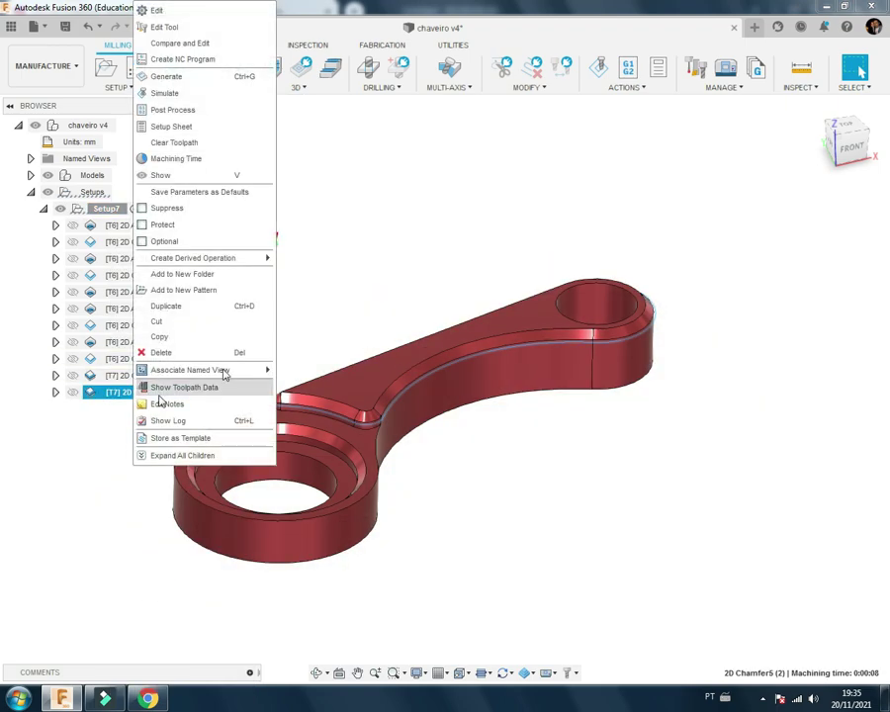
{"action": "left_click", "coordinate": [195, 11]}
{"action": "left_click", "coordinate": [642, 92]}
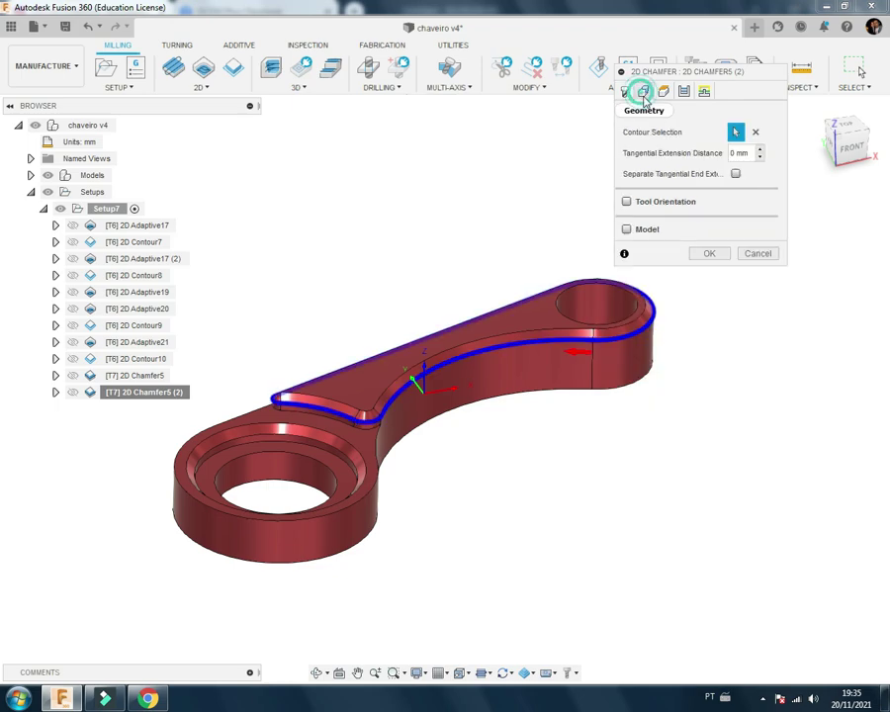
{"action": "left_click", "coordinate": [756, 131]}
{"action": "scroll", "coordinate": [375, 465], "scroll_direction": "up", "scroll_amount": 3}
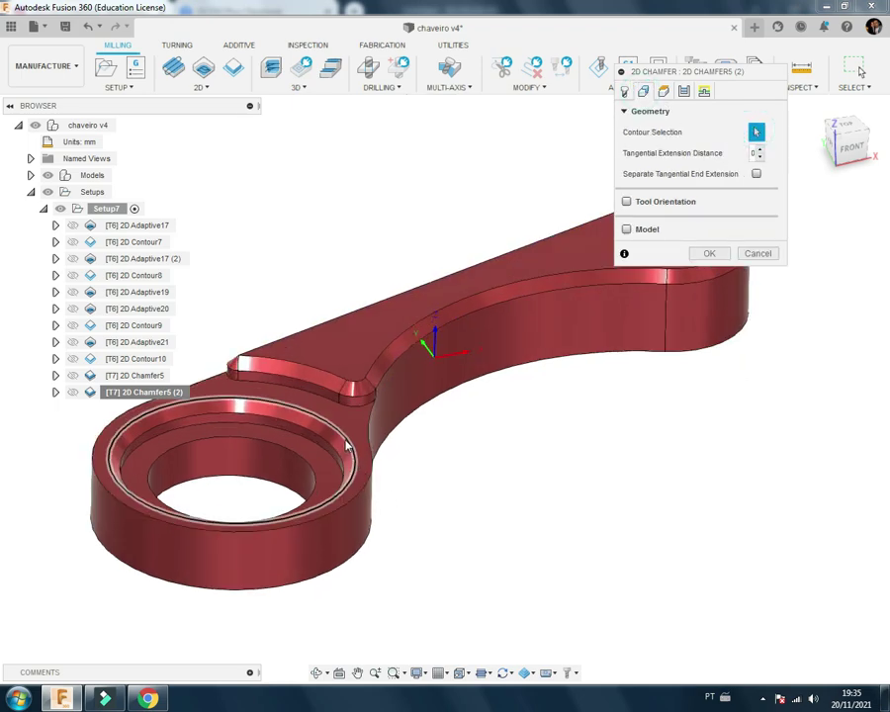
{"action": "left_click", "coordinate": [340, 459]}
Step: Set top height from the ring's top face and bottom from the chamfer face, then generate
{"action": "left_click", "coordinate": [662, 91]}
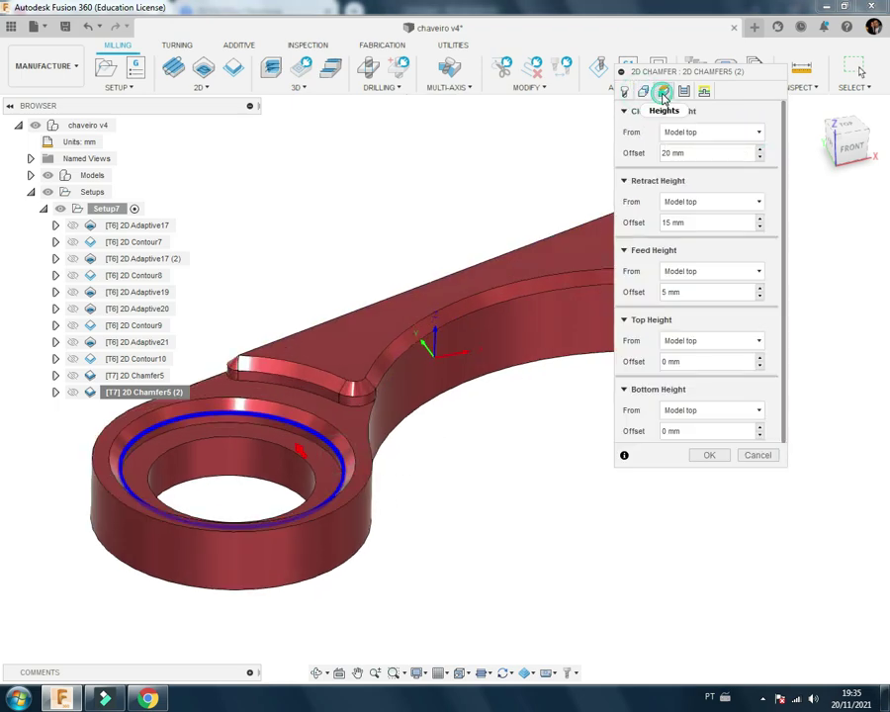
{"action": "left_click", "coordinate": [699, 342]}
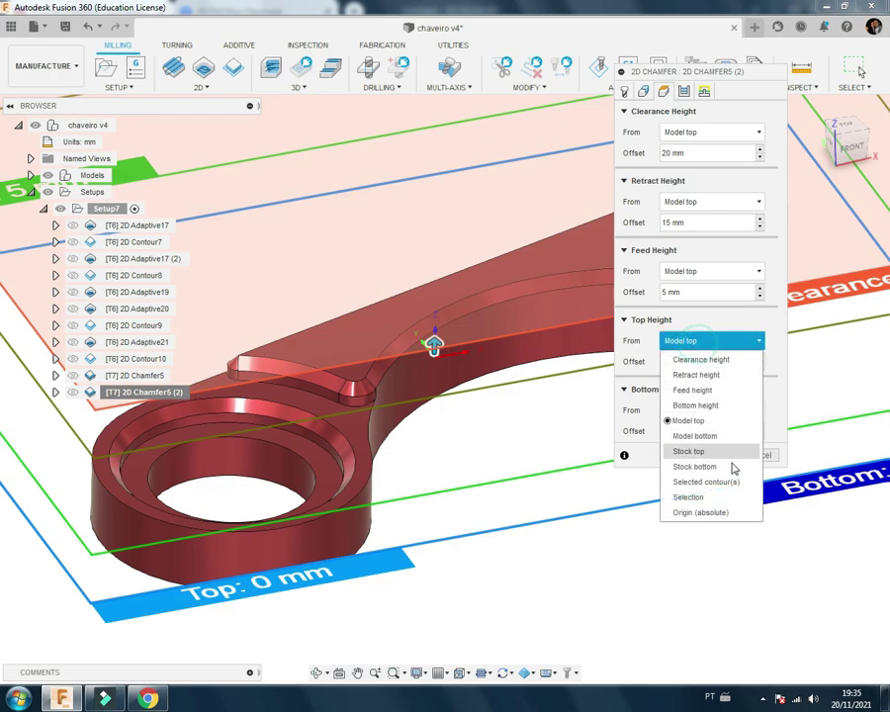
{"action": "left_click", "coordinate": [690, 496]}
{"action": "left_click", "coordinate": [339, 422]}
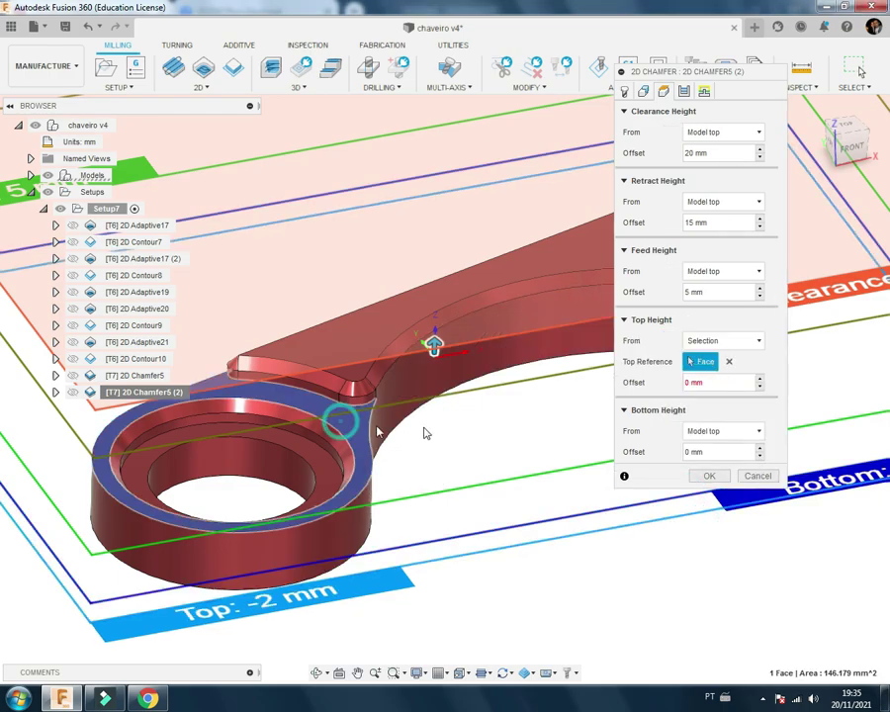
{"action": "left_click", "coordinate": [718, 434]}
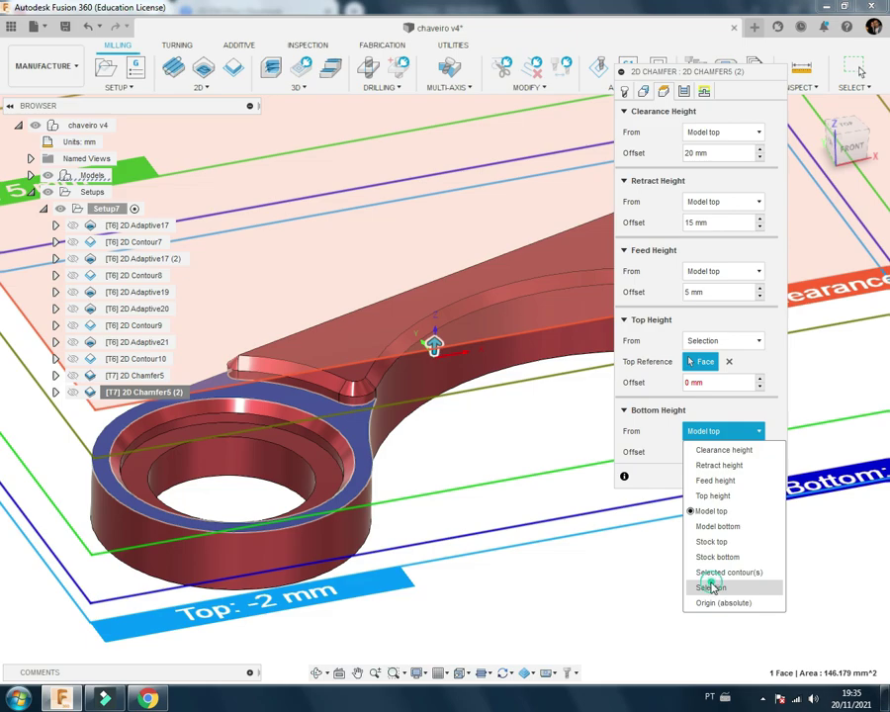
{"action": "left_click", "coordinate": [710, 587]}
{"action": "left_click", "coordinate": [350, 419]}
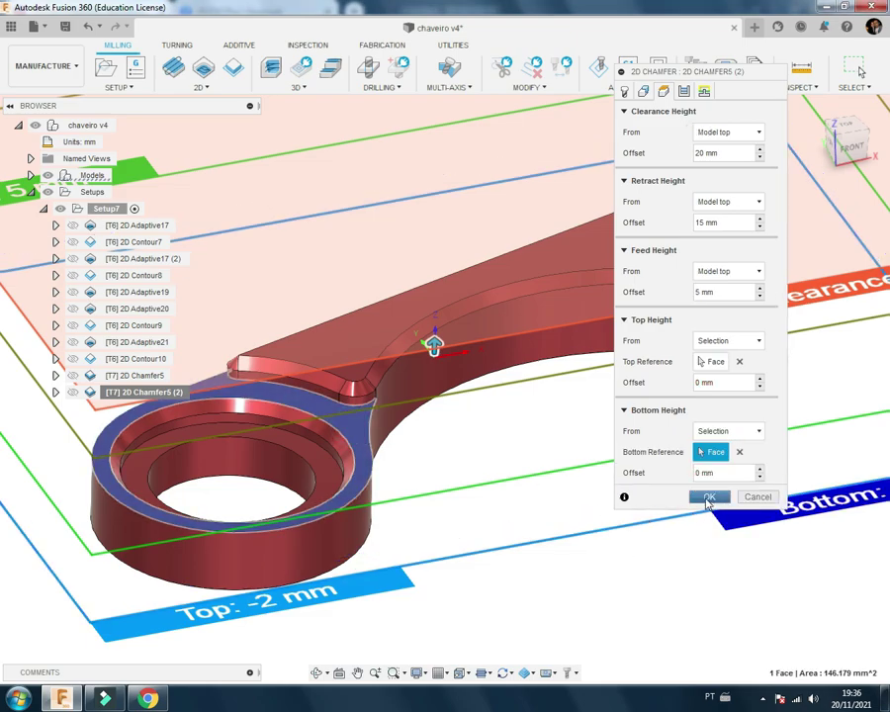
{"action": "left_click", "coordinate": [706, 498]}
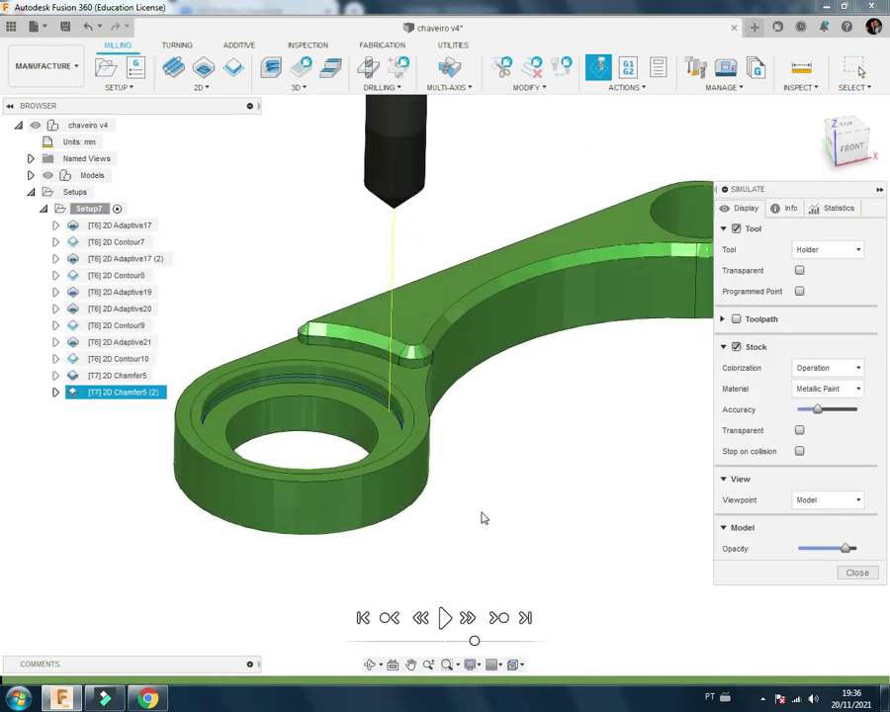
Step: Play the 2D Chamfer5 (2) simulation around the ring boss, then close it and reframe the view
{"action": "left_click", "coordinate": [444, 618]}
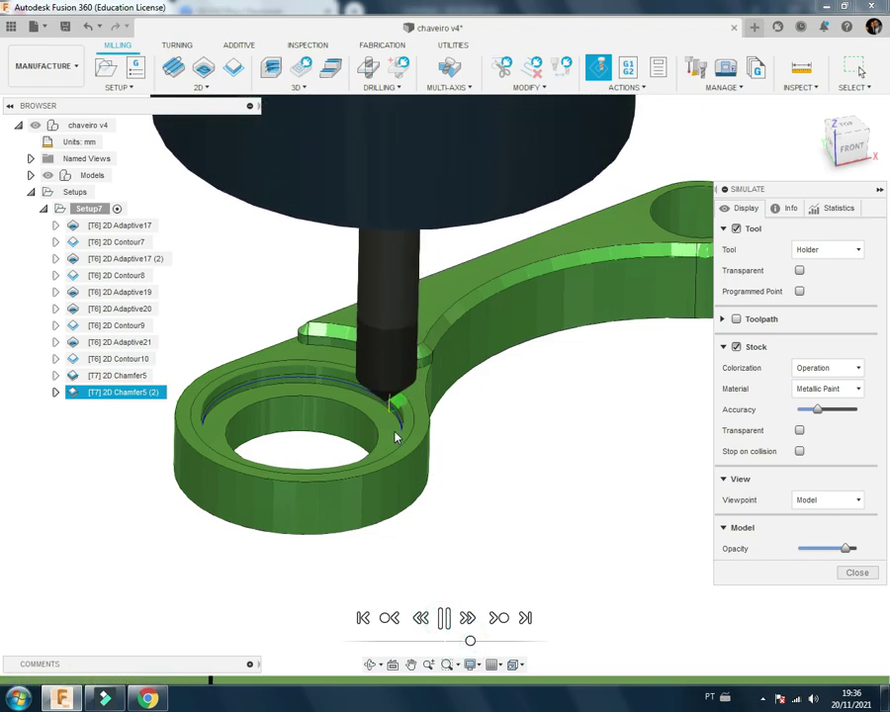
{"action": "scroll", "coordinate": [417, 406], "scroll_direction": "down", "scroll_amount": 2}
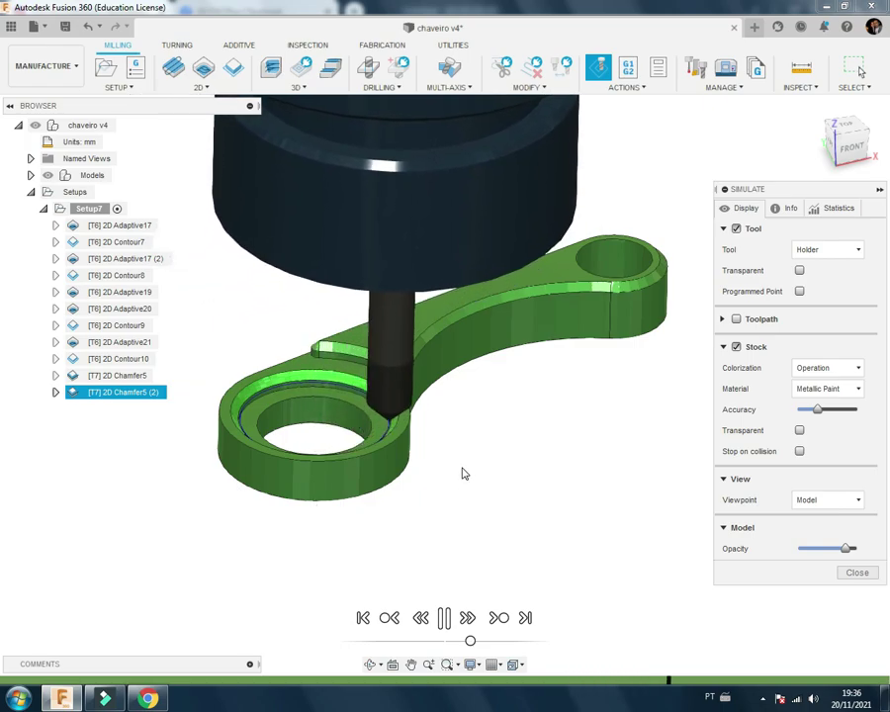
{"action": "left_click", "coordinate": [856, 573]}
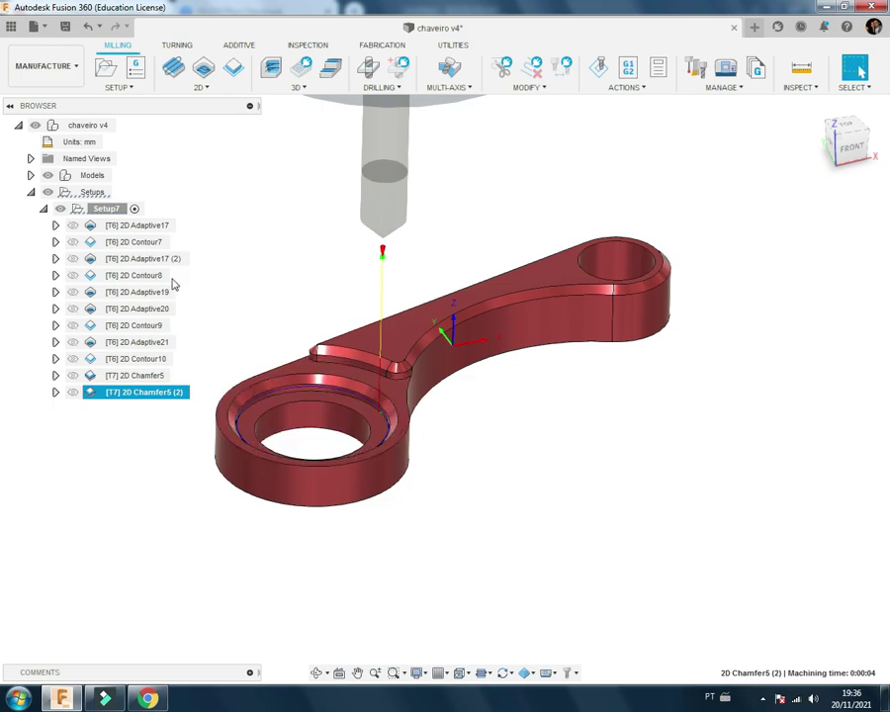
{"action": "mouse_move", "coordinate": [518, 437]}
{"action": "middle_mouse_down", "text": "shift"}
{"action": "mouse_move", "coordinate": [434, 465]}
{"action": "mouse_move", "coordinate": [495, 433]}
{"action": "middle_mouse_up", "text": "shift"}
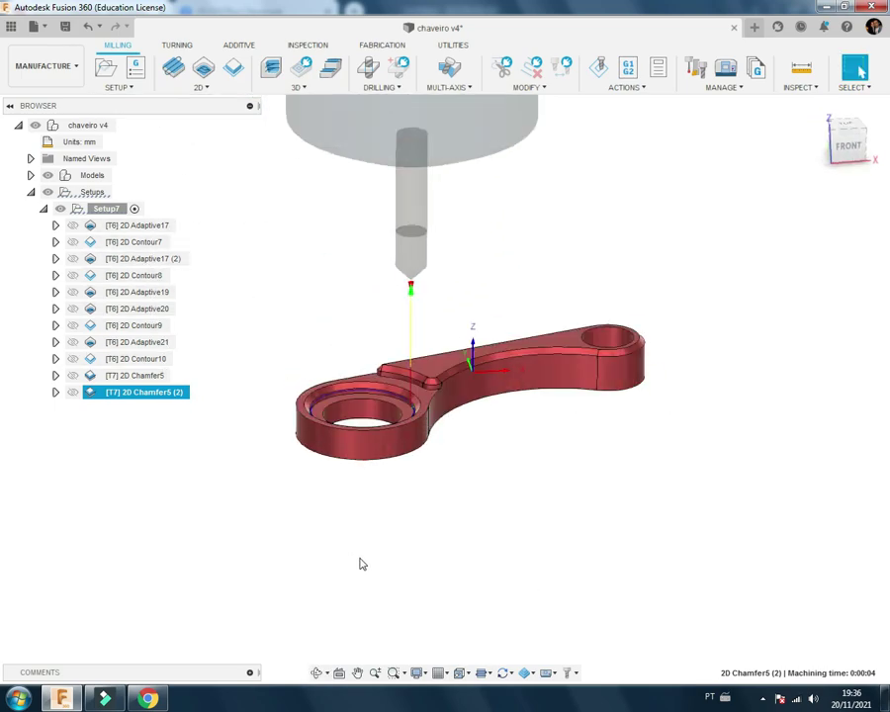
{"action": "scroll", "coordinate": [535, 447], "scroll_direction": "up", "scroll_amount": 3}
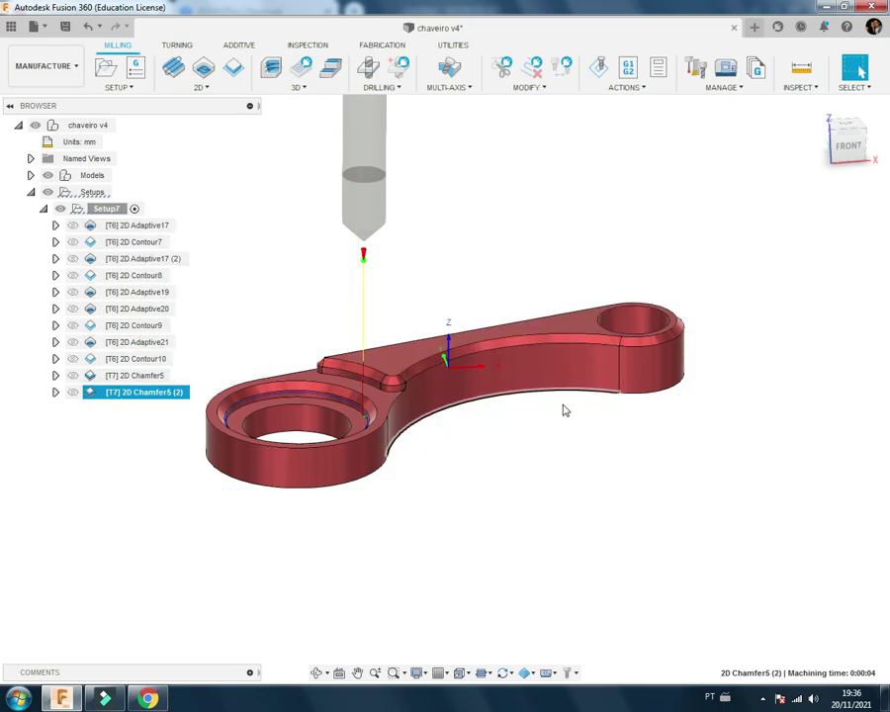
Step: Start a simulation of all Setup7 operations
{"action": "mouse_move", "coordinate": [471, 432]}
{"action": "middle_mouse_down", "text": "shift"}
{"action": "mouse_move", "coordinate": [443, 415]}
{"action": "mouse_move", "coordinate": [457, 420]}
{"action": "middle_mouse_up", "text": "shift"}
{"action": "left_click", "coordinate": [91, 209]}
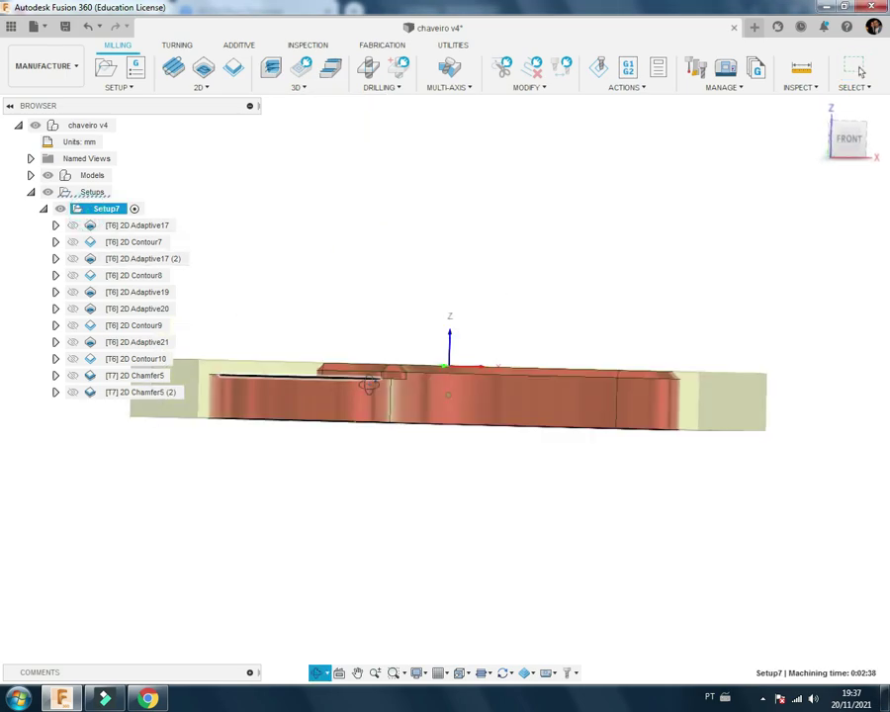
{"action": "middle_click_drag", "start_coordinate": [264, 332], "coordinate": [512, 319], "text": "shift"}
{"action": "left_click", "coordinate": [598, 69]}
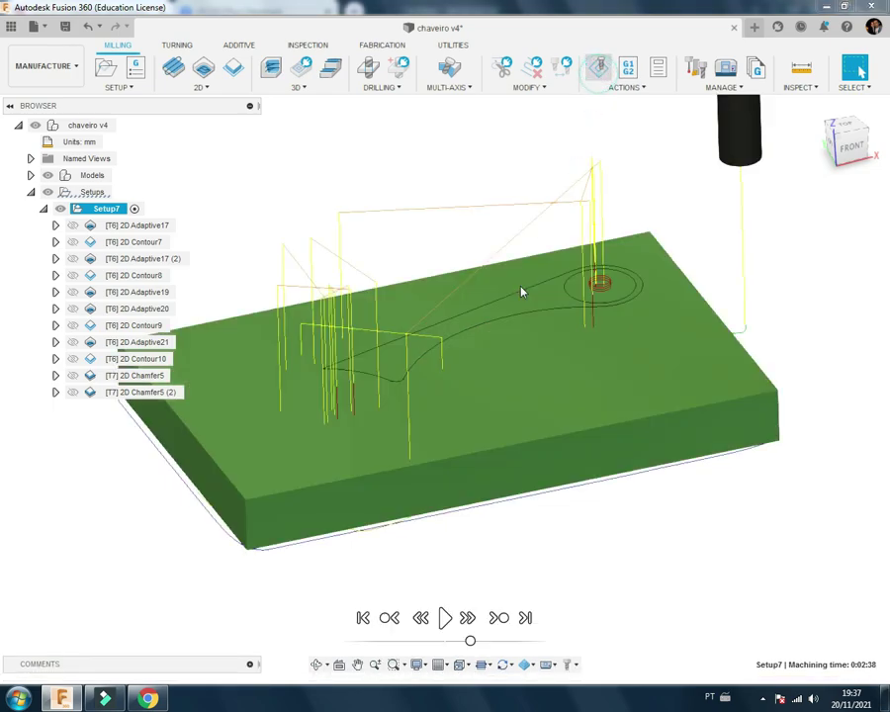
{"action": "left_click", "coordinate": [444, 619]}
{"action": "scroll", "coordinate": [471, 471], "scroll_direction": "up", "scroll_amount": 2}
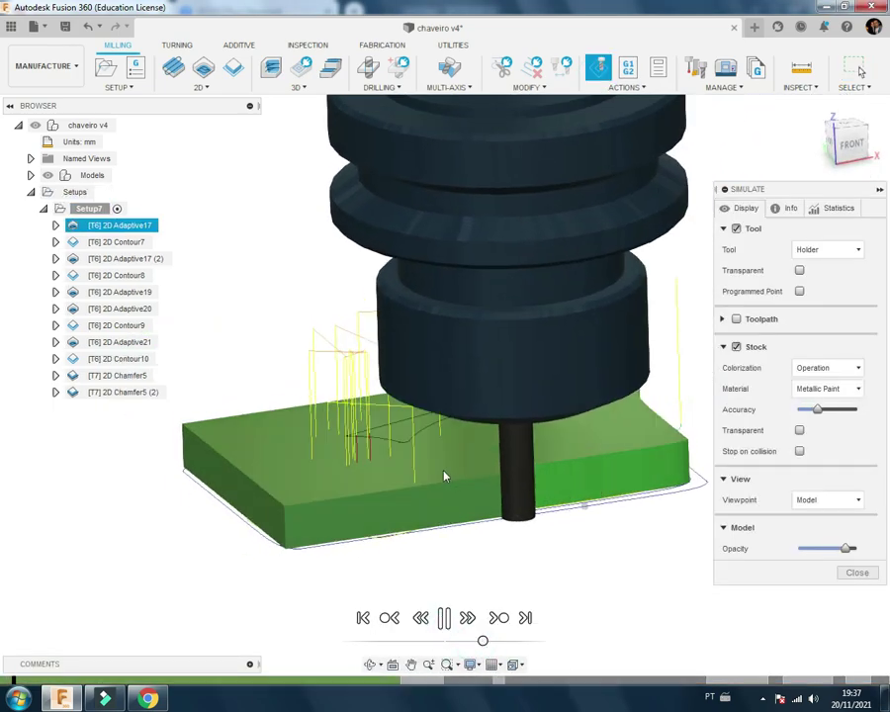
Step: Show only the tool flutes during the 0:02:38 simulation, then close it
{"action": "left_click", "coordinate": [826, 249]}
{"action": "left_click", "coordinate": [812, 270]}
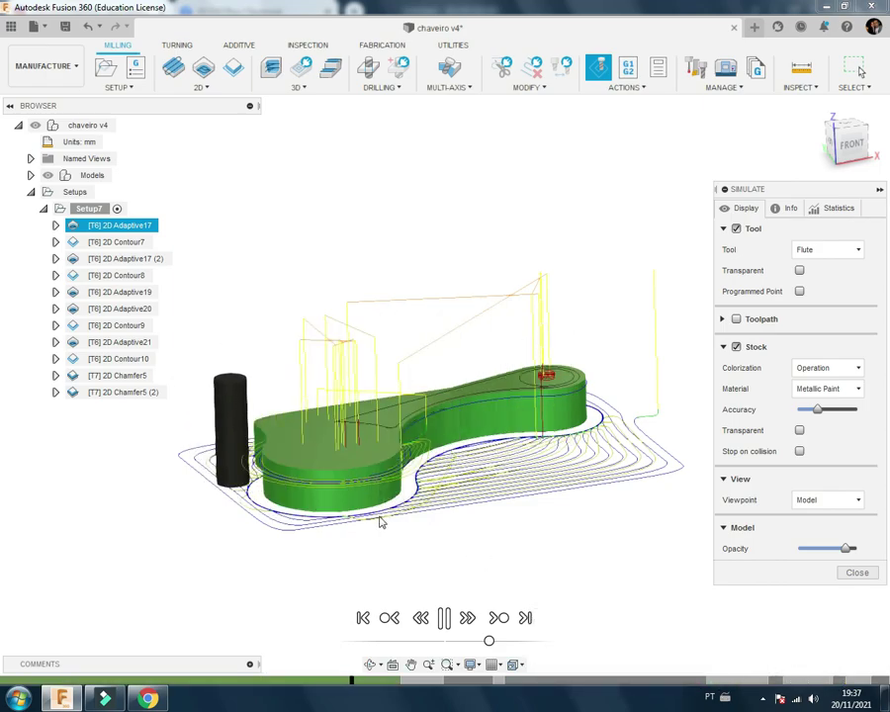
{"action": "scroll", "coordinate": [538, 530], "scroll_direction": "up", "scroll_amount": 2}
{"action": "scroll", "coordinate": [360, 469], "scroll_direction": "up", "scroll_amount": 2}
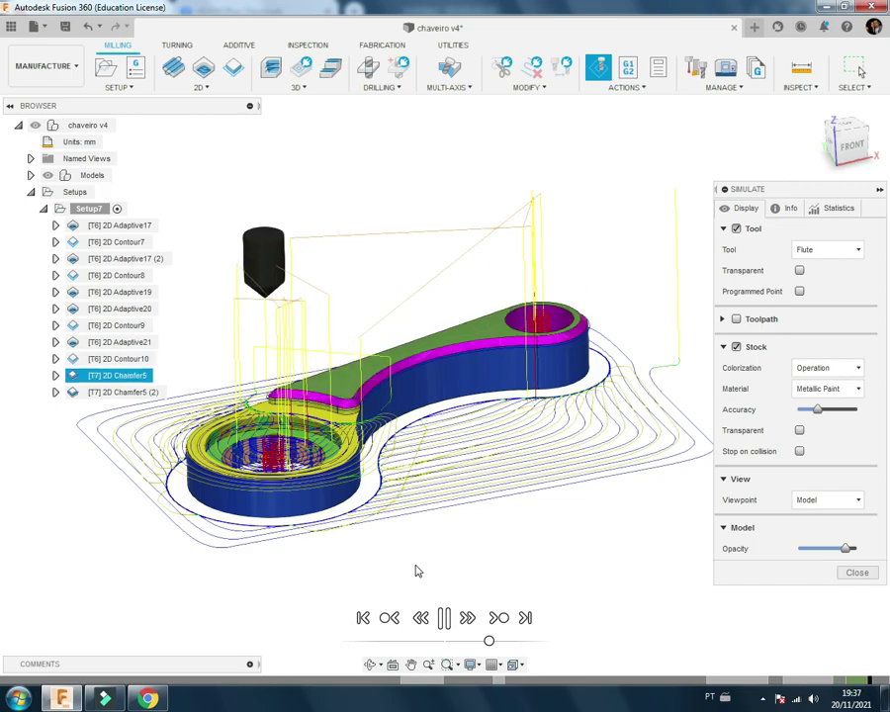
{"action": "left_click", "coordinate": [857, 573]}
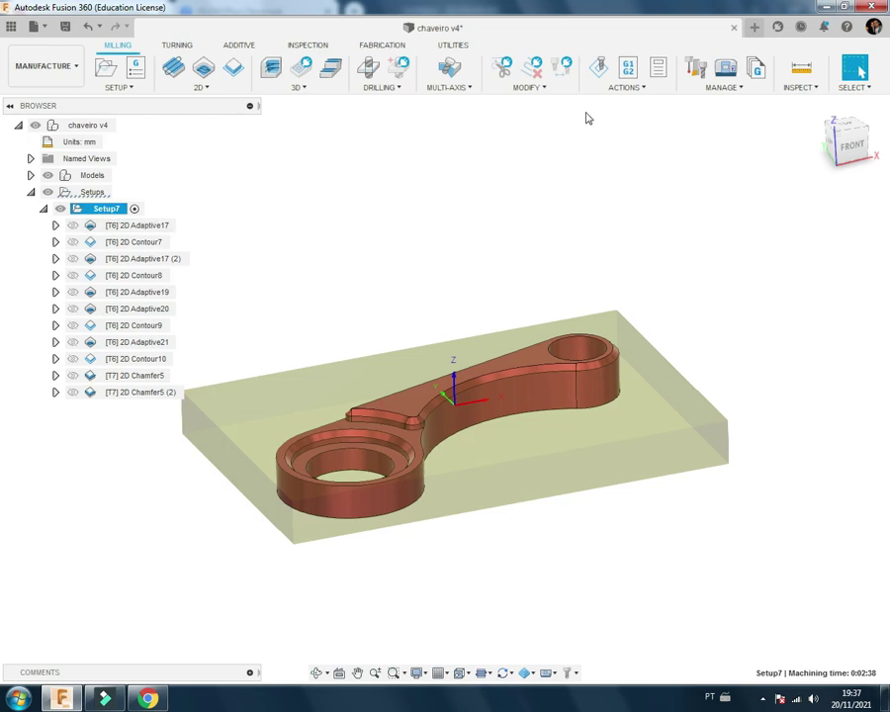
Step: Post Setup7 with the LinuxCNC post as 1.ngc on the Desktop, overwrite it, and view the code
{"action": "left_click", "coordinate": [628, 69]}
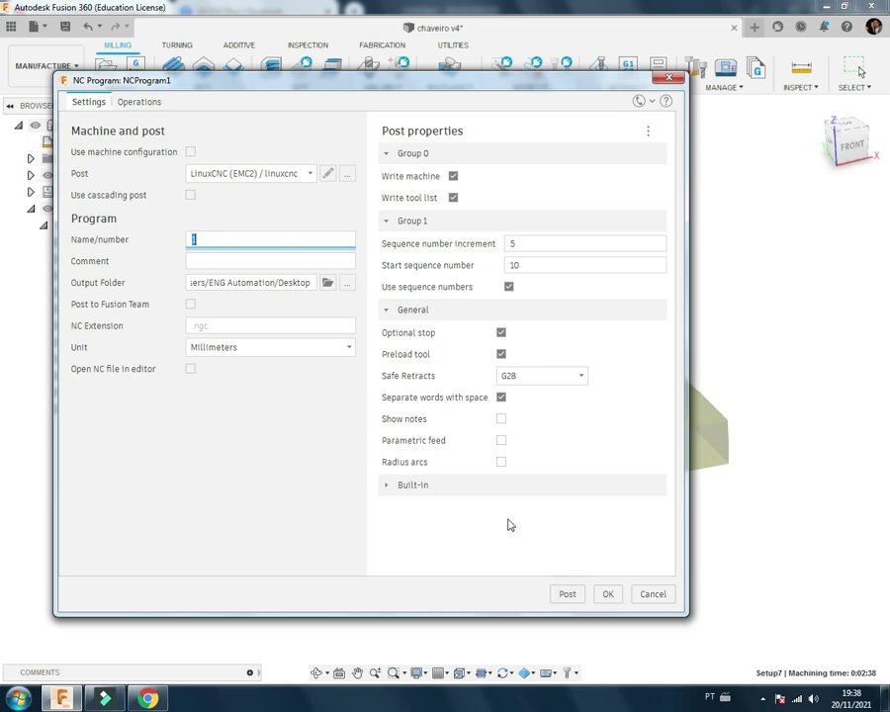
{"action": "left_click", "coordinate": [213, 259]}
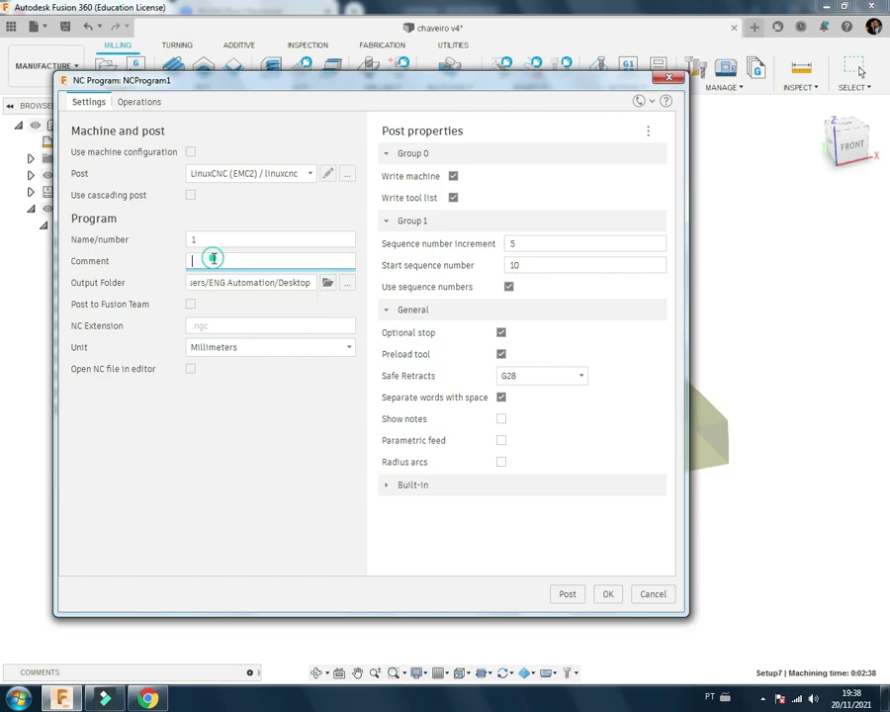
{"action": "left_click", "coordinate": [568, 594]}
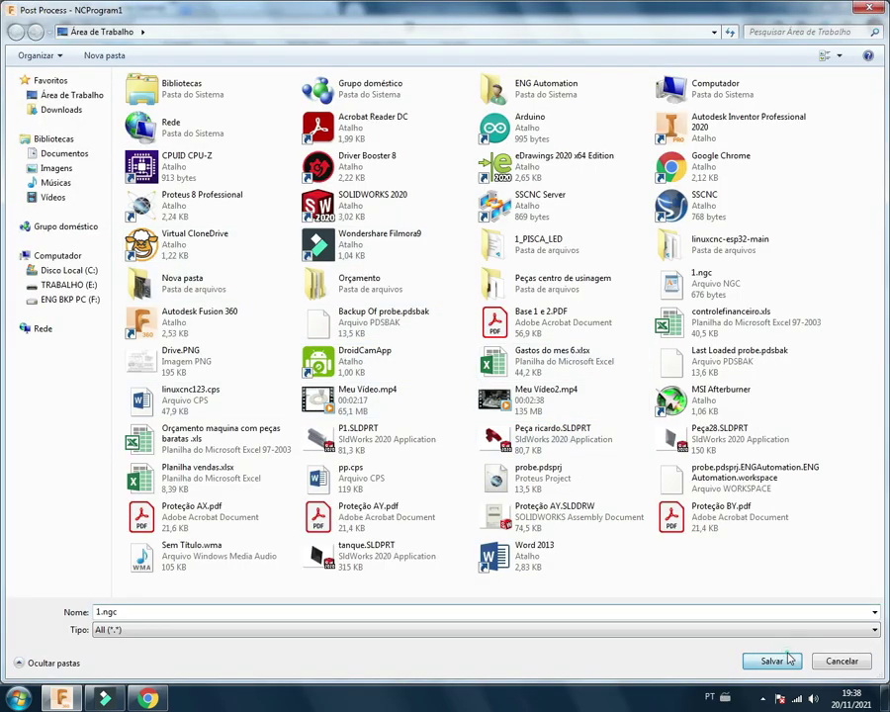
{"action": "left_click", "coordinate": [789, 660]}
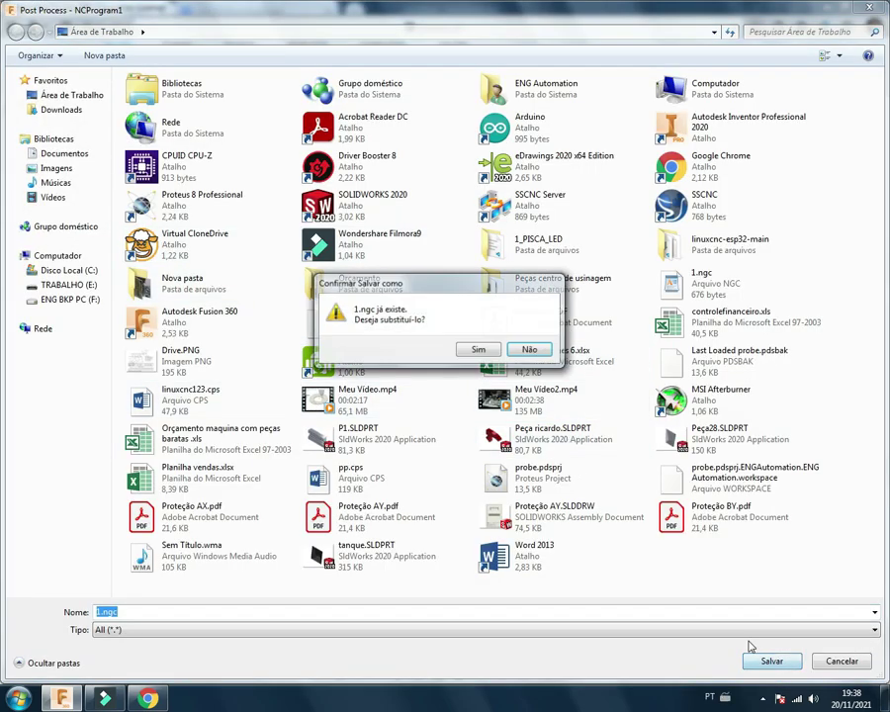
{"action": "left_click", "coordinate": [476, 514]}
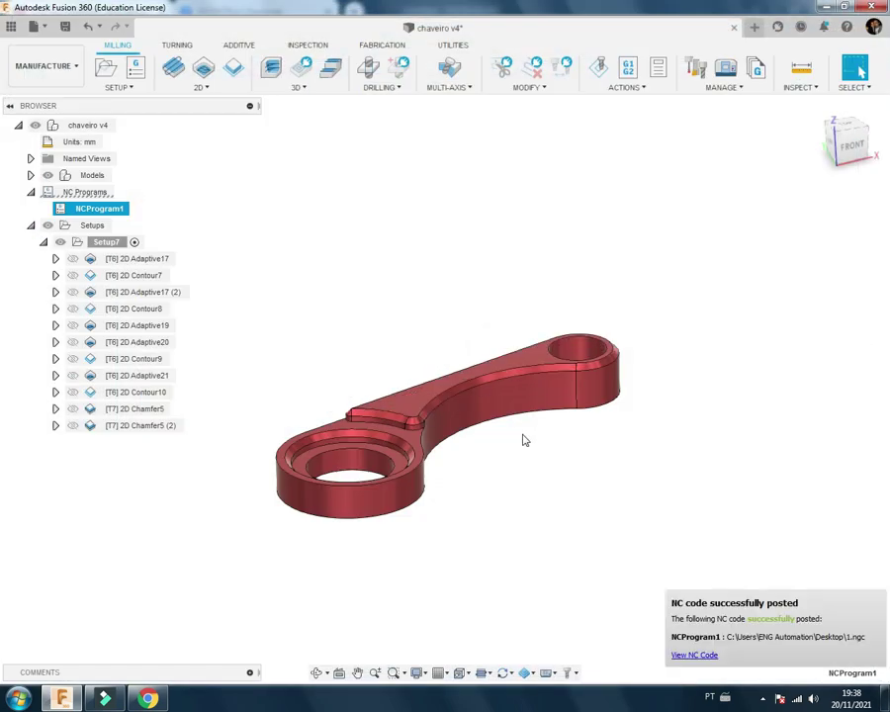
{"action": "left_click", "coordinate": [689, 658]}
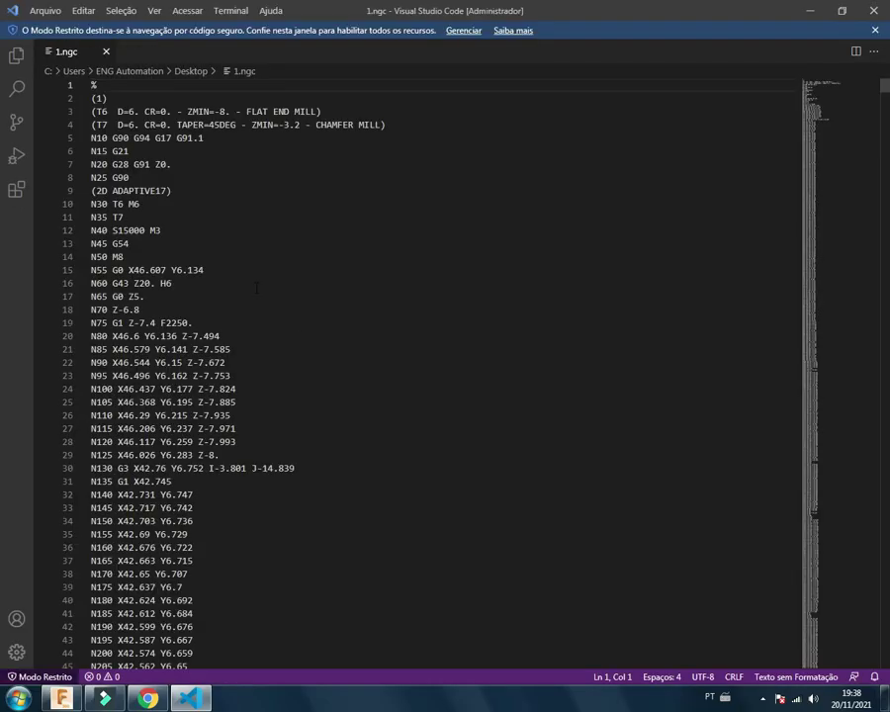
Step: Scroll the start of 1.ngc with its tool header, then jump to the end of the file
{"action": "scroll", "coordinate": [247, 295], "scroll_direction": "down", "scroll_amount": 14}
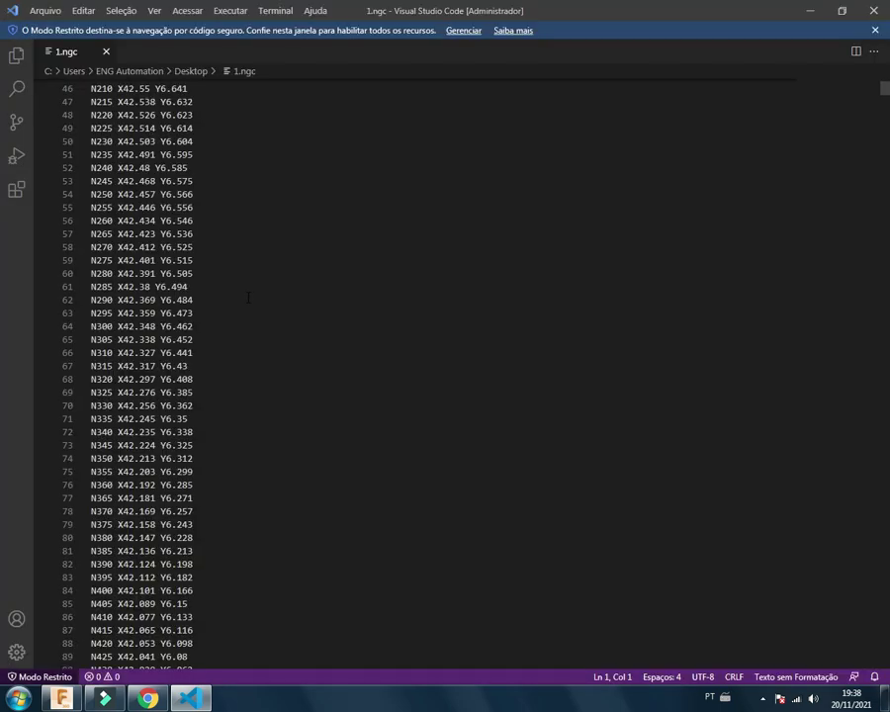
{"action": "scroll", "coordinate": [247, 295], "scroll_direction": "down", "scroll_amount": 8}
{"action": "scroll", "coordinate": [247, 295], "scroll_direction": "up", "scroll_amount": 3}
{"action": "scroll", "coordinate": [296, 294], "scroll_direction": "up", "scroll_amount": 13}
{"action": "scroll", "coordinate": [321, 293], "scroll_direction": "up", "scroll_amount": 7}
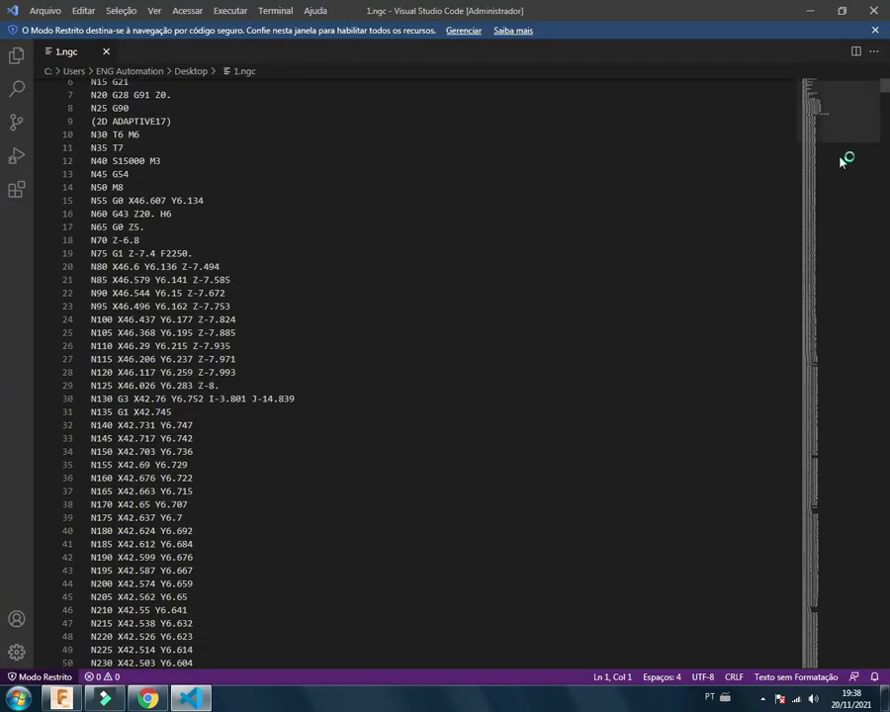
{"action": "mouse_move", "coordinate": [885, 87]}
{"action": "left_mouse_down"}
{"action": "mouse_move", "coordinate": [866, 587]}
{"action": "mouse_move", "coordinate": [878, 661]}
{"action": "left_mouse_up"}
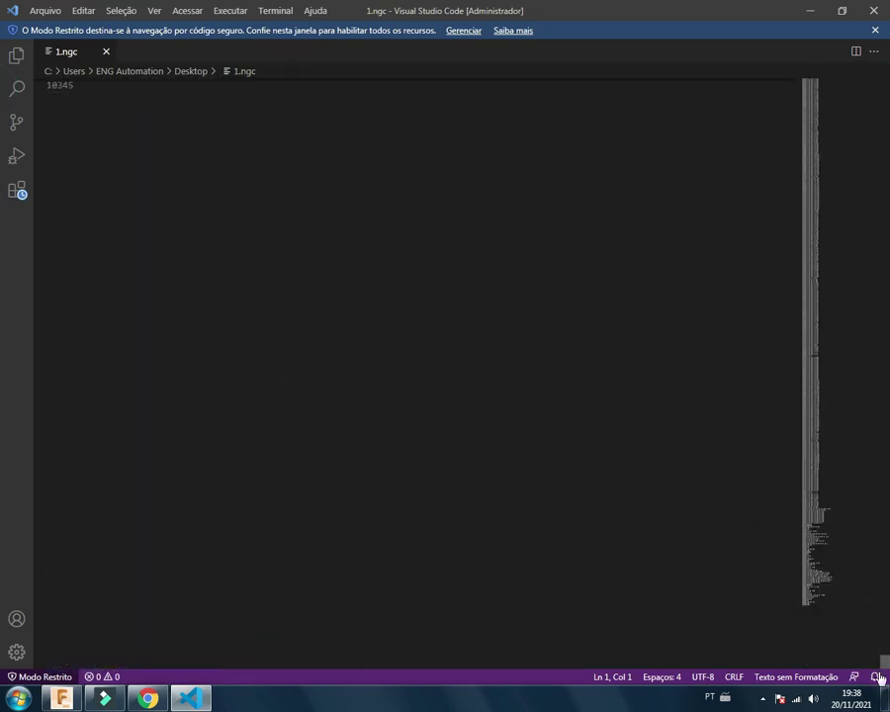
Step: Review the program's closing lines ending with M30 and enter a % character
{"action": "scroll", "coordinate": [583, 445], "scroll_direction": "down", "scroll_amount": 5}
{"action": "scroll", "coordinate": [564, 465], "scroll_direction": "down", "scroll_amount": 10}
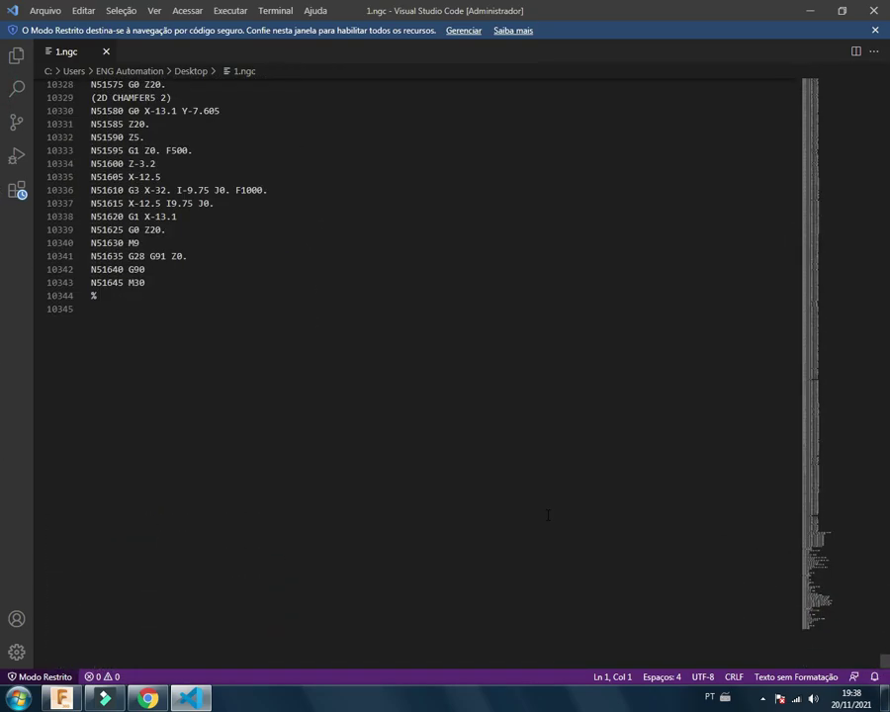
{"action": "scroll", "coordinate": [546, 510], "scroll_direction": "down", "scroll_amount": 9}
{"action": "scroll", "coordinate": [552, 521], "scroll_direction": "up", "scroll_amount": 6}
{"action": "scroll", "coordinate": [552, 522], "scroll_direction": "up", "scroll_amount": 2}
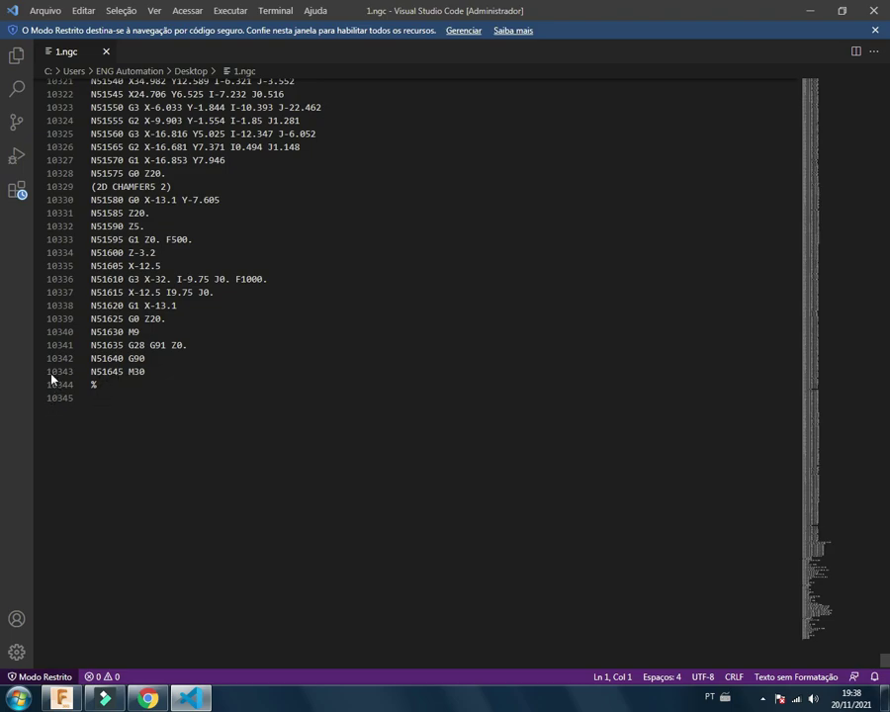
{"action": "type", "text": "%"}
Step: Scroll back up through the chamfer lines, then return to Fusion 360 and orbit the keychain
{"action": "scroll", "coordinate": [82, 382], "scroll_direction": "up", "scroll_amount": 1}
{"action": "scroll", "coordinate": [82, 382], "scroll_direction": "up", "scroll_amount": 4}
{"action": "scroll", "coordinate": [82, 382], "scroll_direction": "up", "scroll_amount": 8}
{"action": "scroll", "coordinate": [82, 382], "scroll_direction": "up", "scroll_amount": 5}
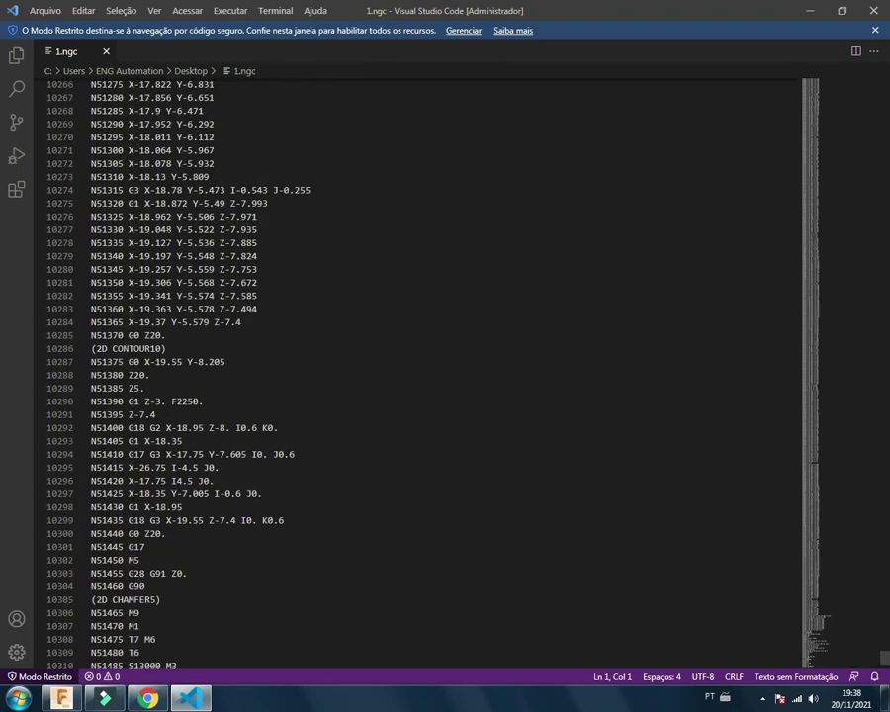
{"action": "scroll", "coordinate": [82, 382], "scroll_direction": "up", "scroll_amount": 9}
{"action": "scroll", "coordinate": [82, 382], "scroll_direction": "up", "scroll_amount": 10}
{"action": "scroll", "coordinate": [82, 382], "scroll_direction": "up", "scroll_amount": 9}
{"action": "scroll", "coordinate": [82, 381], "scroll_direction": "up", "scroll_amount": 5}
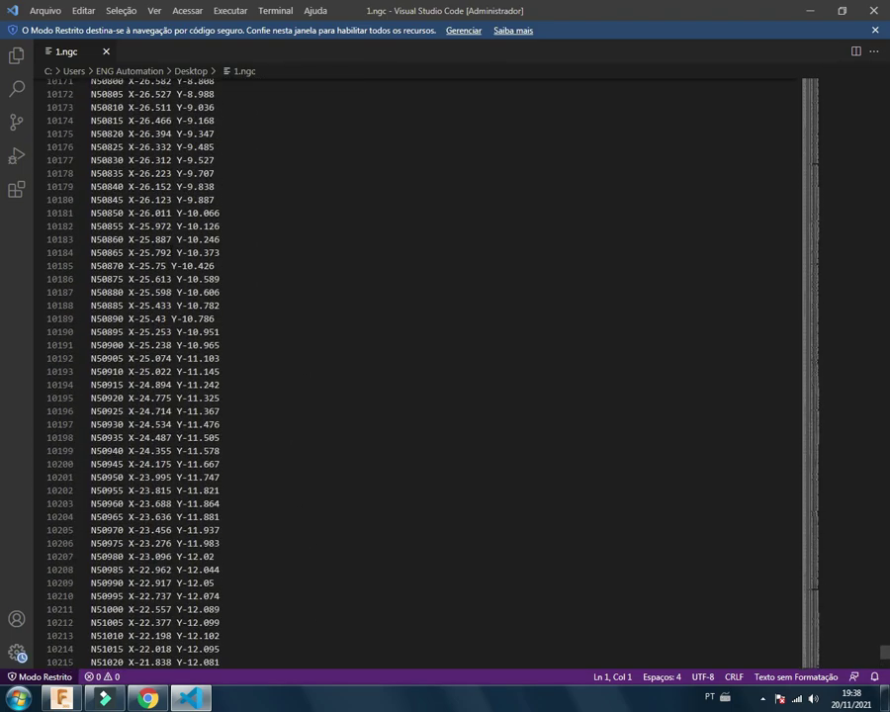
{"action": "left_click", "coordinate": [61, 698]}
{"action": "mouse_move", "coordinate": [331, 274]}
{"action": "middle_mouse_down", "text": "shift"}
{"action": "mouse_move", "coordinate": [473, 458]}
{"action": "mouse_move", "coordinate": [467, 441]}
{"action": "middle_mouse_up", "text": "shift"}
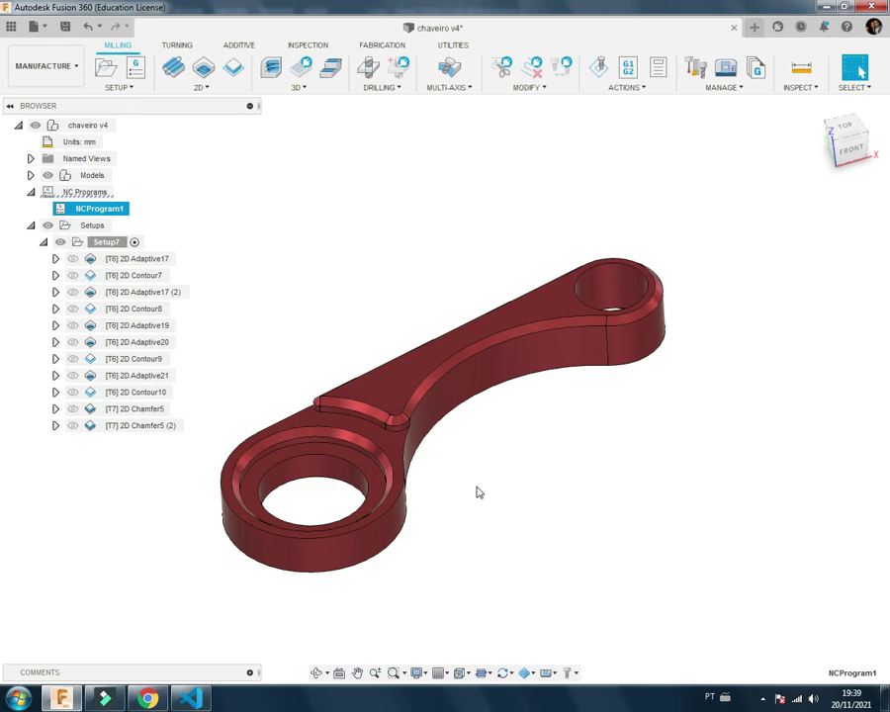
{"action": "scroll", "coordinate": [477, 468], "scroll_direction": "up", "scroll_amount": 1}
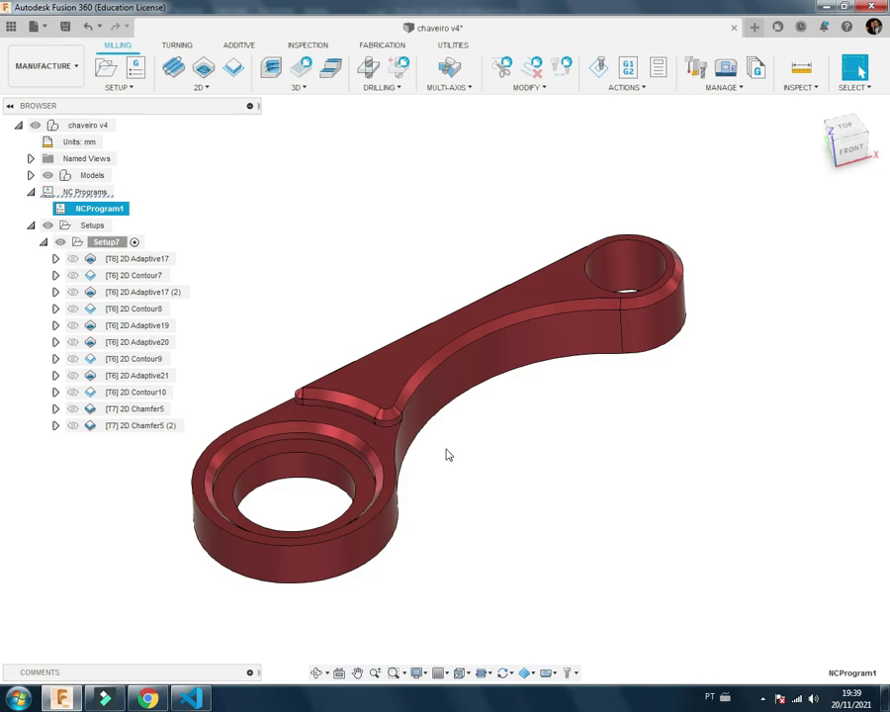
{"action": "scroll", "coordinate": [436, 462], "scroll_direction": "up", "scroll_amount": 2}
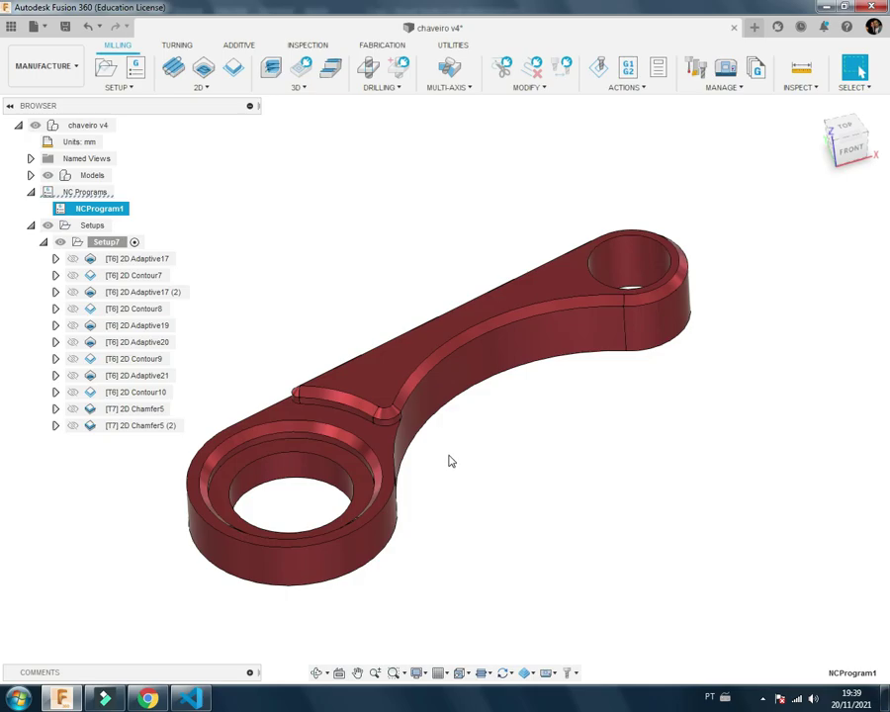